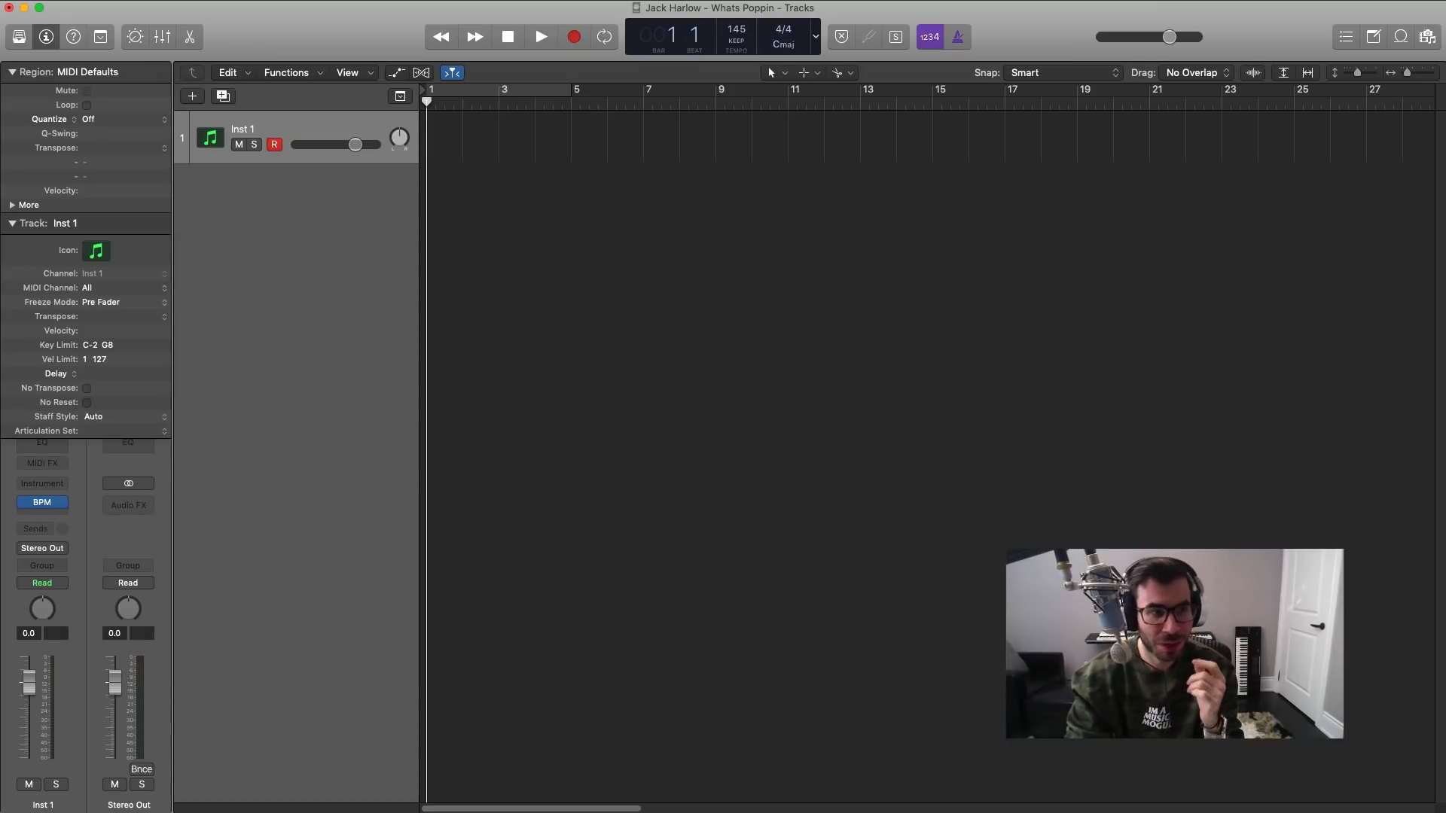
Step: Remove the BPM Counter from the Inst 1 track and load the Yamaha Grand Piano sound on it
click(63, 503)
click(81, 539)
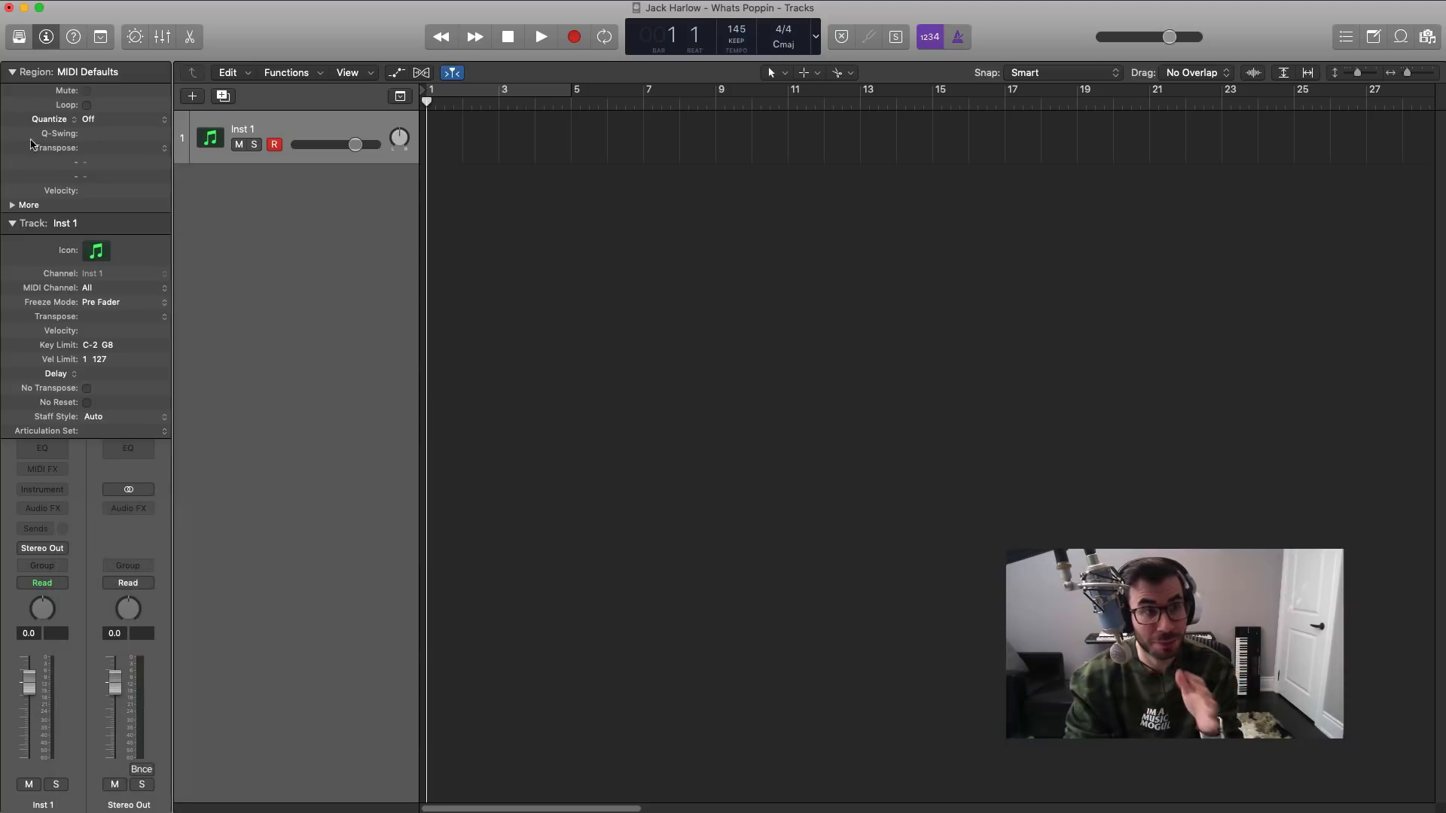
click(20, 37)
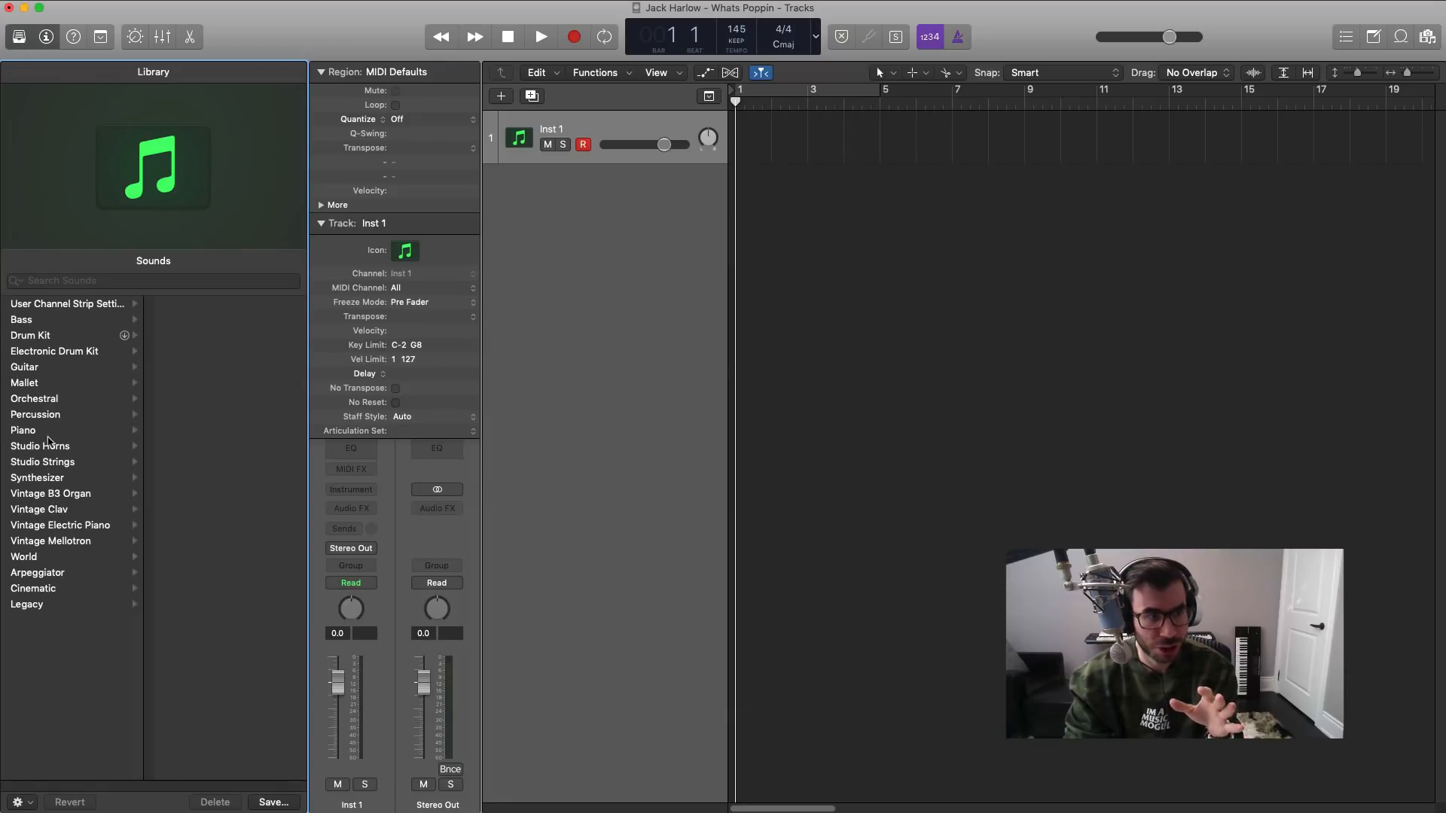
click(51, 432)
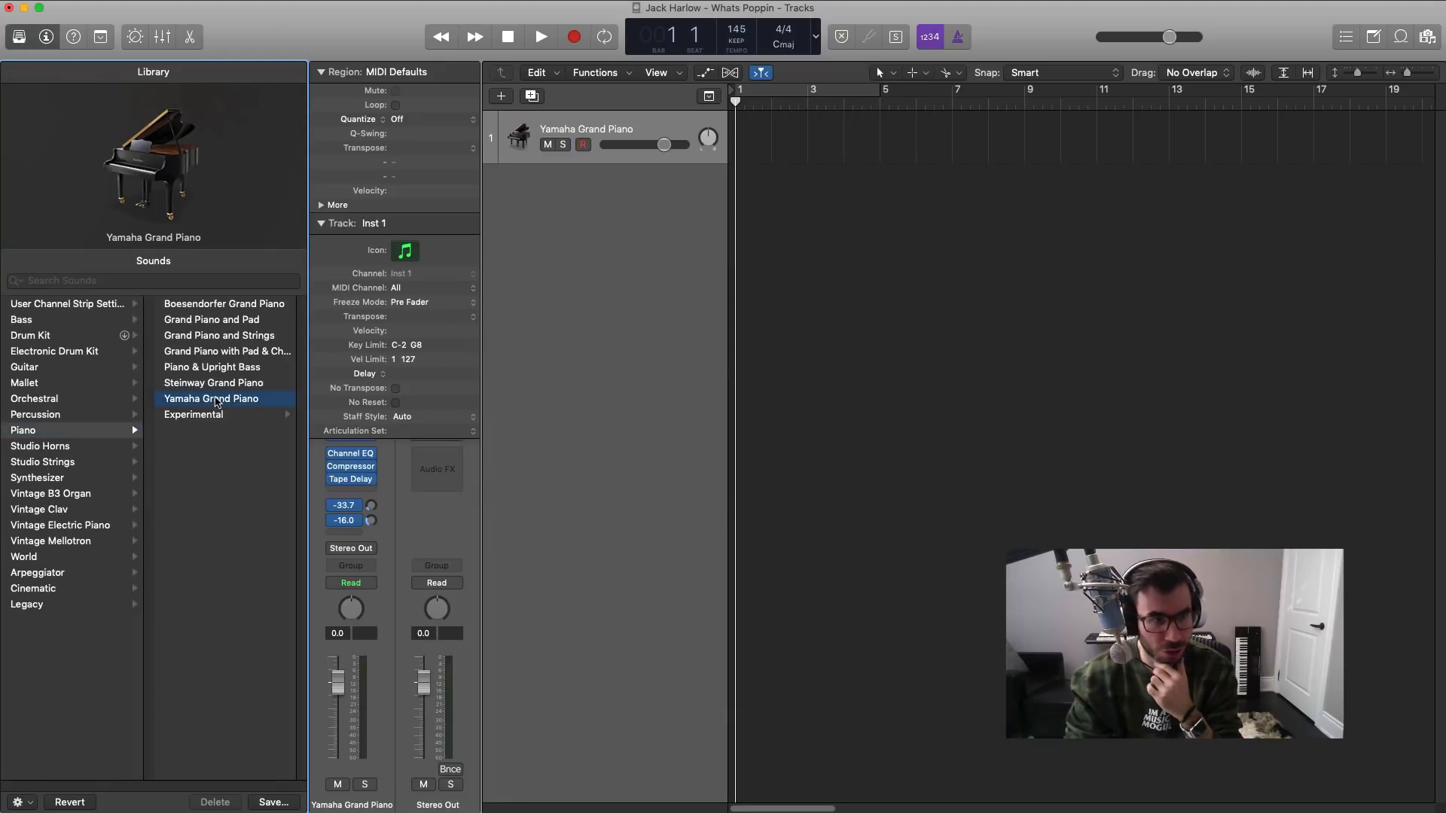
mouse_move(150, 153)
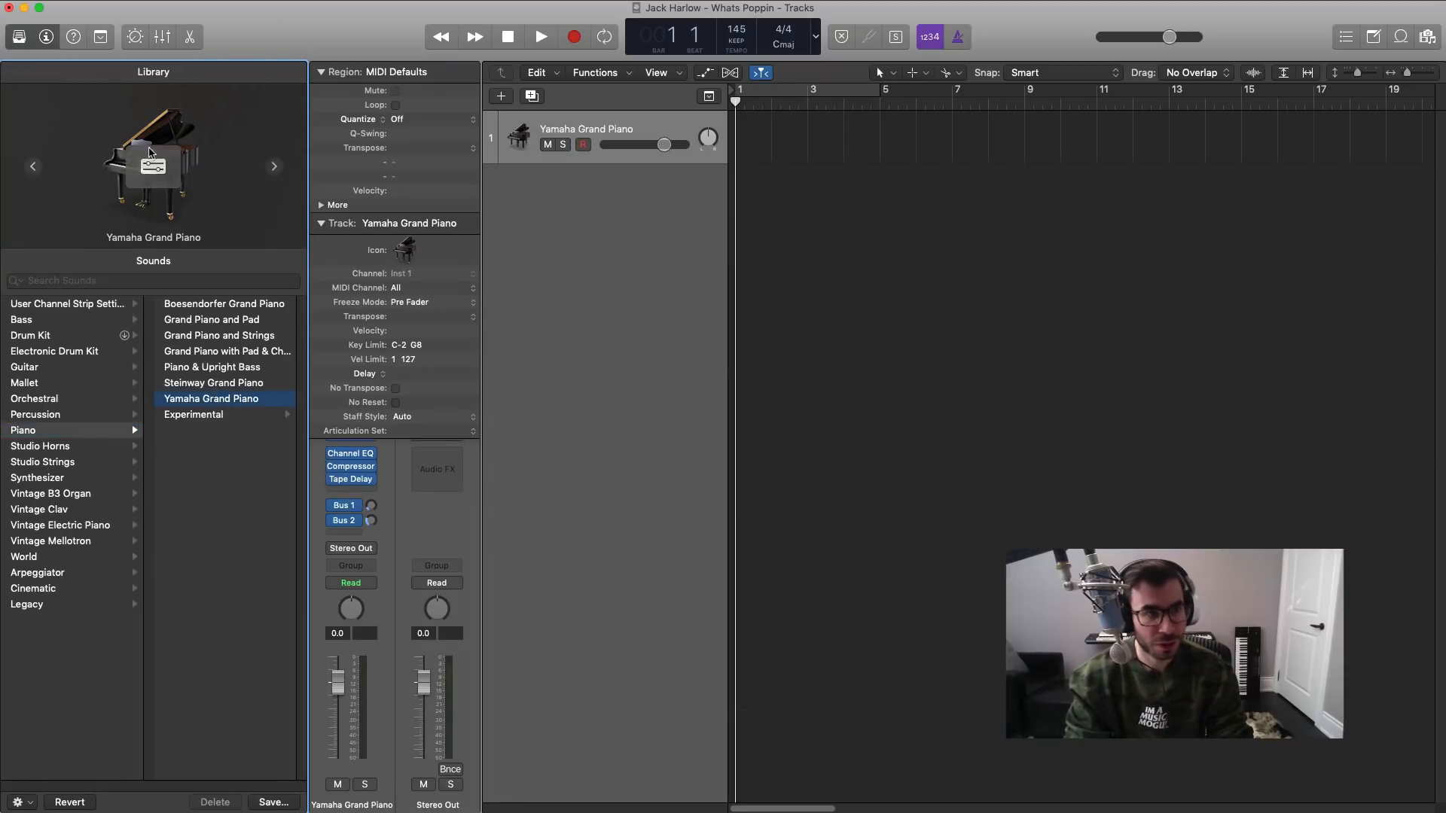
click(19, 37)
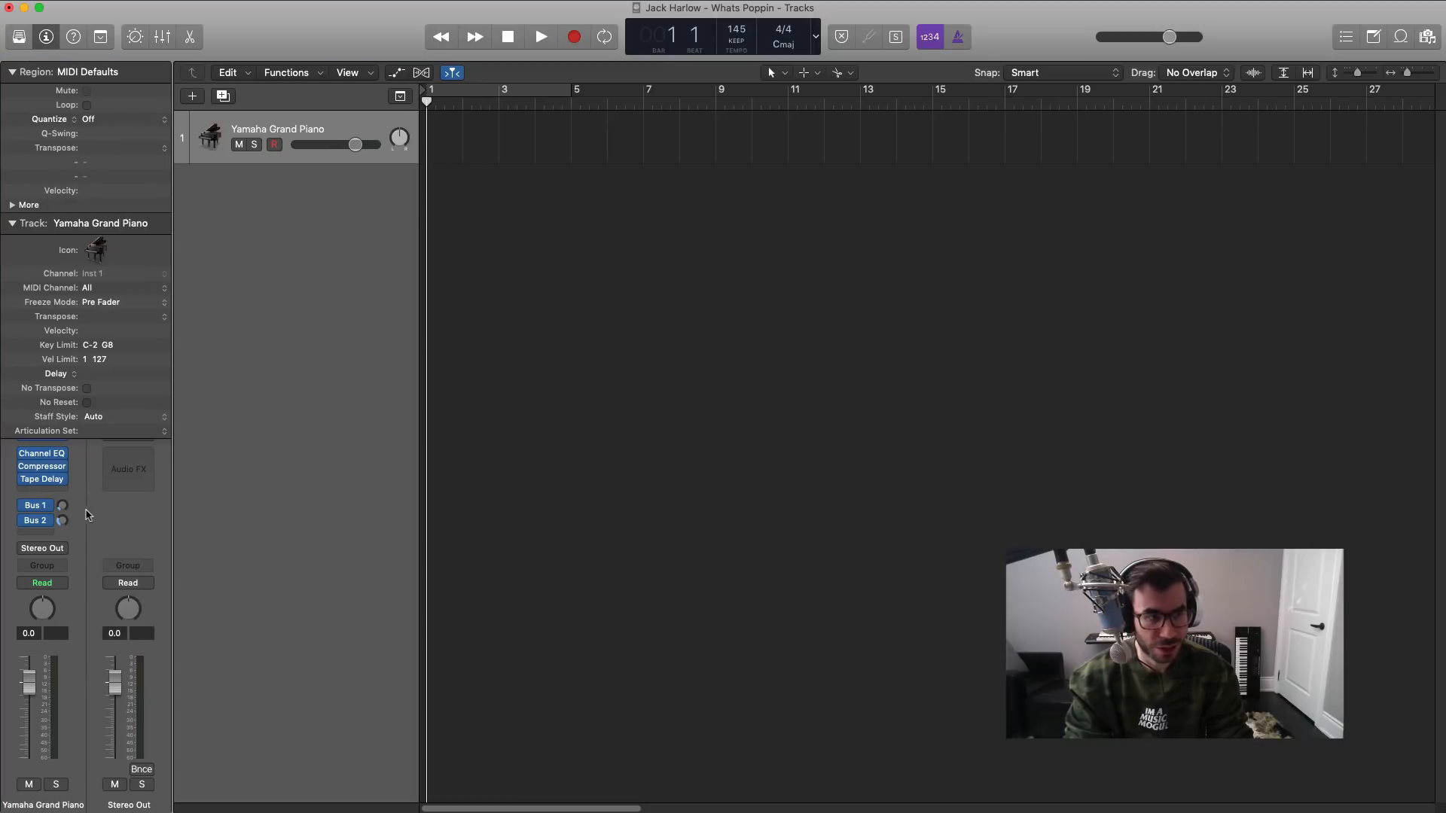
Step: Remove the Channel EQ, Compressor and Tape Delay plug-ins from the Yamaha Grand Piano channel strip
click(67, 454)
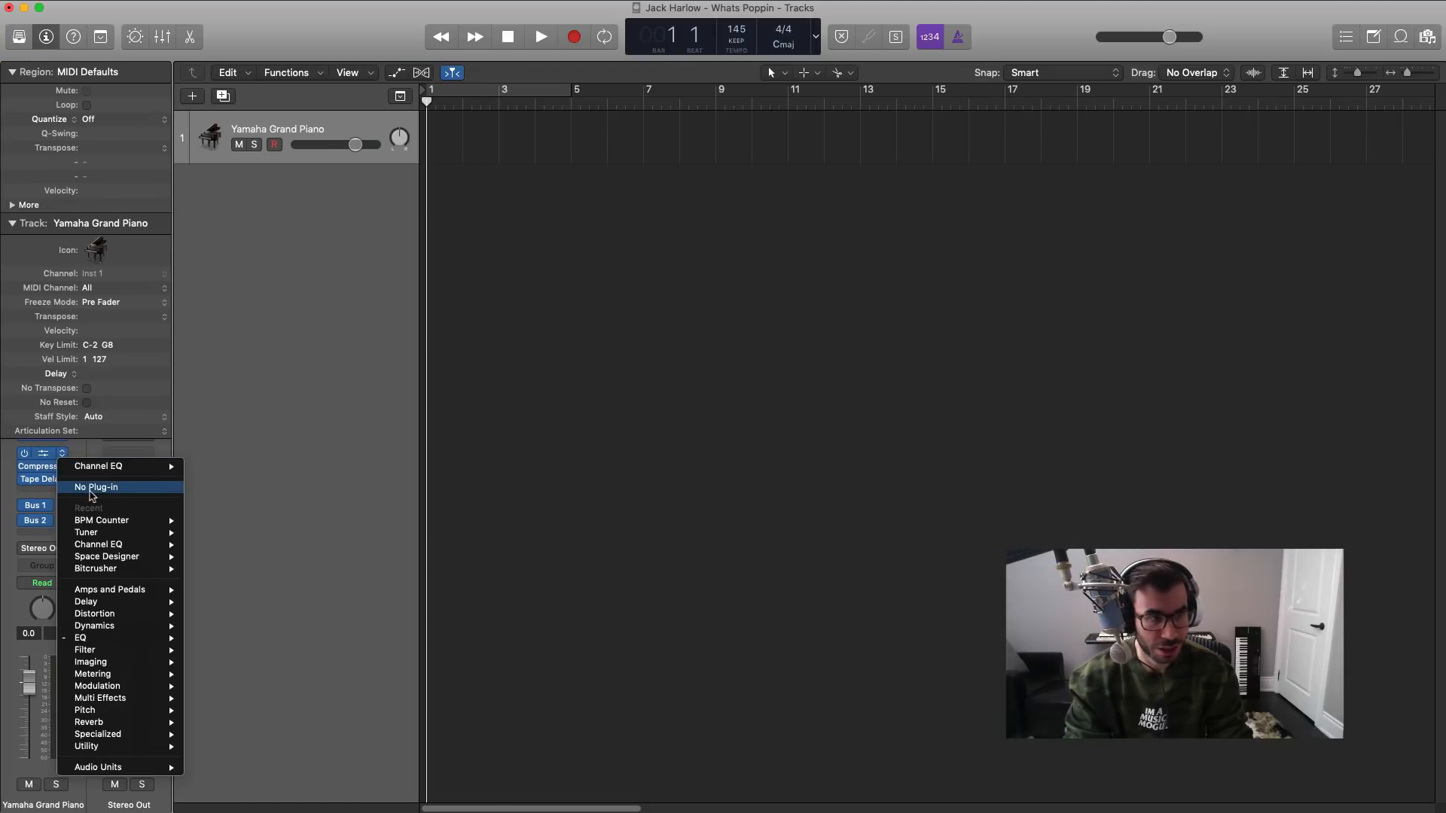
click(91, 490)
click(67, 466)
click(83, 502)
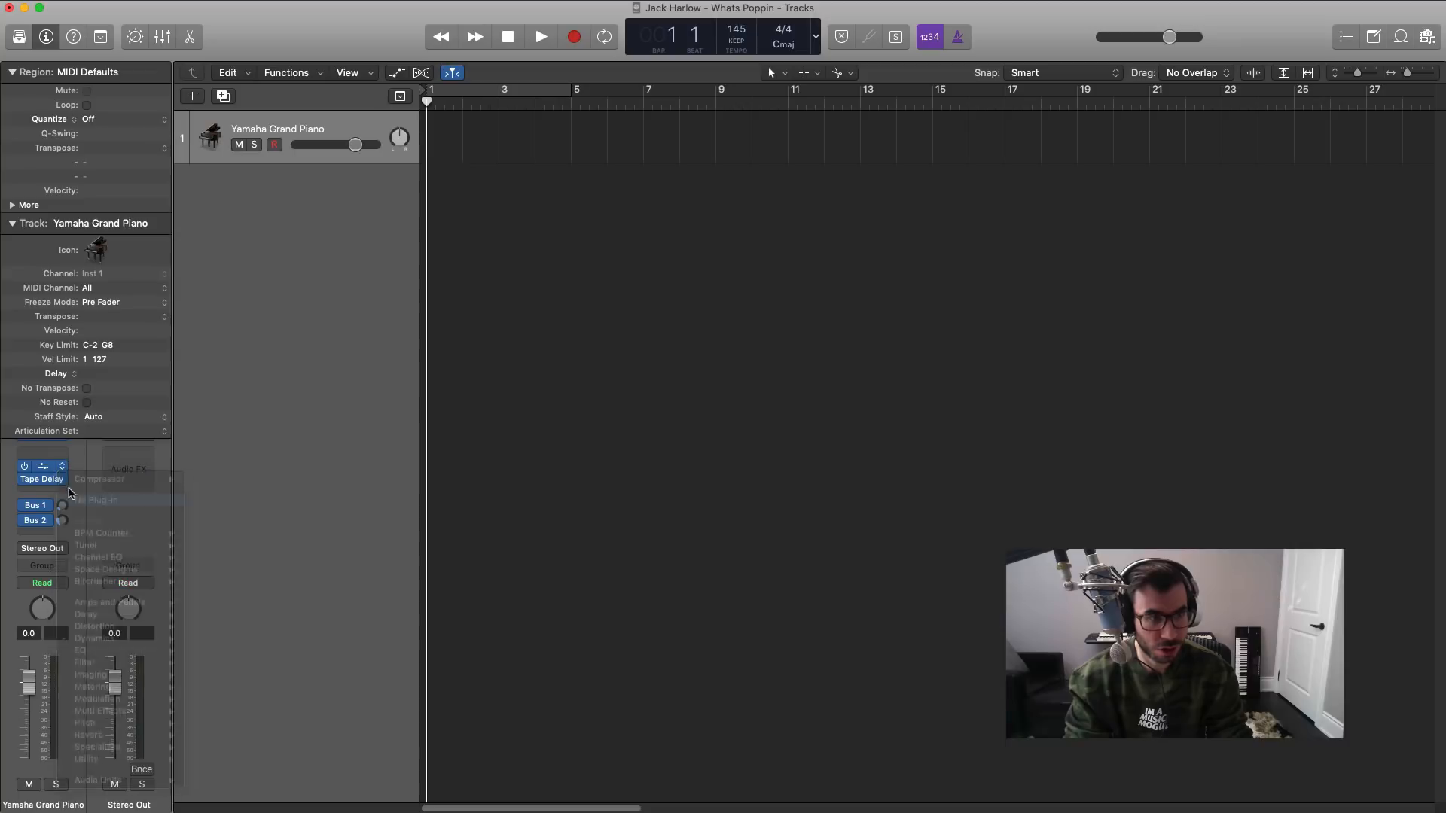
click(62, 480)
click(83, 513)
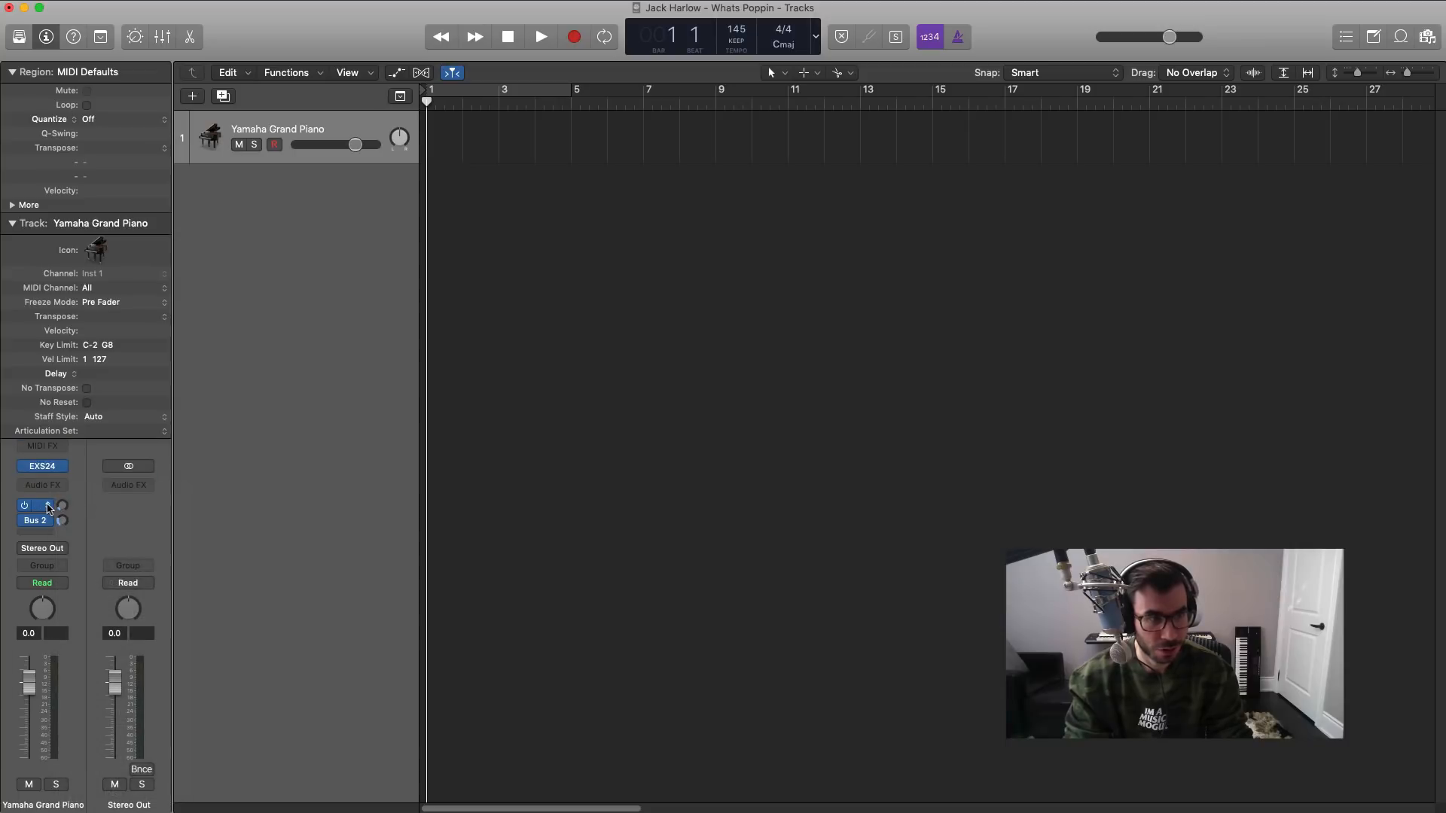
Step: Remove the Bus 1 and Bus 2 sends from the Yamaha Grand Piano channel strip
click(47, 506)
click(61, 606)
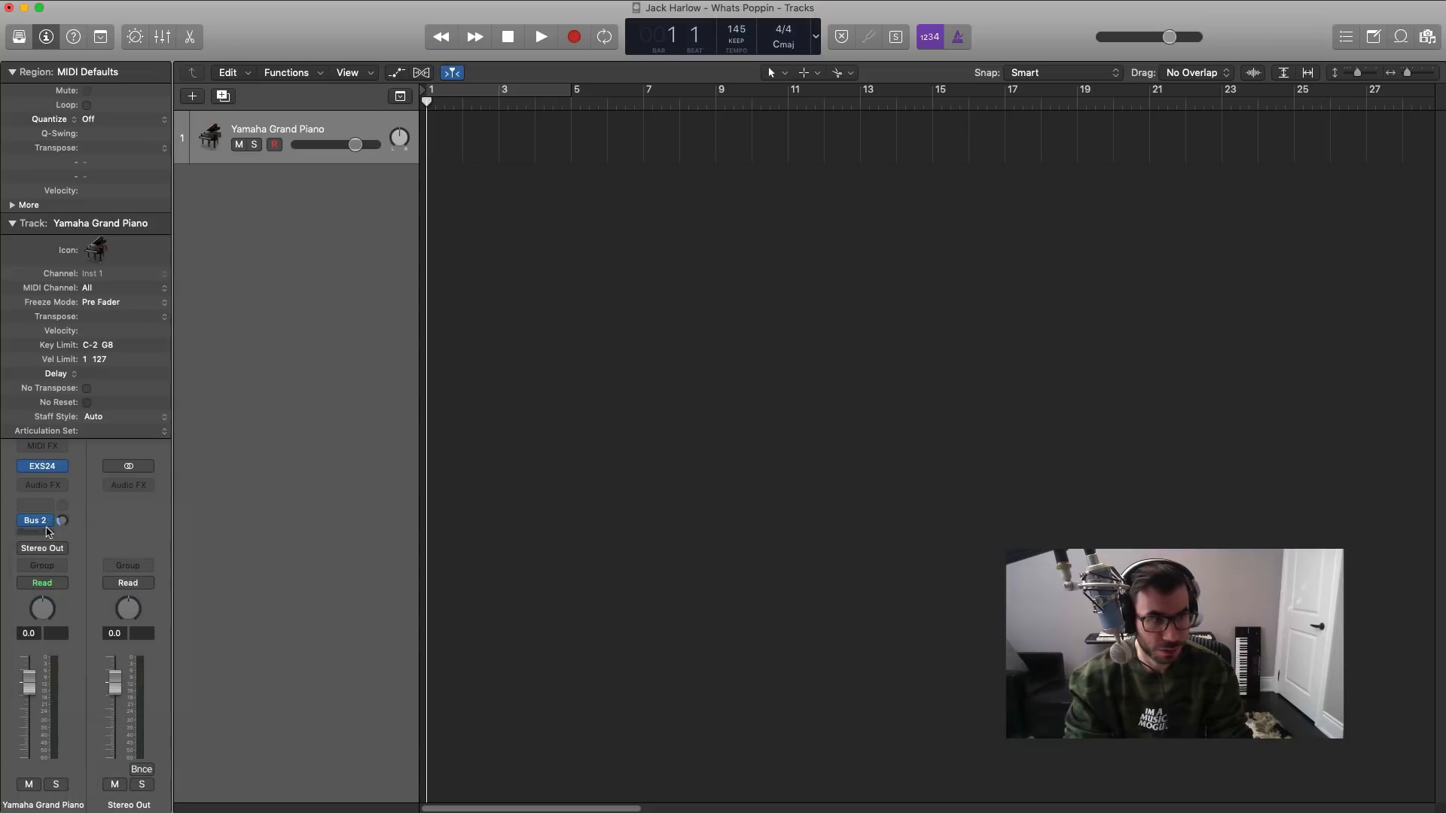
click(48, 522)
click(60, 616)
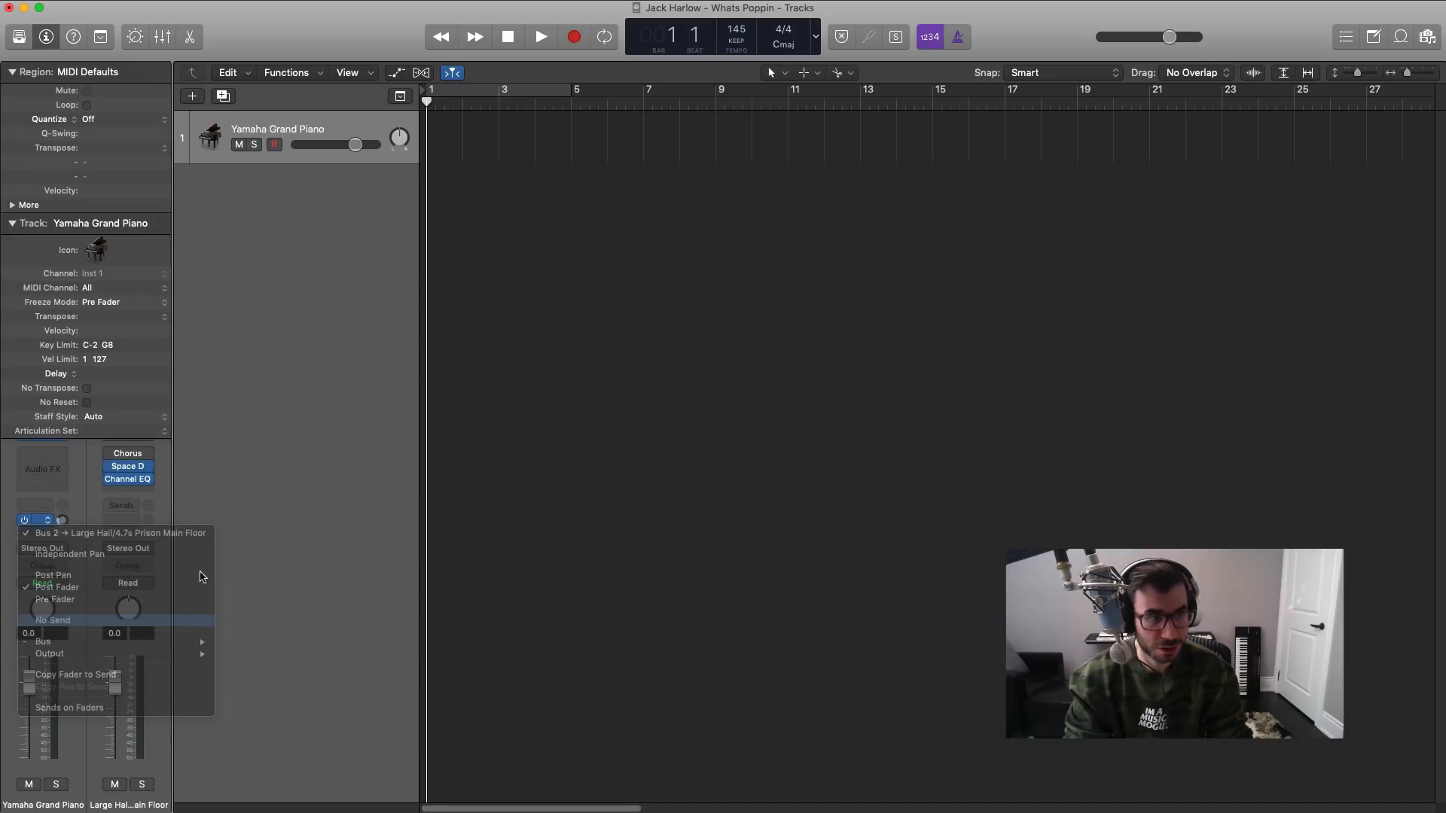
Step: Enable the cycle range over bars 1 to 5 and draw a four-bar MIDI region on the piano track with the Pencil tool
drag(538, 96, 538, 102)
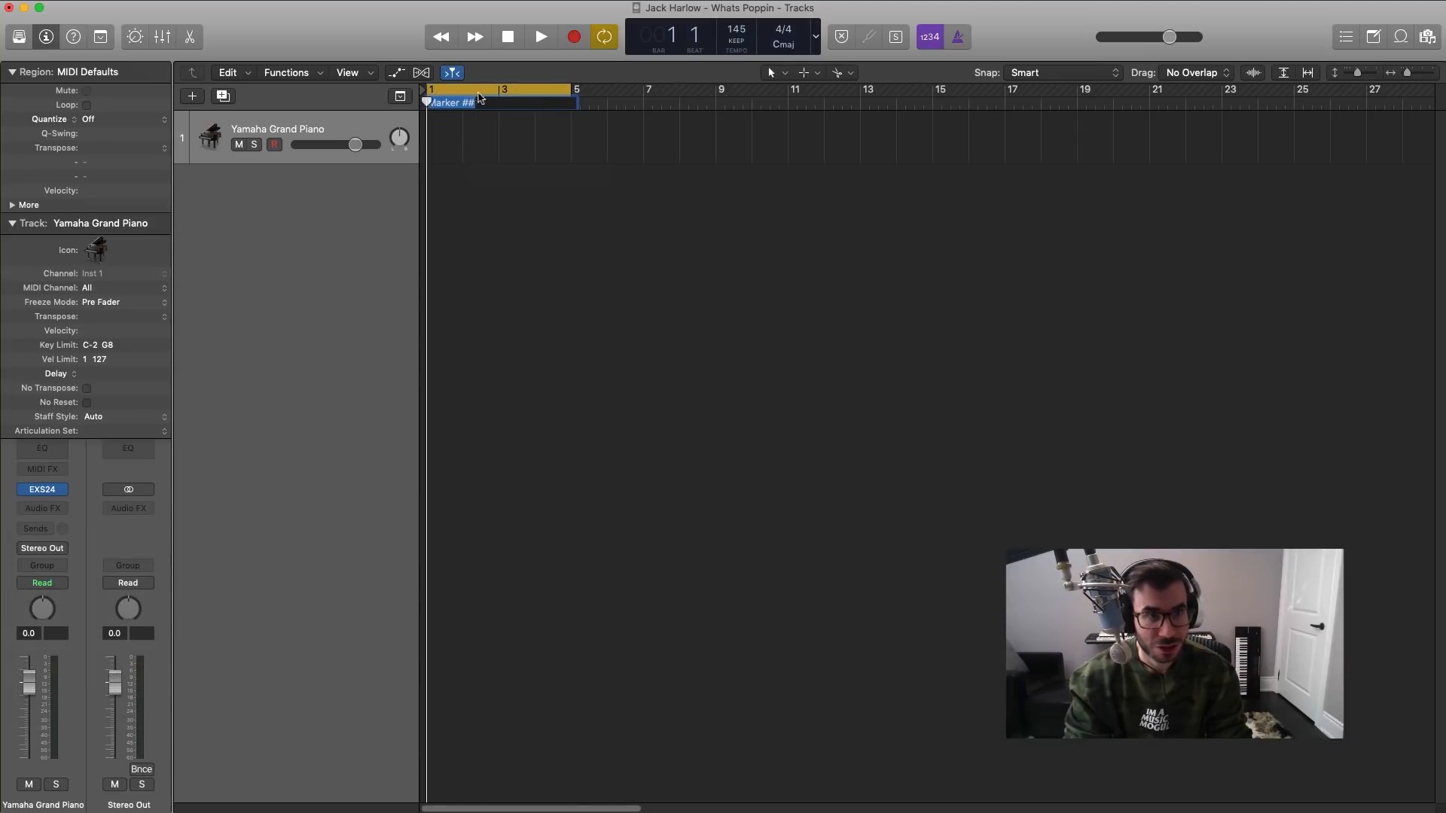
super+click(451, 134)
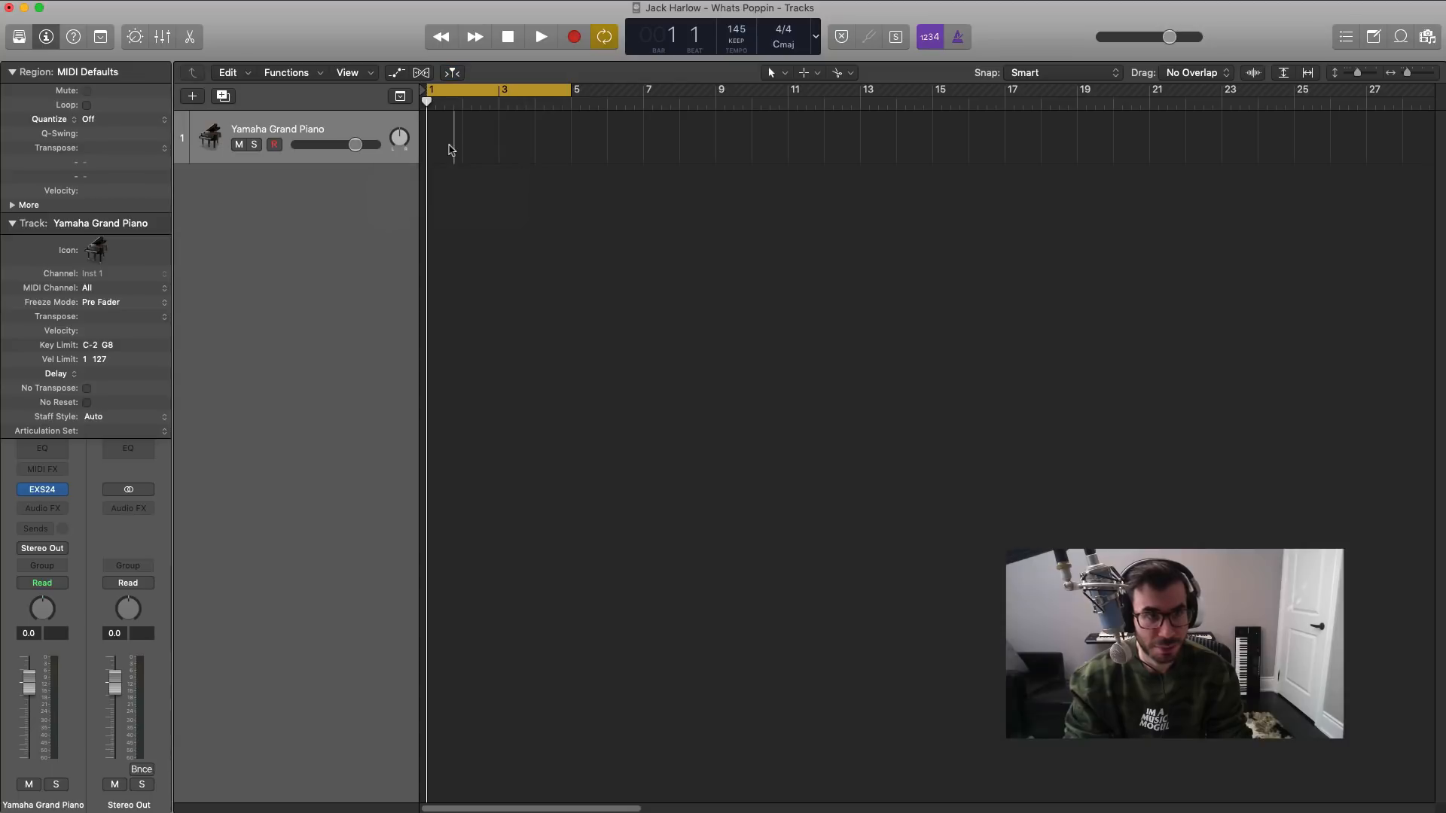
click(807, 73)
click(813, 113)
drag(462, 147, 567, 153)
Step: Open the piano region in the Piano Roll and enlarge the editor area
double_click(524, 137)
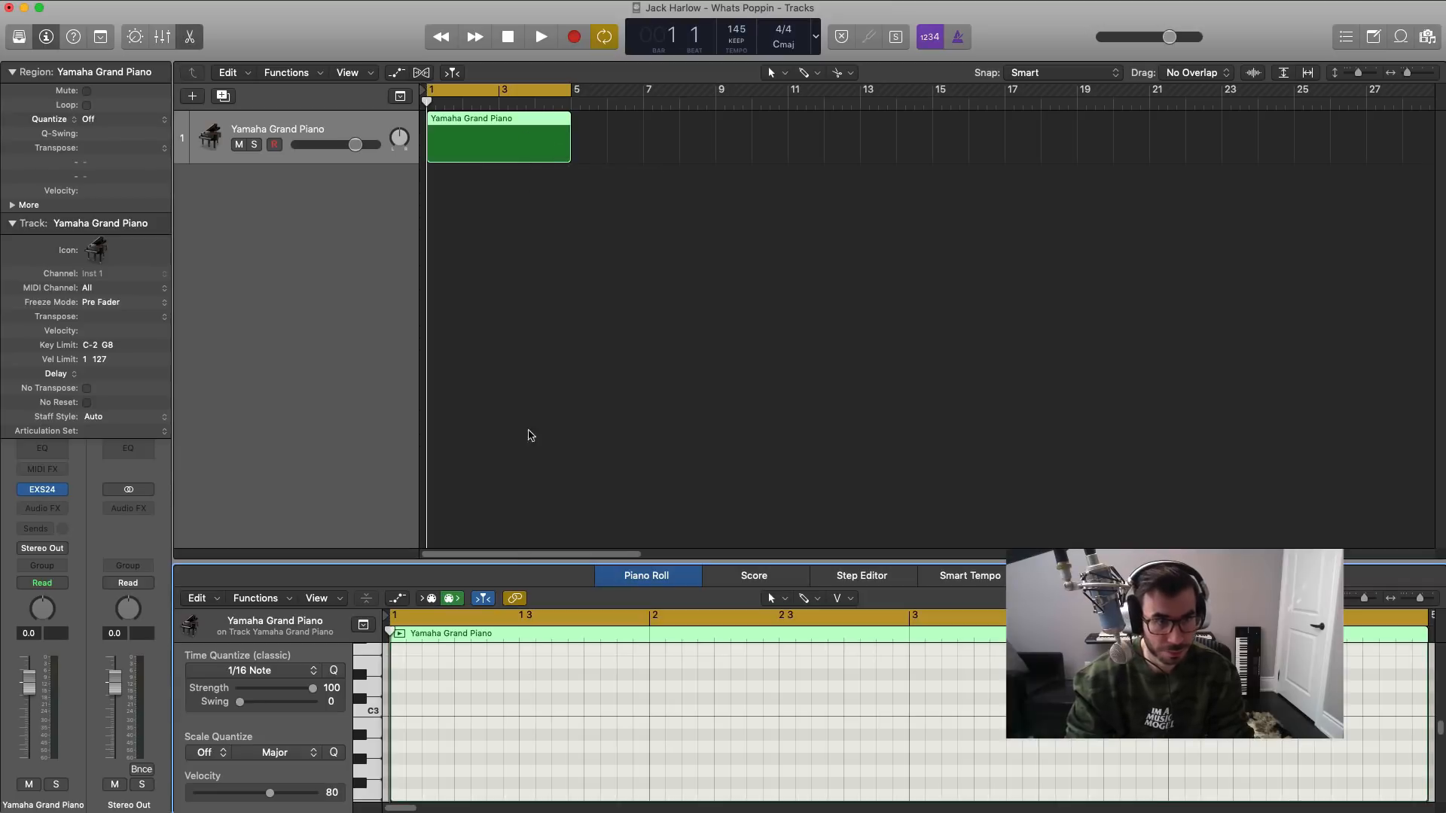
drag(525, 563, 598, 308)
key(space)
key(space)
Step: Draw a G3 eighth note at the start of bar 1, followed directly by an A3 sixteenth note
scroll(478, 539, up, 4)
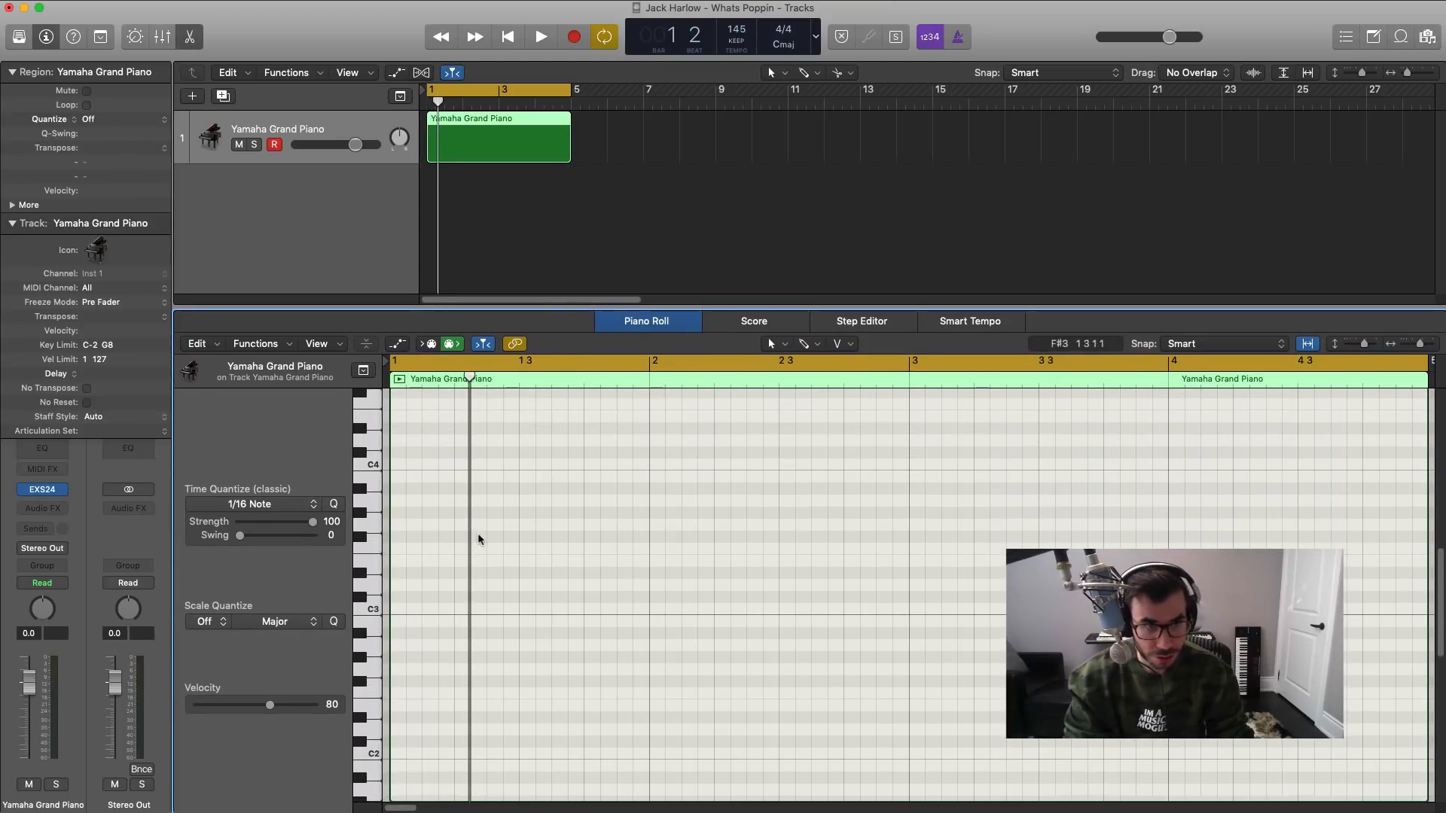
click(402, 550)
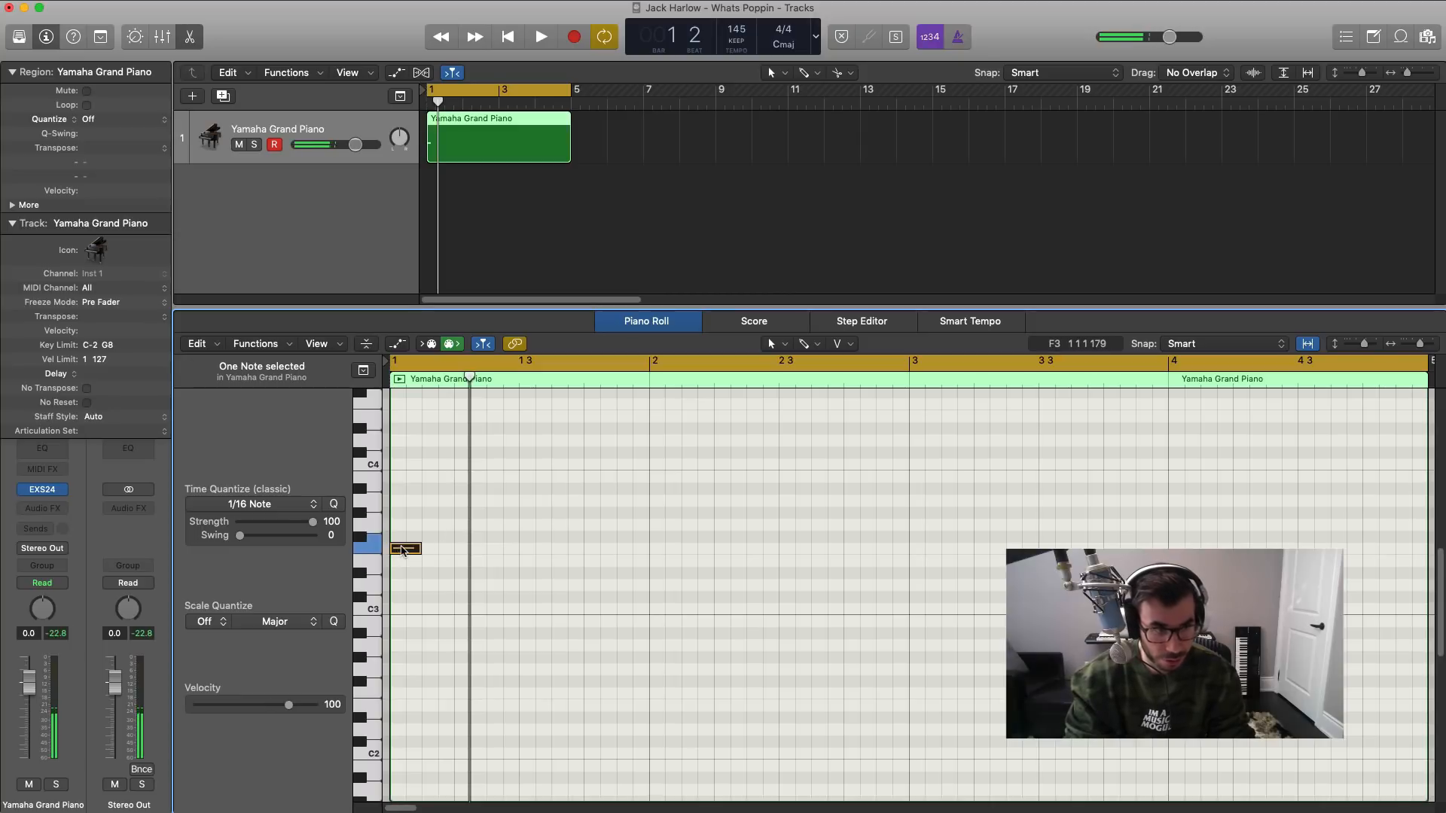
drag(402, 551, 439, 500)
key(space)
key(space)
key(space)
key(space)
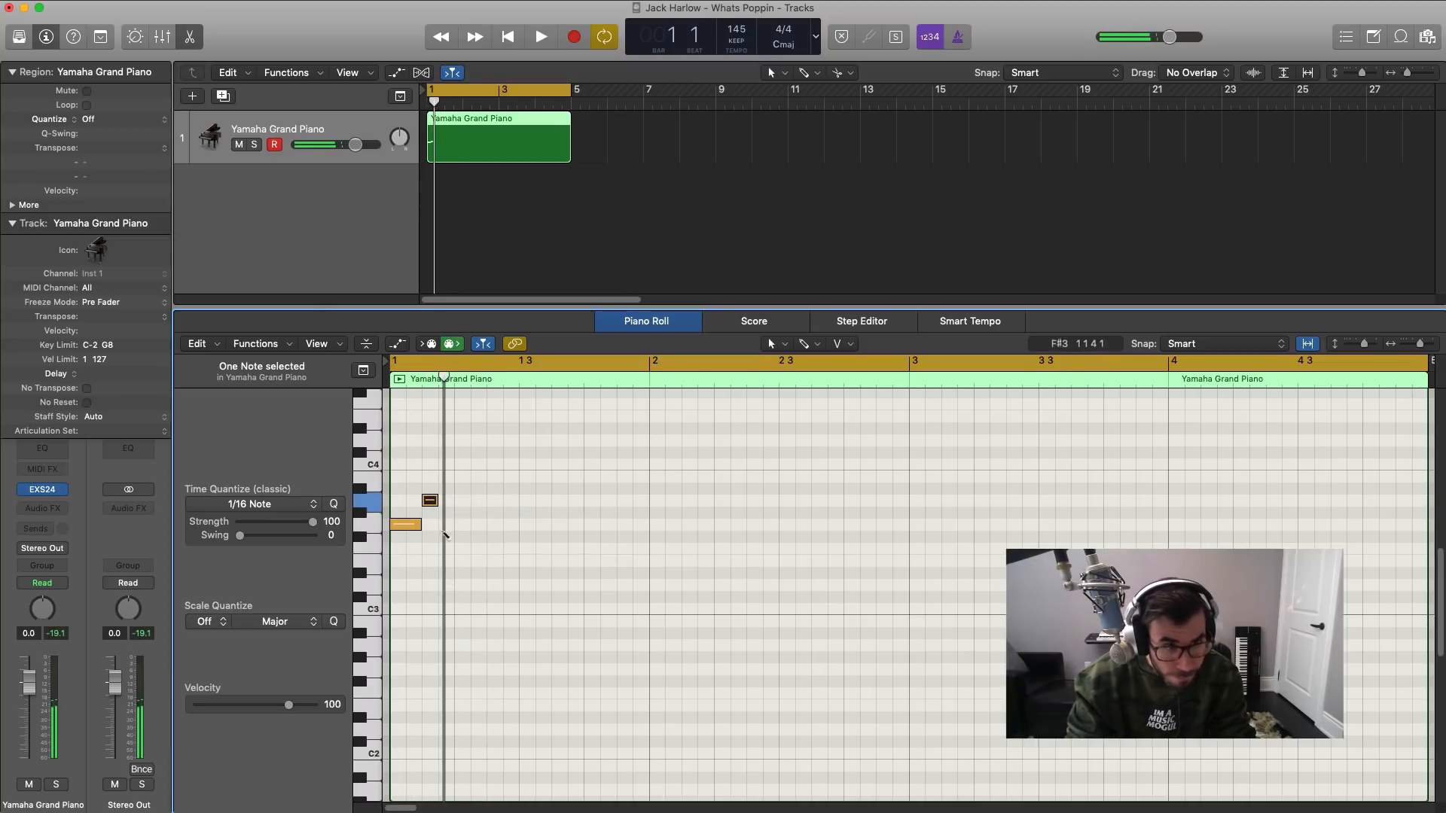
Step: Add a G3 sixteenth note right after the A3 and an F#3 sixteenth note on beat 2, auditioning the melody
key(space)
key(space)
key(space)
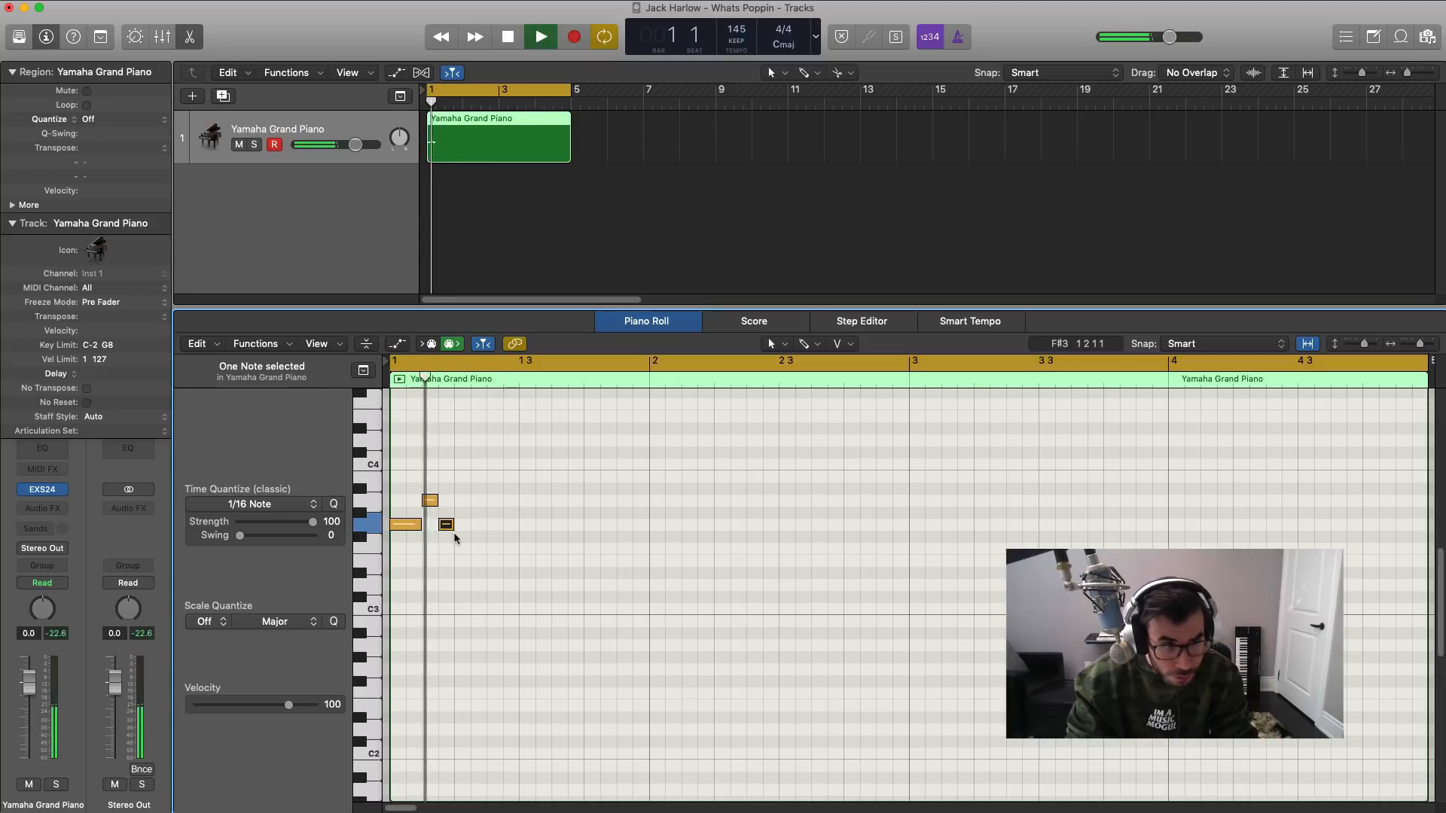
key(space)
drag(463, 548, 463, 536)
key(space)
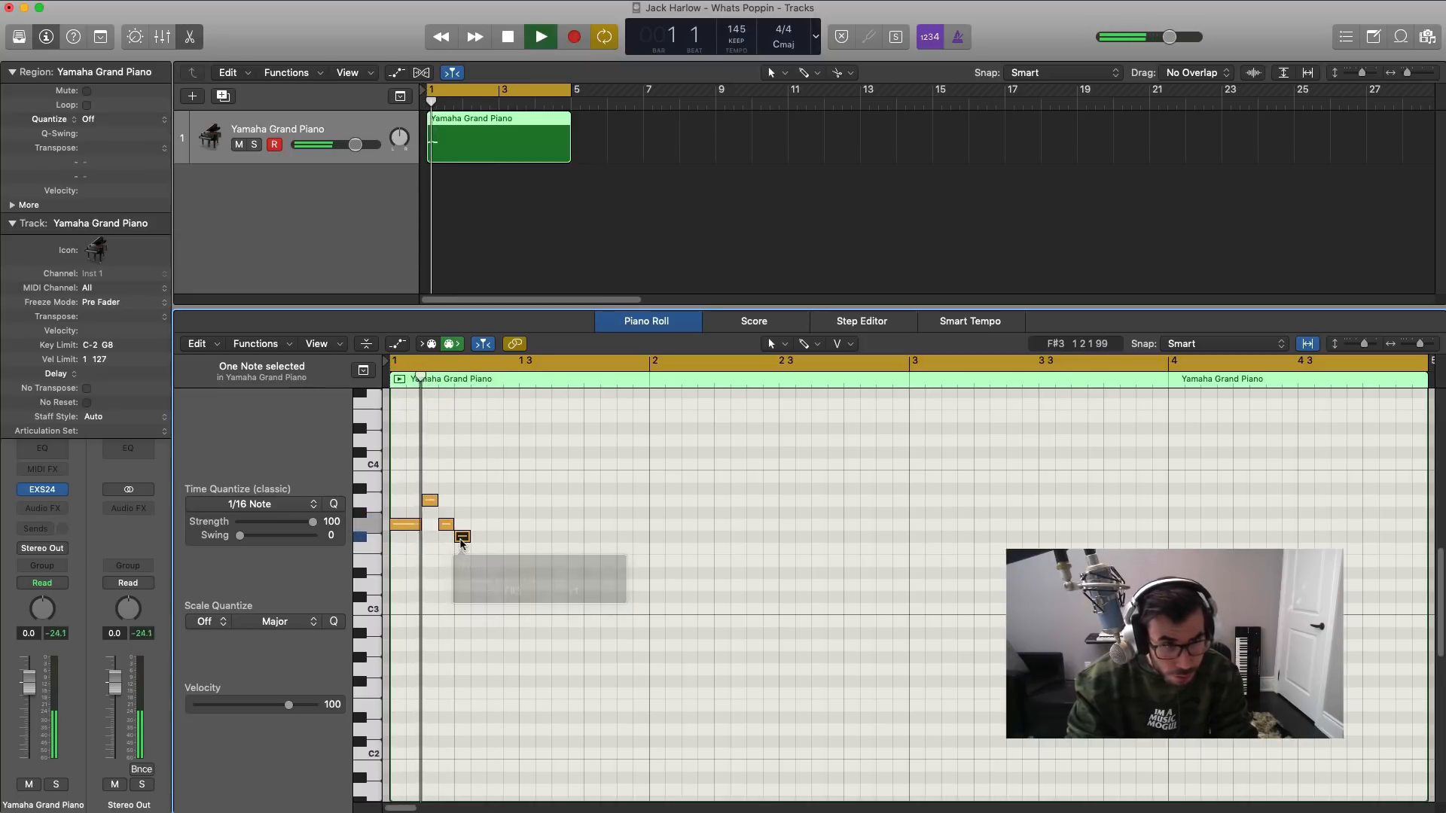
Step: Add an E3 sixteenth note just before beat 3 and a B2 sixteenth note on beat 3 of bar 1
key(space)
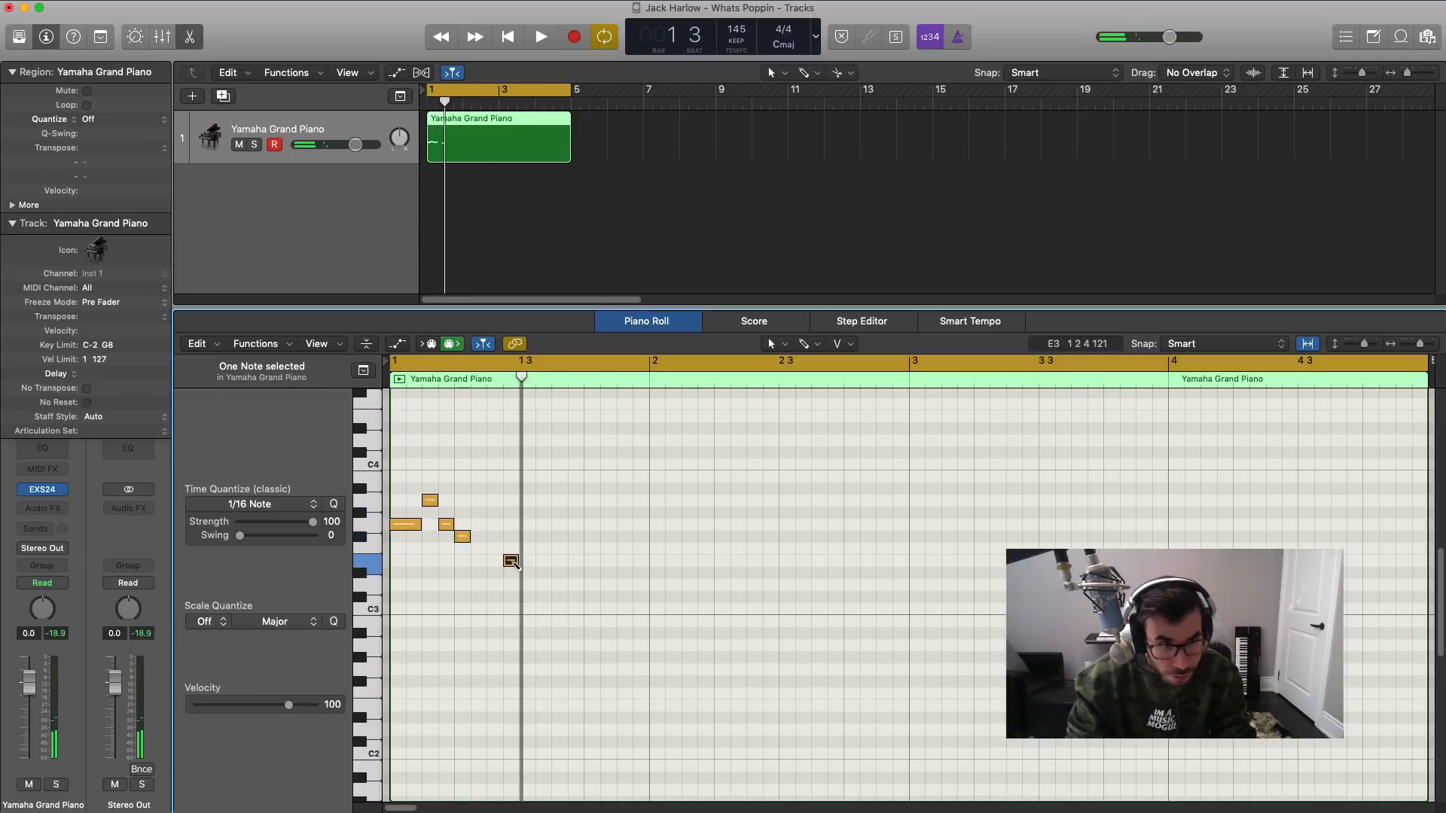
key(space)
key(space)
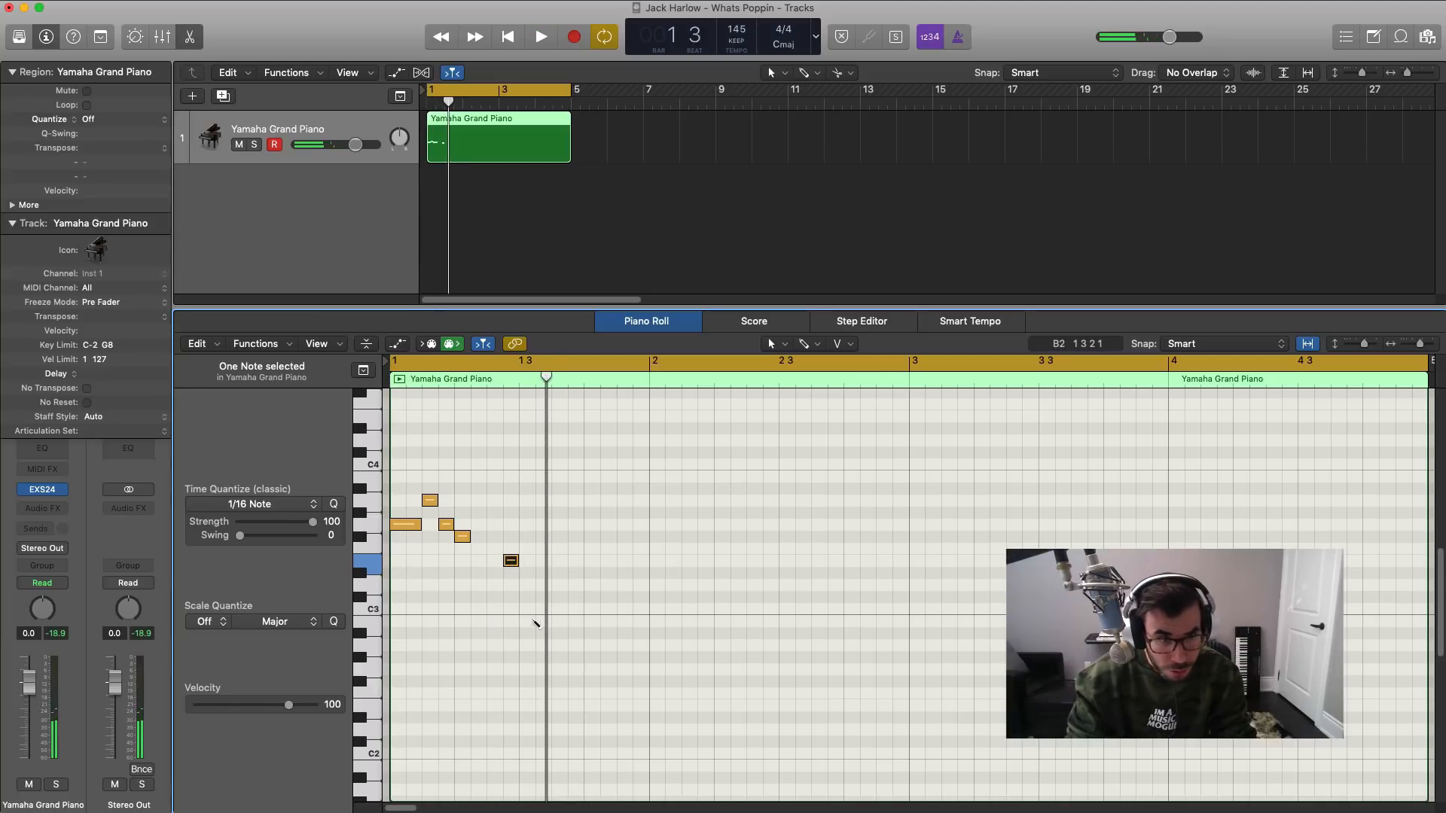
super+click(533, 622)
key(space)
key(space)
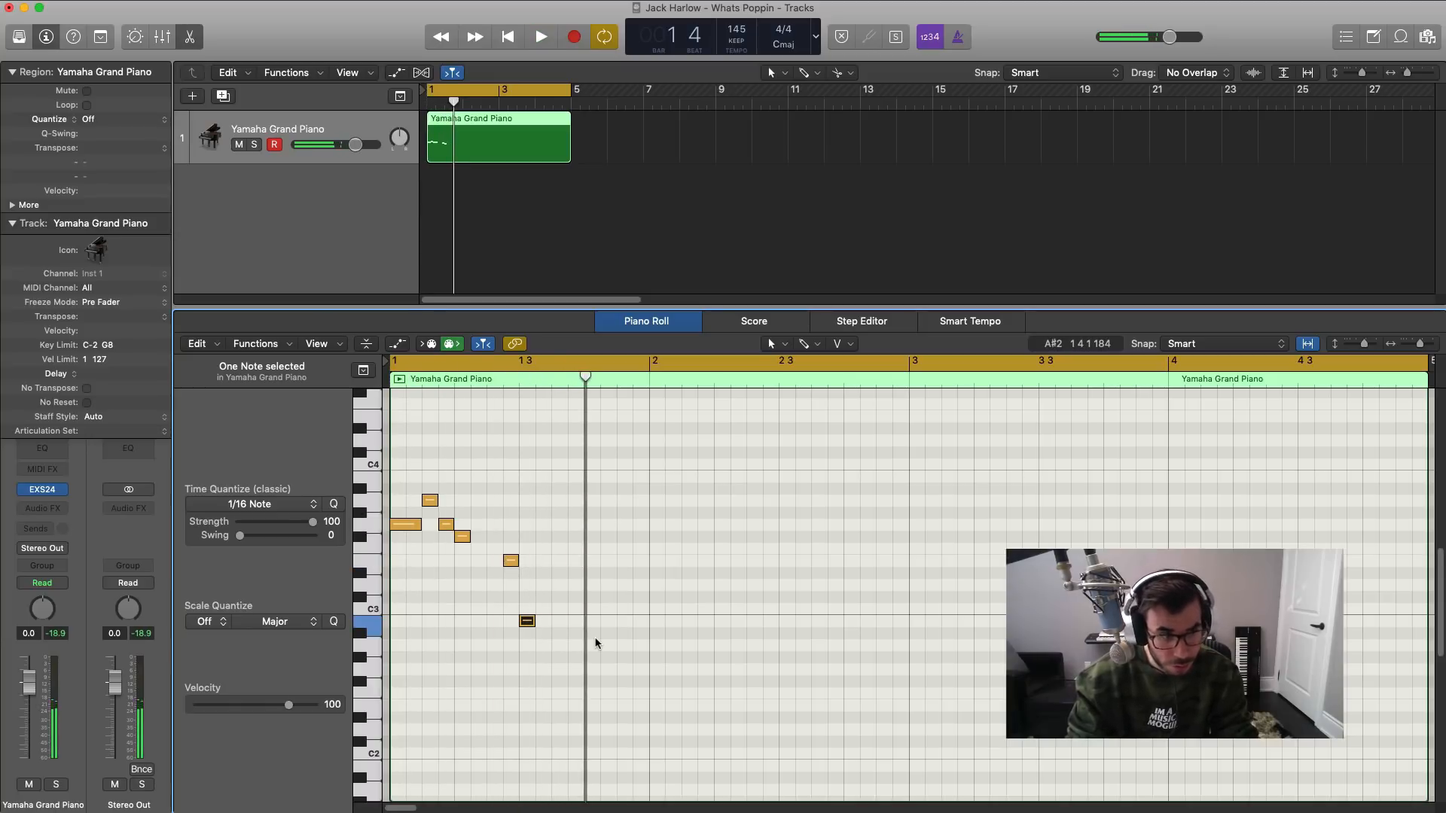
Step: Move the E3 note one sixteenth earlier and play the phrase back
key(space)
key(space)
drag(511, 561, 495, 563)
key(space)
key(space)
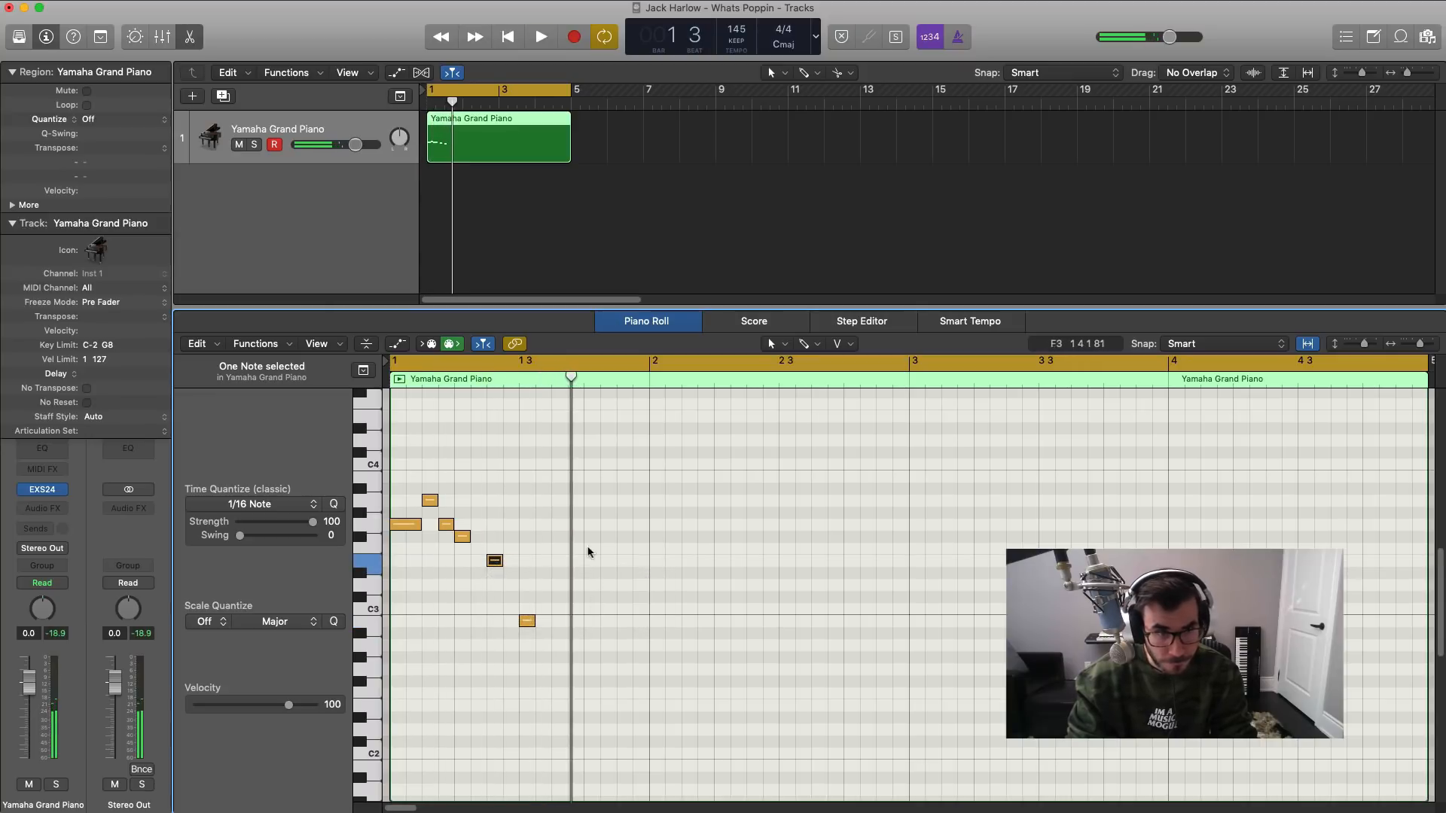
Step: Add a second F#3 sixteenth note and place it halfway between beats 3 and 4 of bar 1
super+click(592, 537)
key(space)
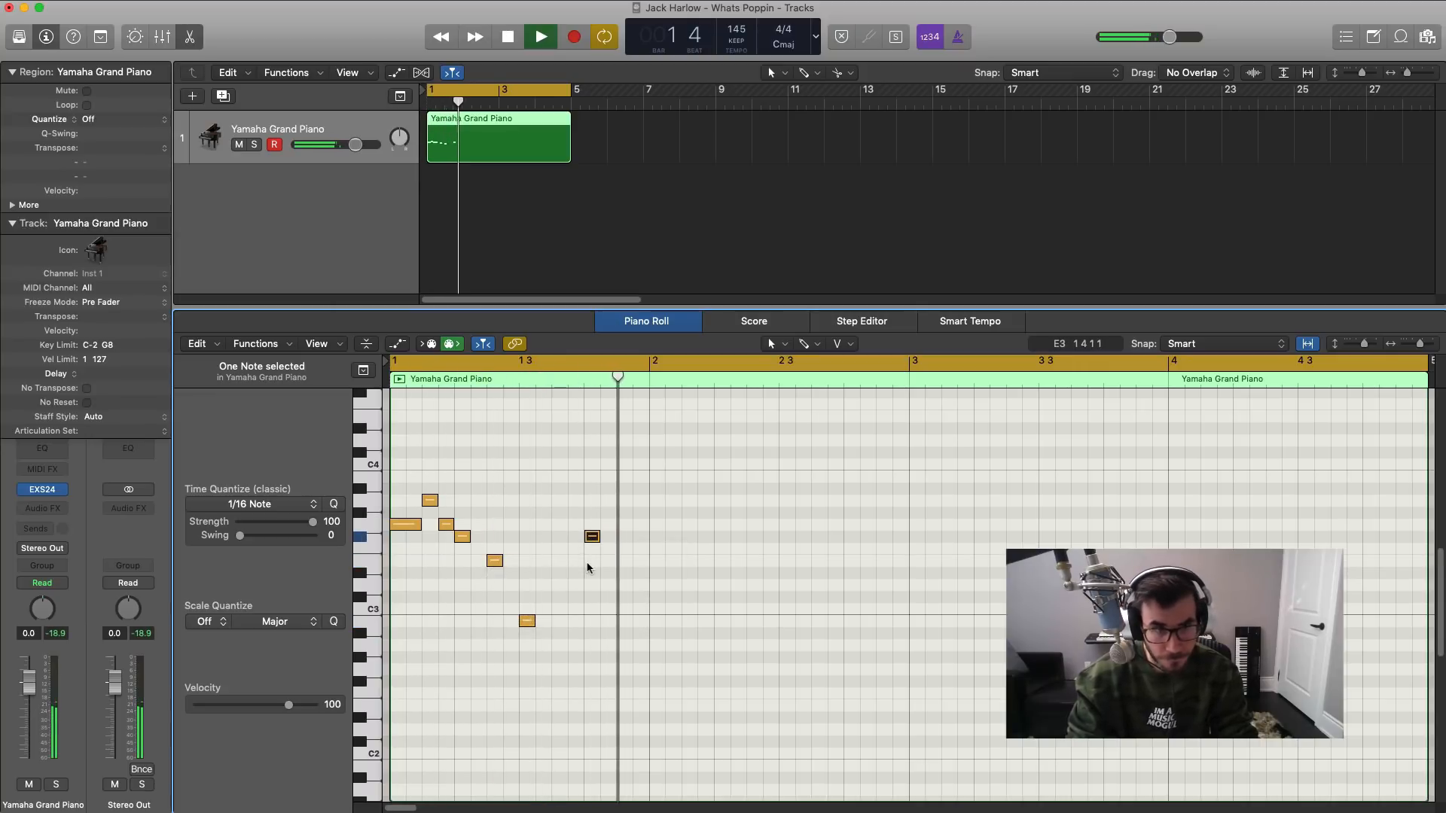
key(space)
drag(590, 539, 558, 539)
key(space)
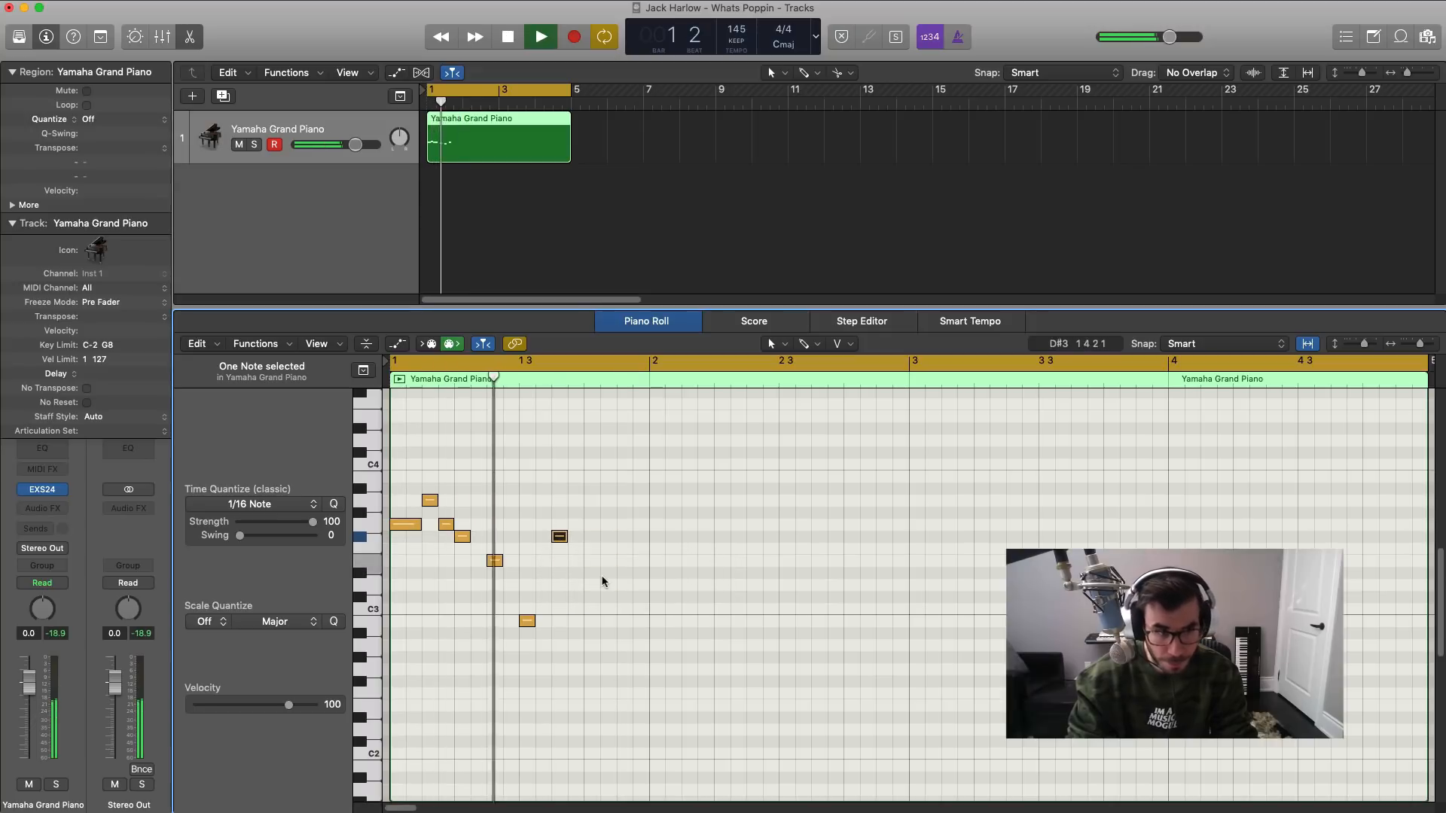
Step: Add a G3 note on beat 4 of bar 1 and lengthen it to an eighth note
key(space)
click(590, 524)
key(space)
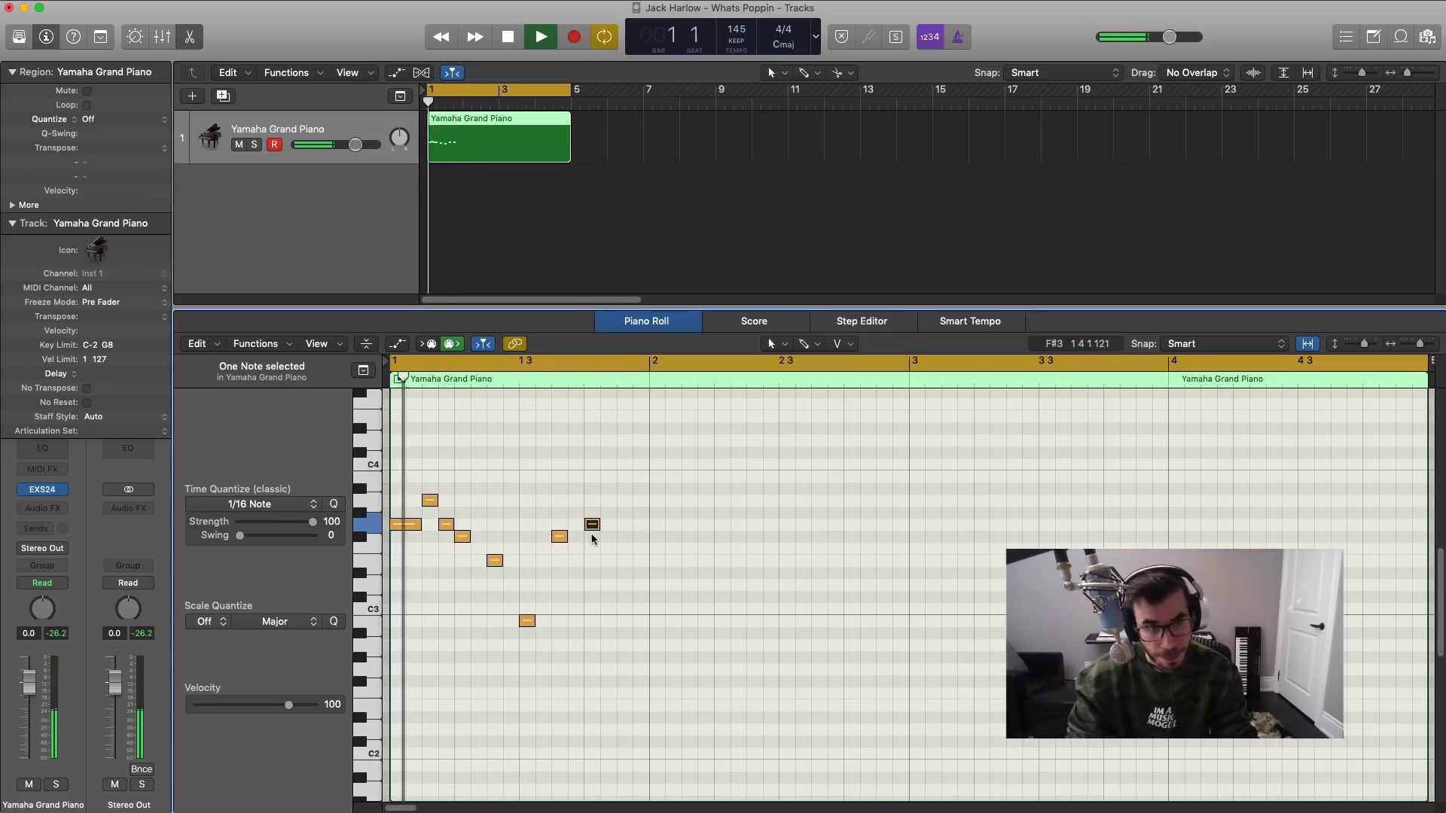
key(space)
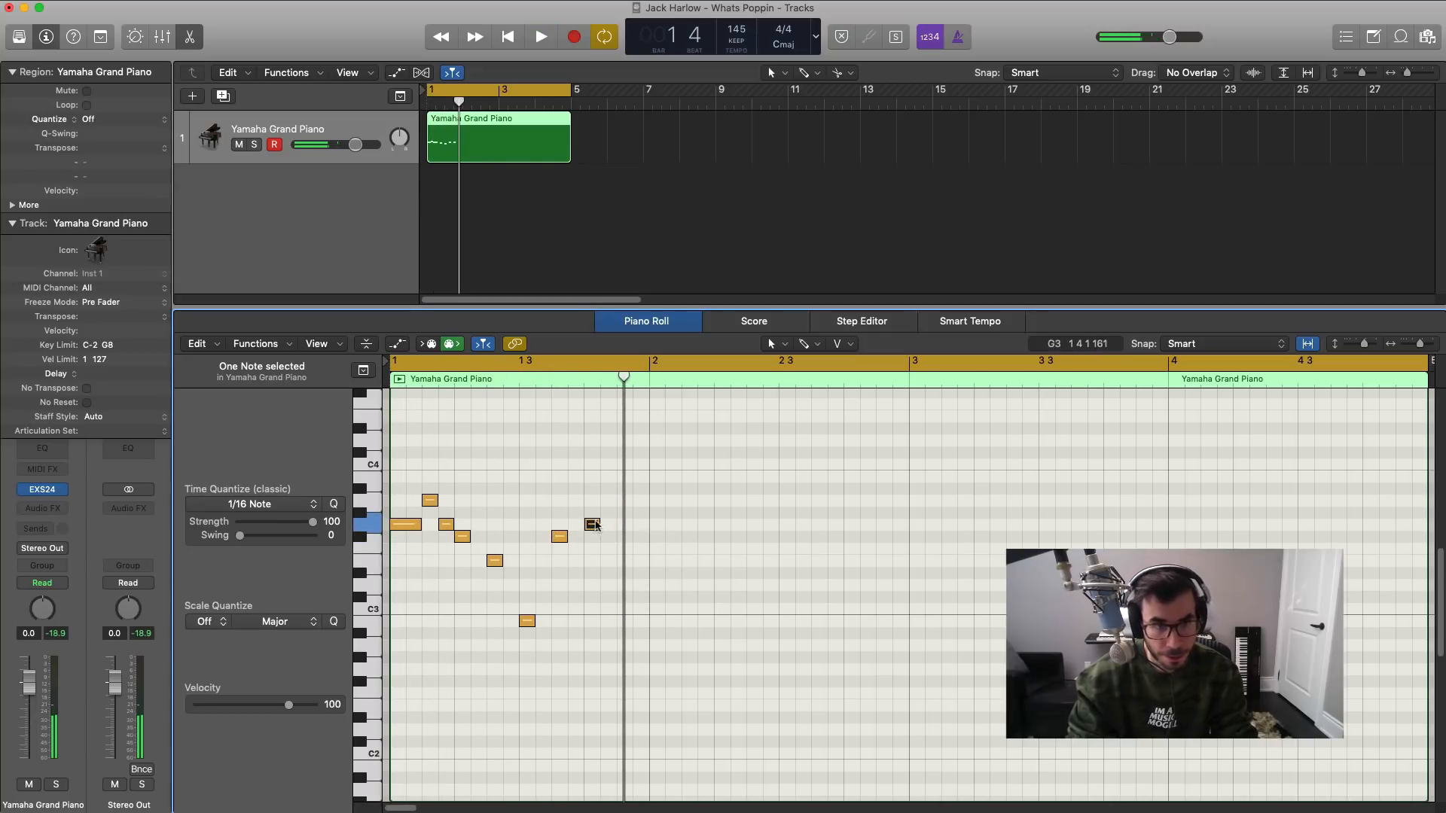
click(593, 524)
drag(594, 524, 615, 525)
key(space)
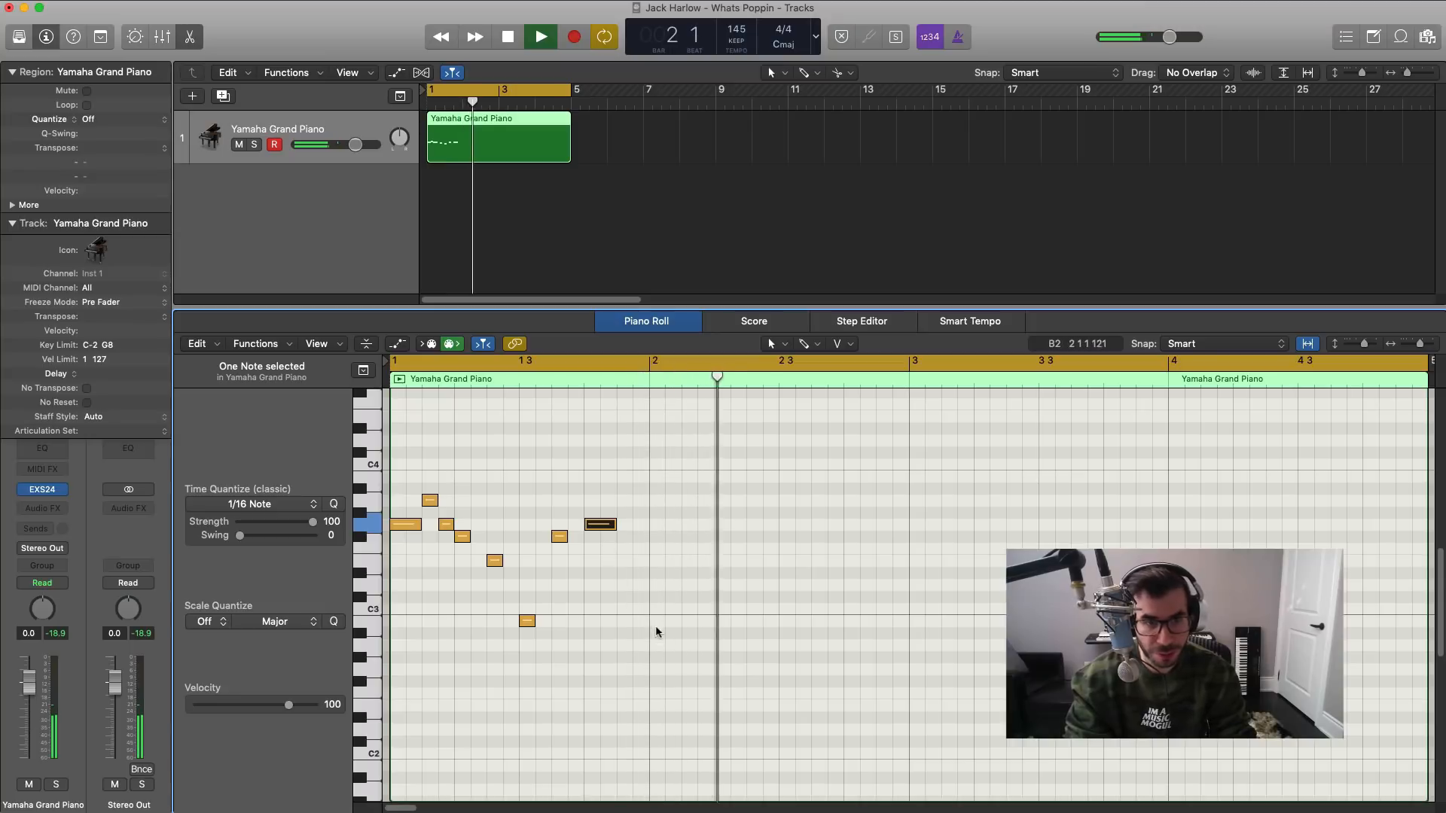
Step: Copy the eight-note phrase from bar 1 to the start of bar 3 and play it back
key(space)
key(space)
key(space)
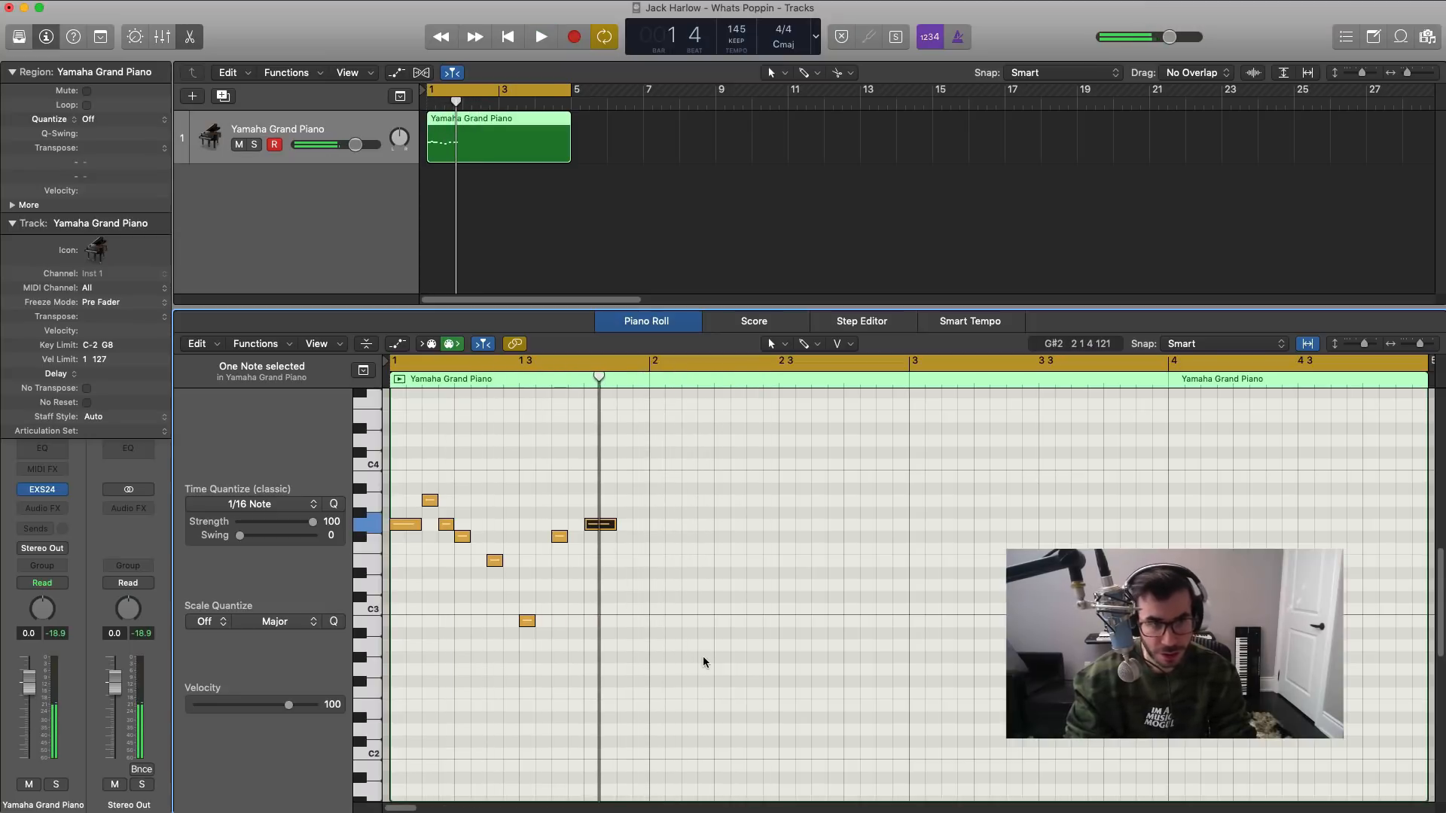
drag(707, 657, 913, 531)
key(space)
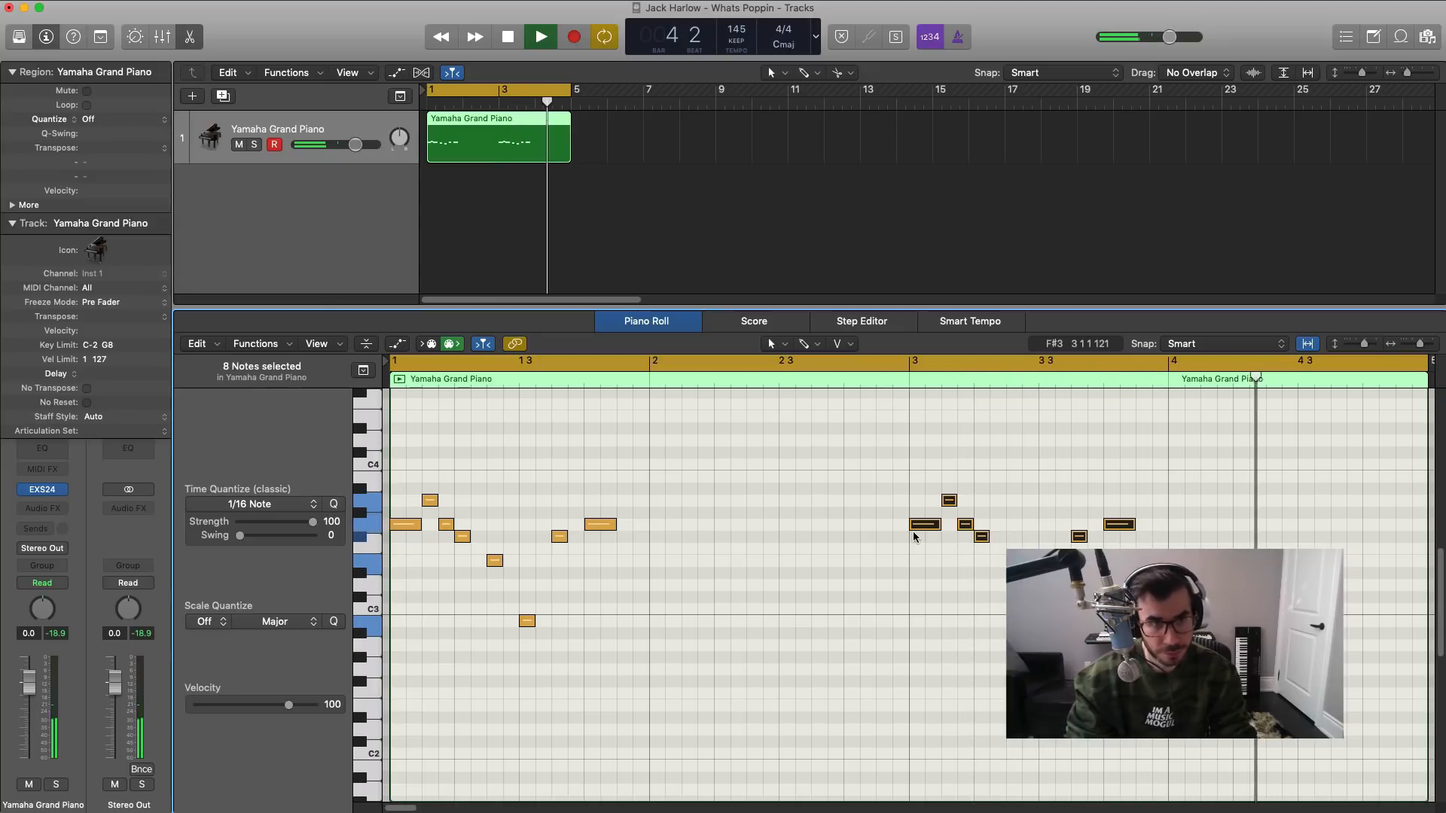
key(space)
Step: Insert a stereo Exciter on the Yamaha Grand Piano channel
click(54, 513)
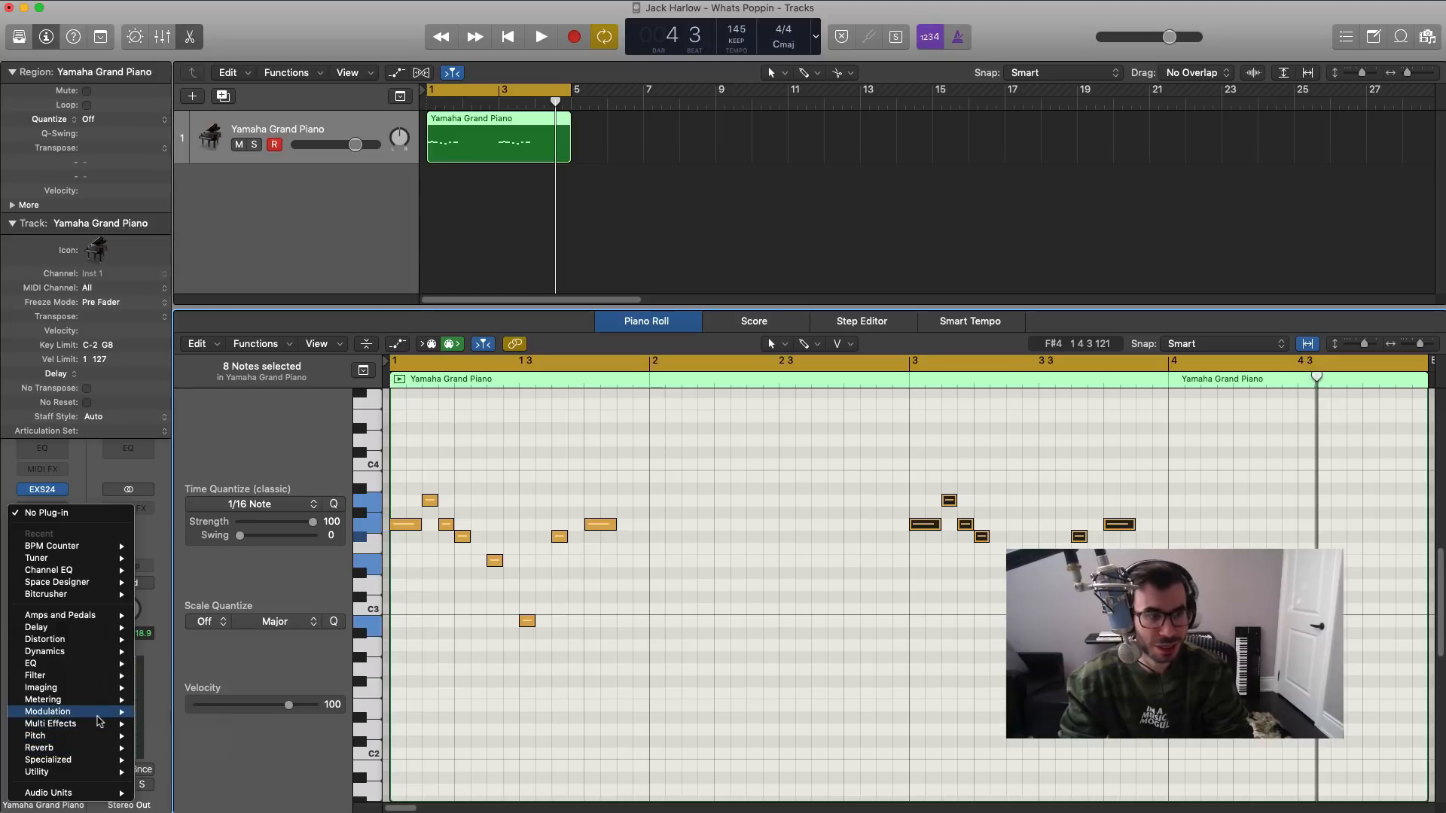
mouse_move(90, 760)
mouse_move(167, 761)
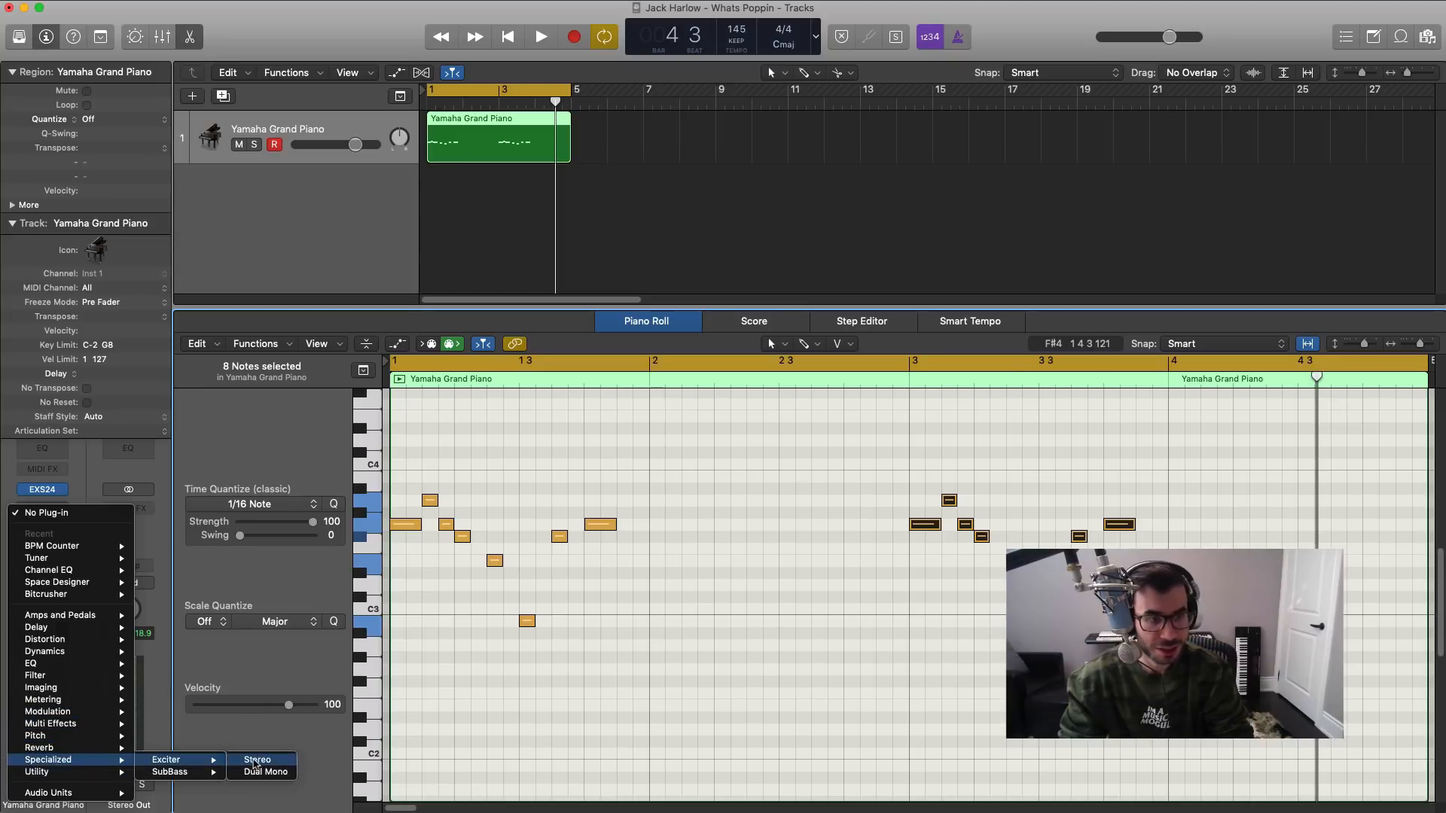
click(257, 760)
Step: Set the Exciter's Harmonics to about 46.1% while auditioning the piano, and close the plug-in window
key(space)
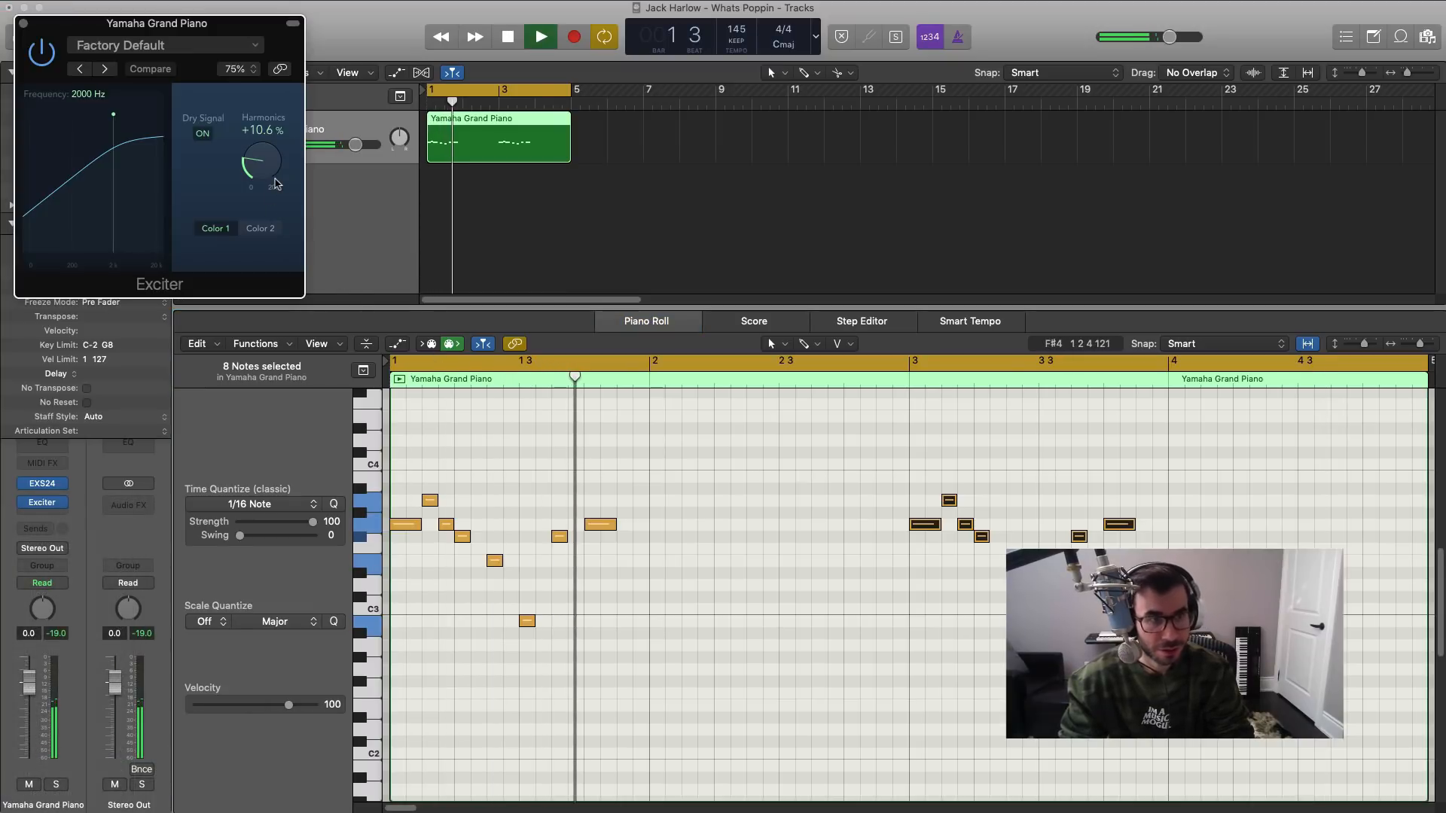
drag(263, 161, 263, 140)
drag(279, 59, 949, 332)
drag(932, 441, 932, 431)
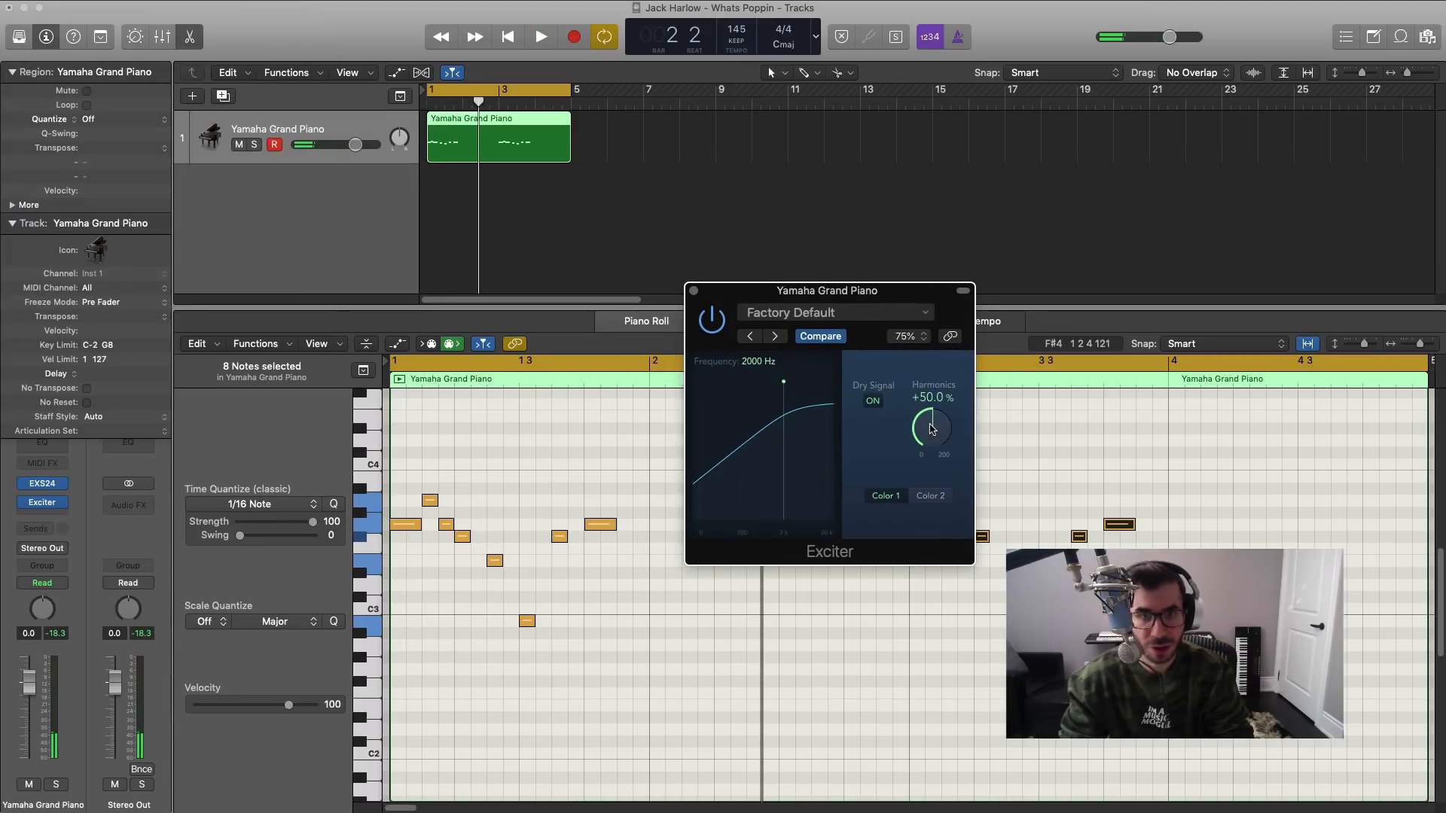
key(space)
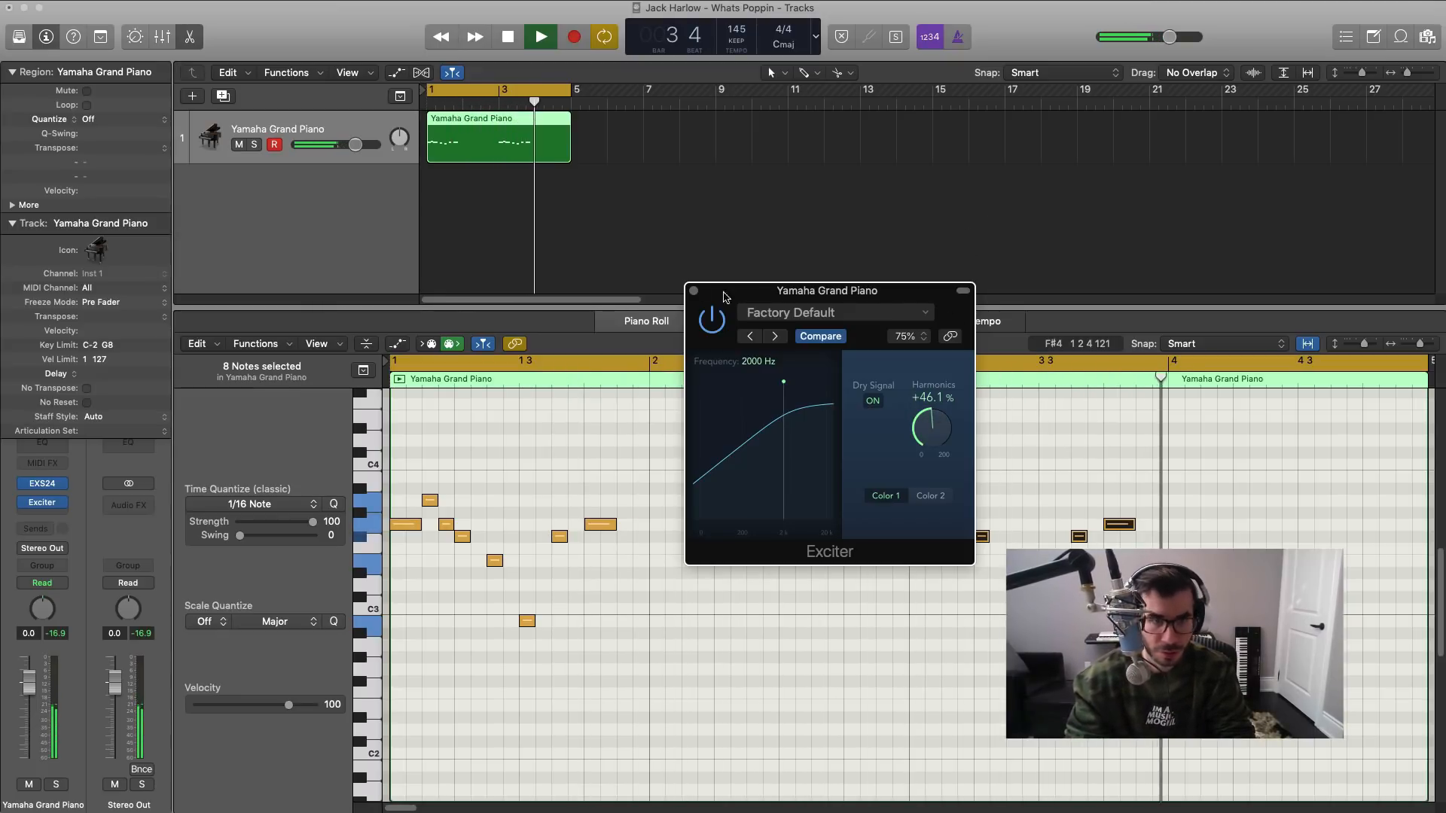
key(space)
click(694, 291)
Step: Insert a Delay Designer after the Exciter on the Yamaha Grand Piano channel and move its window clear of the channel strip
click(54, 516)
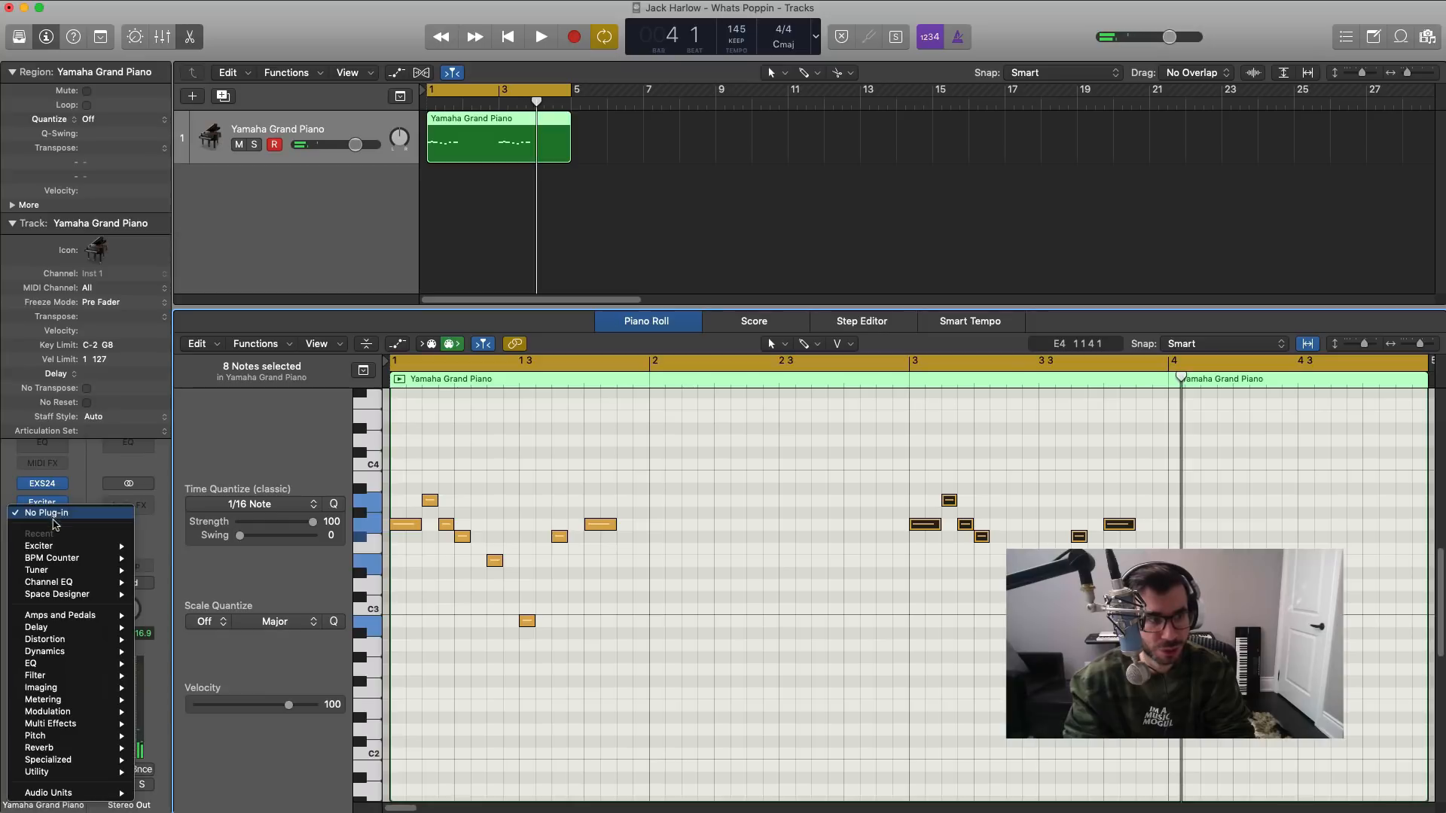
mouse_move(78, 632)
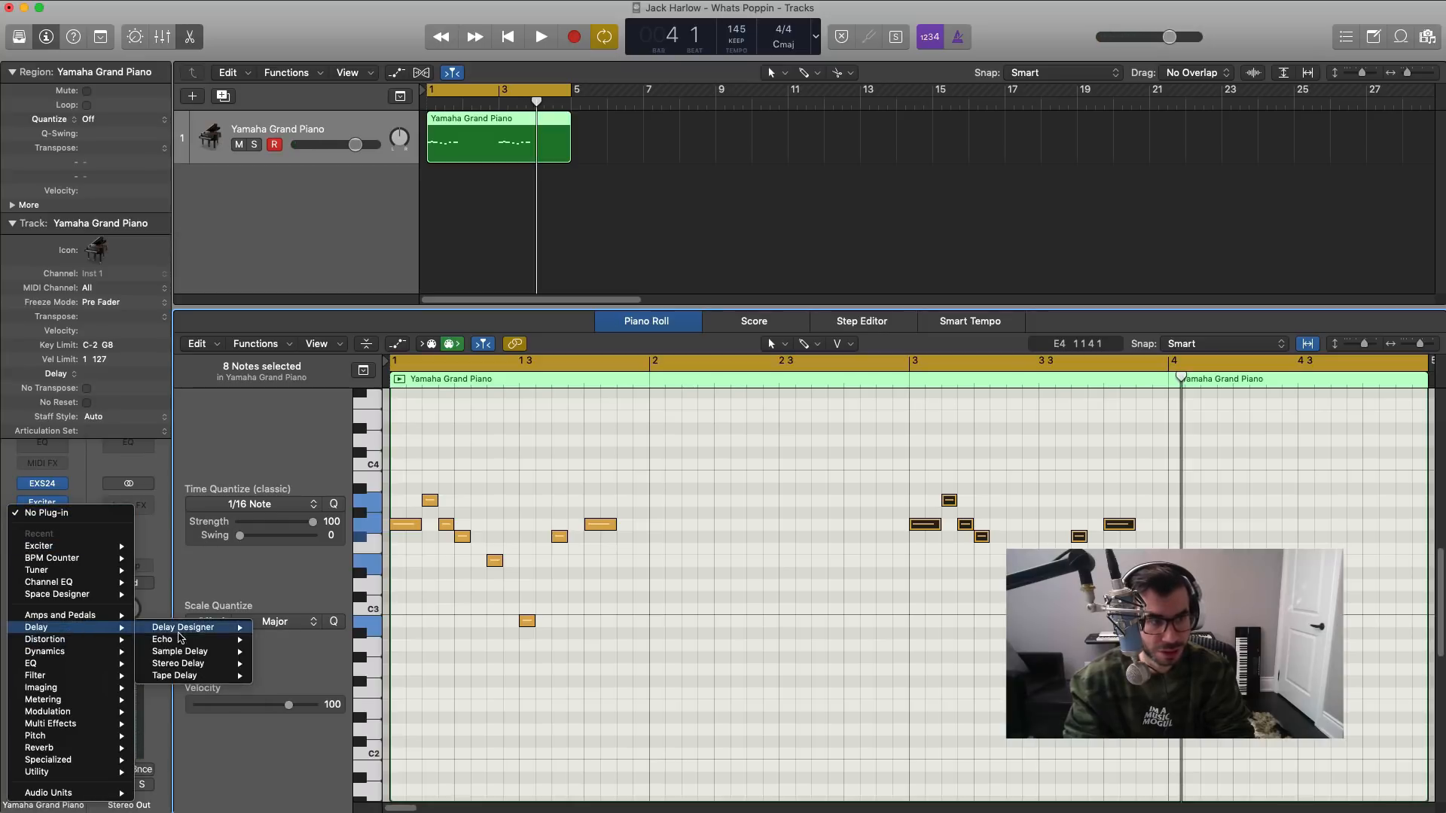
click(280, 628)
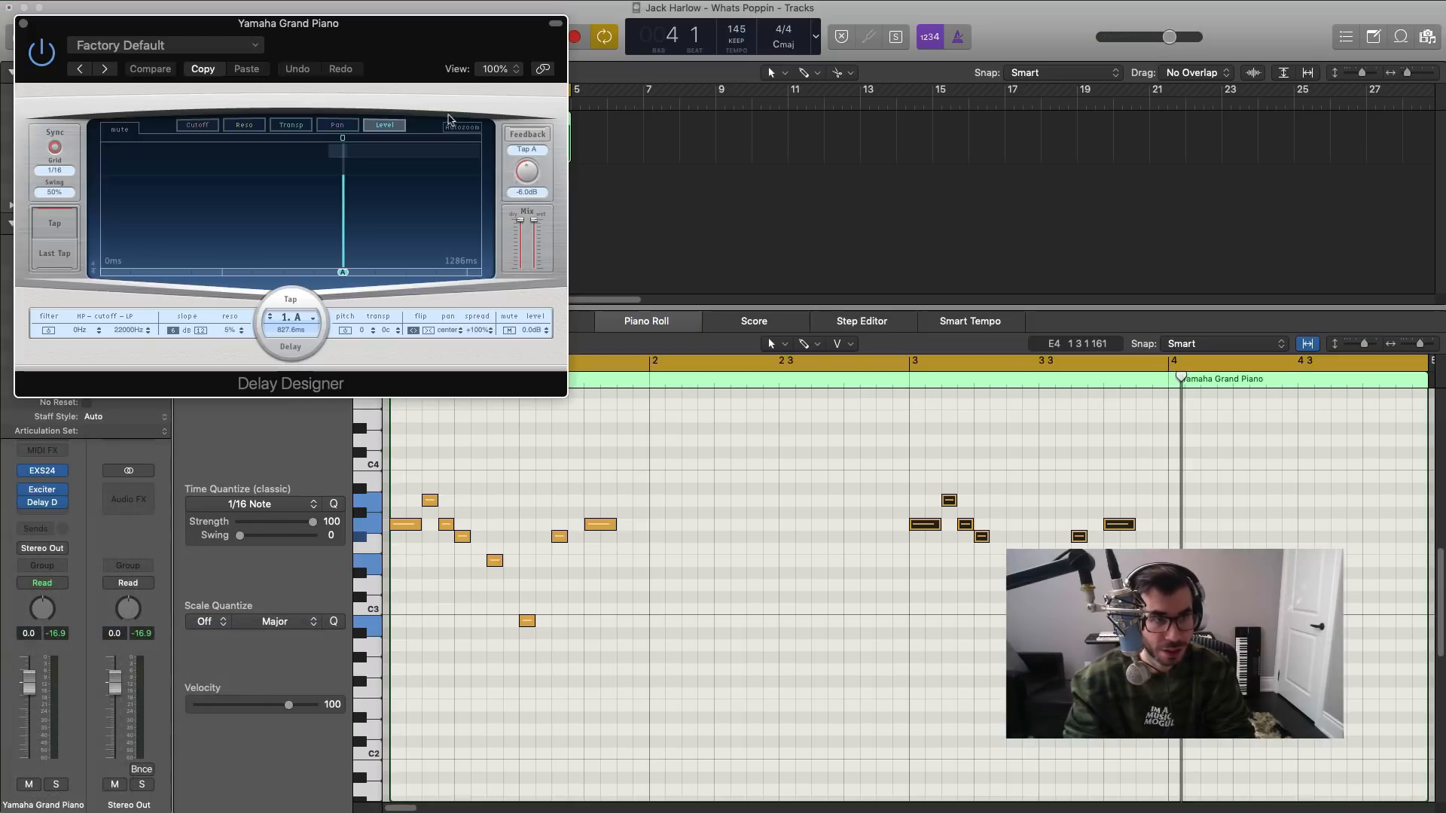
drag(455, 56, 581, 106)
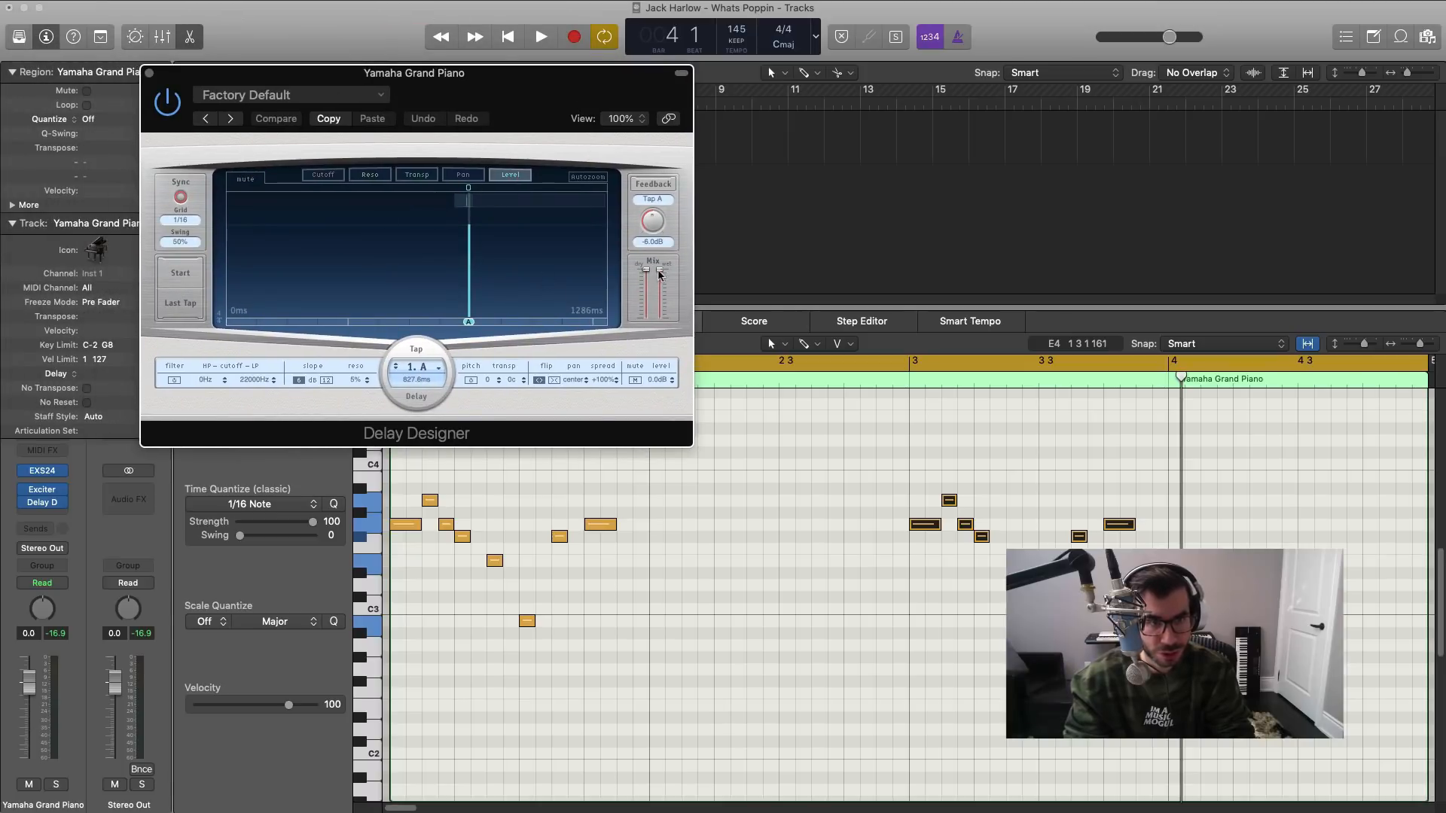
Step: Lower the Delay Designer's wet mix level to about -24 dB while auditioning the piano, and close the plug-in window
key(space)
drag(660, 275, 661, 309)
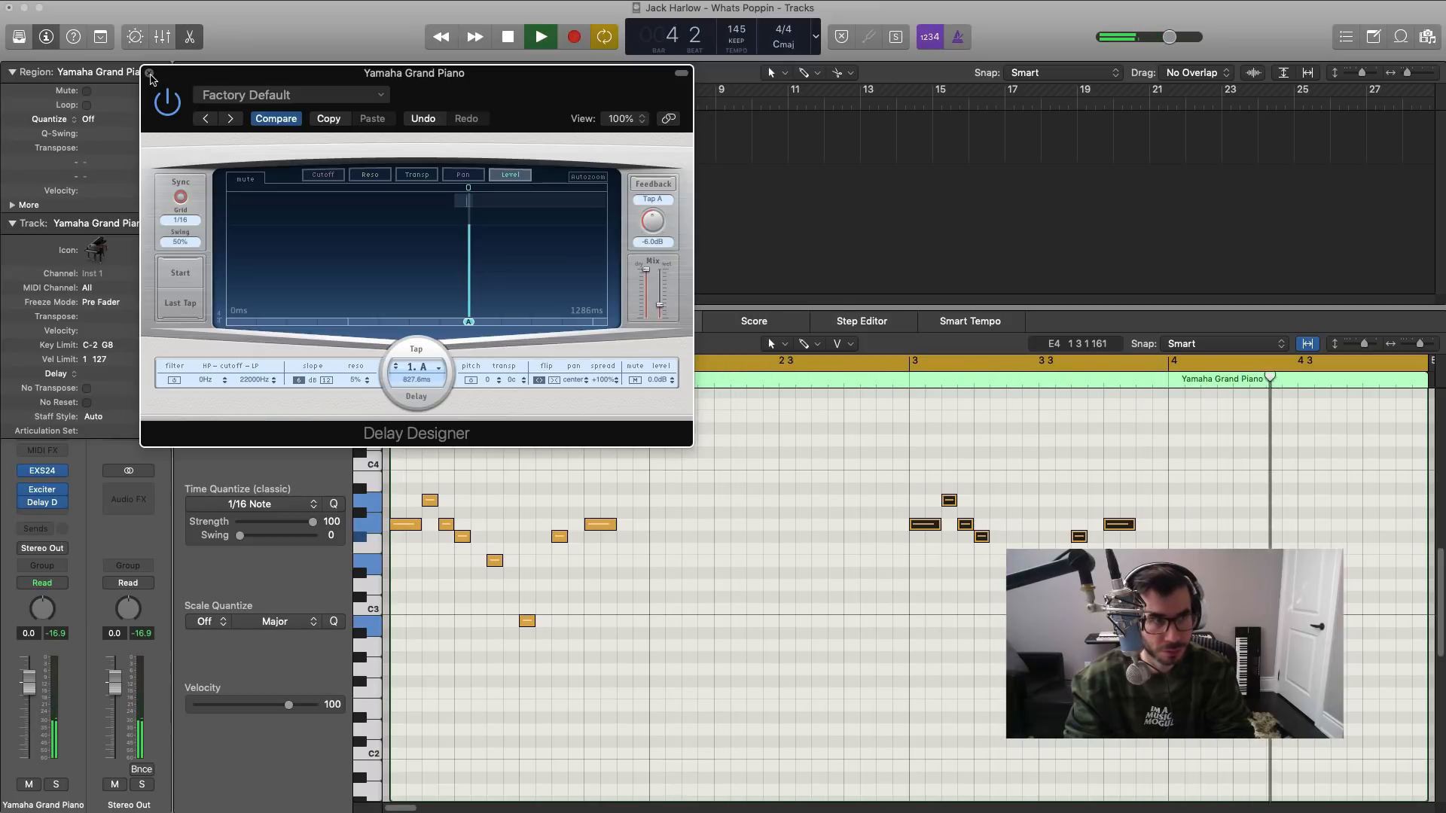
key(space)
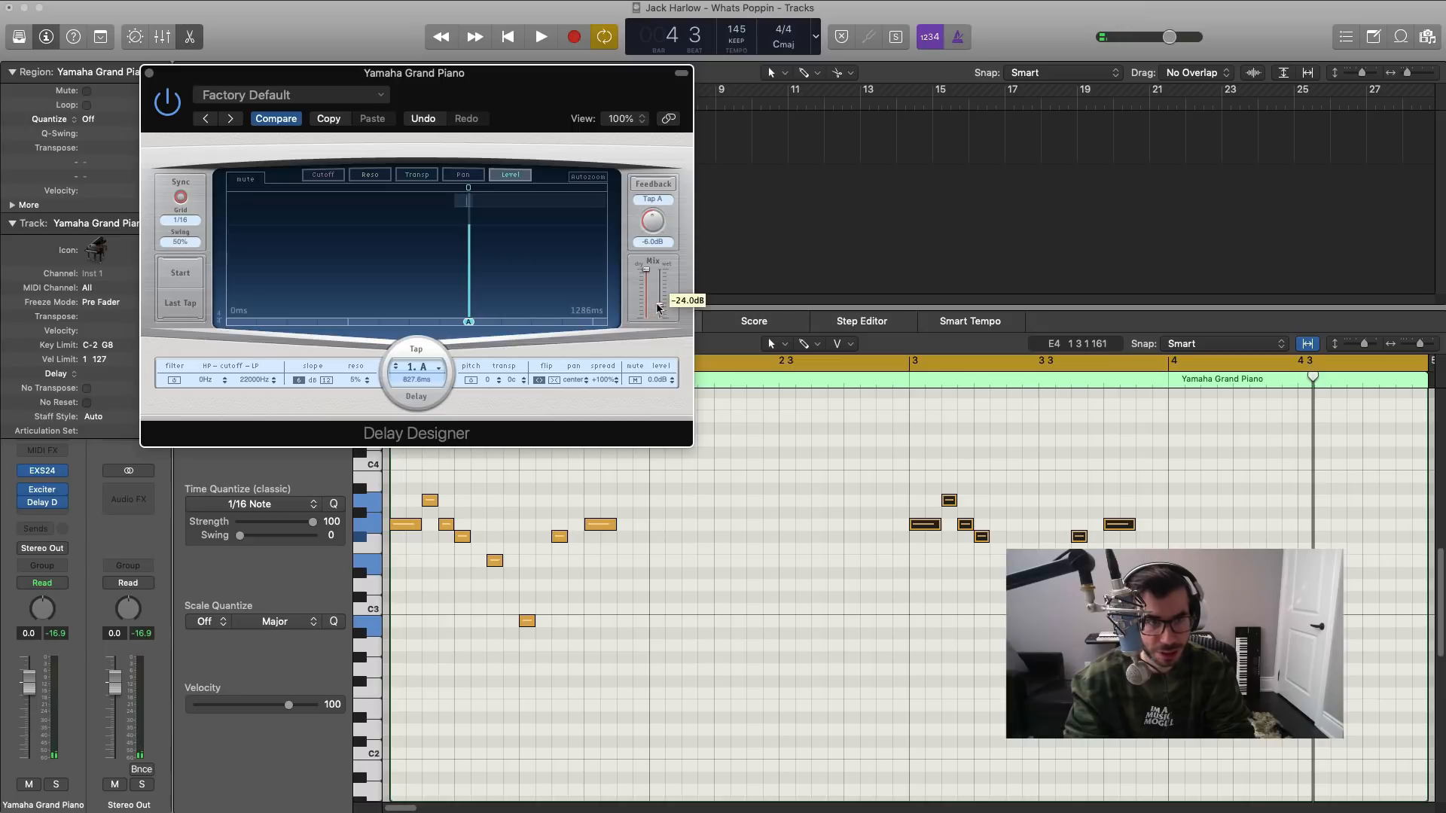
key(space)
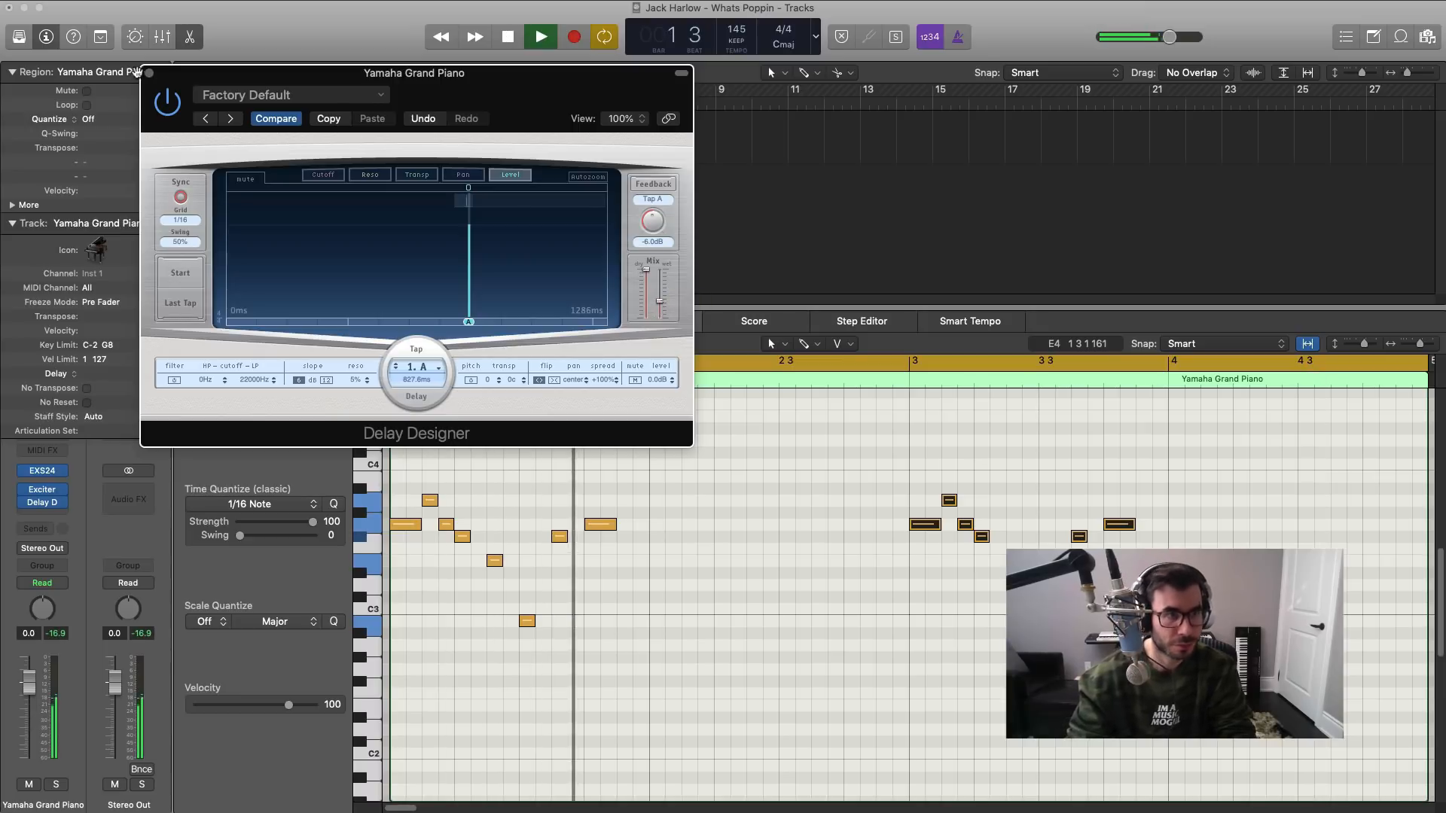
click(151, 74)
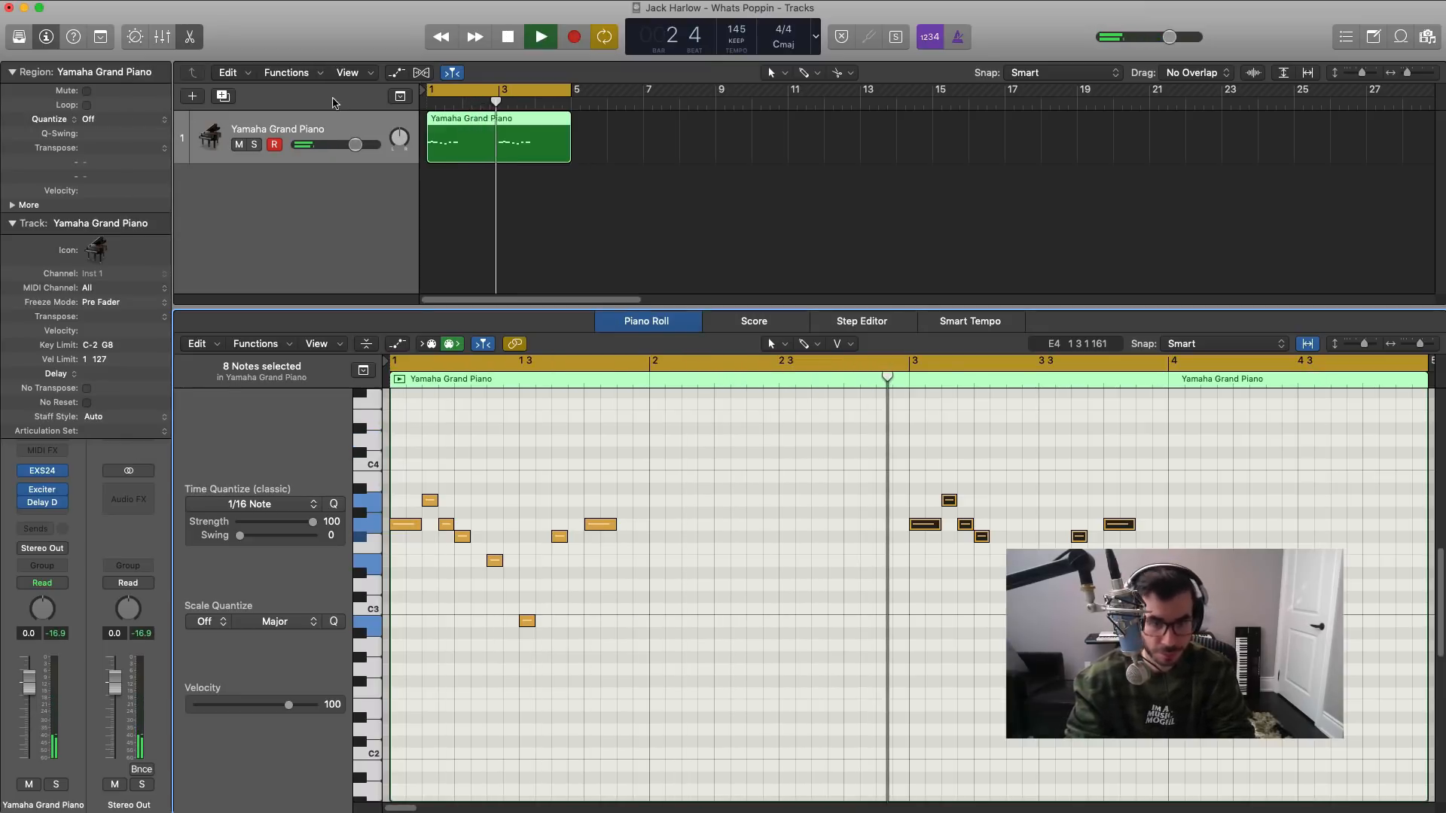
key(space)
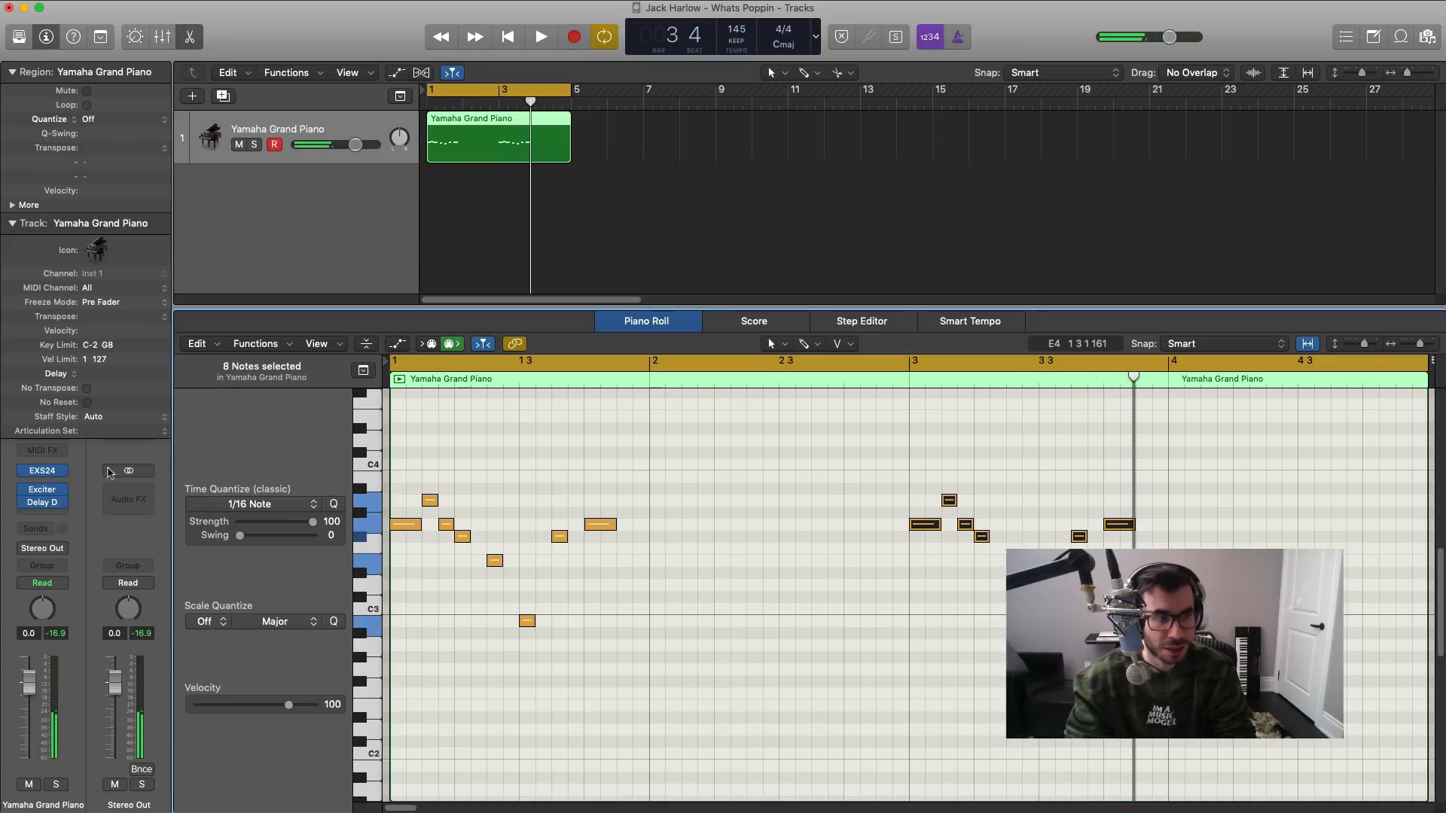
Step: Insert a stereo iZotope Vinyl after the Delay Designer on the Yamaha Grand Piano channel and reposition its window
click(50, 516)
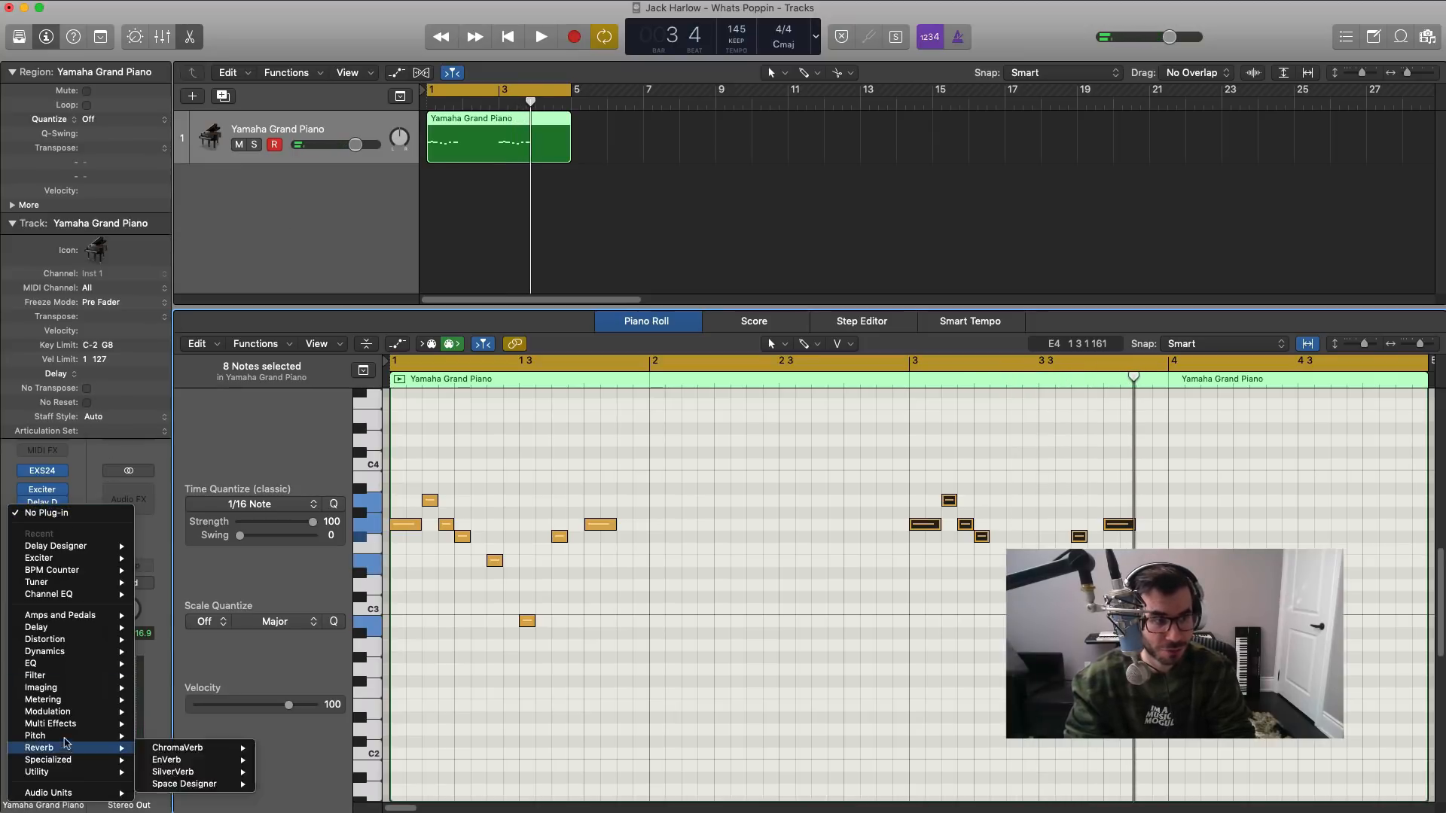
mouse_move(91, 794)
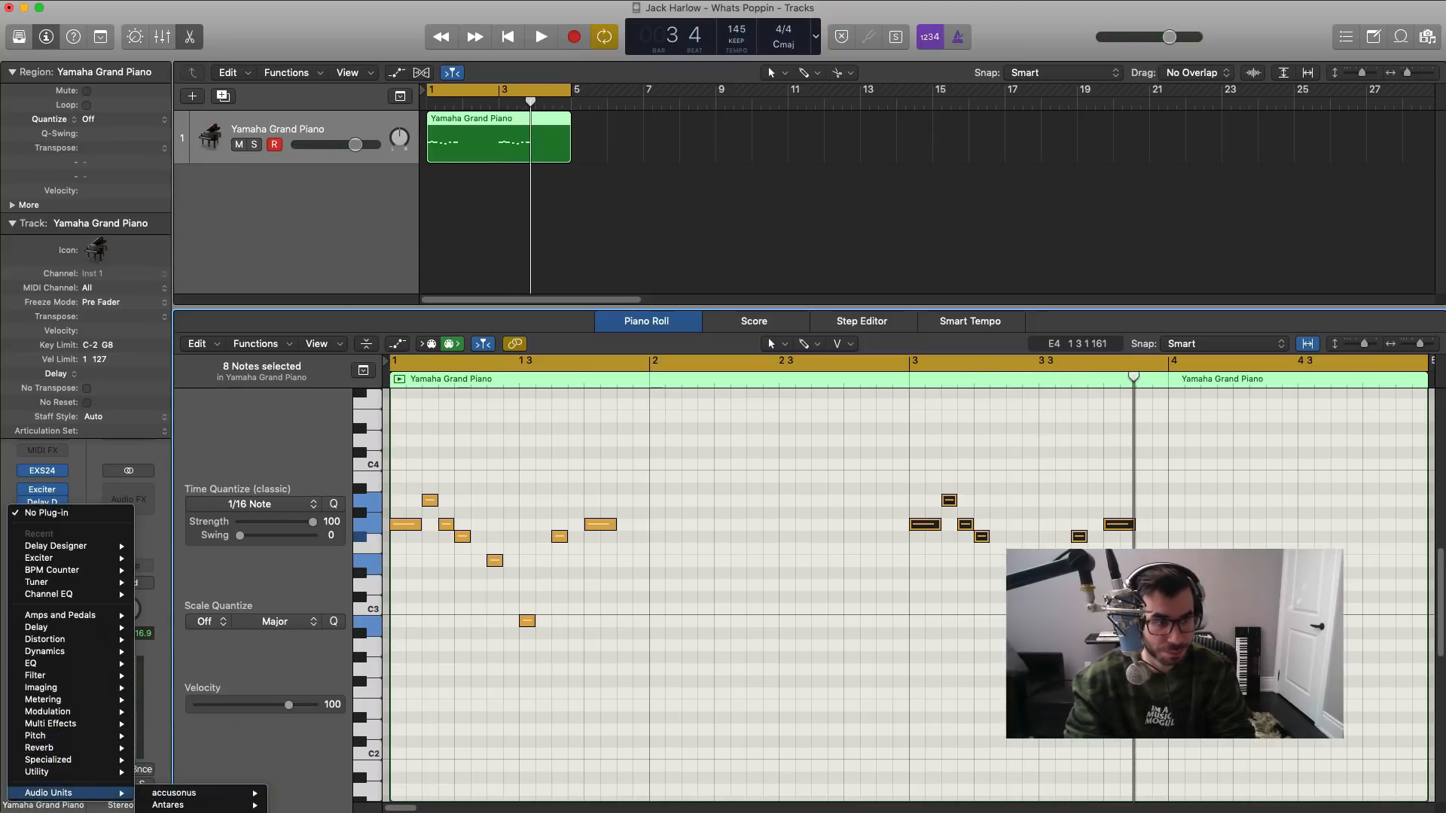
mouse_move(378, 589)
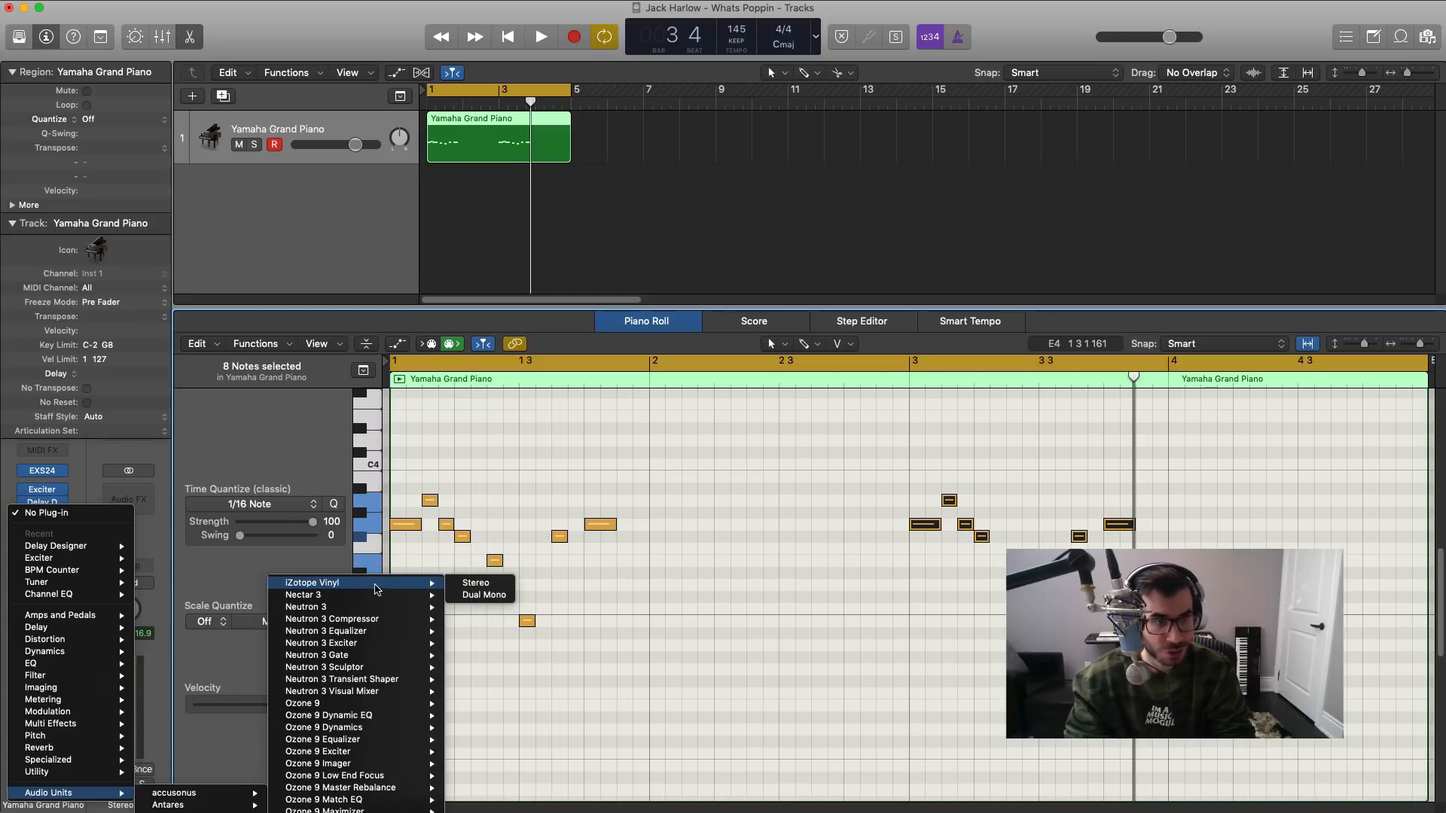
click(461, 584)
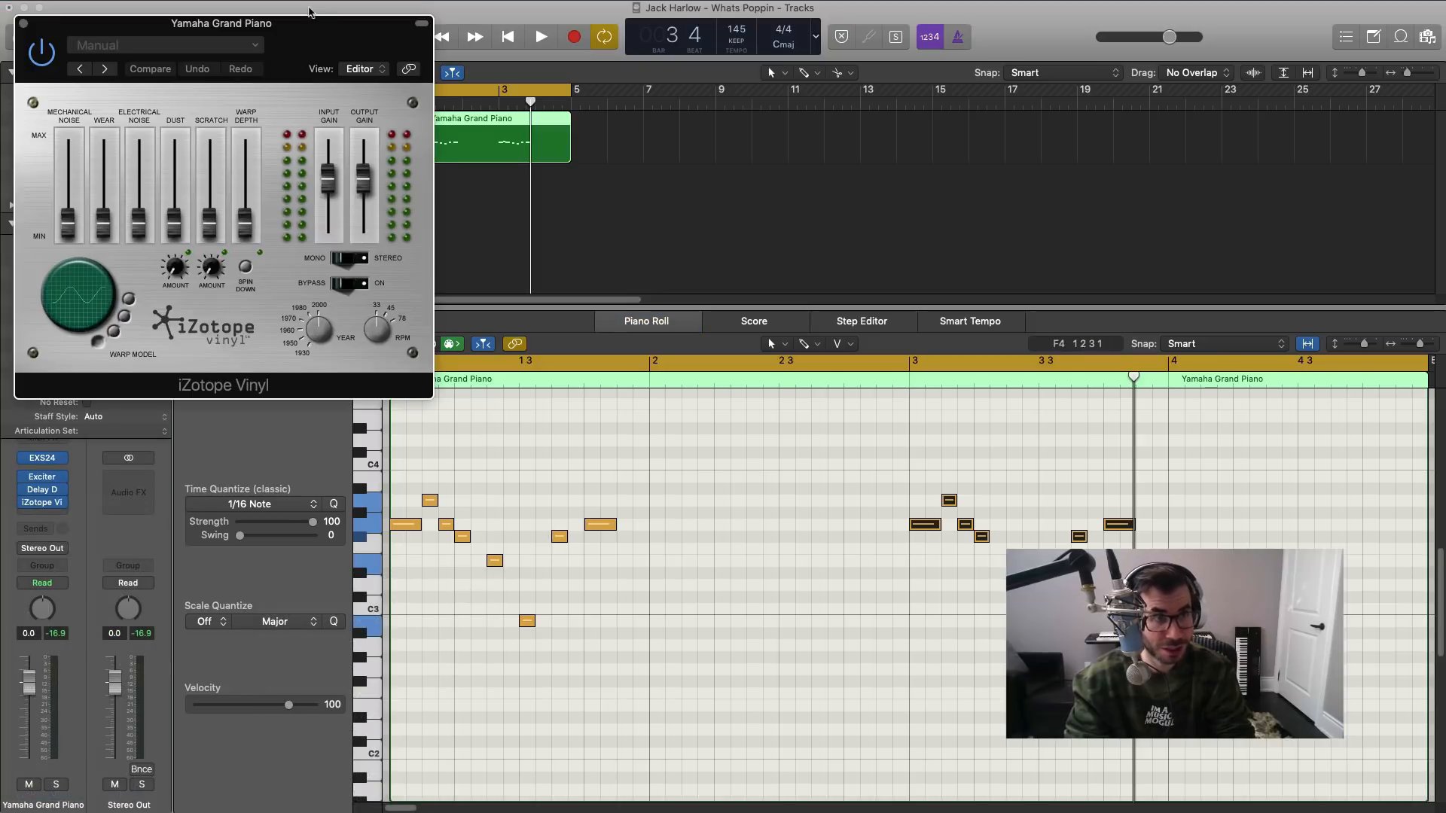
drag(310, 23, 655, 142)
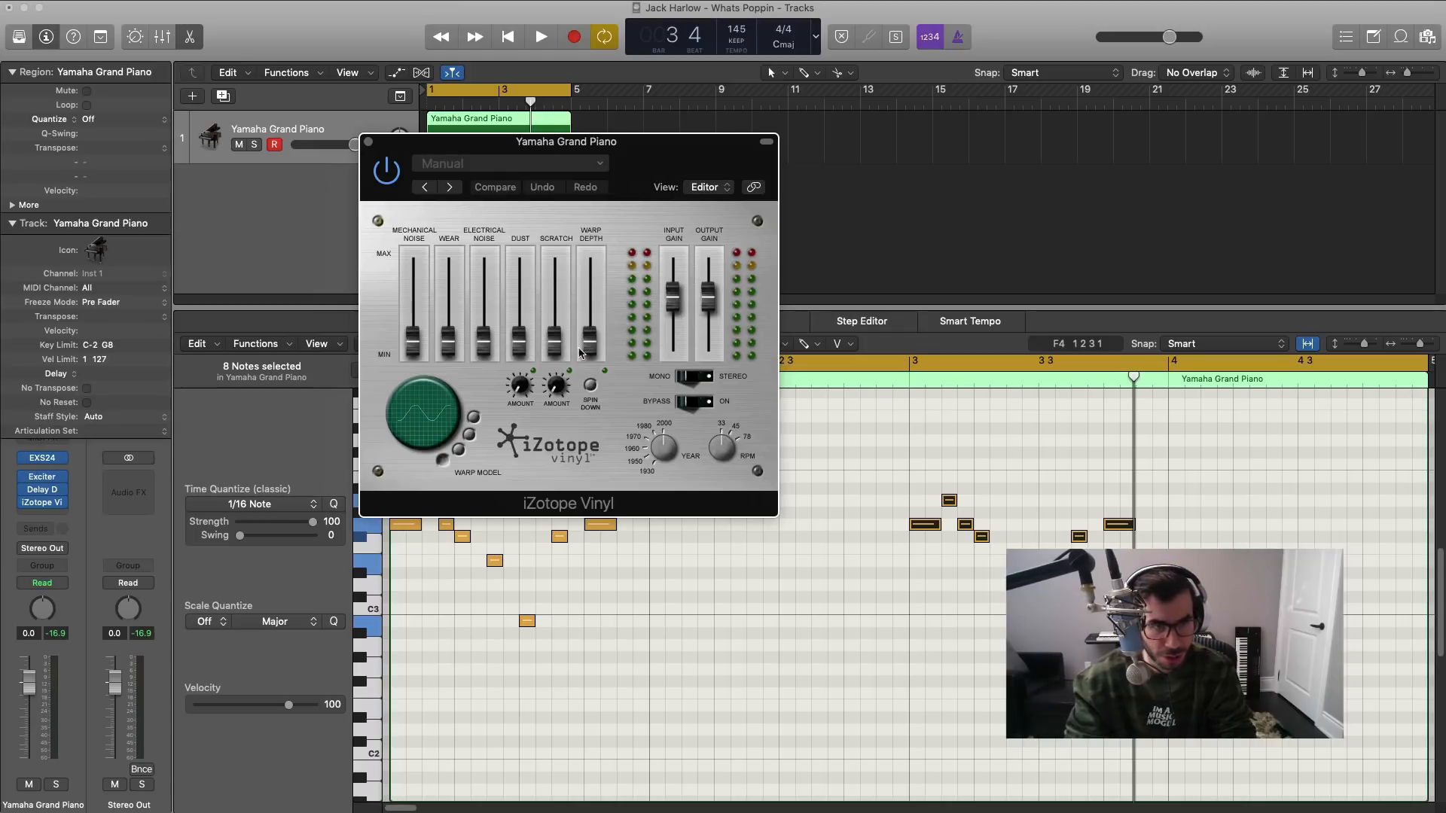
Step: Raise iZotope Vinyl's Warp Depth to roughly a third of its range while auditioning the piano loop
key(space)
drag(589, 348, 588, 319)
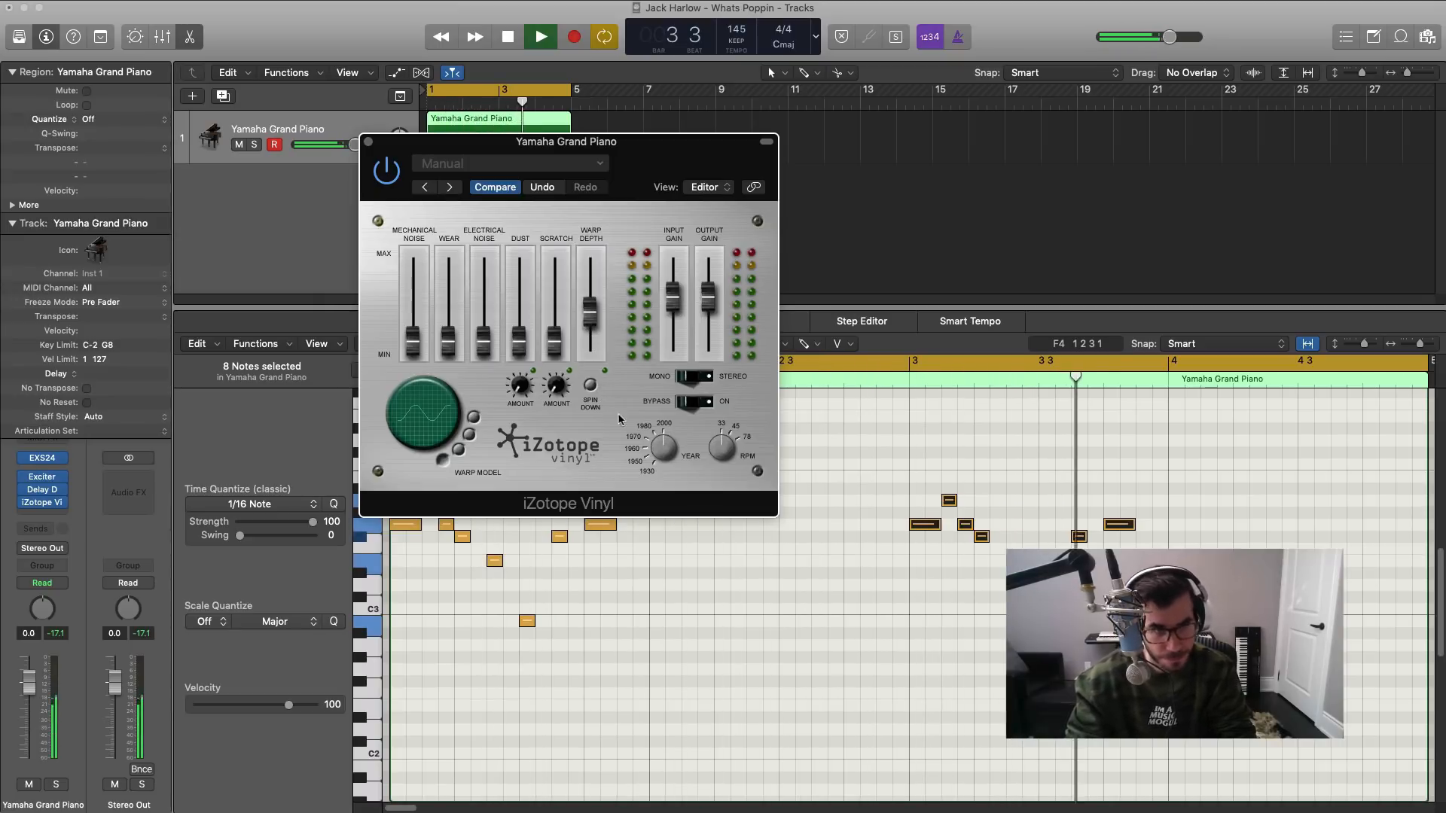
key(space)
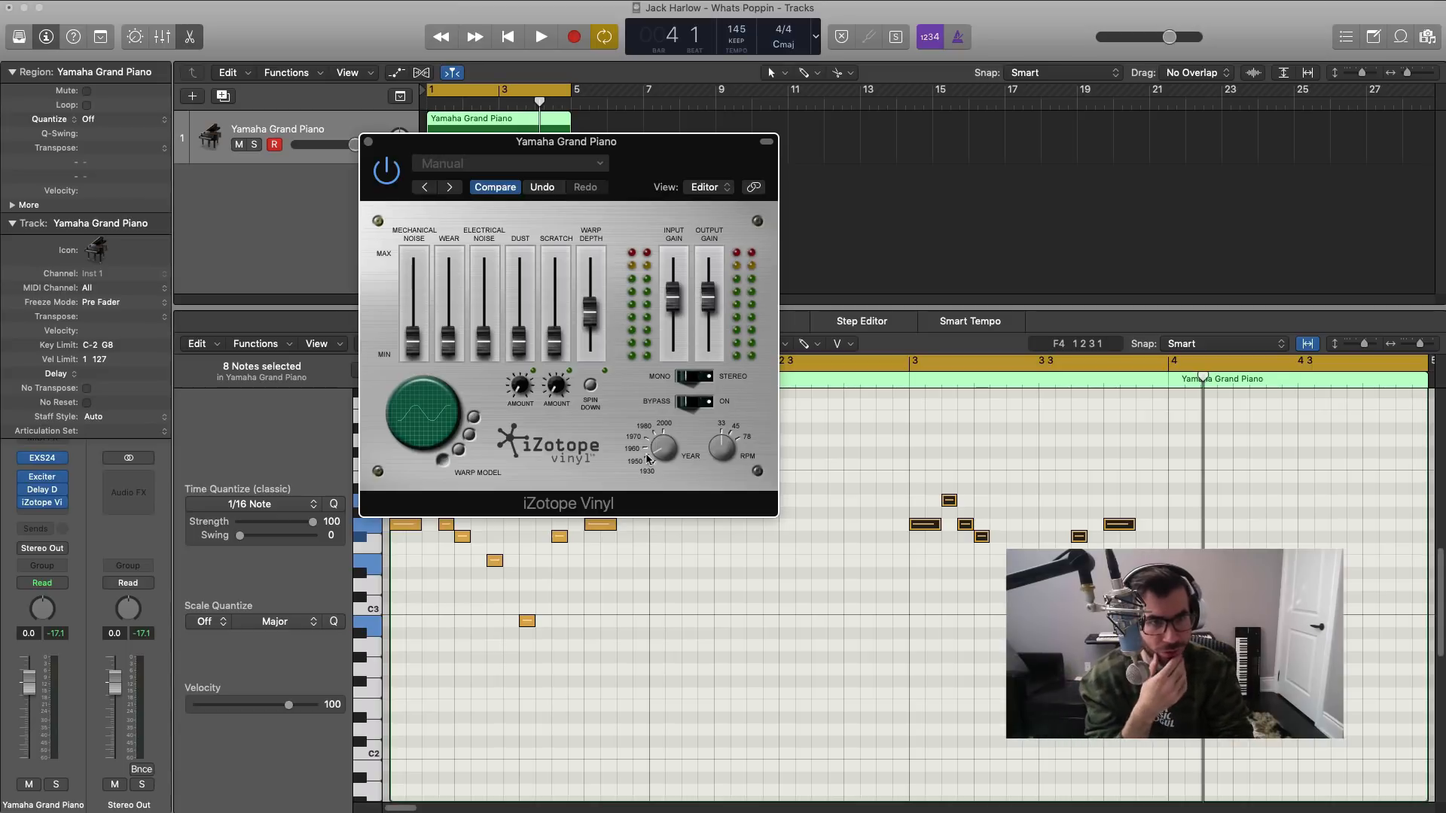
key(space)
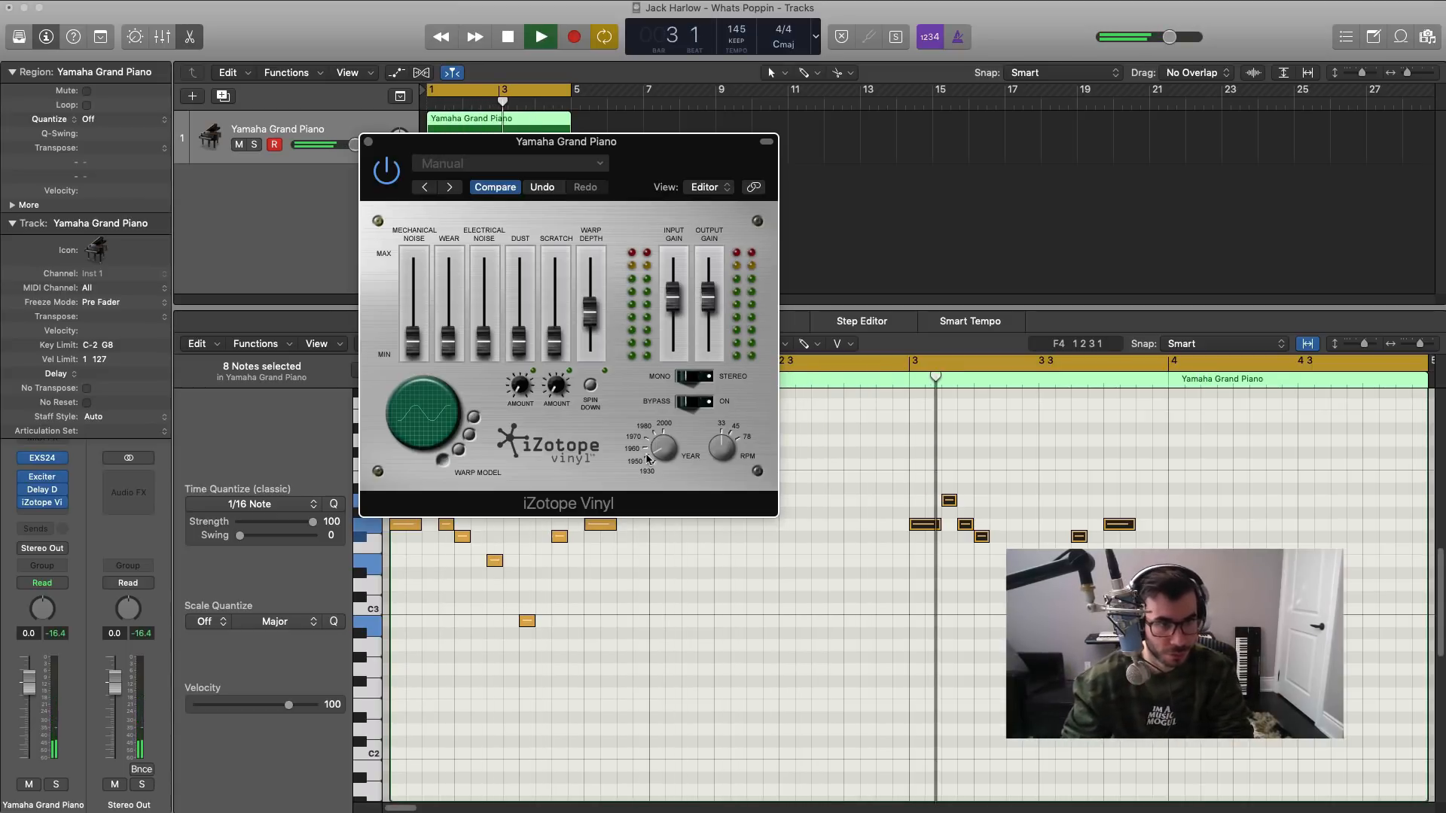
key(space)
Step: Select all 16 piano melody notes, transpose them up one octave, and play the loop
click(799, 652)
key(super+a)
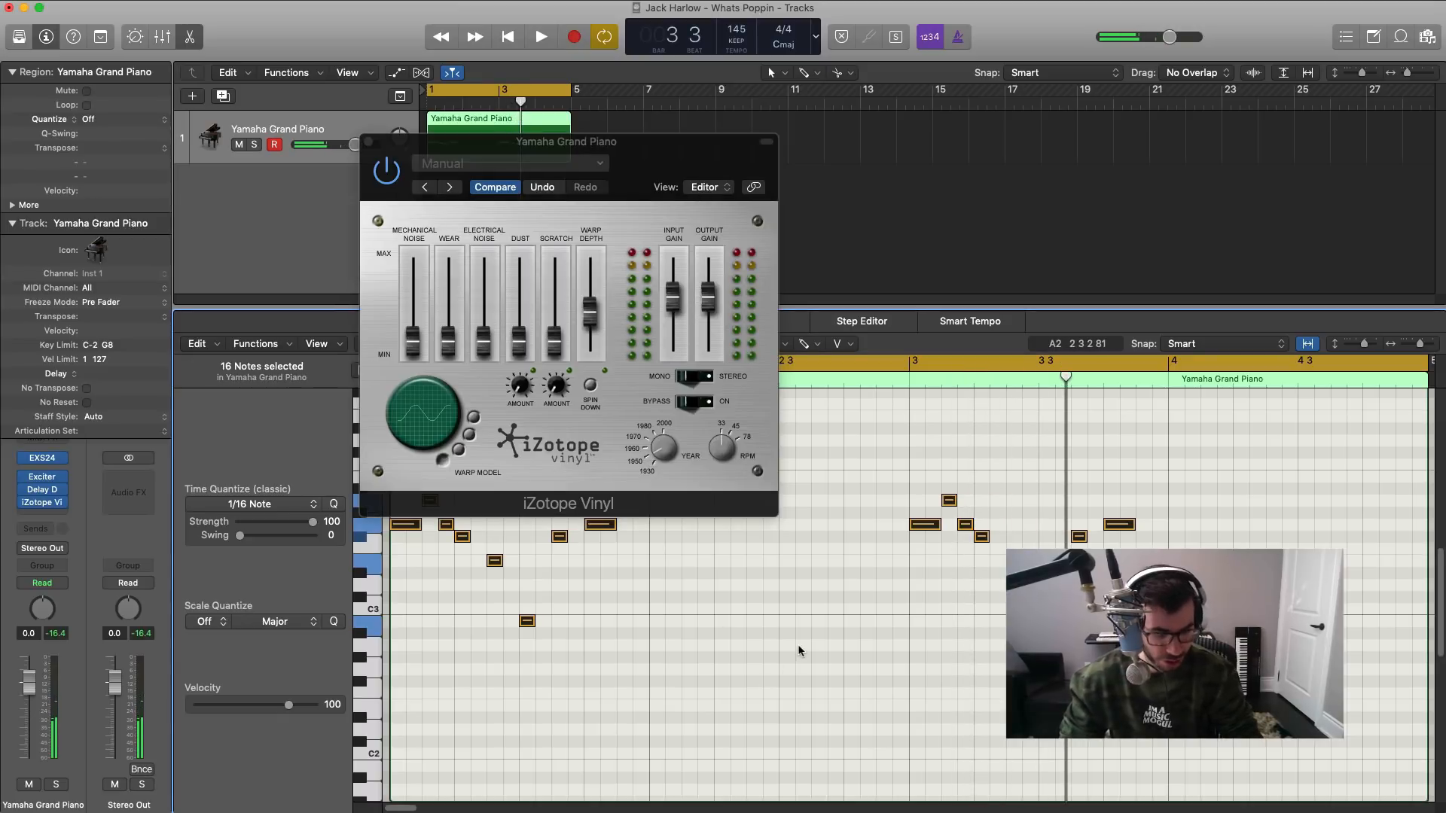
key(space)
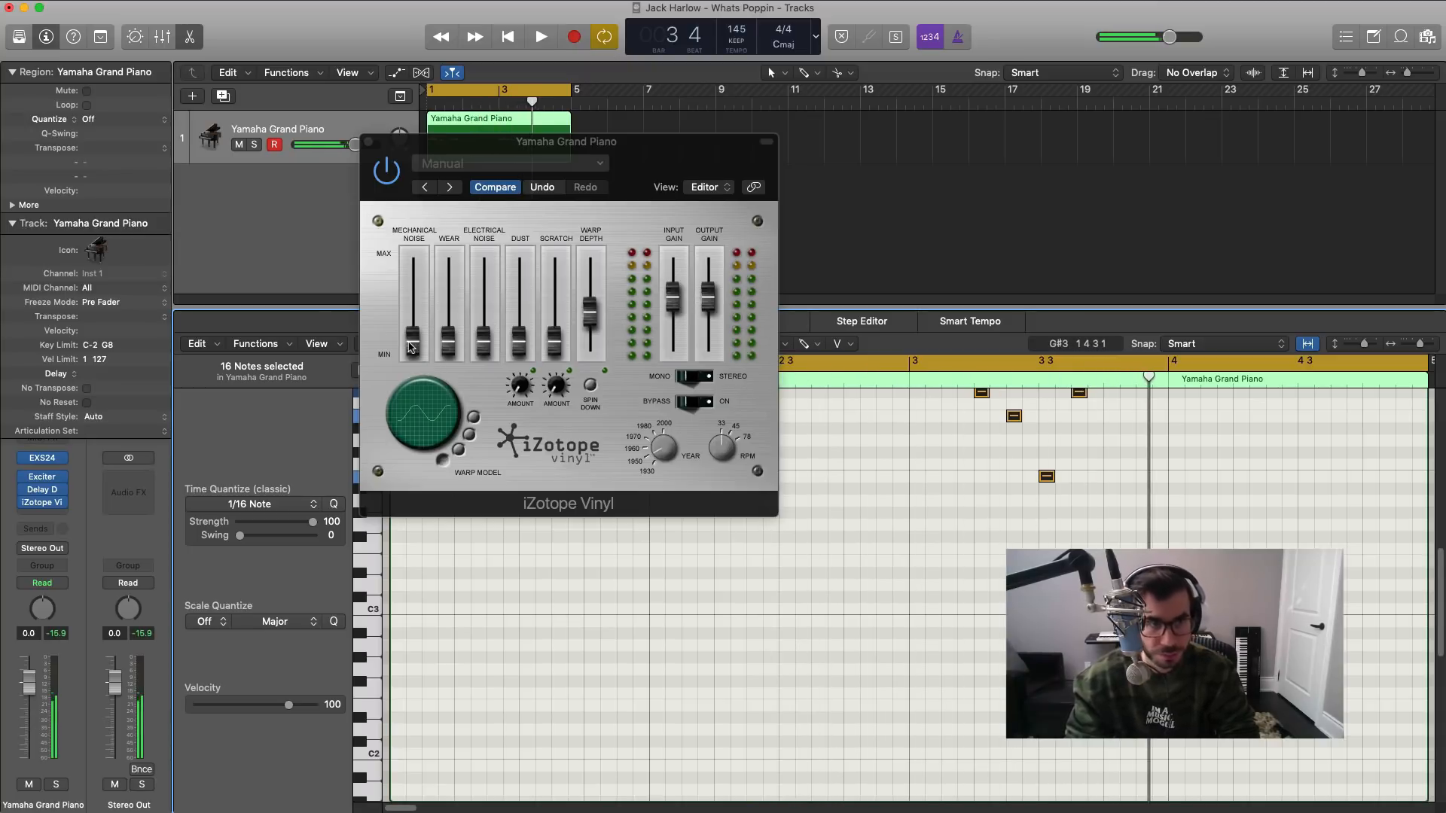
Step: Raise iZotope Vinyl's Mechanical Noise slightly above minimum, audition the piano, and close the plug-in window
drag(411, 347, 412, 342)
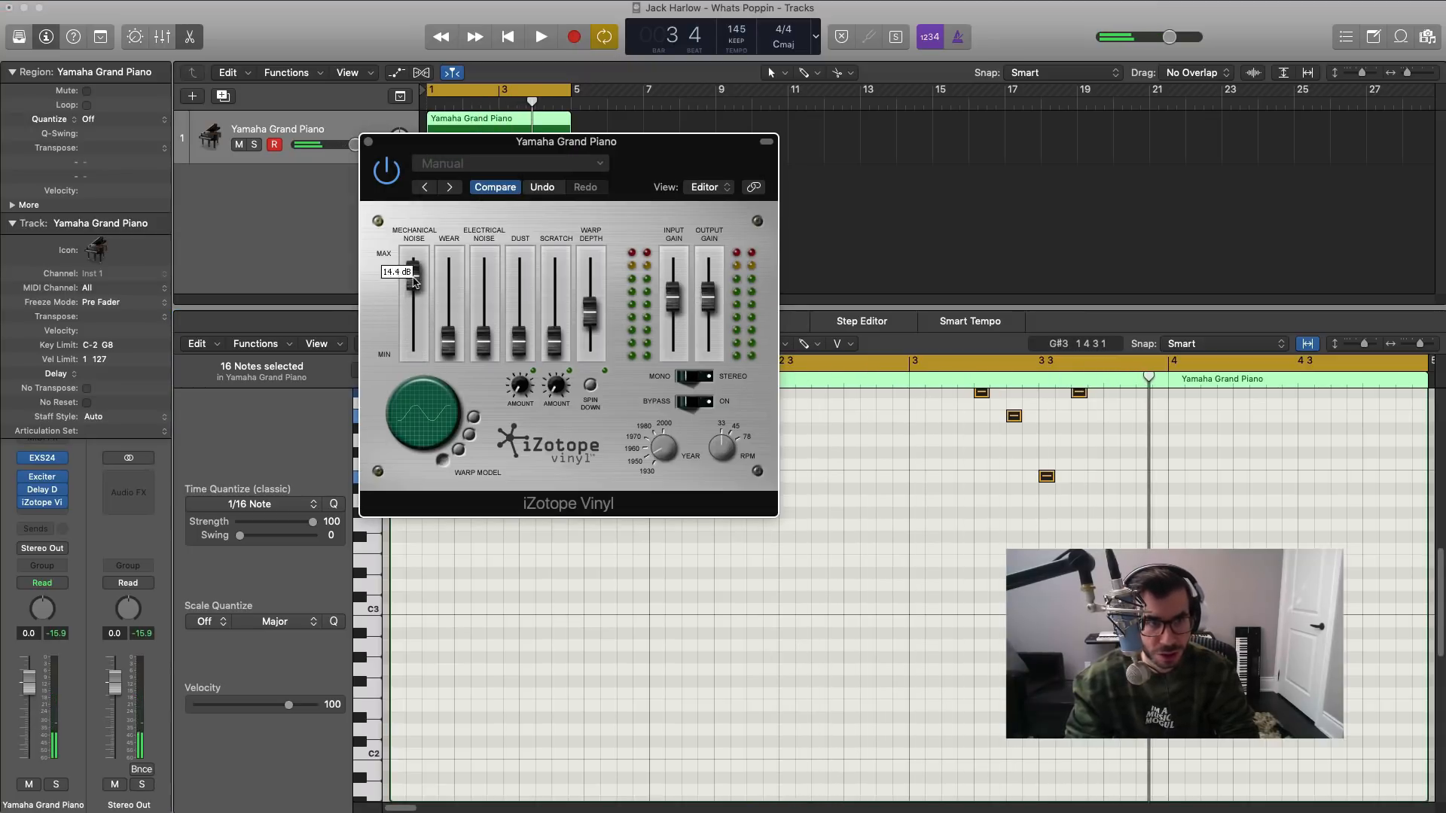
key(space)
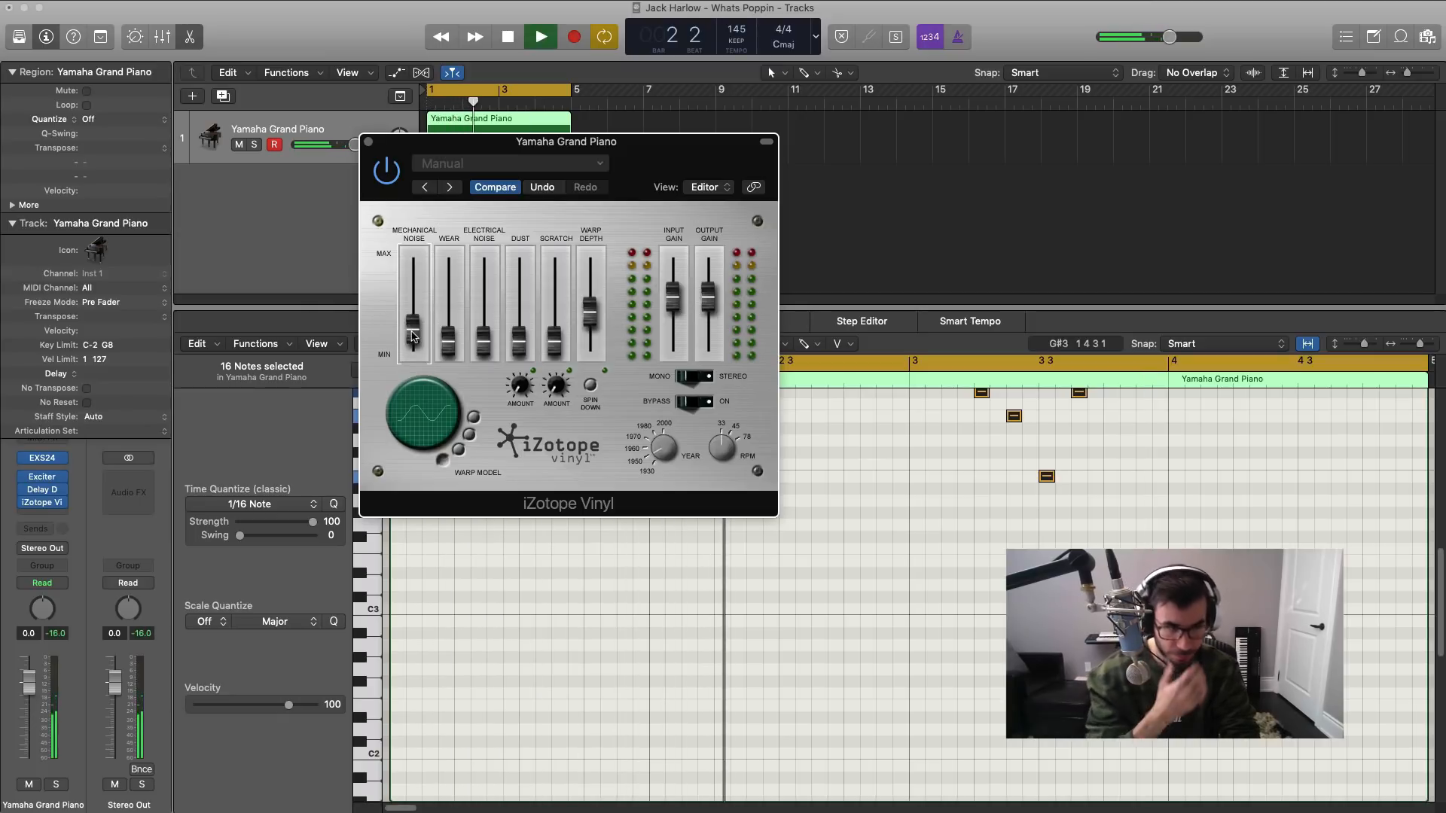
click(369, 141)
key(space)
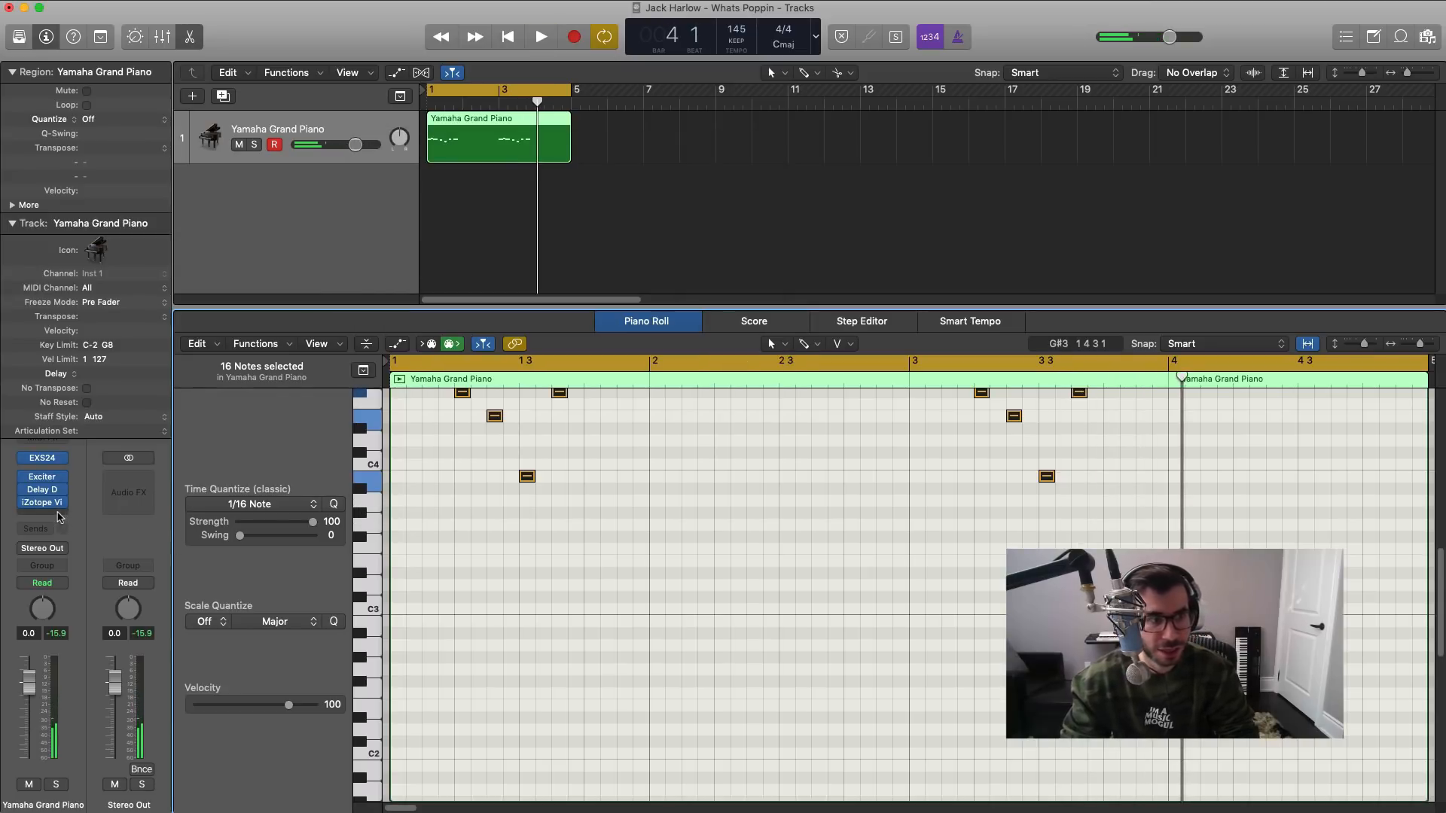
Step: Insert a Chorus after iZotope Vinyl on the Yamaha Grand Piano channel and move its window over the tracks area
click(58, 513)
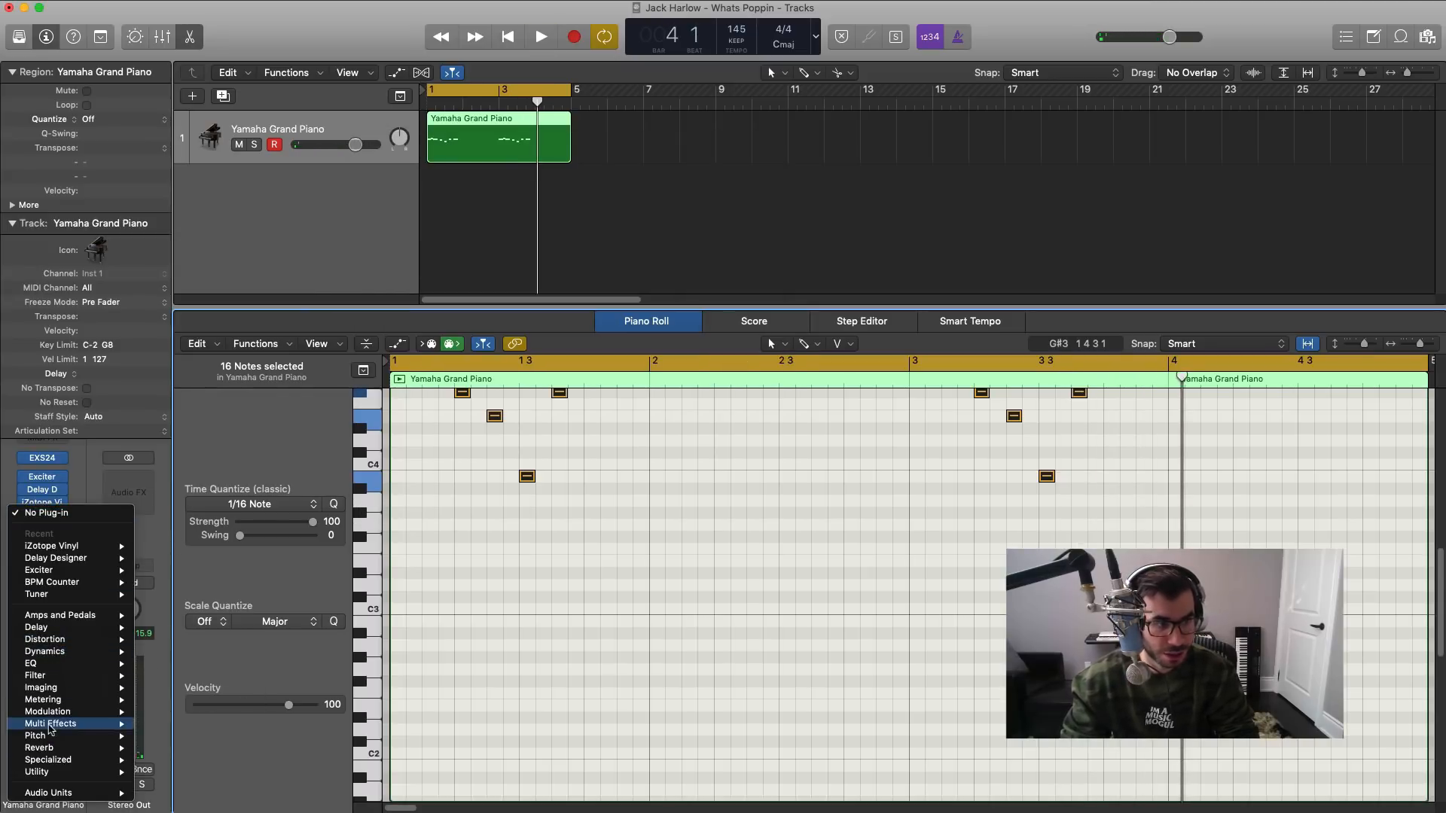
mouse_move(56, 711)
click(290, 711)
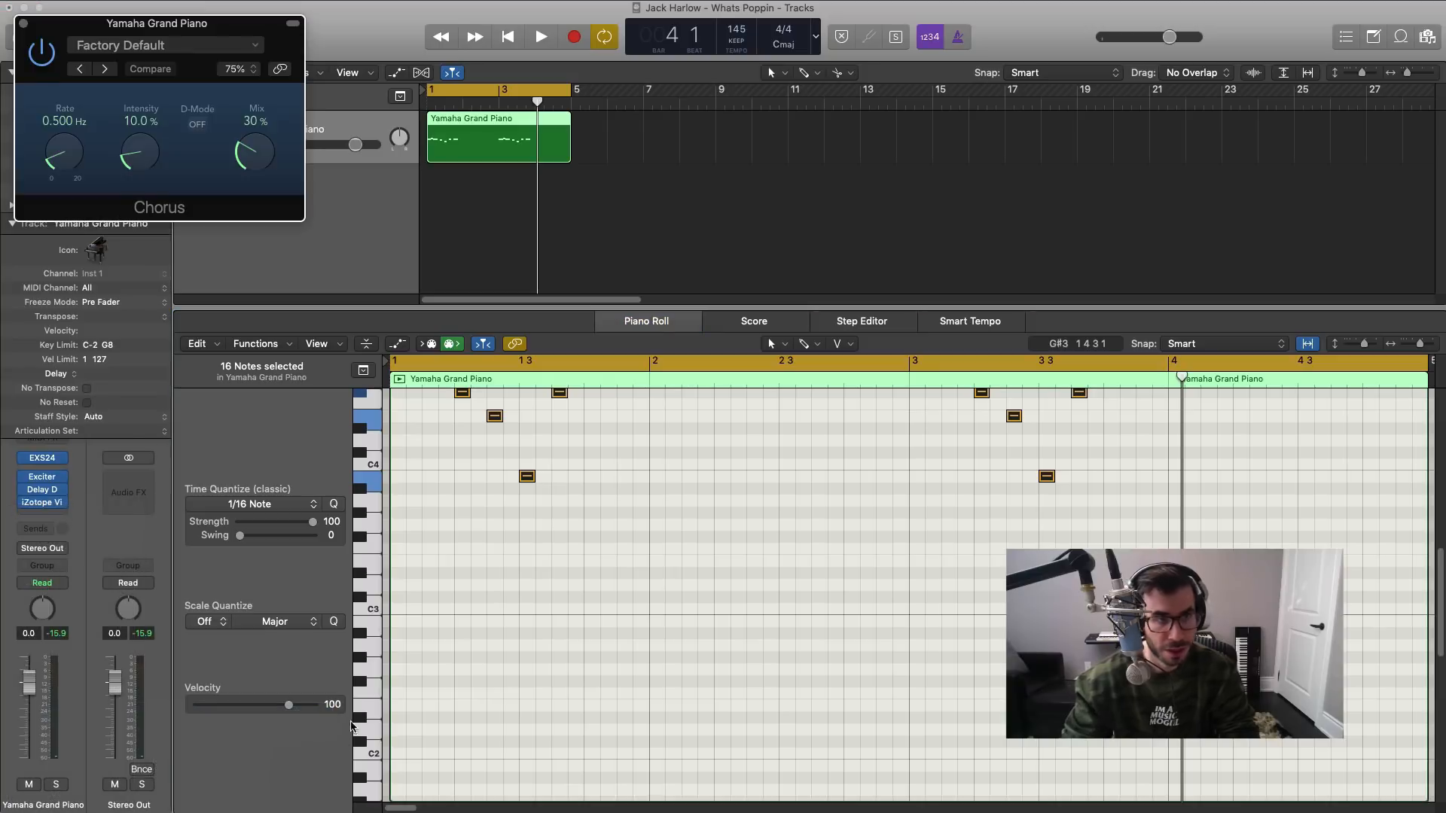
drag(249, 18, 899, 237)
Step: Load the Glimmering Chorus preset, lower its Mix to 30% while auditioning, and close the Chorus window
click(758, 288)
key(space)
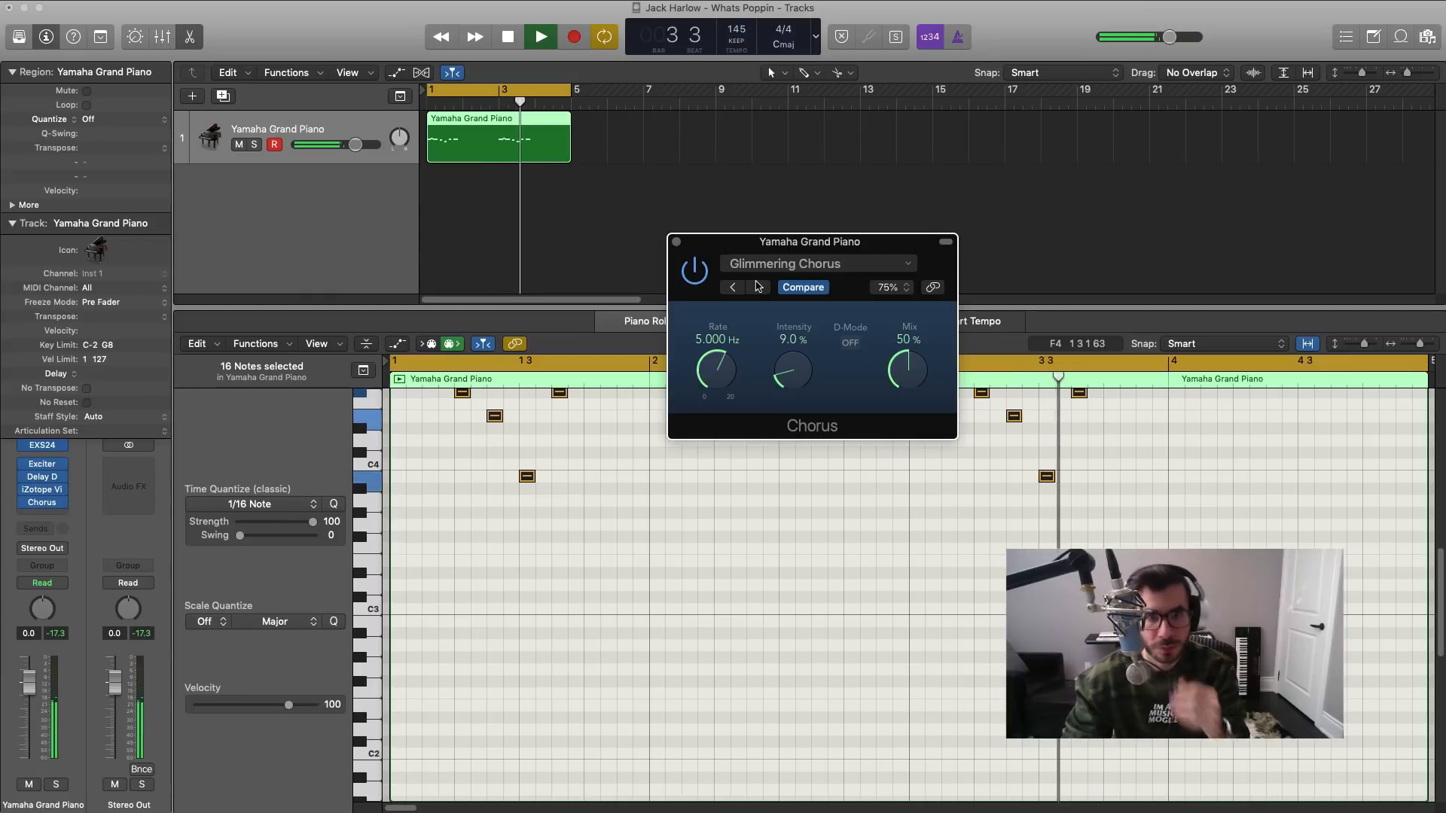
key(space)
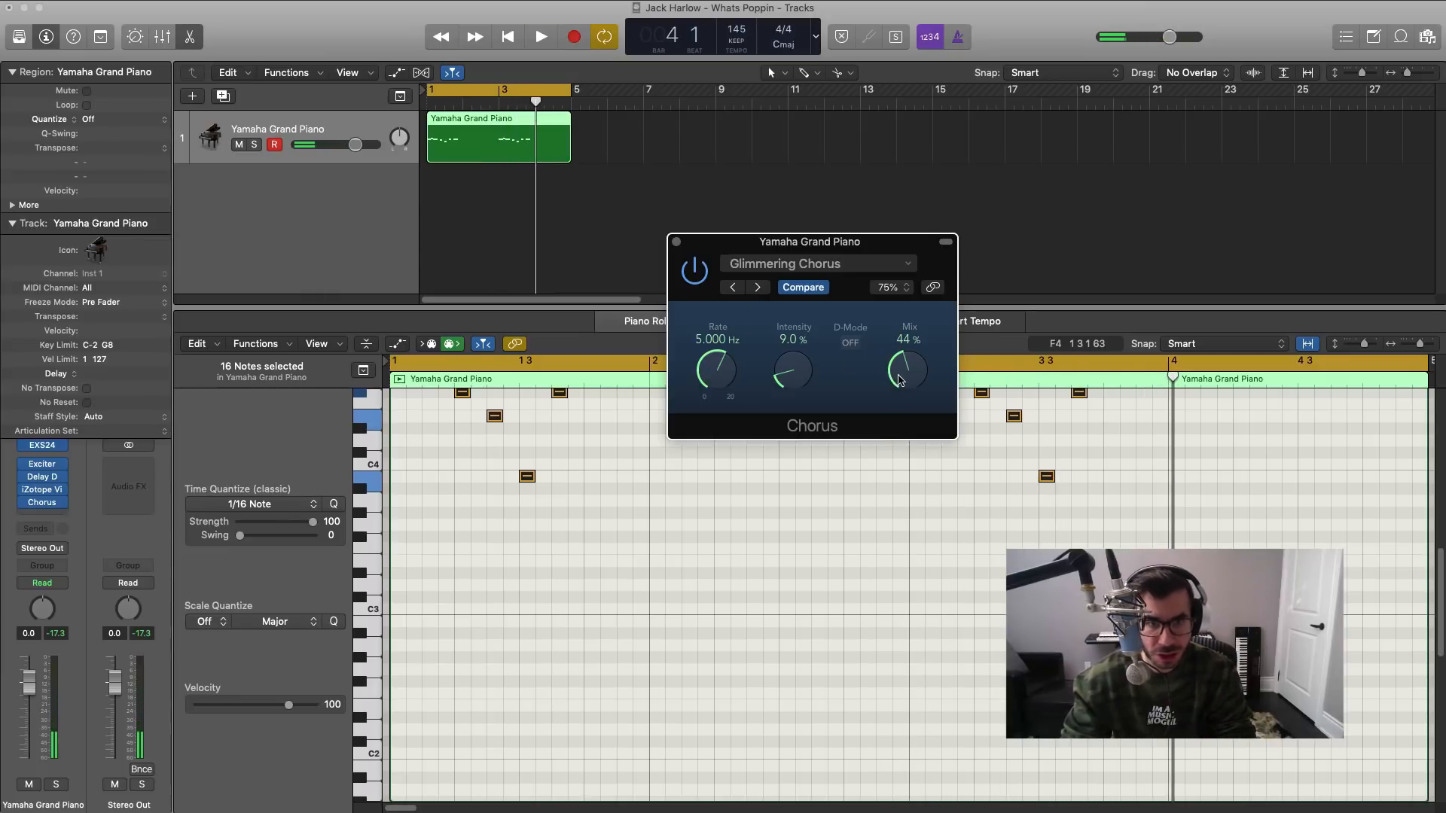
drag(903, 389, 904, 396)
key(space)
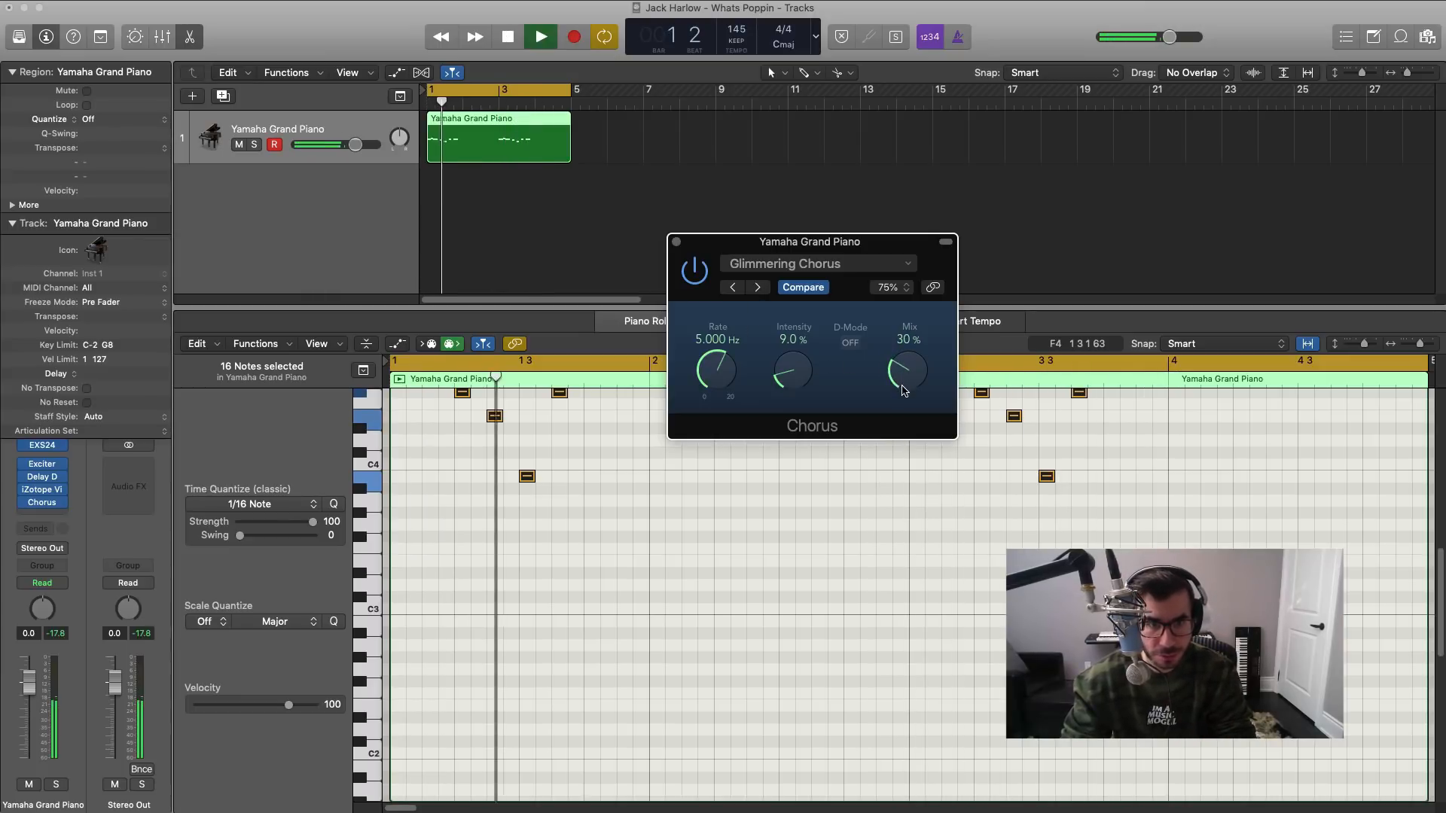
click(677, 242)
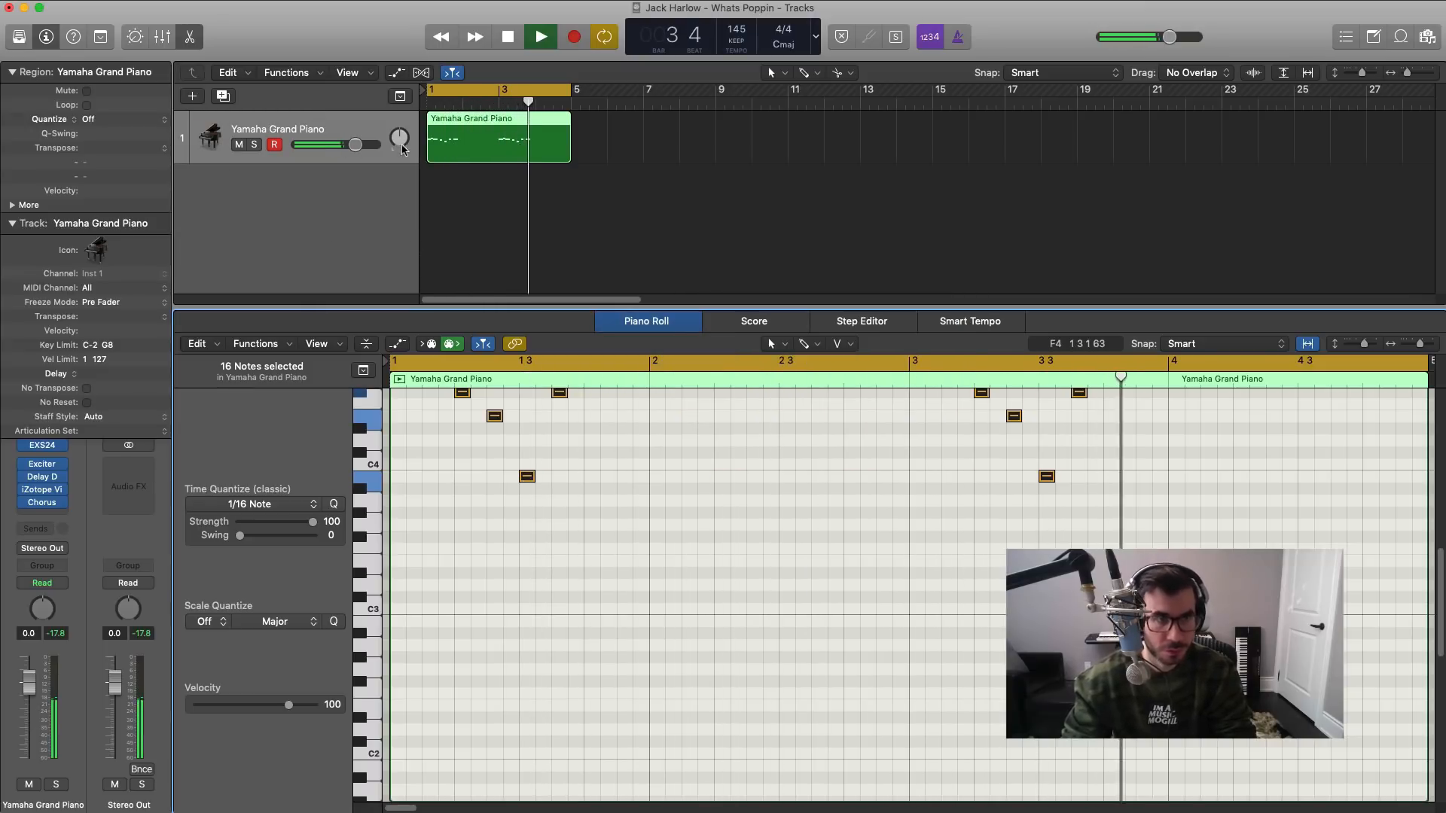
Step: Pan the Yamaha Grand Piano track to +15 and play the loop to check it
drag(399, 138, 399, 136)
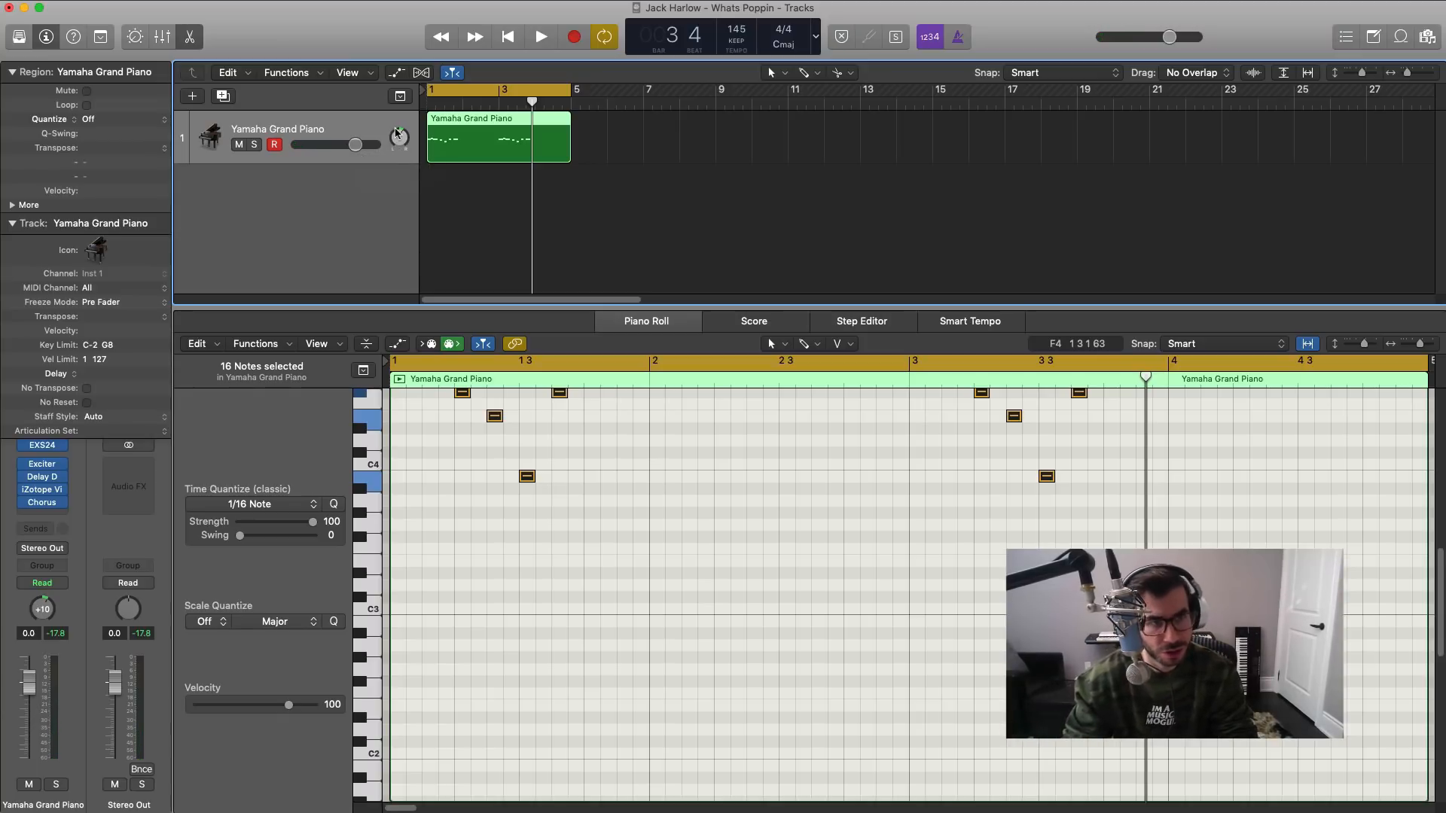
key(space)
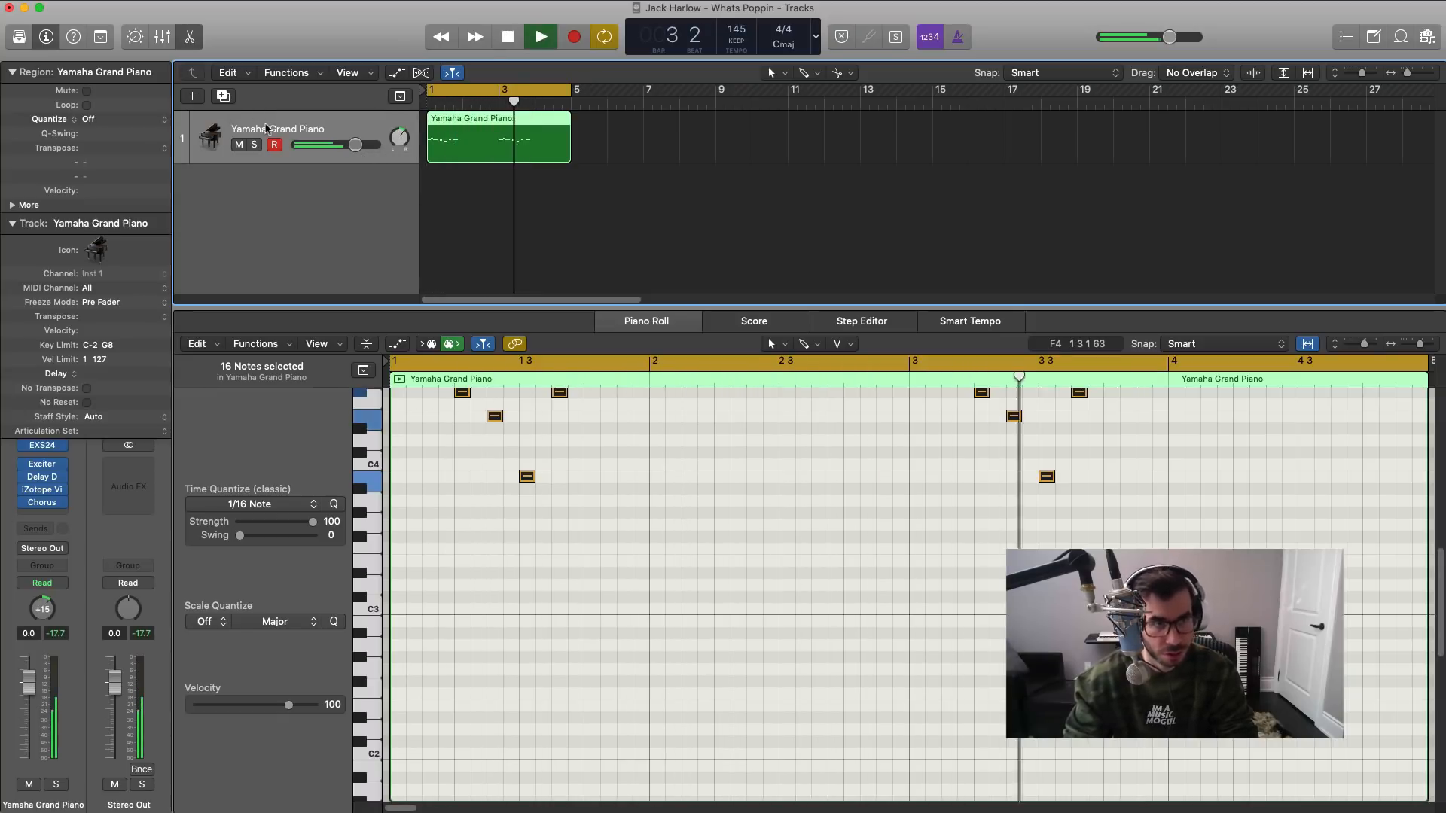
key(space)
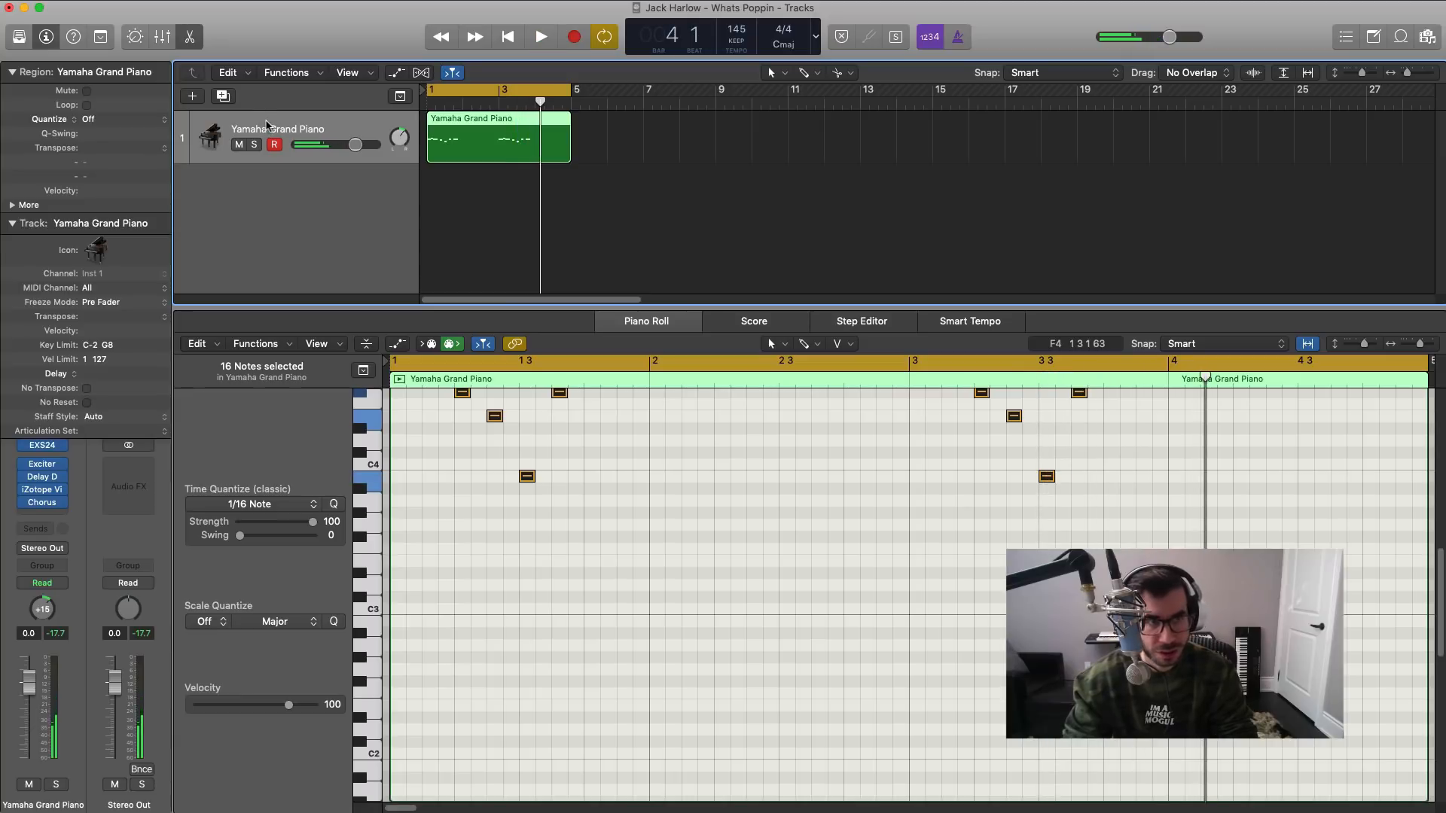
Step: Duplicate the Yamaha Grand Piano track with its settings and create an empty four-bar MIDI region on the new track
click(223, 96)
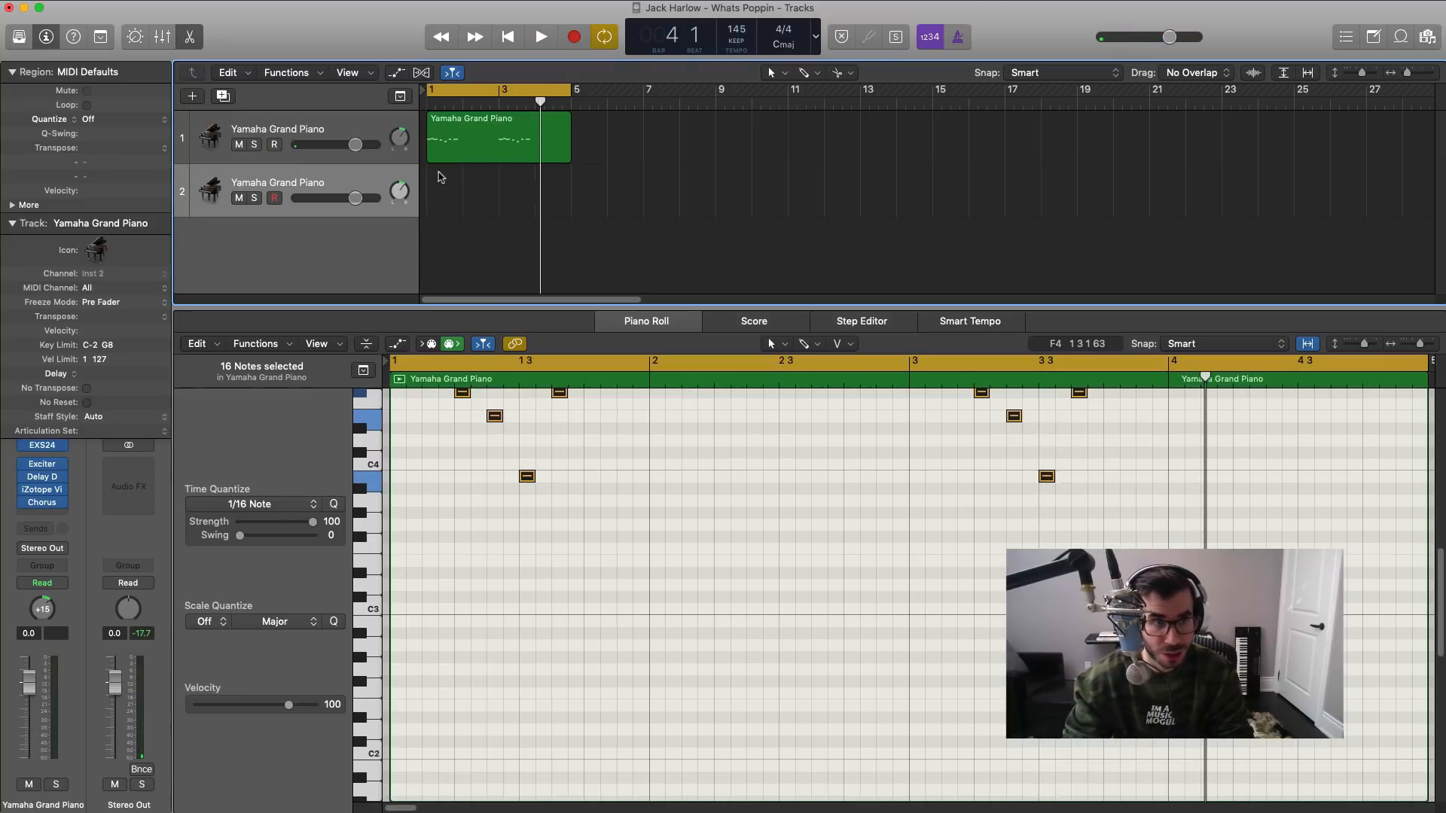
super+click(441, 178)
drag(457, 206, 554, 218)
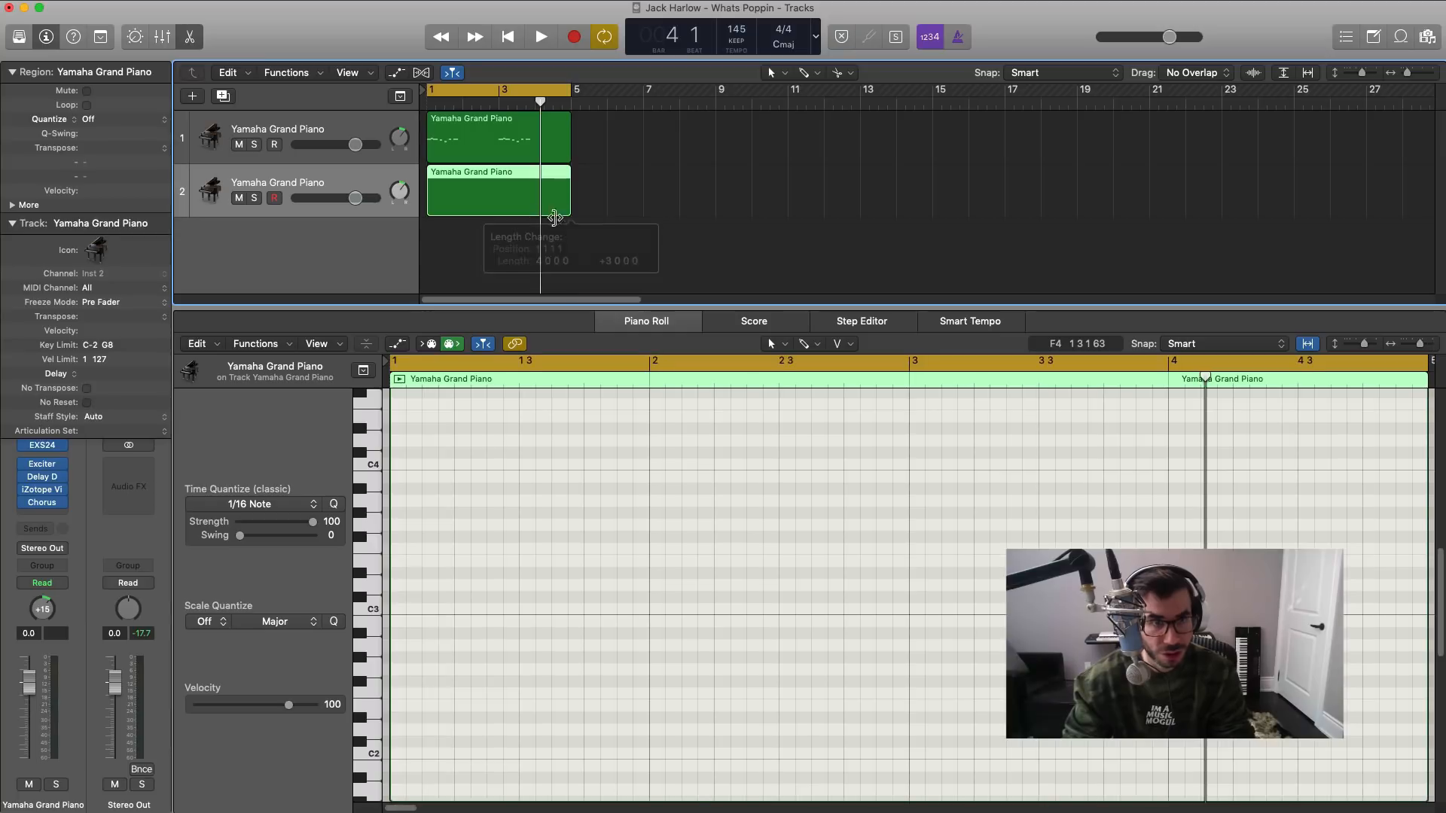
Step: Draw an E2 note spanning all of bar 1 in the second piano track's region and play it back
double_click(465, 188)
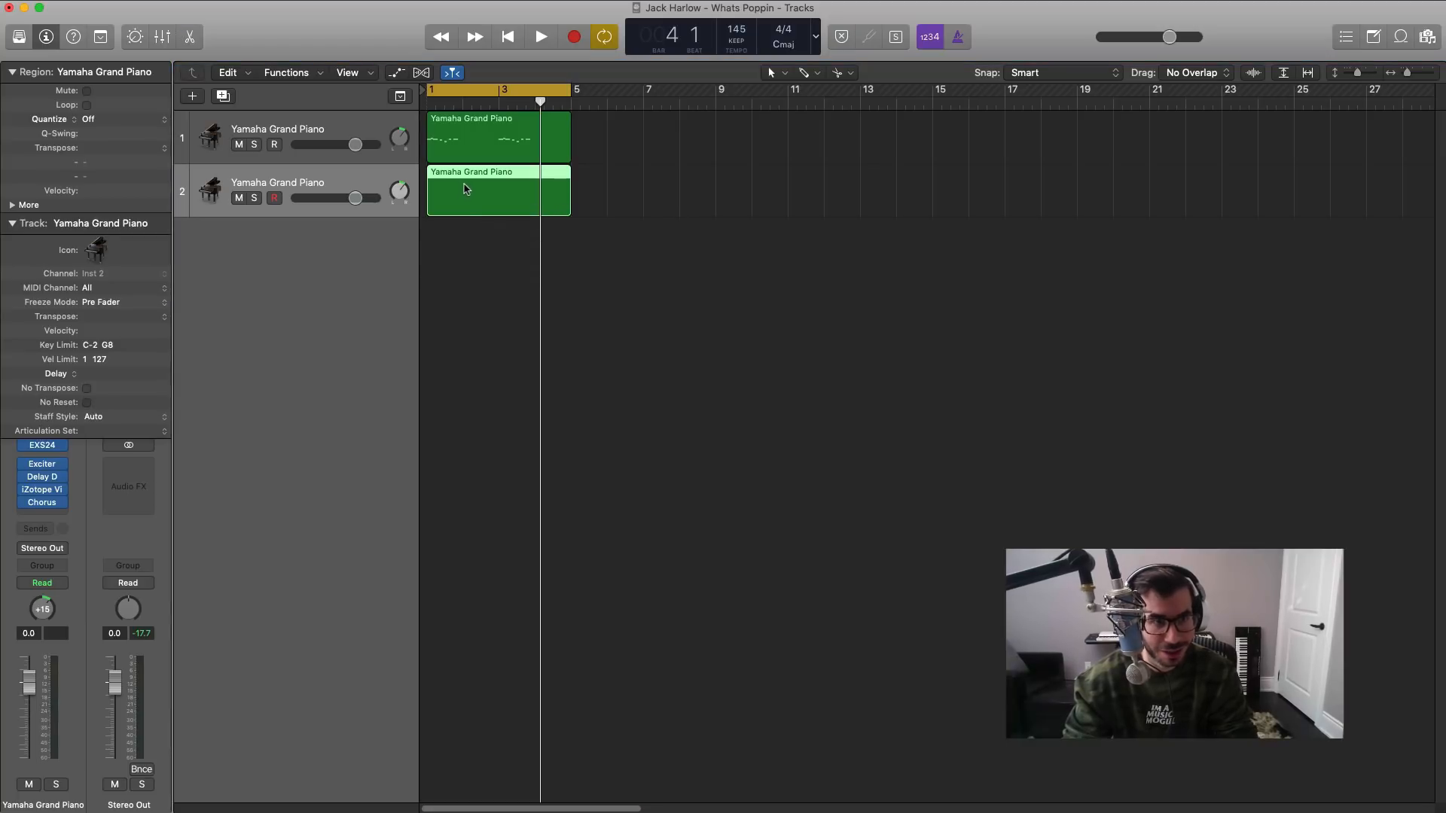
drag(401, 681, 646, 698)
key(space)
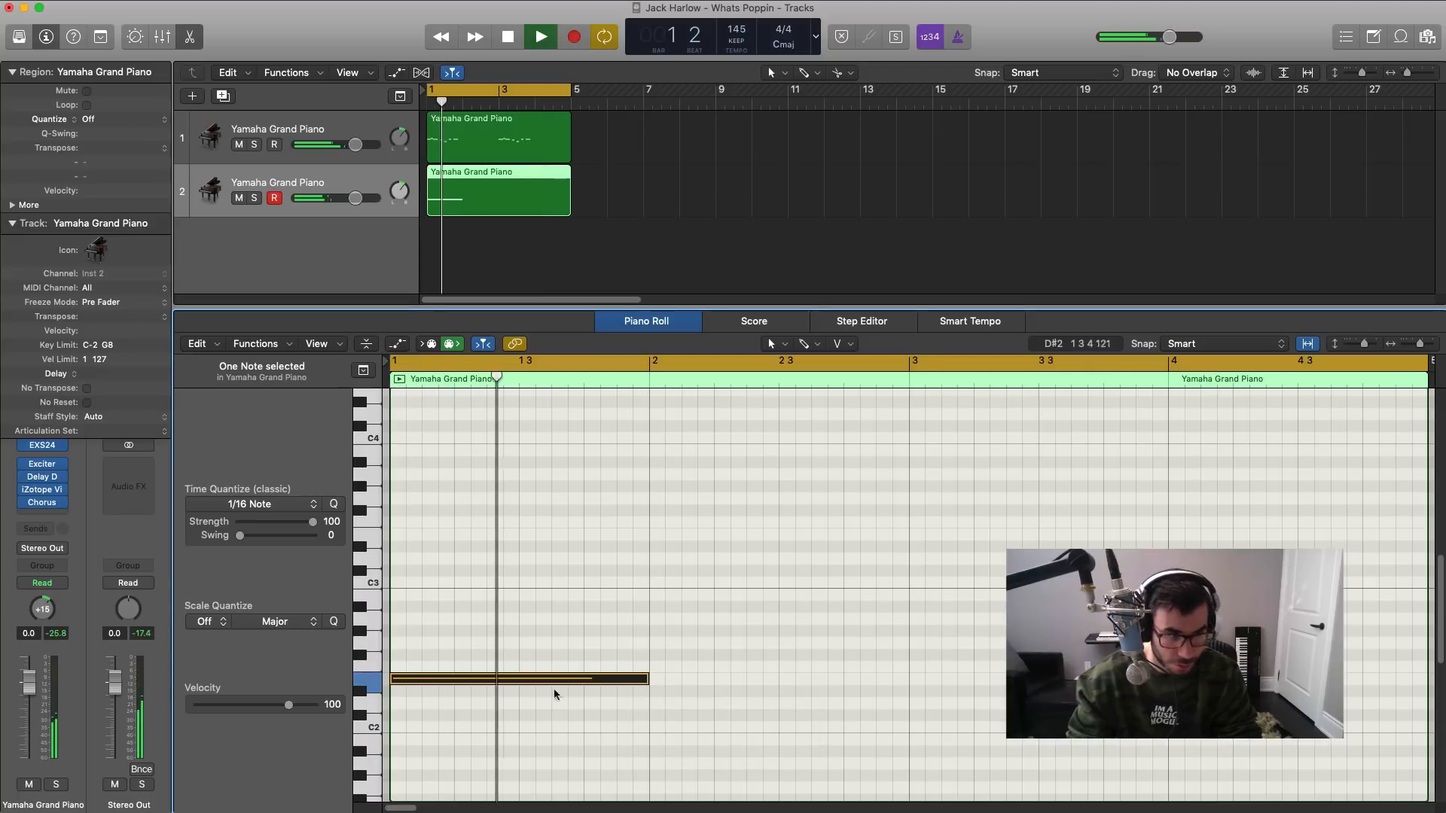
Step: Copy the bar 1 E2 note up to B2, G3 and G4 to build a four-note chord, and play it back
drag(456, 679, 451, 503)
scroll(452, 538, up, 3)
key(space)
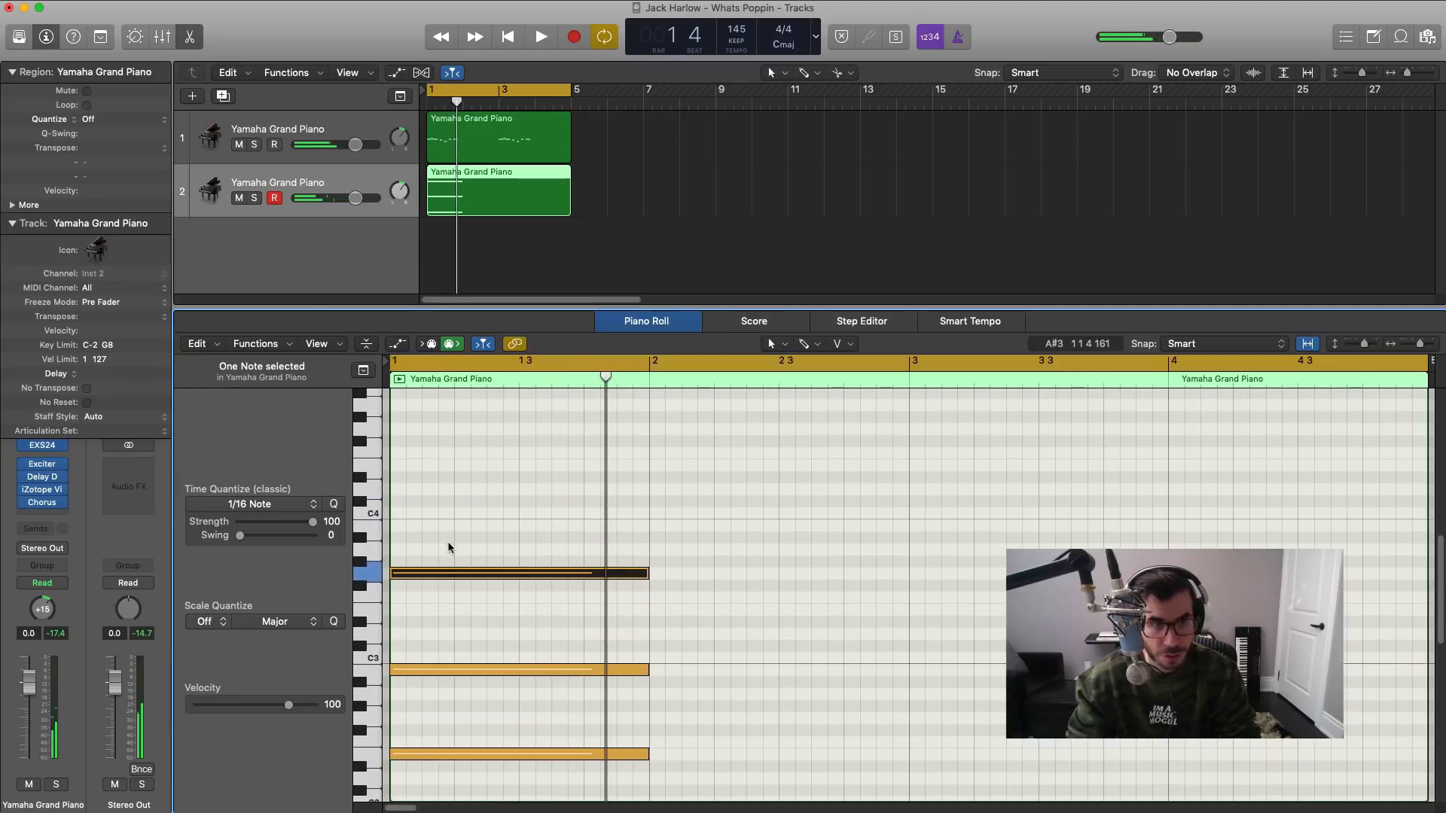
drag(433, 576, 429, 446)
key(space)
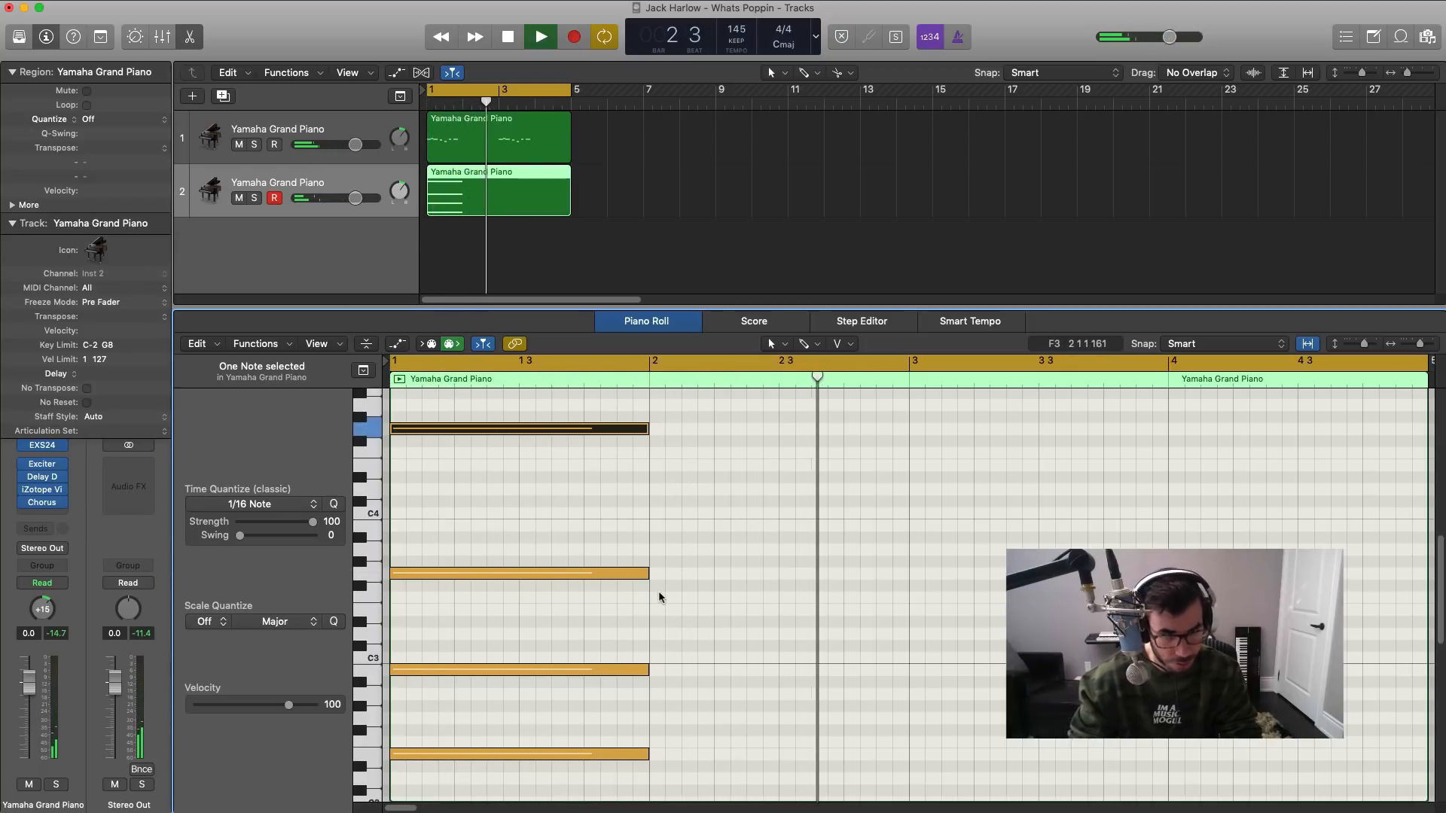
Step: Lengthen all four chord notes to end at beat 4 of bar 2 and play the loop to check them
key(space)
drag(688, 764, 841, 429)
key(space)
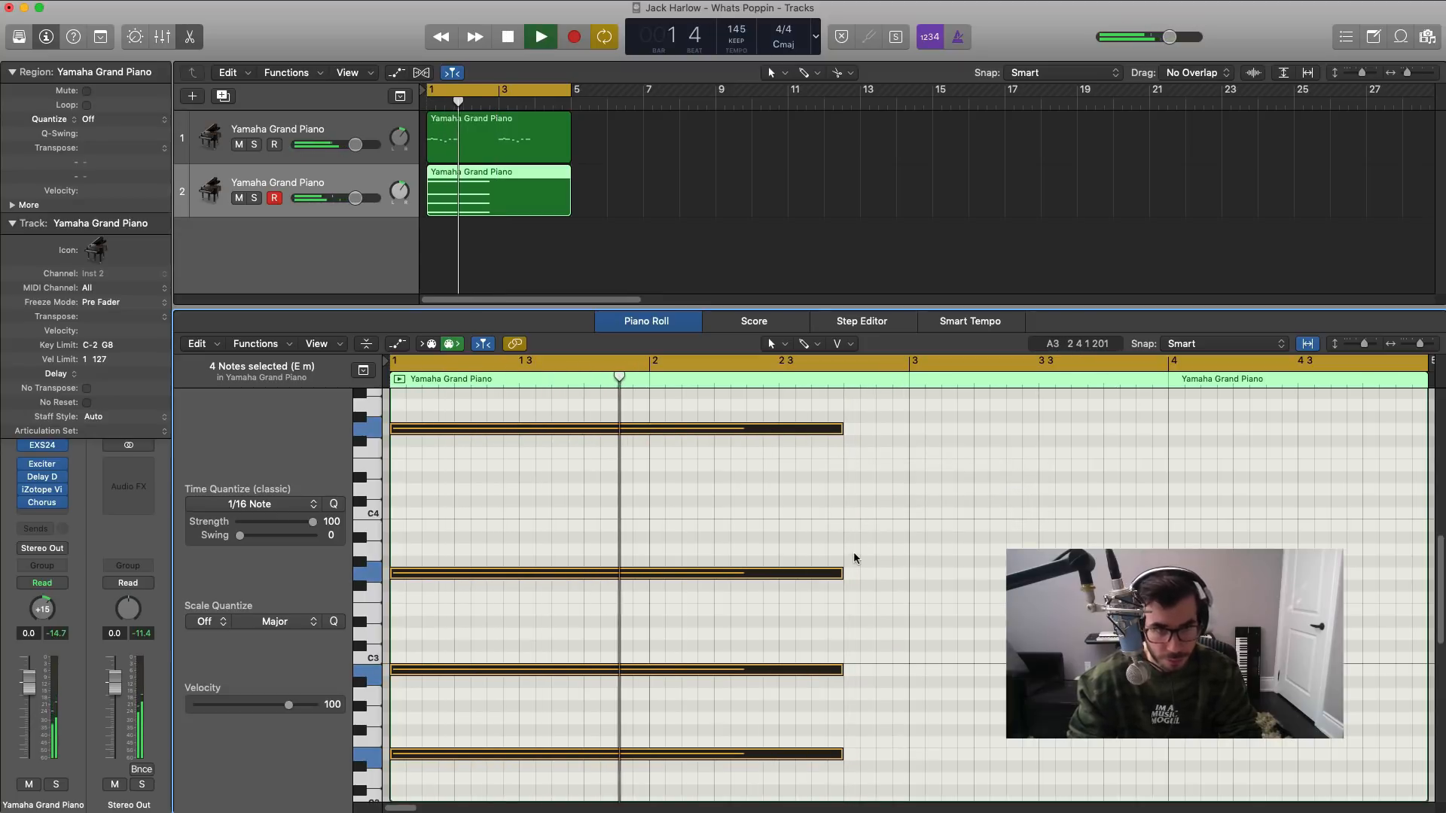
key(space)
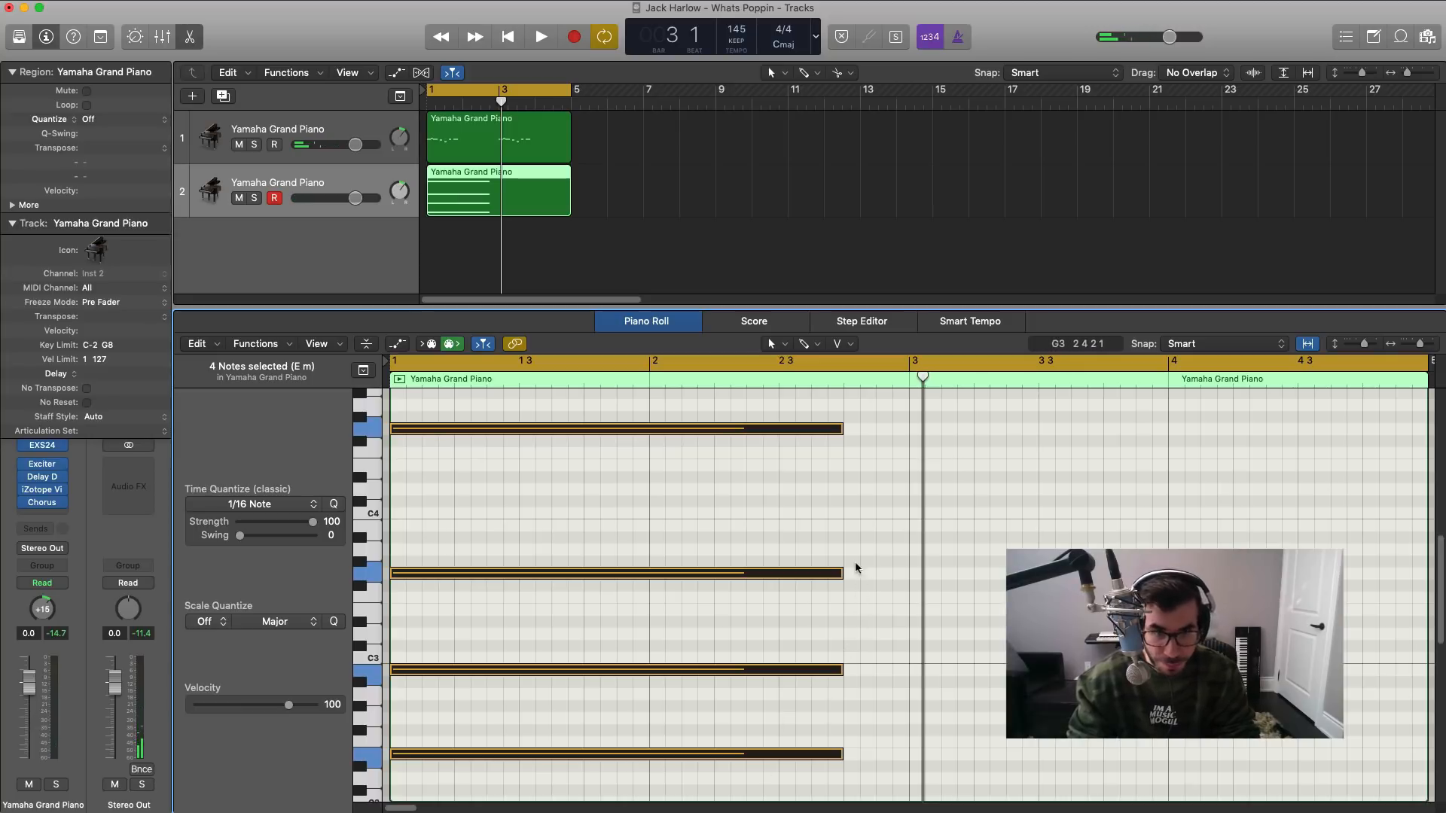
Step: Add a one-beat chord of B2, D3 and F#3 notes on beat 4 of bar 2 and play it back
click(868, 671)
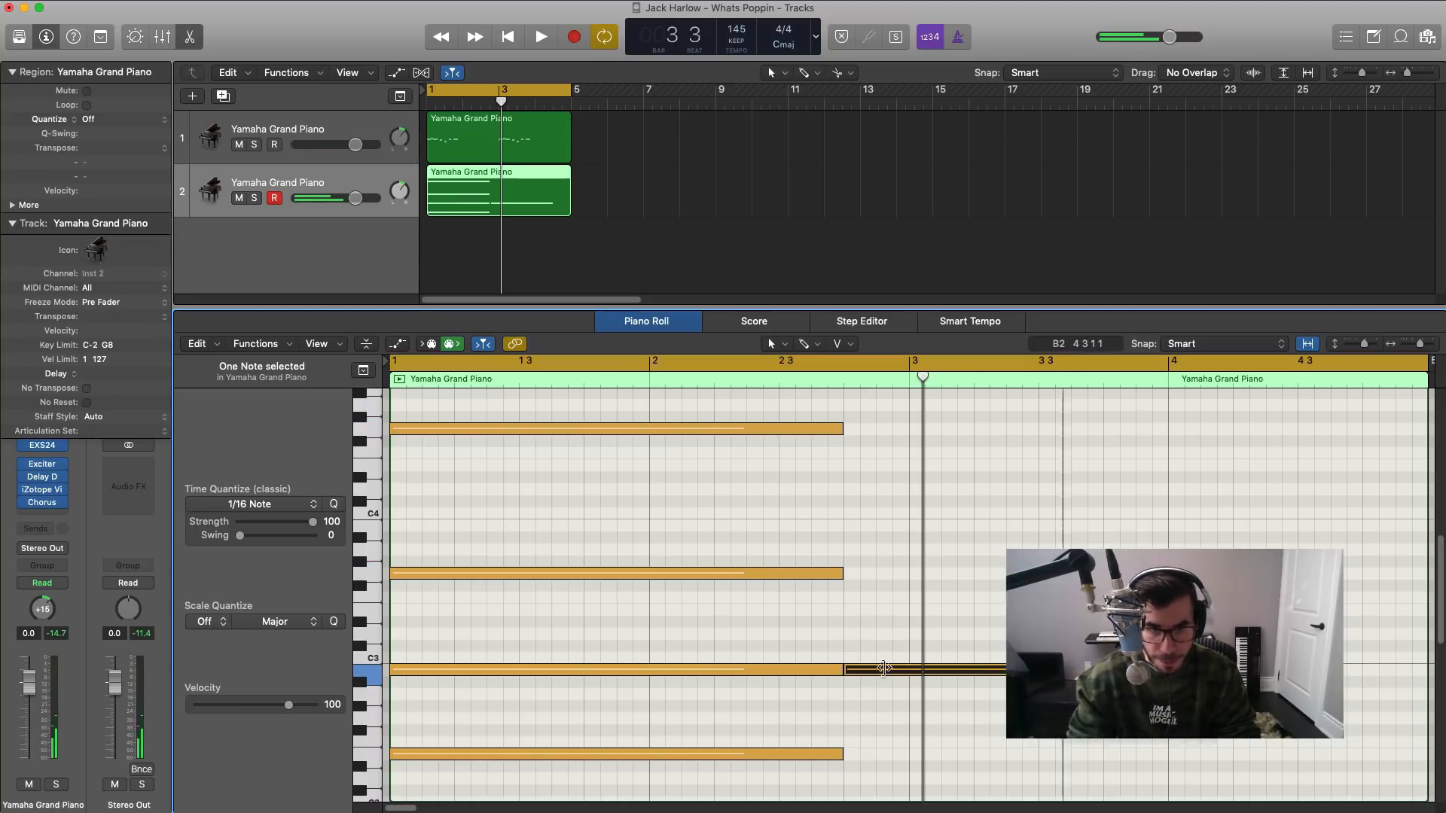
drag(884, 668, 885, 587)
drag(882, 586, 881, 599)
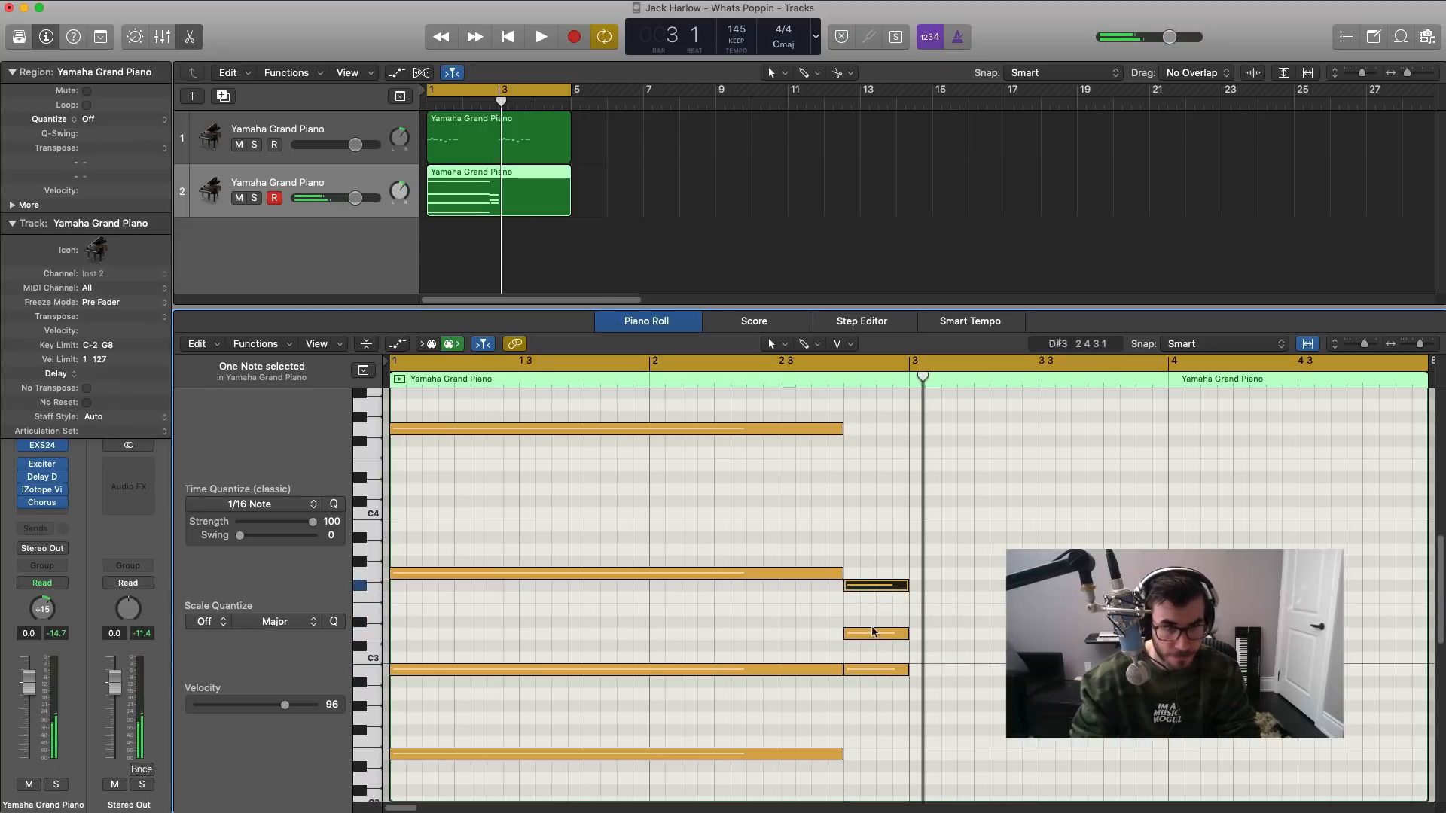
key(space)
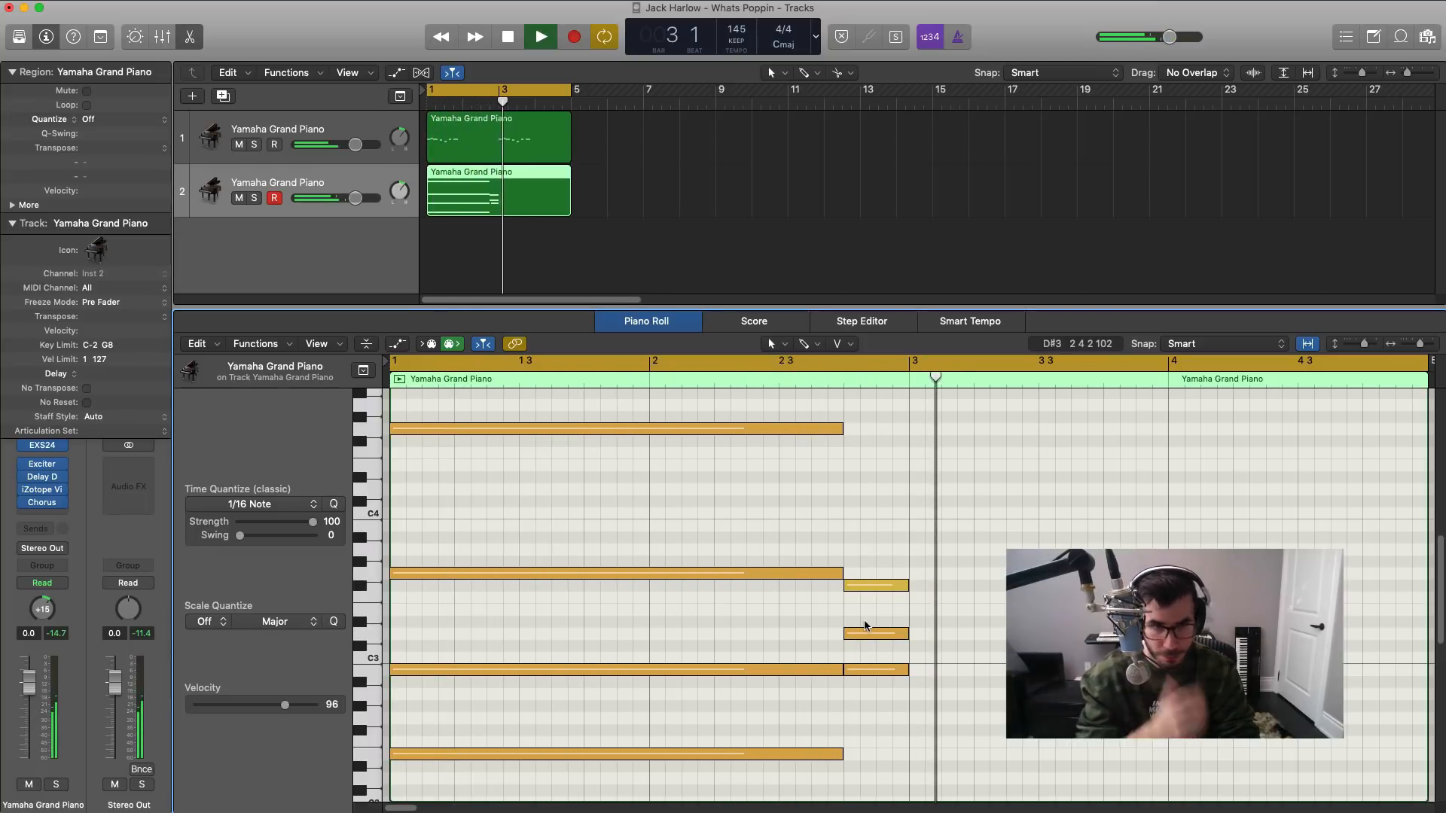
Step: Select all seven chord notes, repeat them into bars 3 and 4, and play the four-bar loop
key(space)
drag(964, 775, 478, 427)
key(super+r)
key(space)
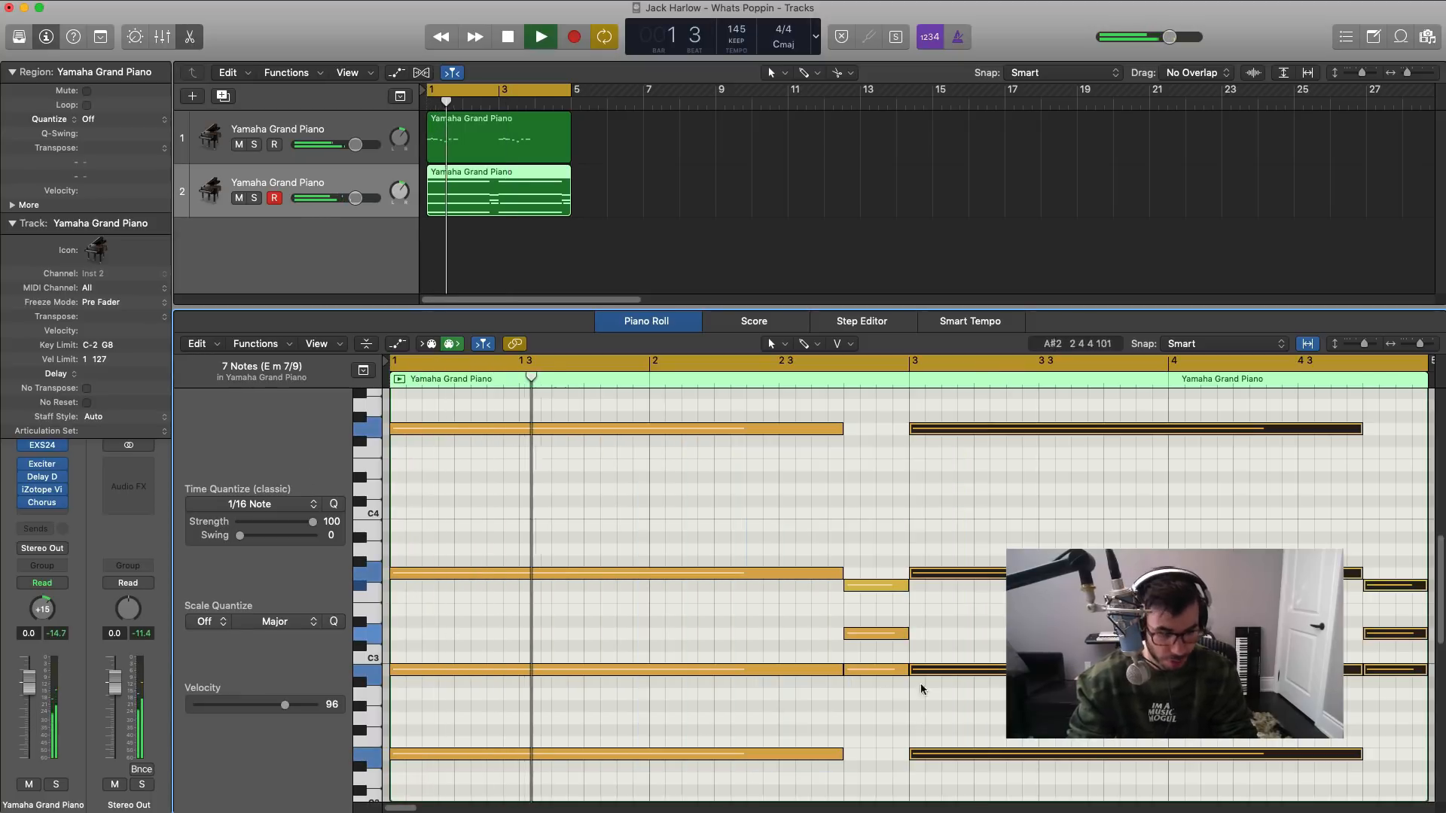
key(super+Up)
key(super+Up)
key(super+Left)
key(super+Left)
key(super+Left)
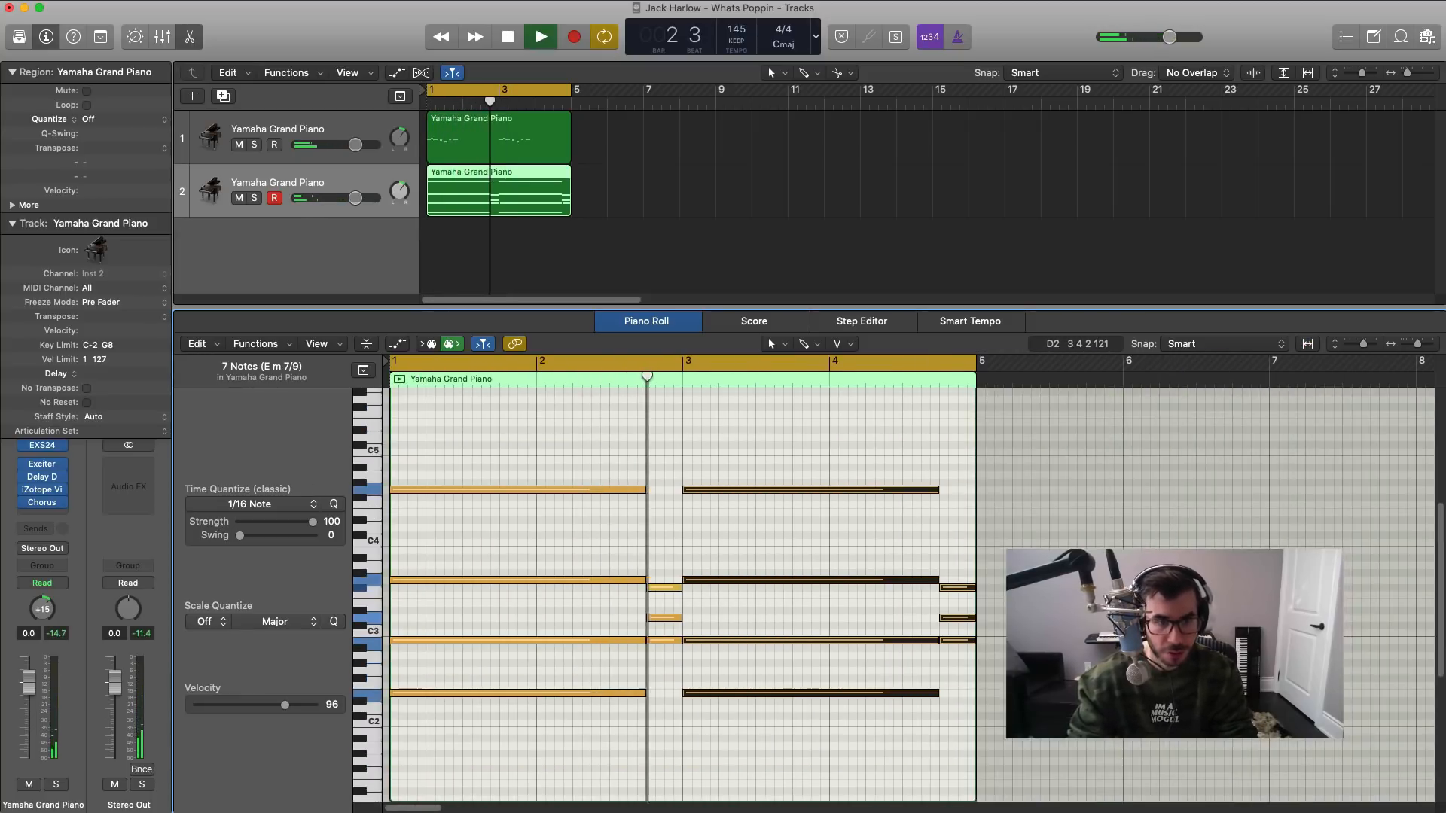
key(space)
Step: Pan the second piano track to -20 and raise the volume of both piano tracks to 0.9 dB during playback
drag(390, 199, 390, 204)
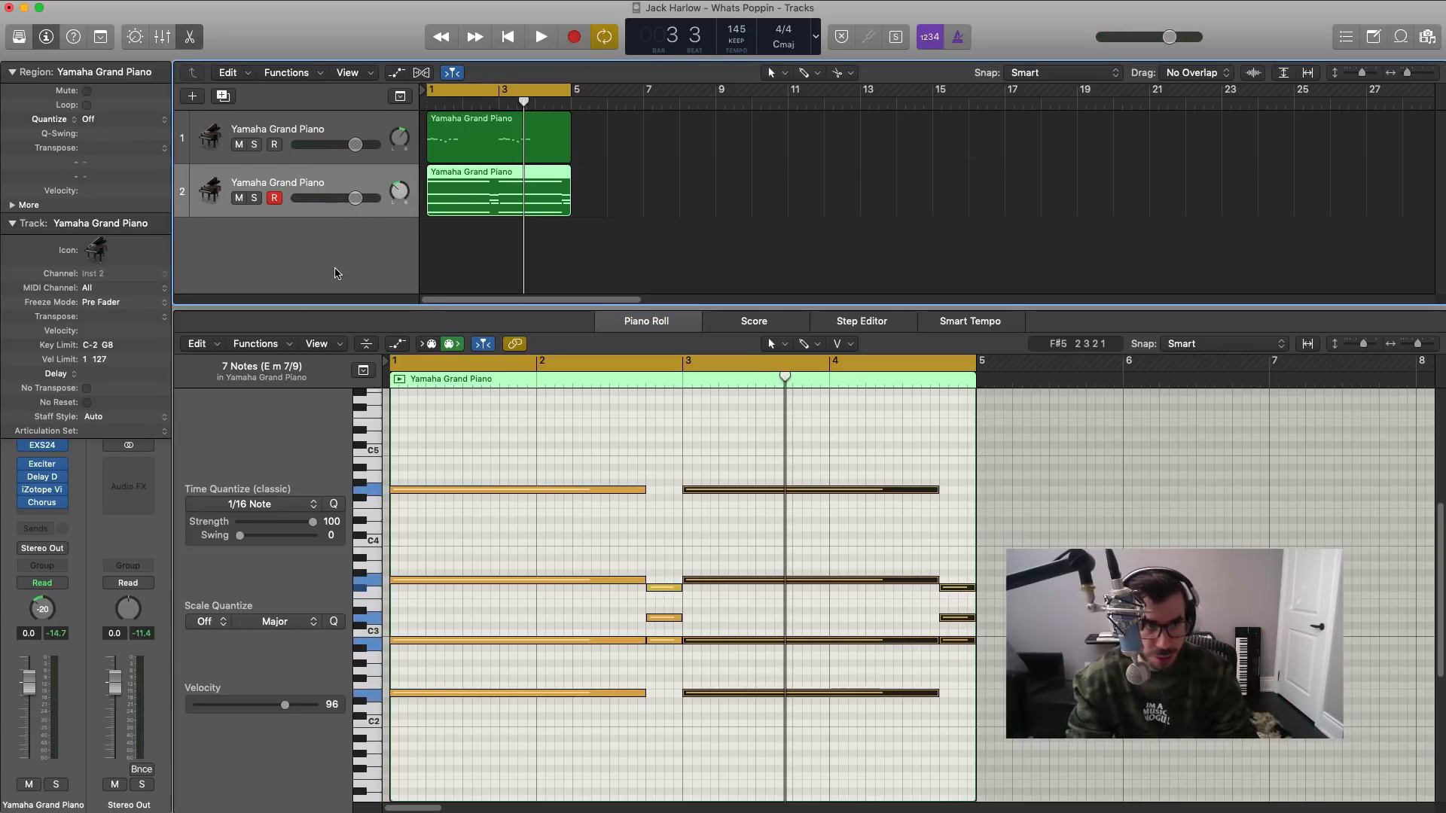
key(space)
key(e)
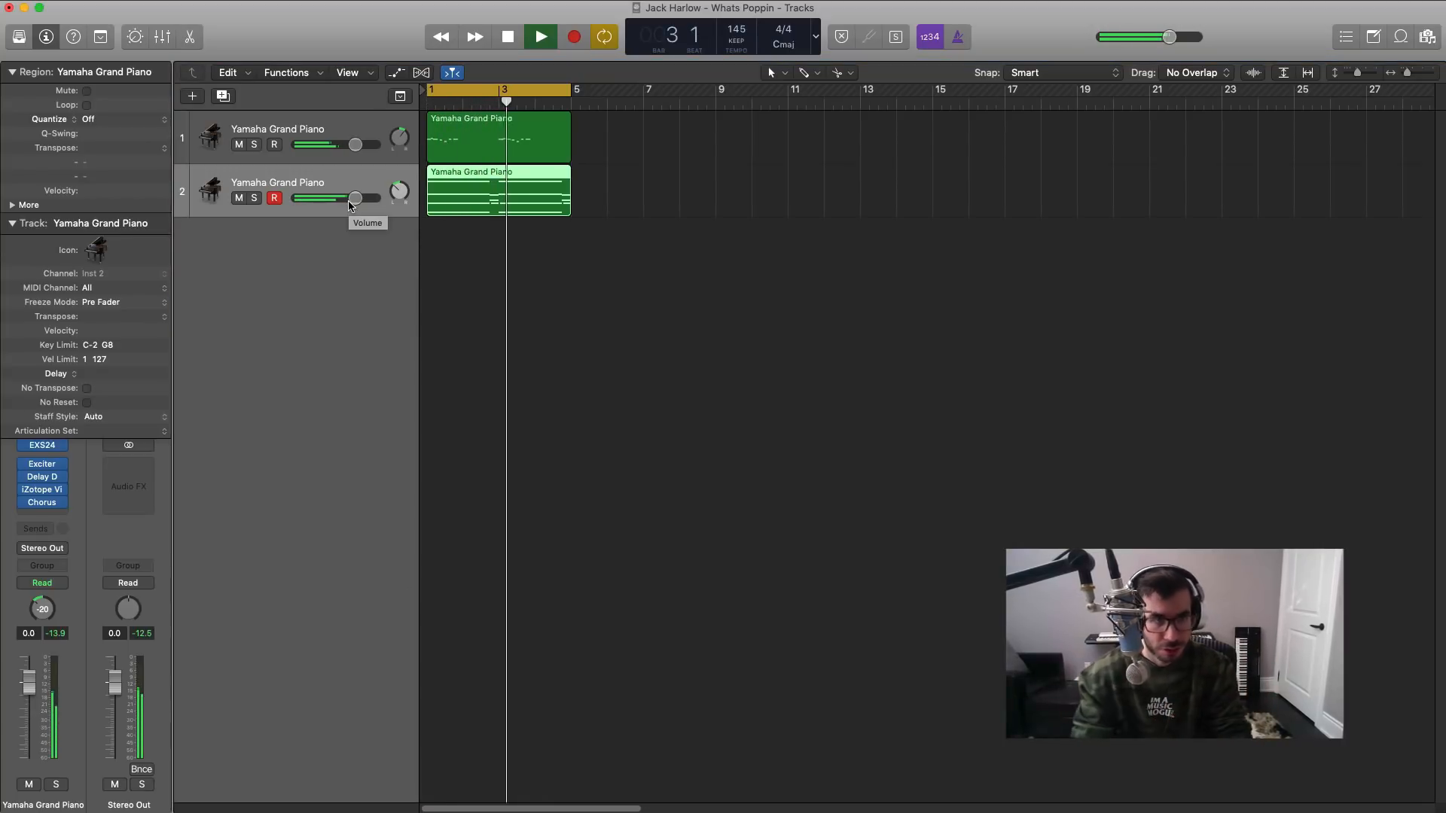
shift+click(340, 126)
drag(358, 145, 362, 145)
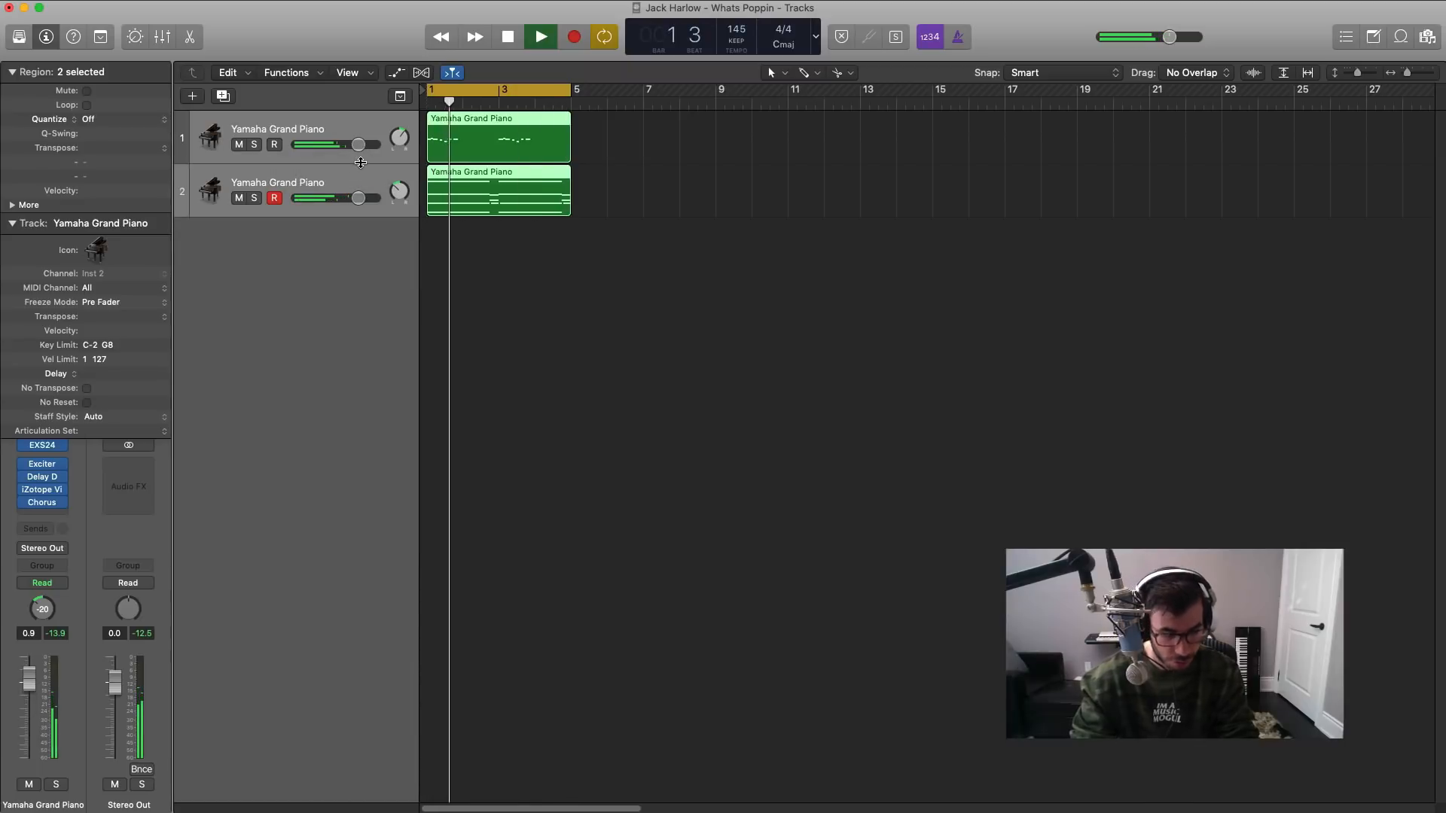
key(space)
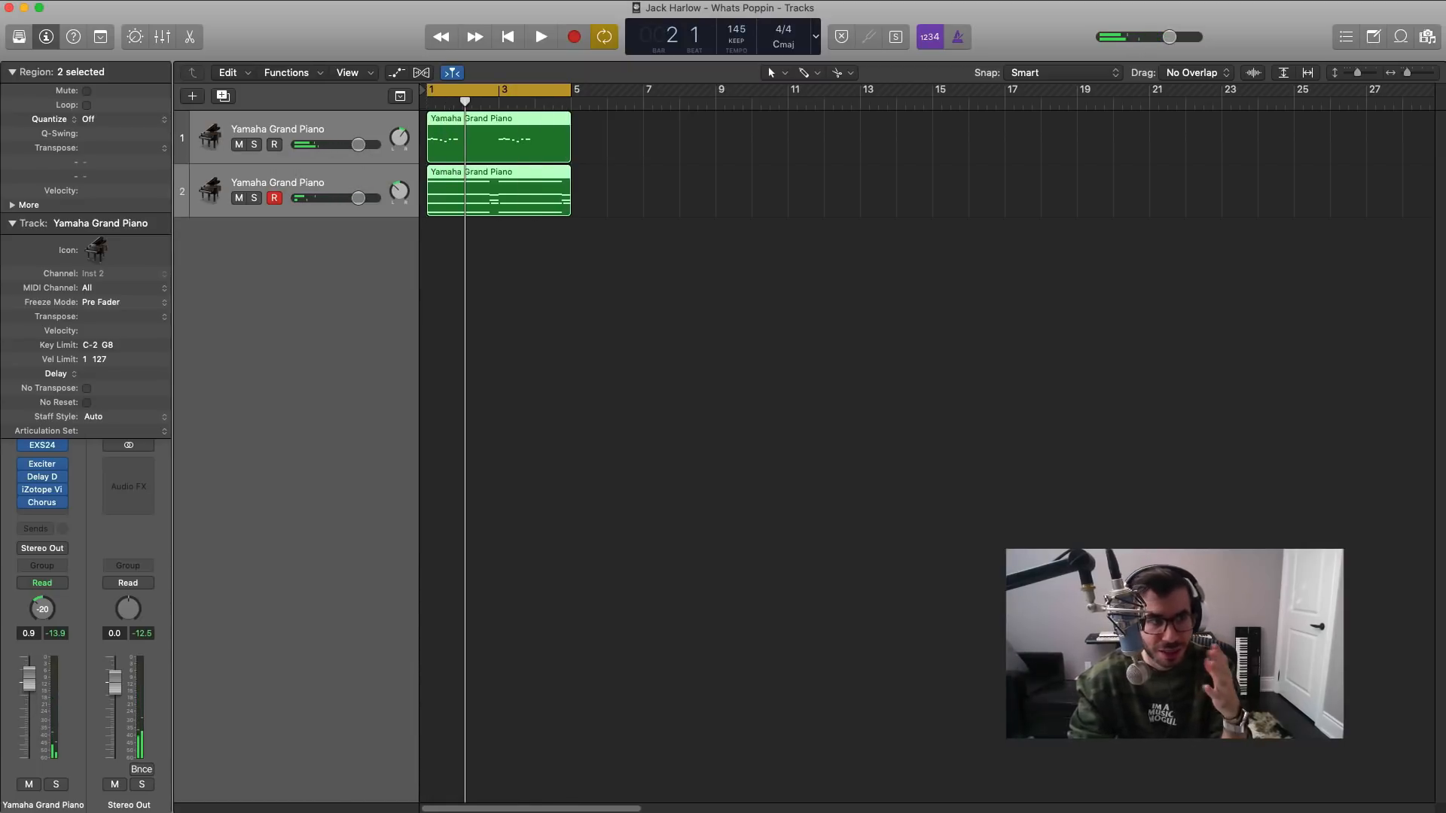
Step: Add a software instrument track with the EXS24 sampler, load the project's whats poppin drum kit into it, and close the sampler
click(192, 96)
key(Return)
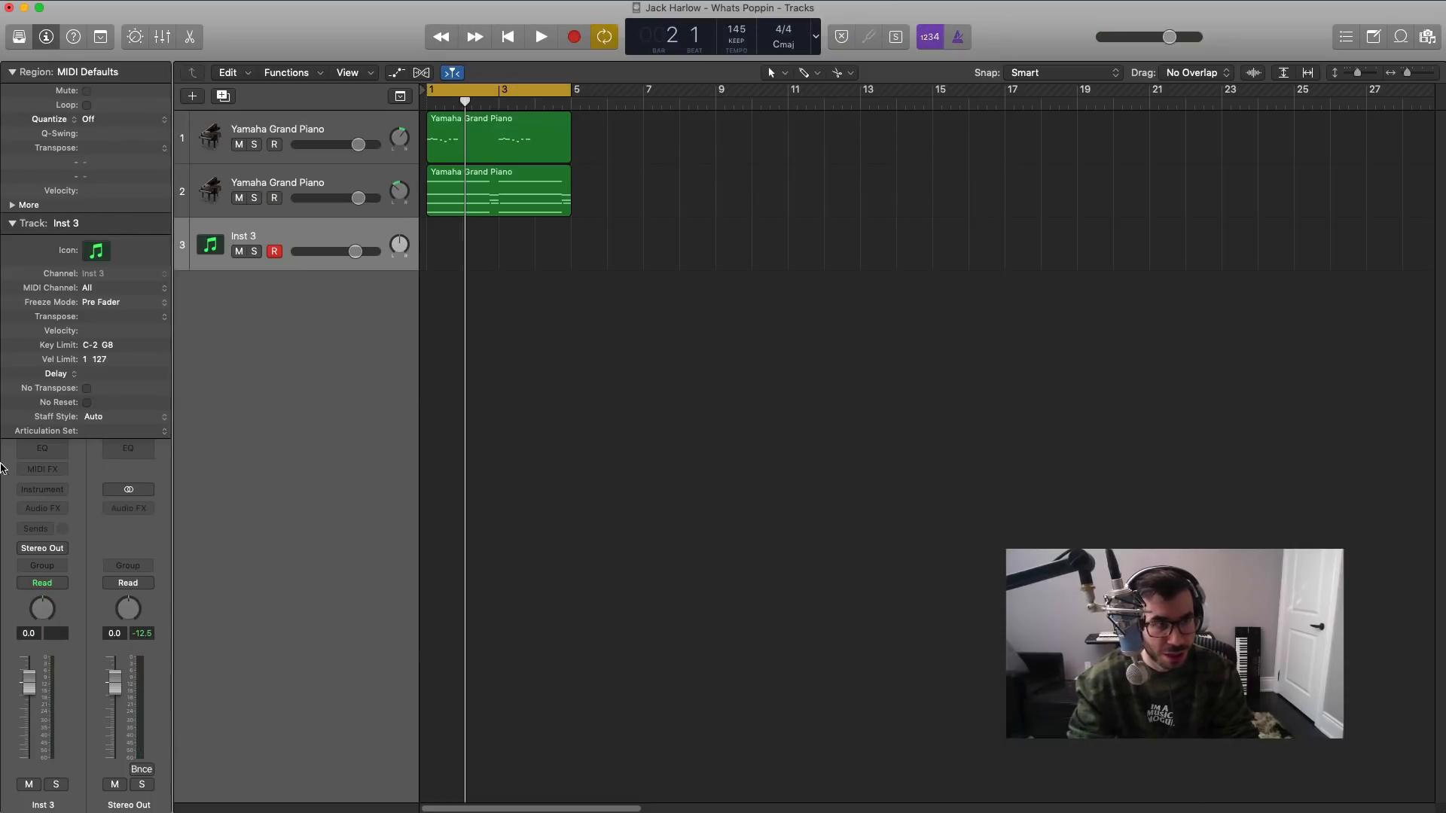
click(32, 490)
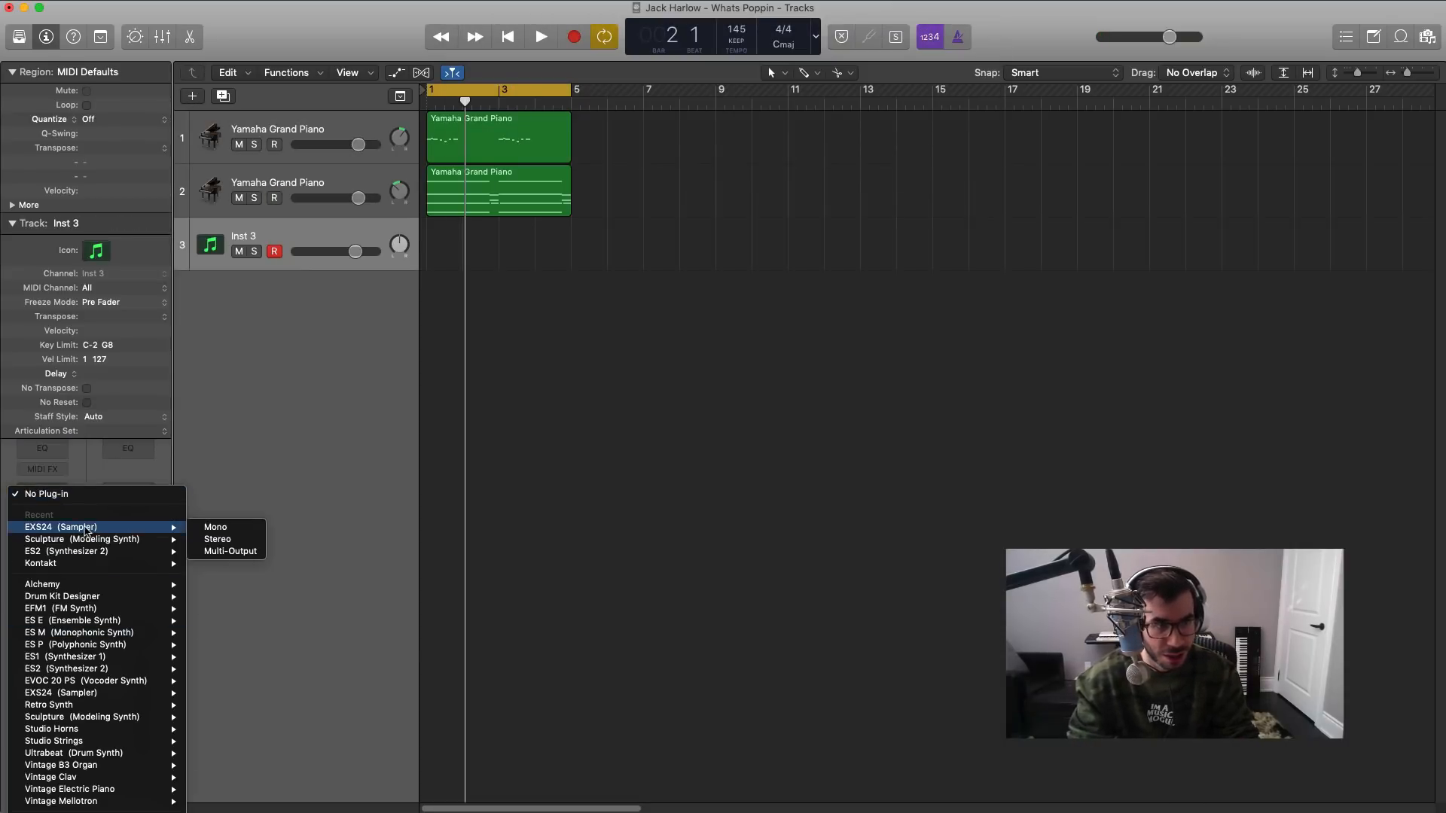
click(258, 527)
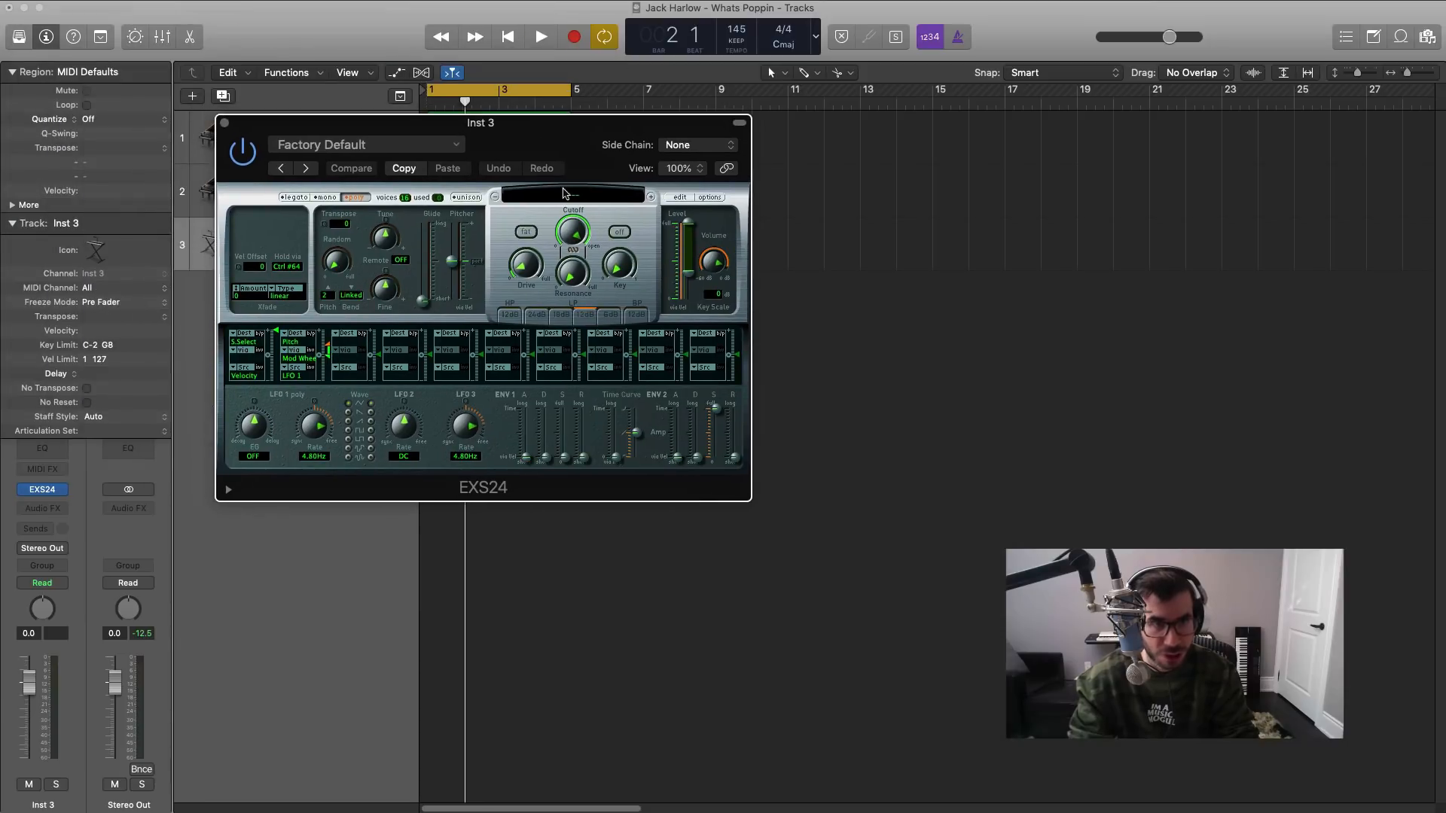
click(564, 194)
mouse_move(612, 305)
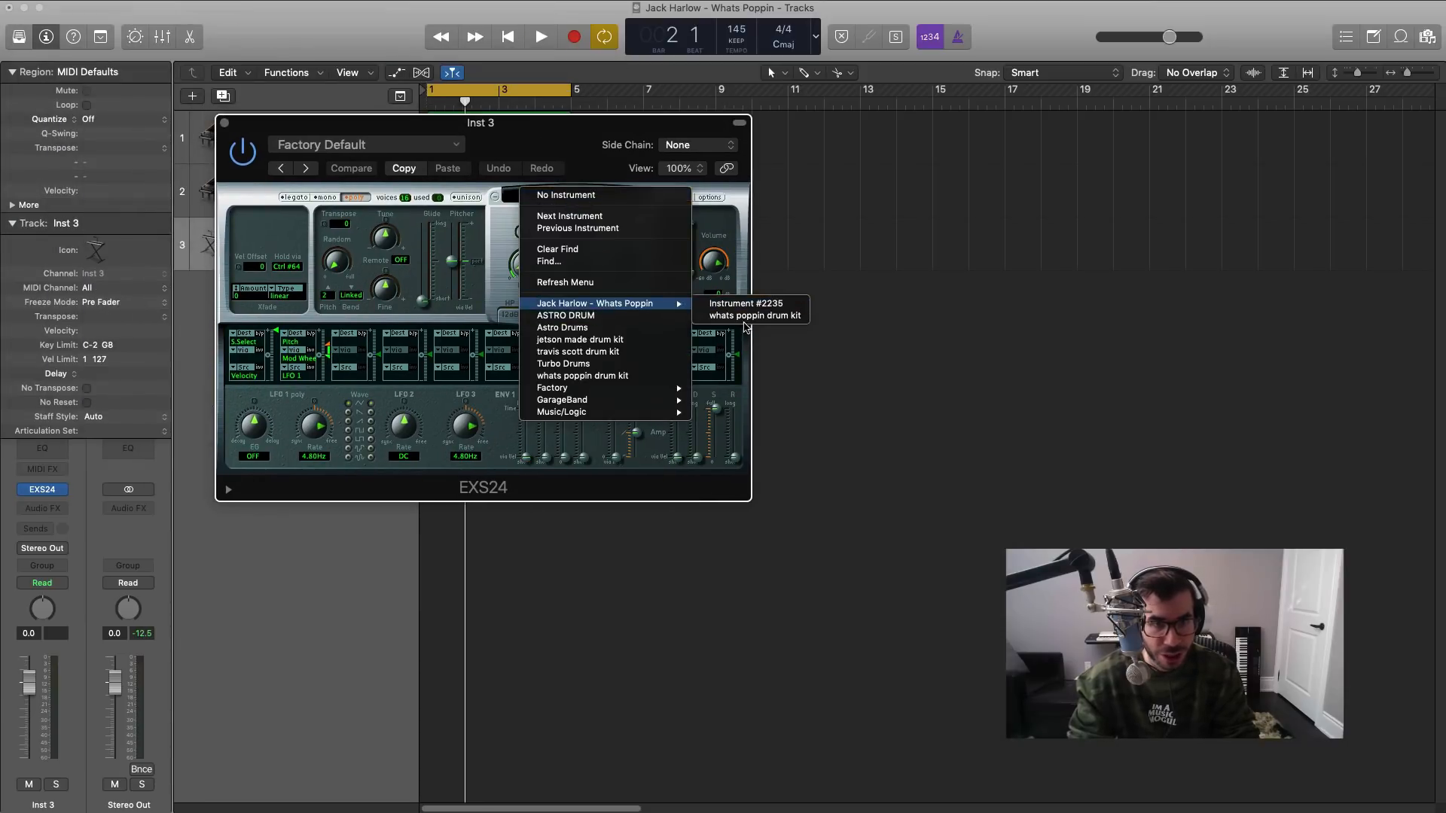
click(747, 316)
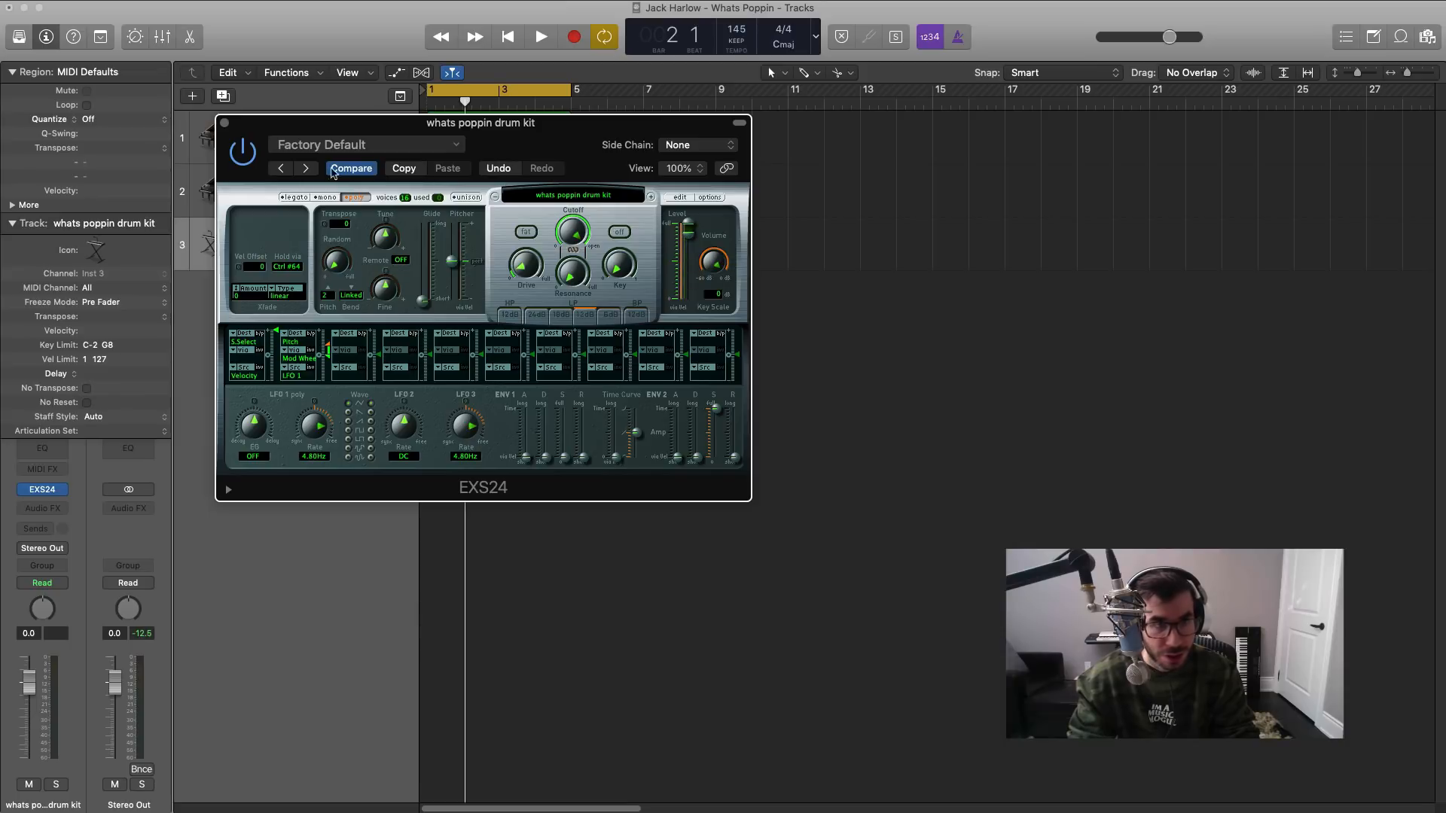
click(224, 123)
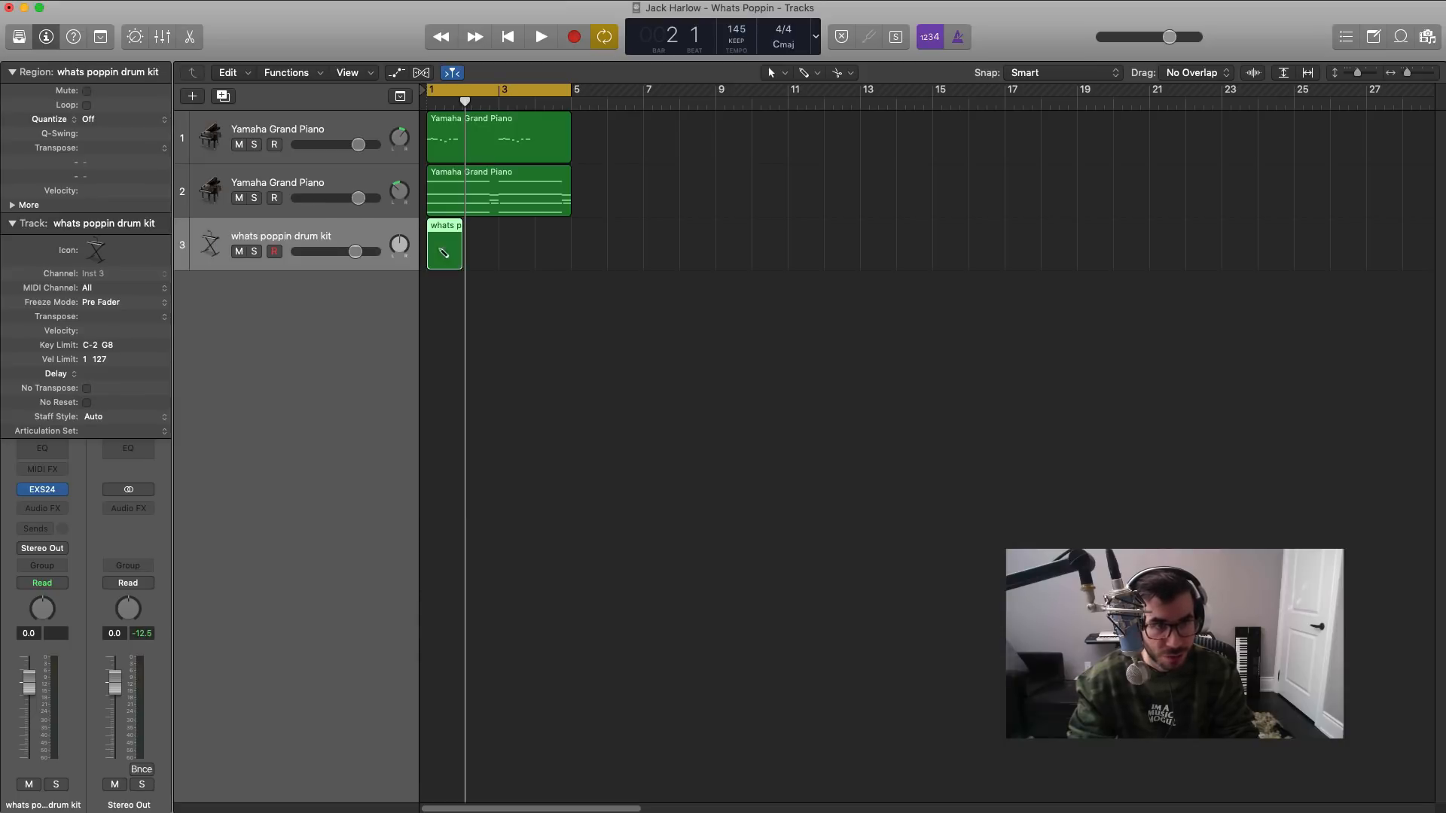
Step: Create a four-bar region on the drum kit track and place one-beat C#3 notes on beat 3 of every bar
drag(460, 259, 570, 256)
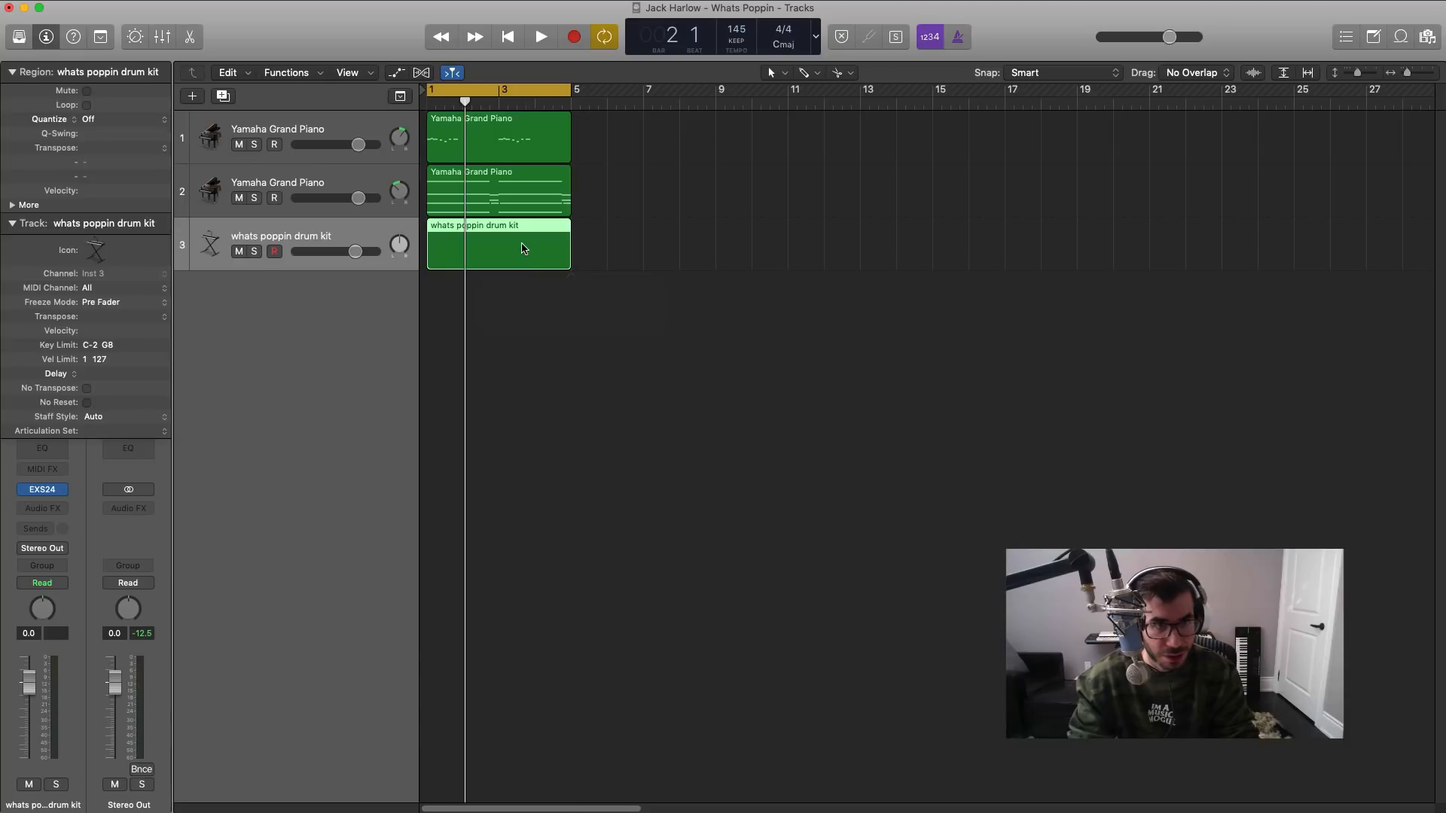
key(e)
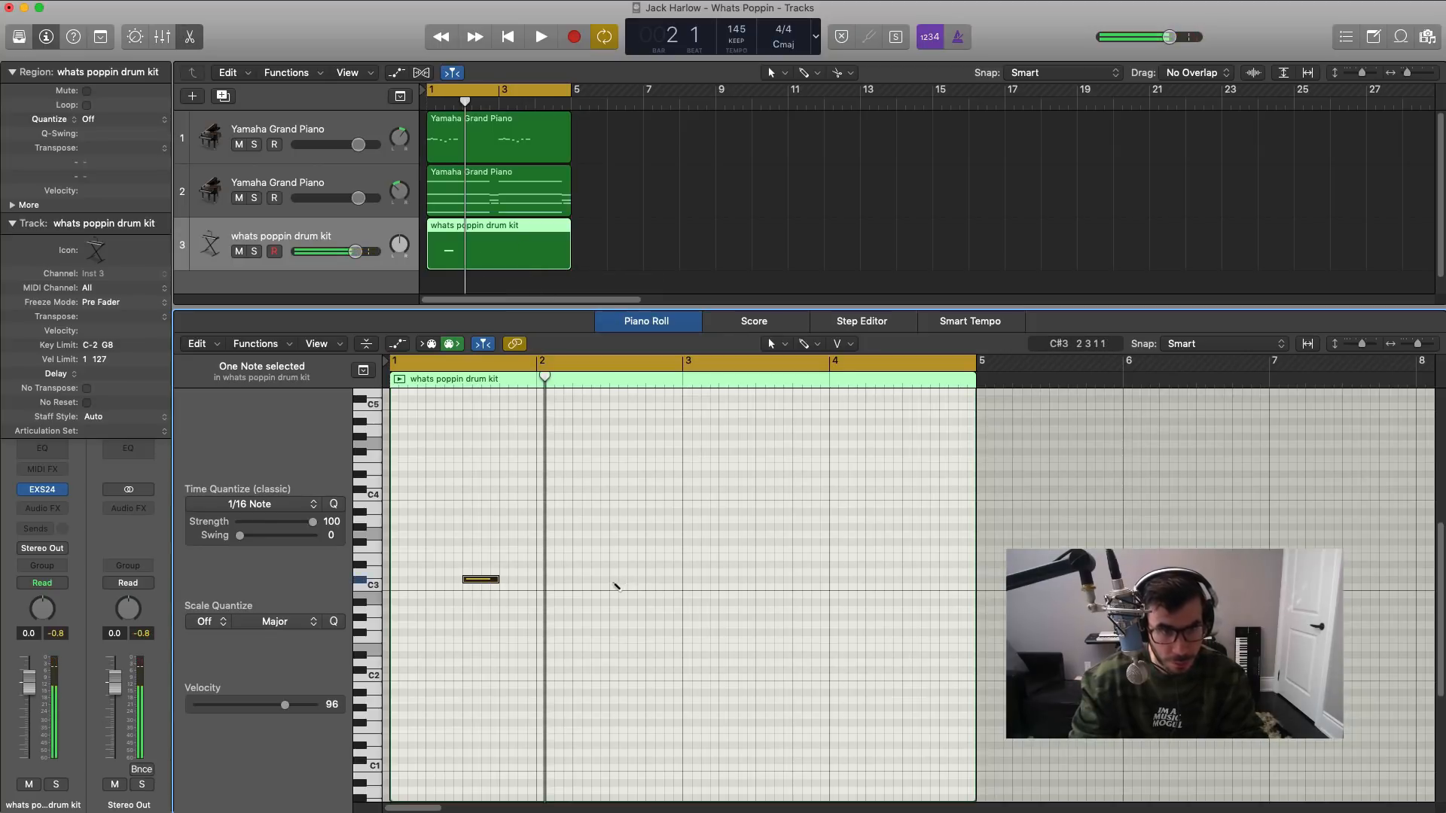
drag(704, 599, 420, 540)
key(super+r)
Step: Raise the drum kit track's volume to 0.2 dB while playing the loop
key(space)
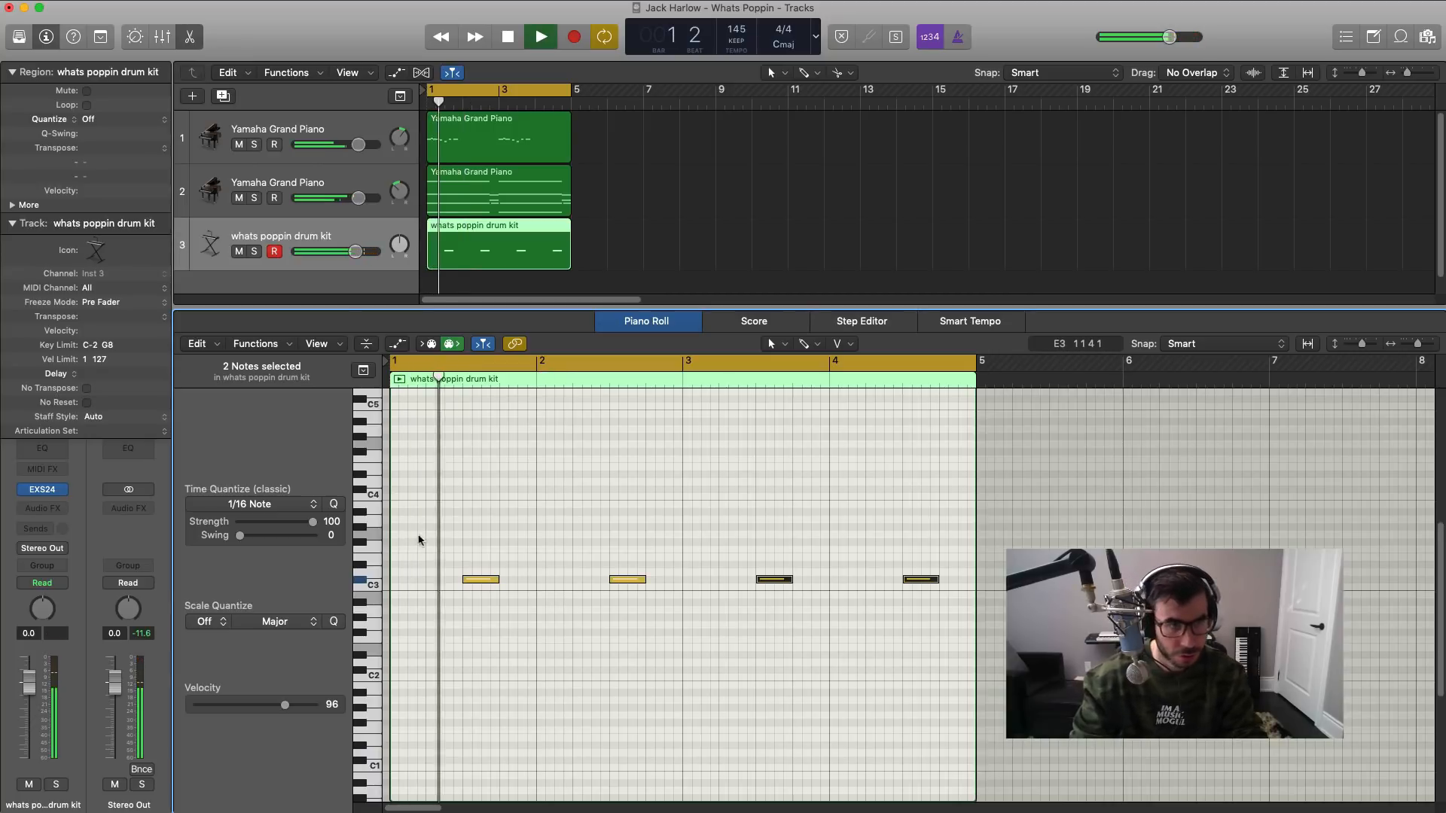
drag(355, 251, 357, 252)
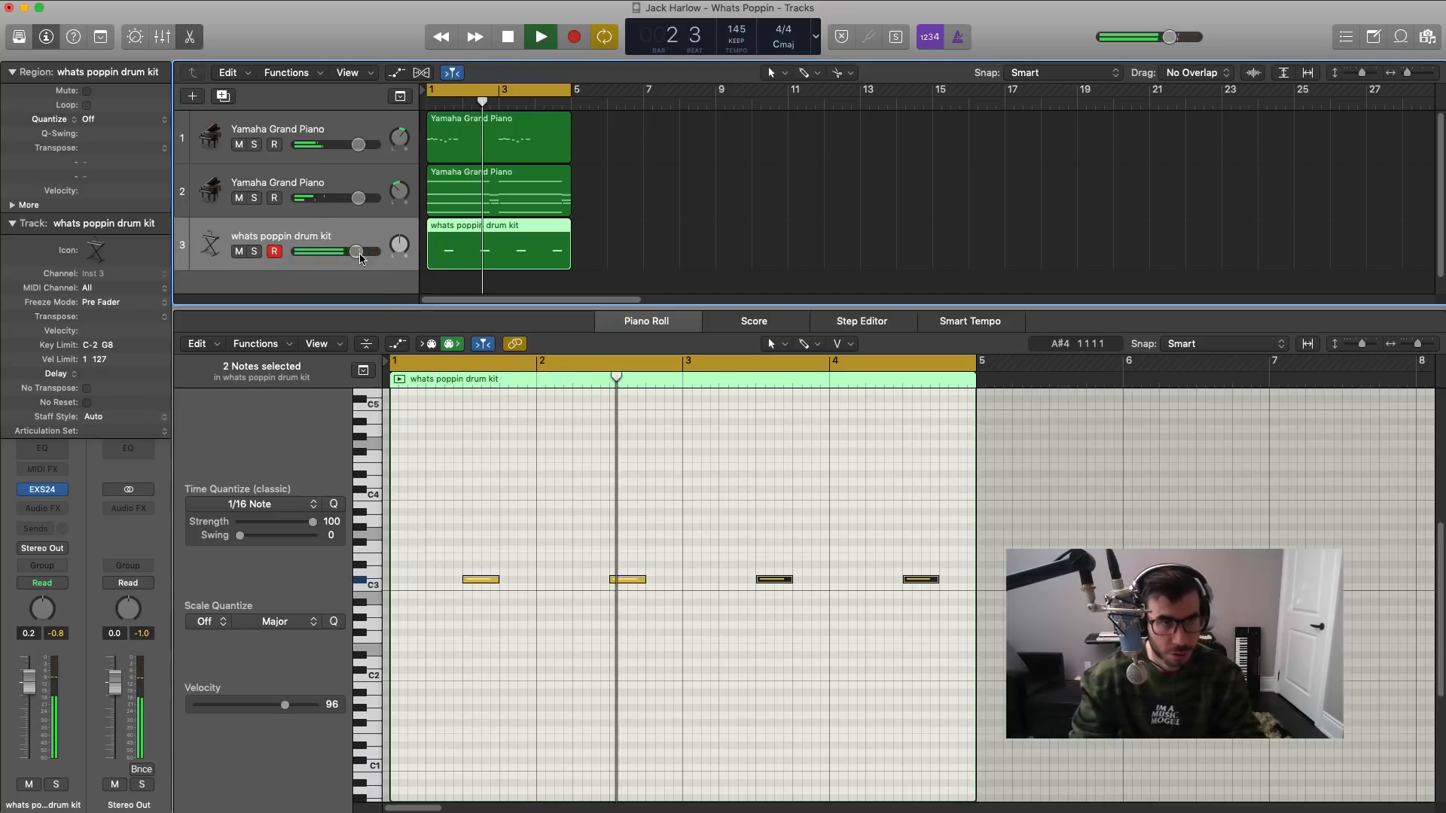
key(space)
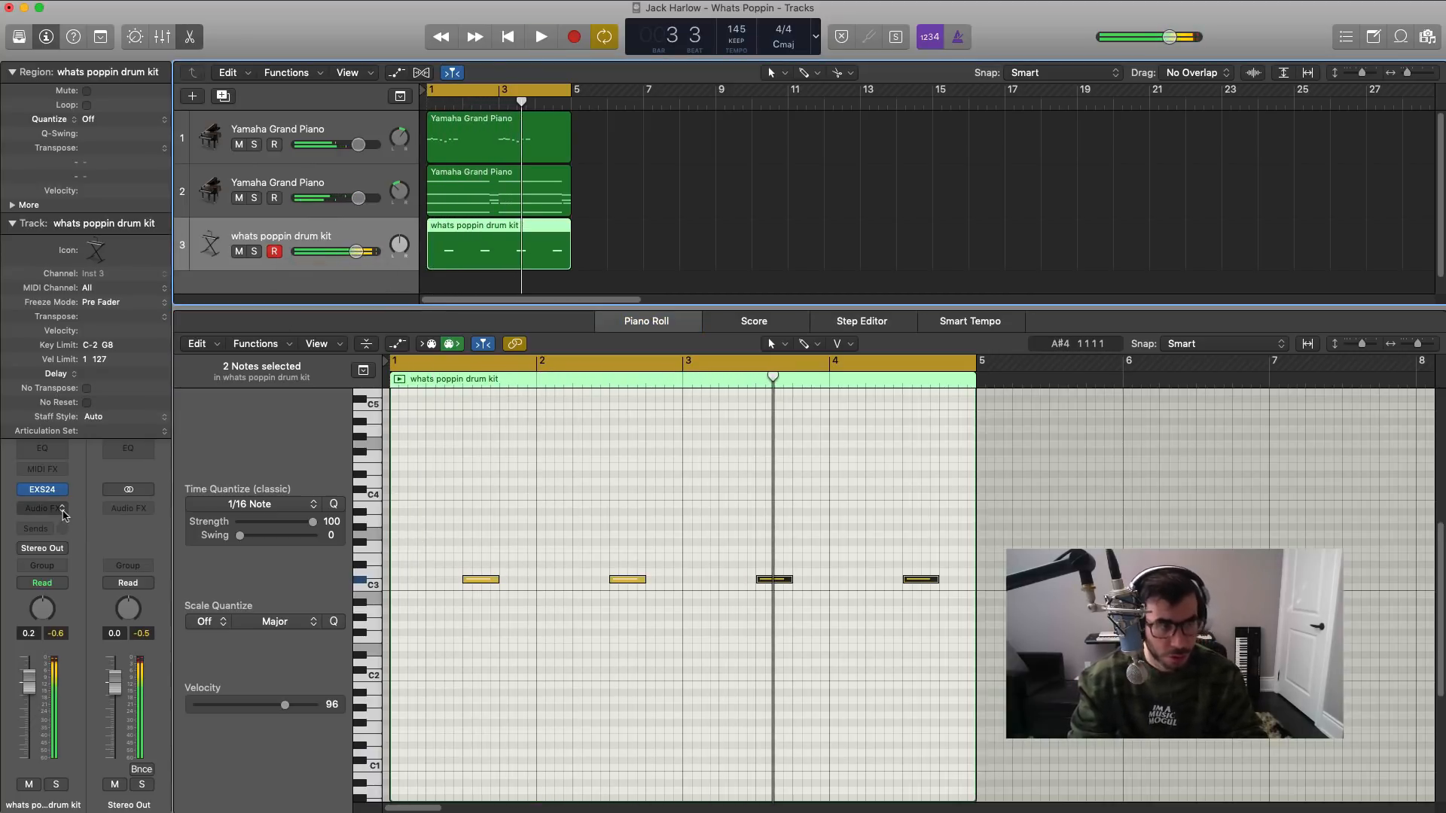
Step: Add a stereo Space Designer reverb to the drum kit track, lower its Wet level to -37.0 dB, and close the plug-in
click(42, 509)
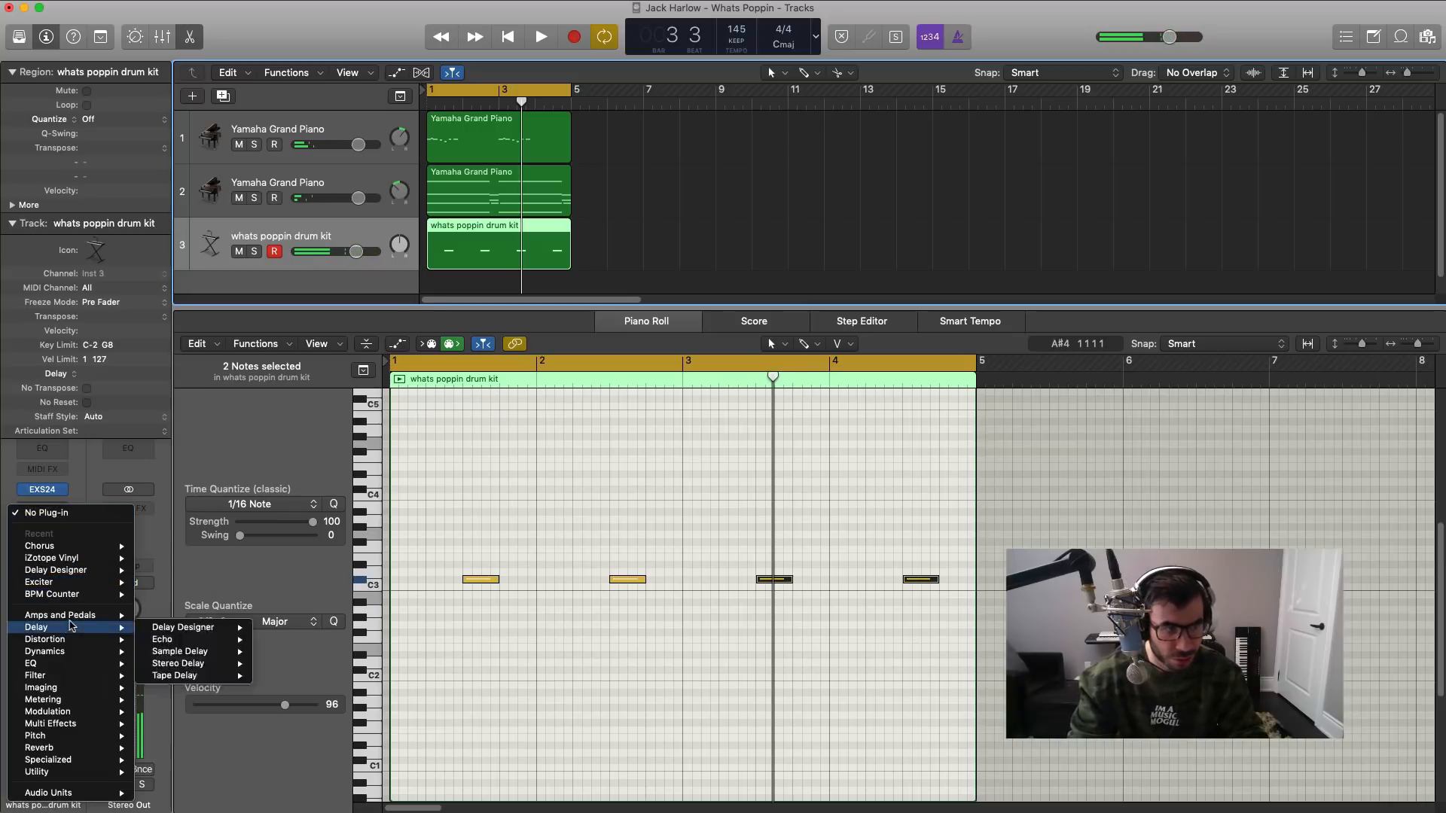
mouse_move(79, 749)
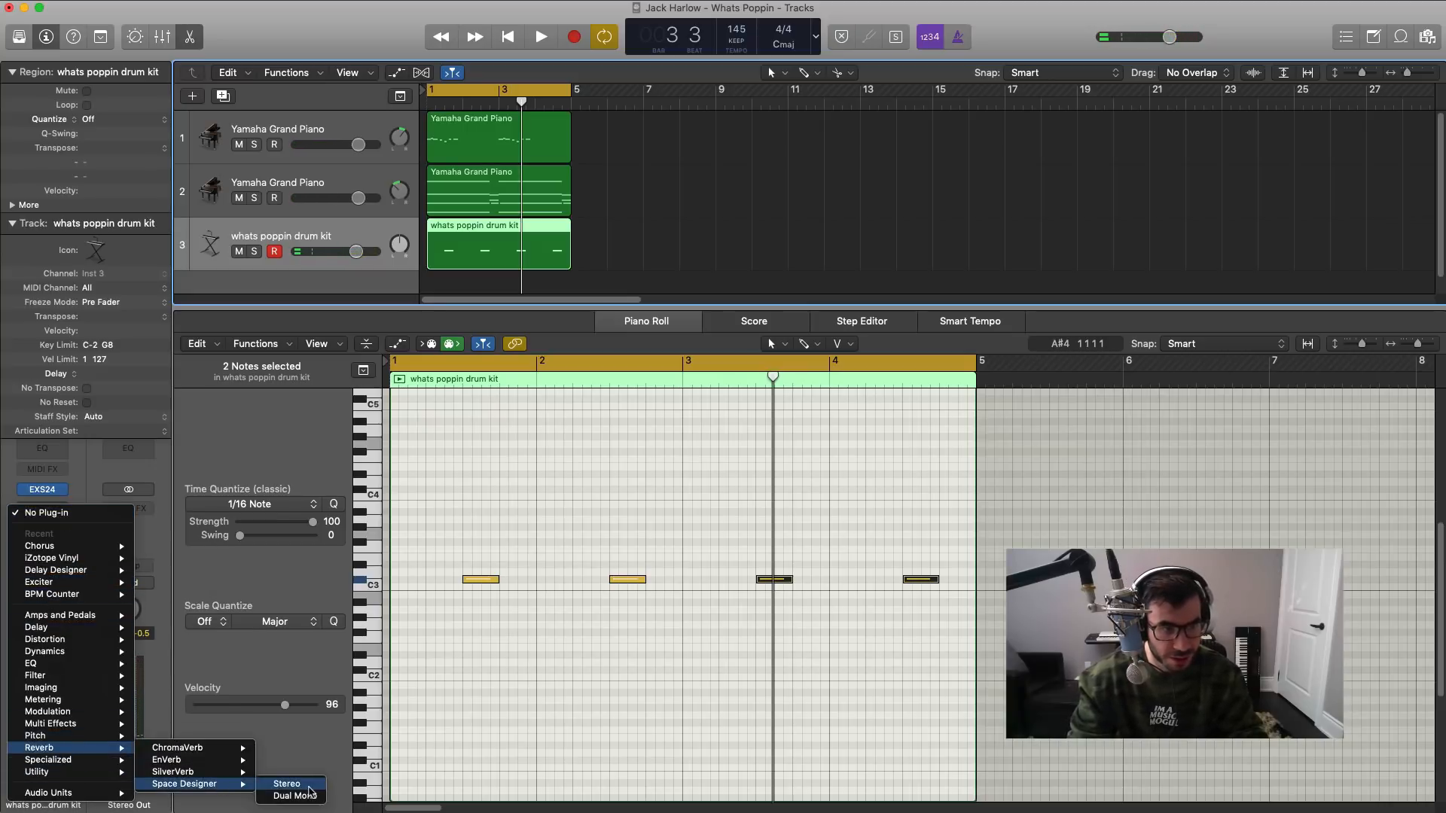
click(308, 785)
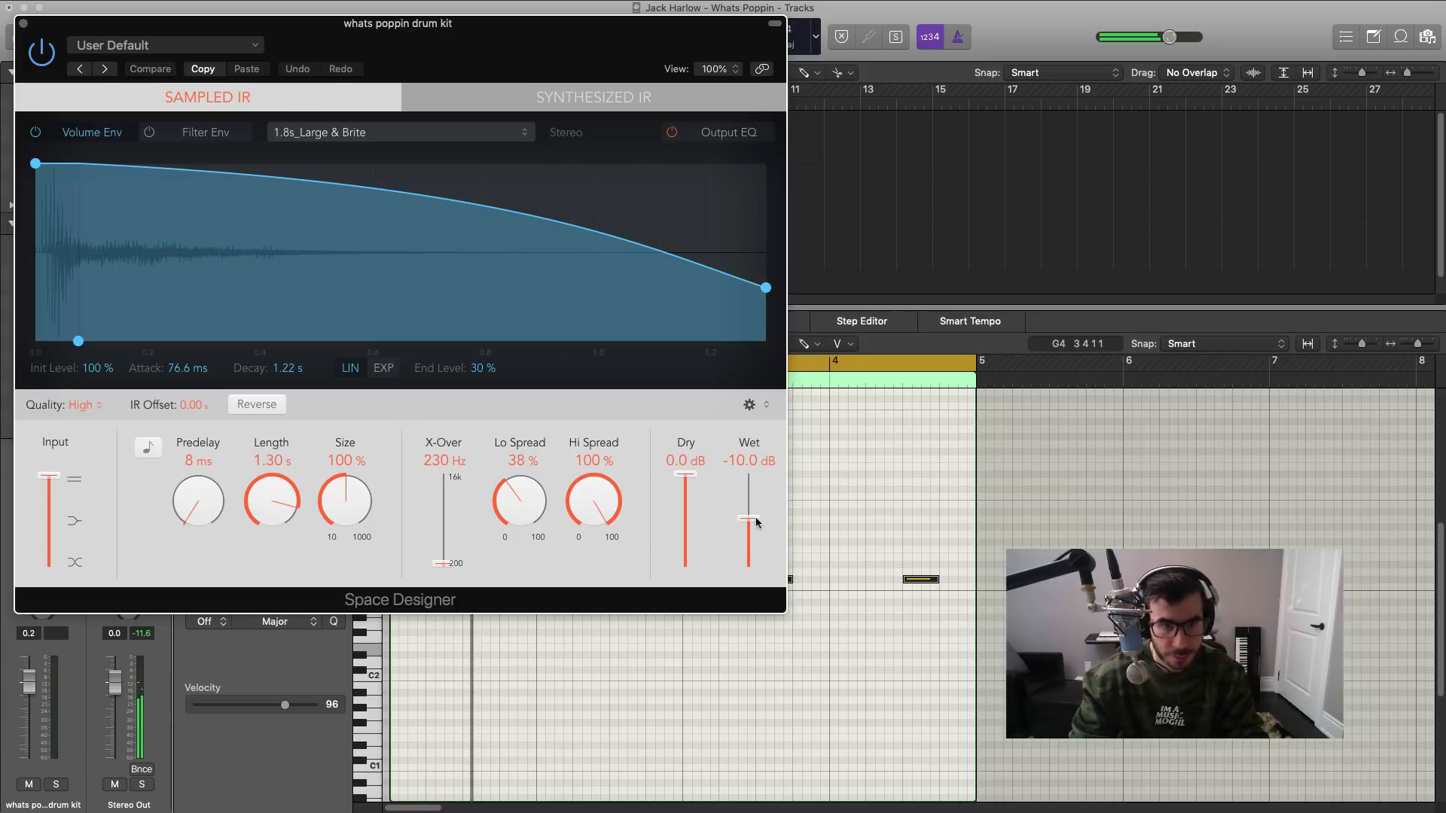
drag(756, 553, 756, 556)
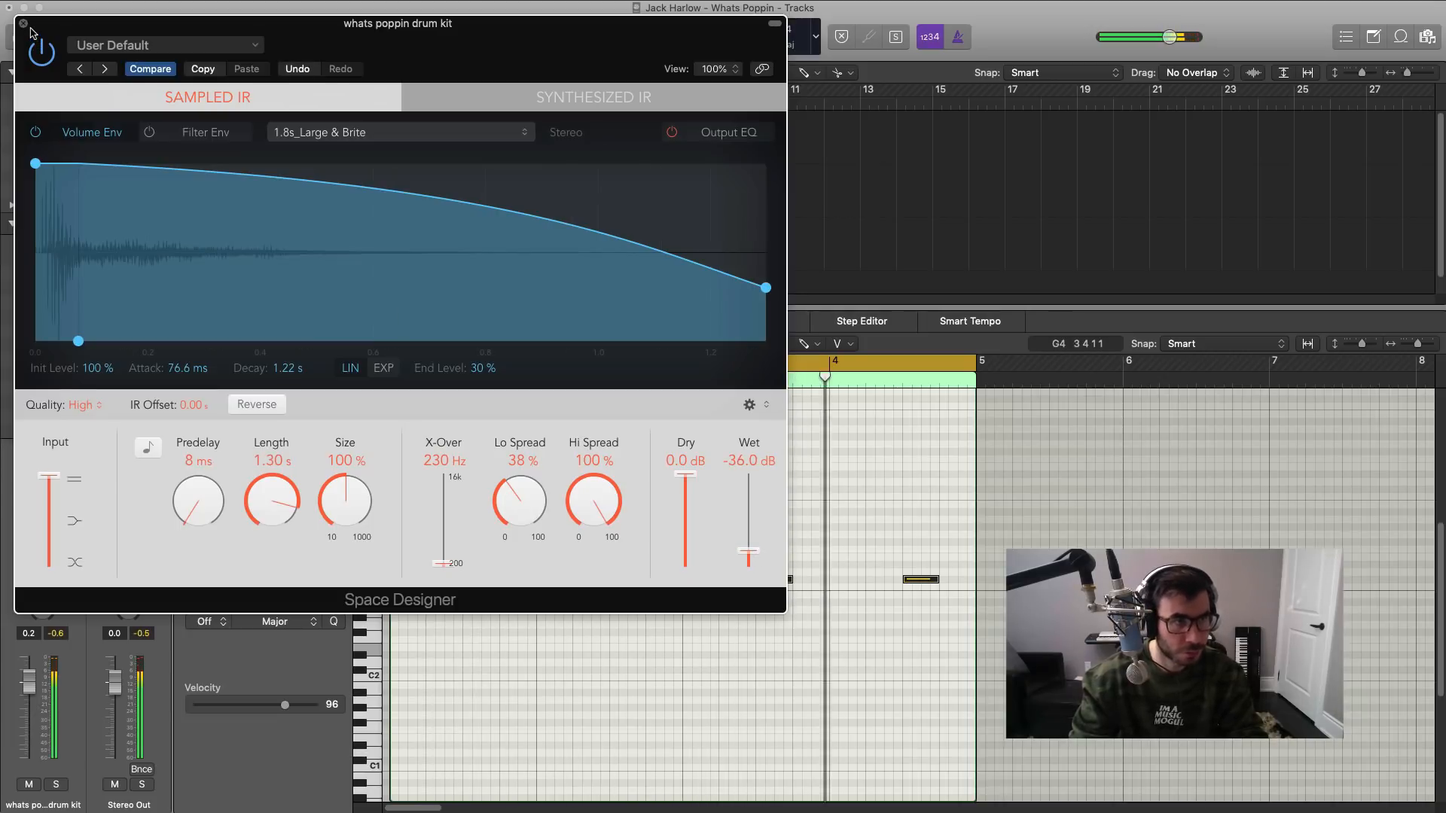
drag(743, 551, 743, 555)
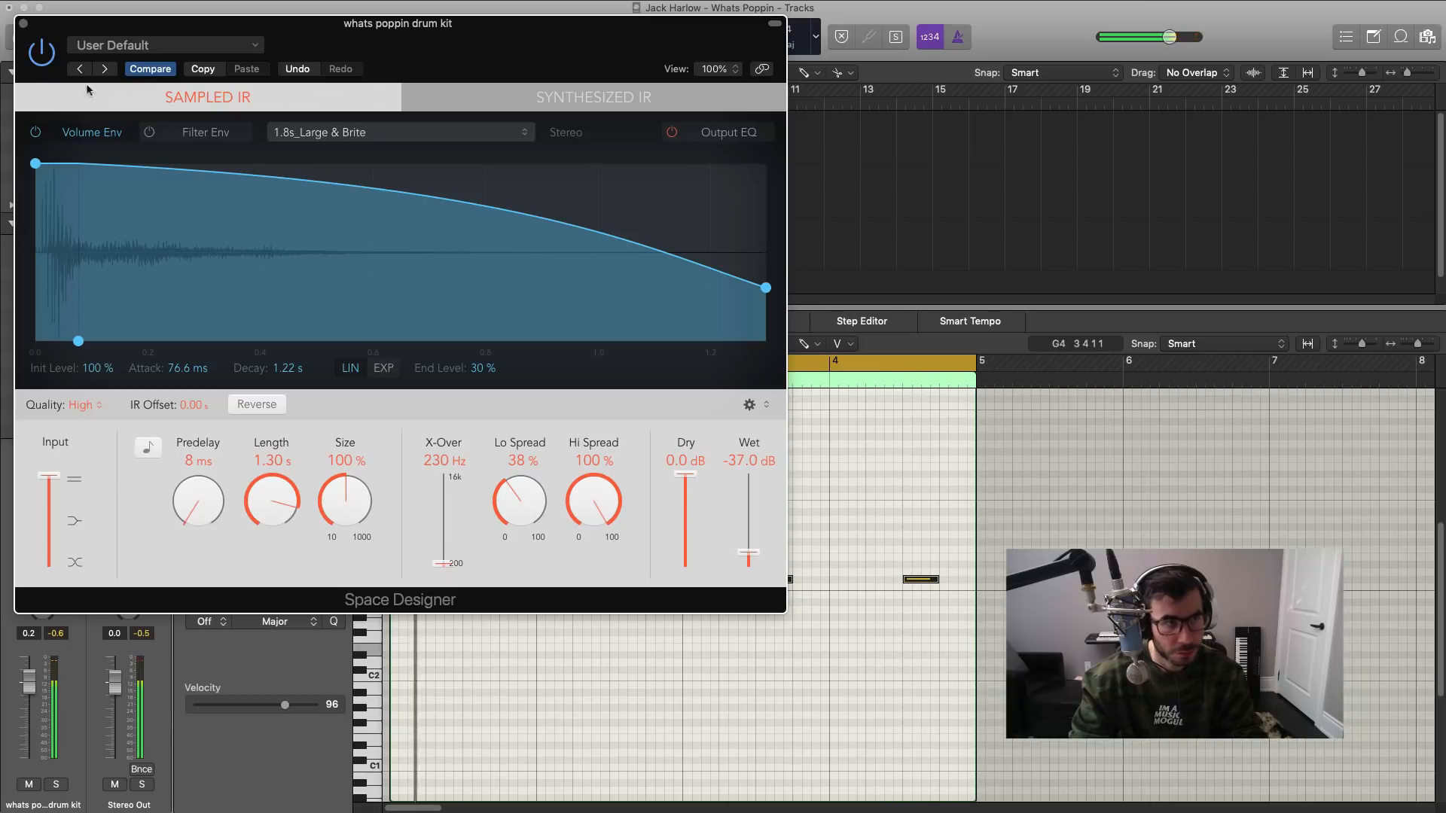
click(23, 26)
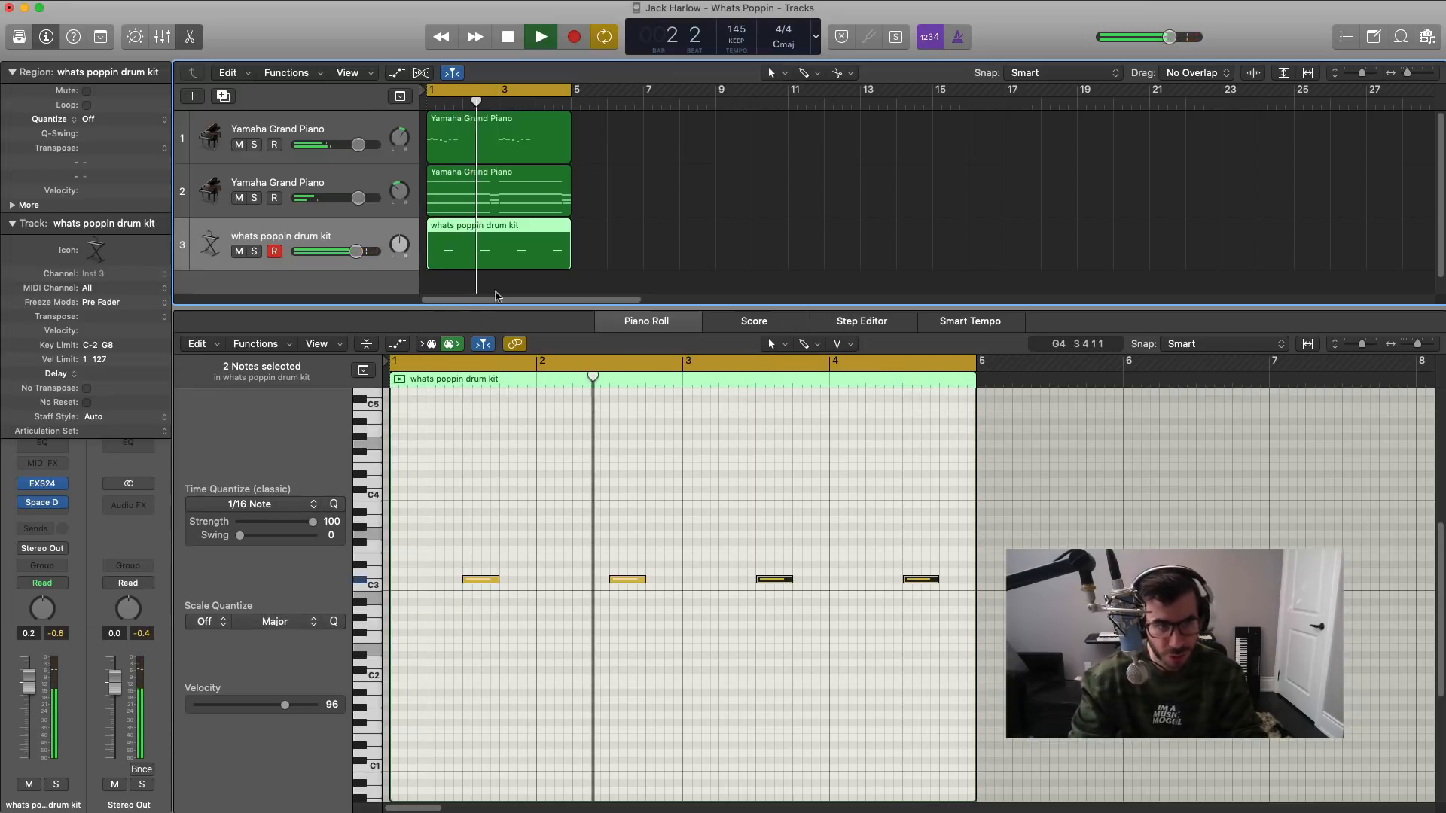
Step: Duplicate the drum kit track with its settings and open an empty four-bar region on the new track for note editing
key(x)
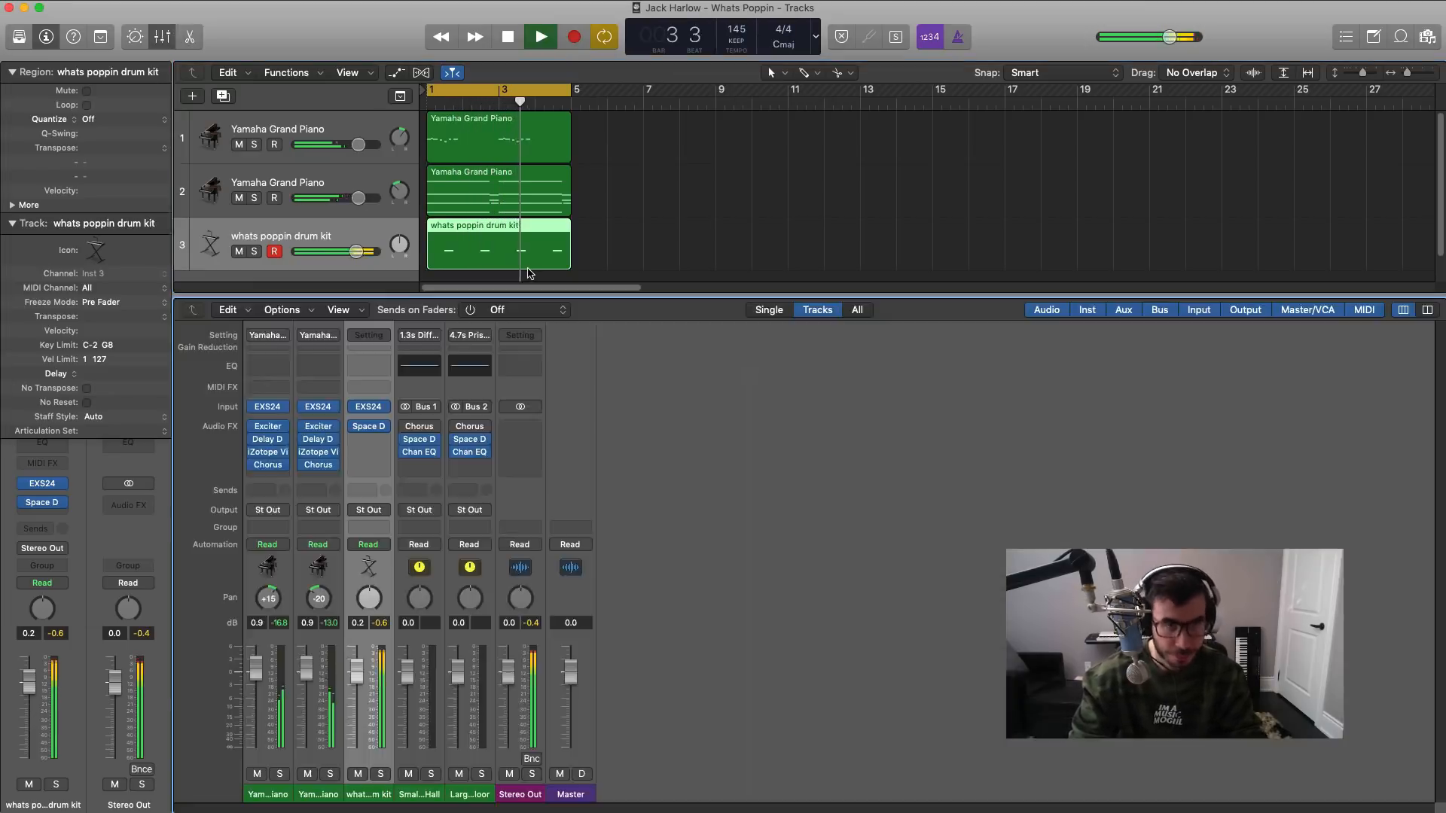
key(x)
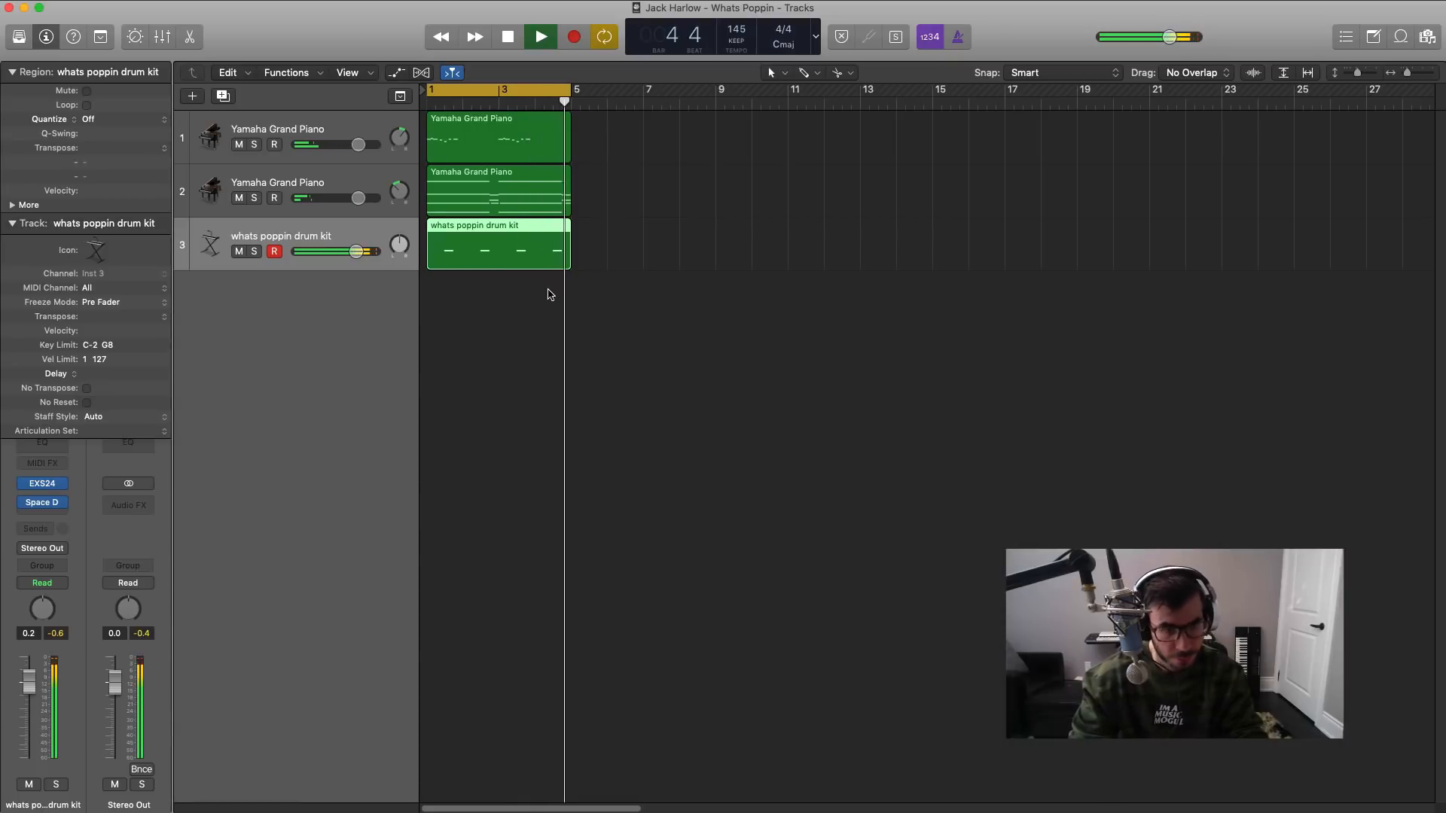
key(space)
click(223, 96)
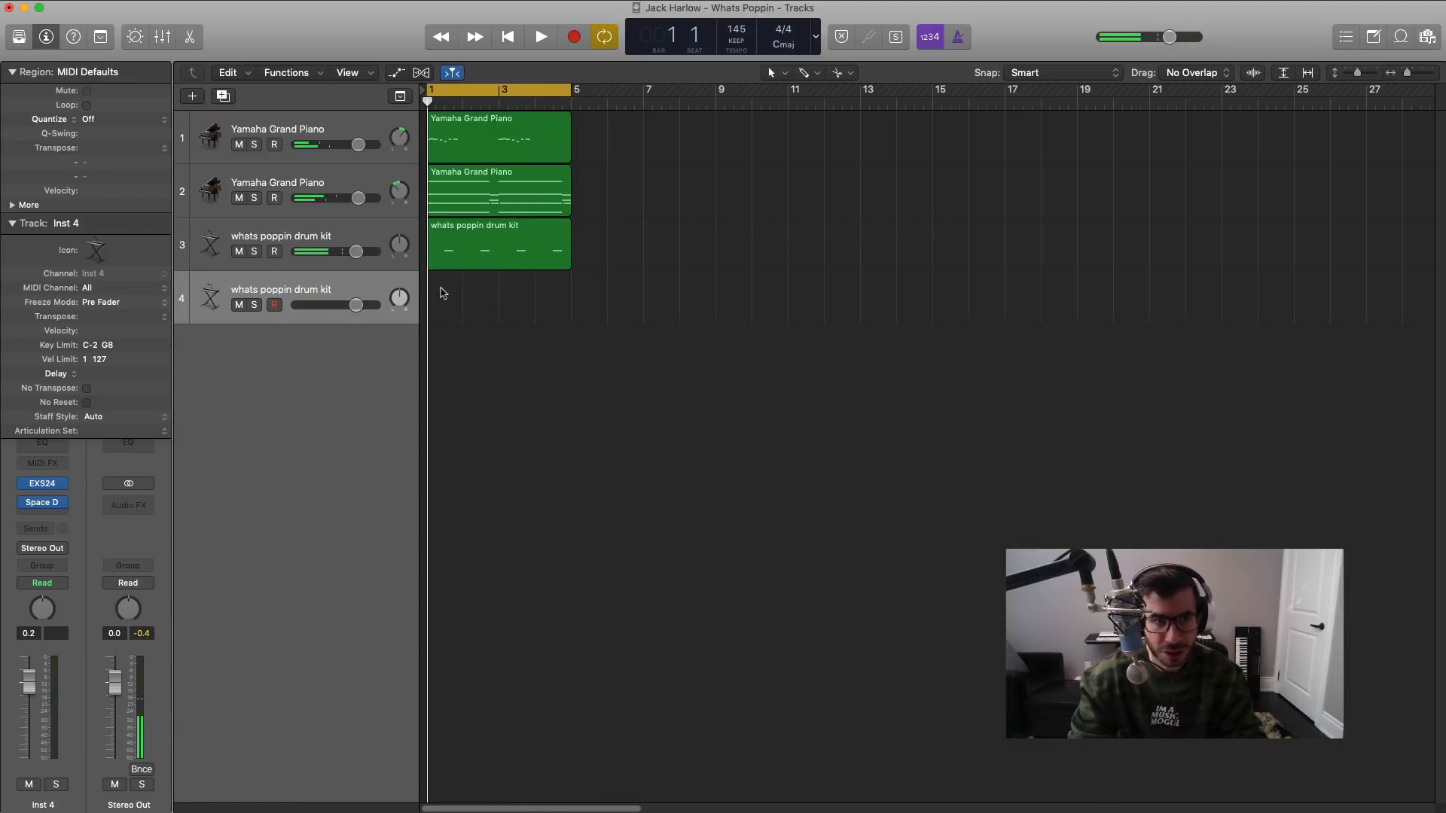
drag(459, 313, 570, 307)
key(e)
Step: Change the Piano Roll's secondary tool from Pencil to the Brush Tool, leaving the time quantize at 1/16 Note
click(819, 346)
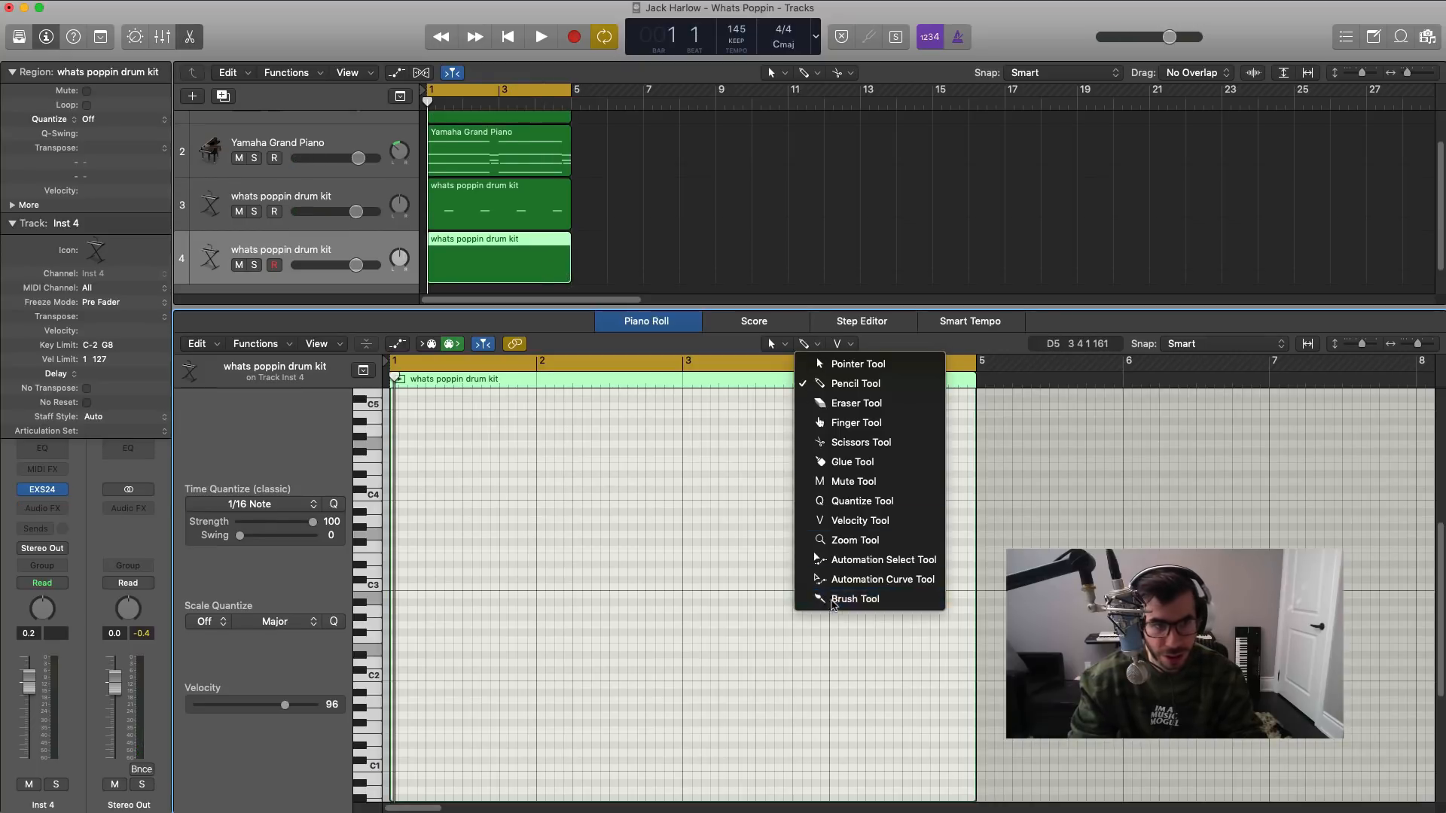
click(843, 601)
click(234, 504)
click(450, 492)
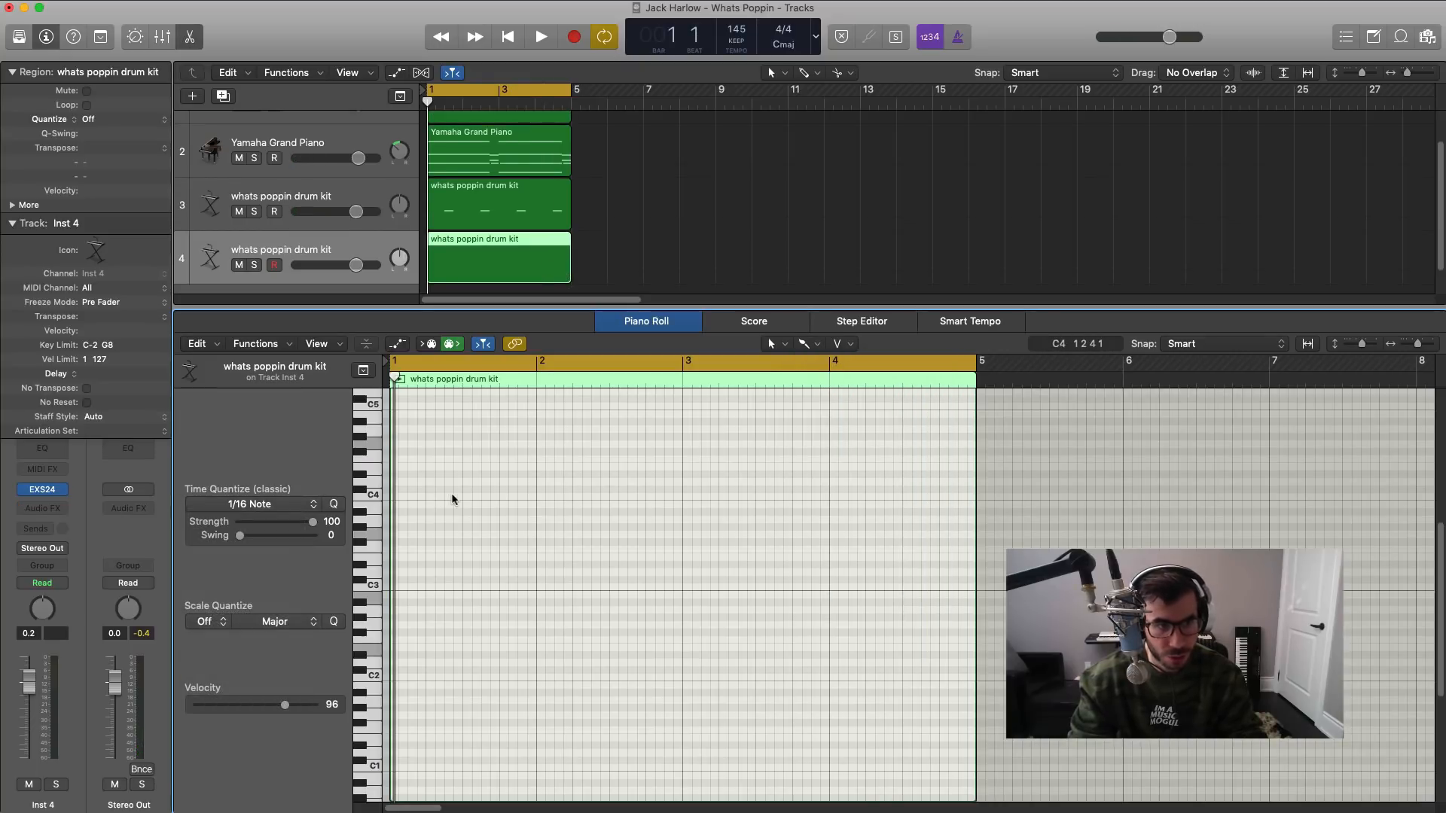
Step: Set the time quantize to 1/8 Note and fill track 4's four-bar region with continuous eighth notes on F#3
scroll(444, 498, up, 1)
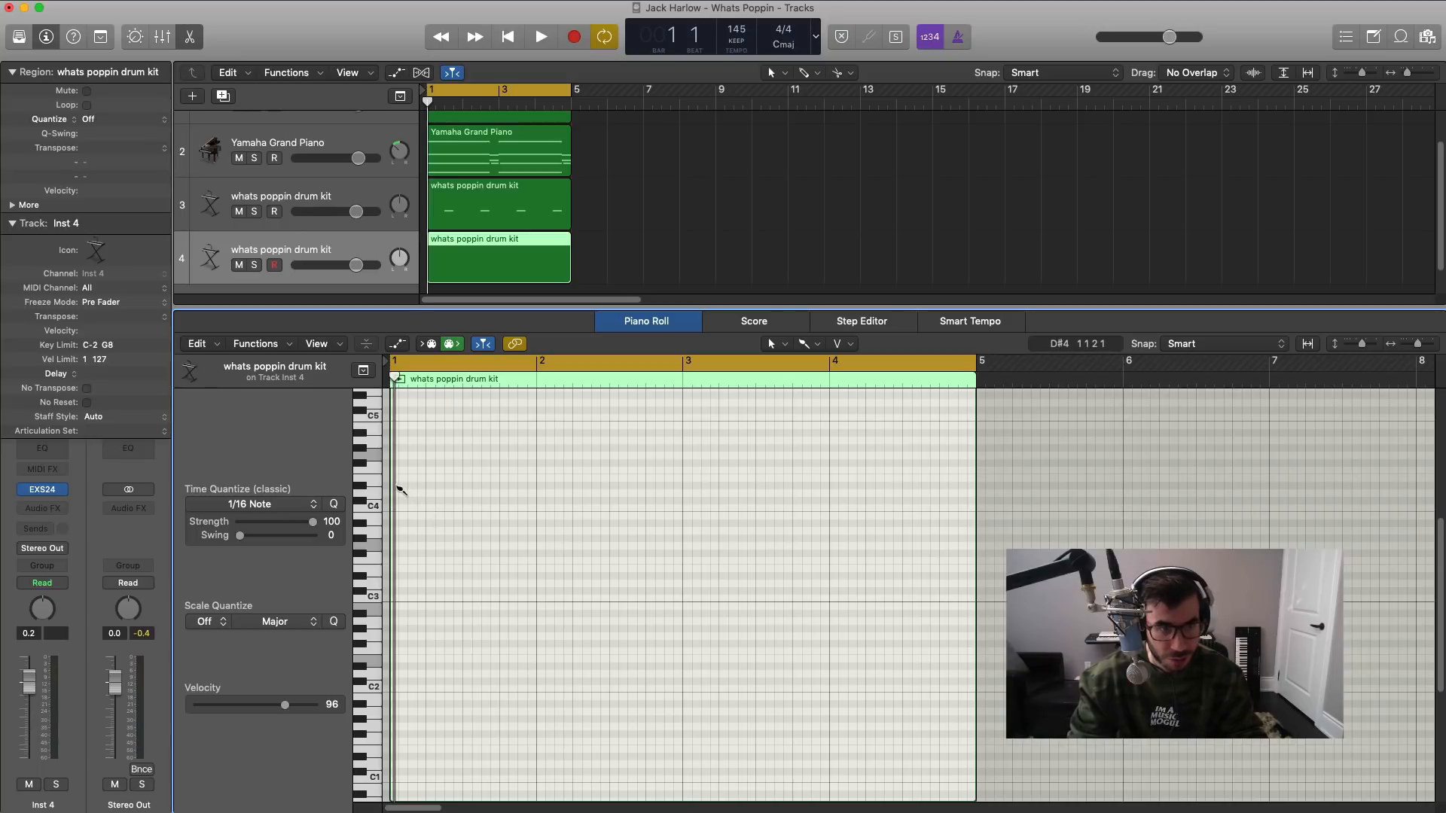
scroll(422, 486, up, 2)
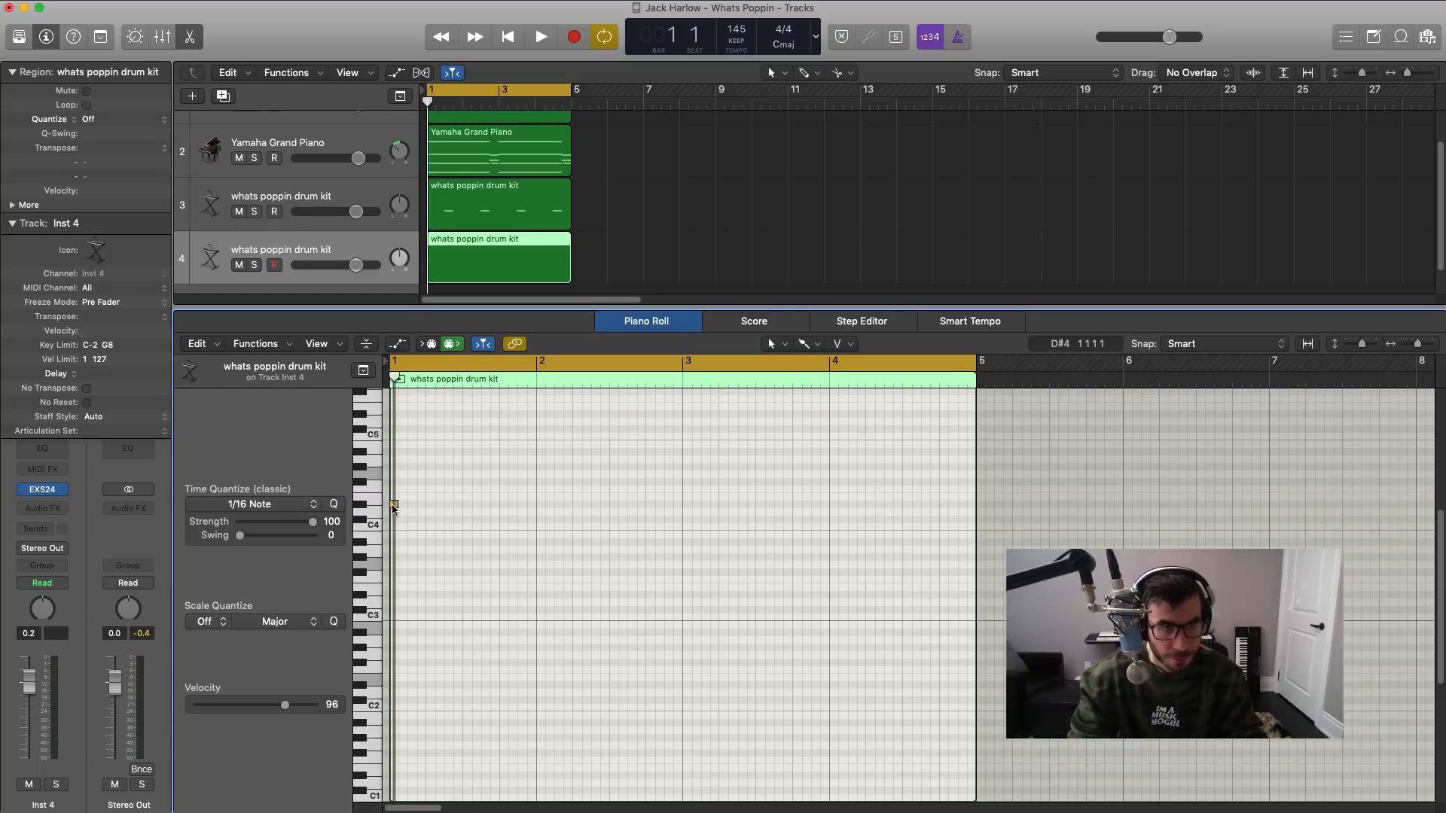
mouse_move(395, 505)
mouse_down()
mouse_move(394, 588)
mouse_move(395, 575)
mouse_move(458, 579)
mouse_up()
click(280, 506)
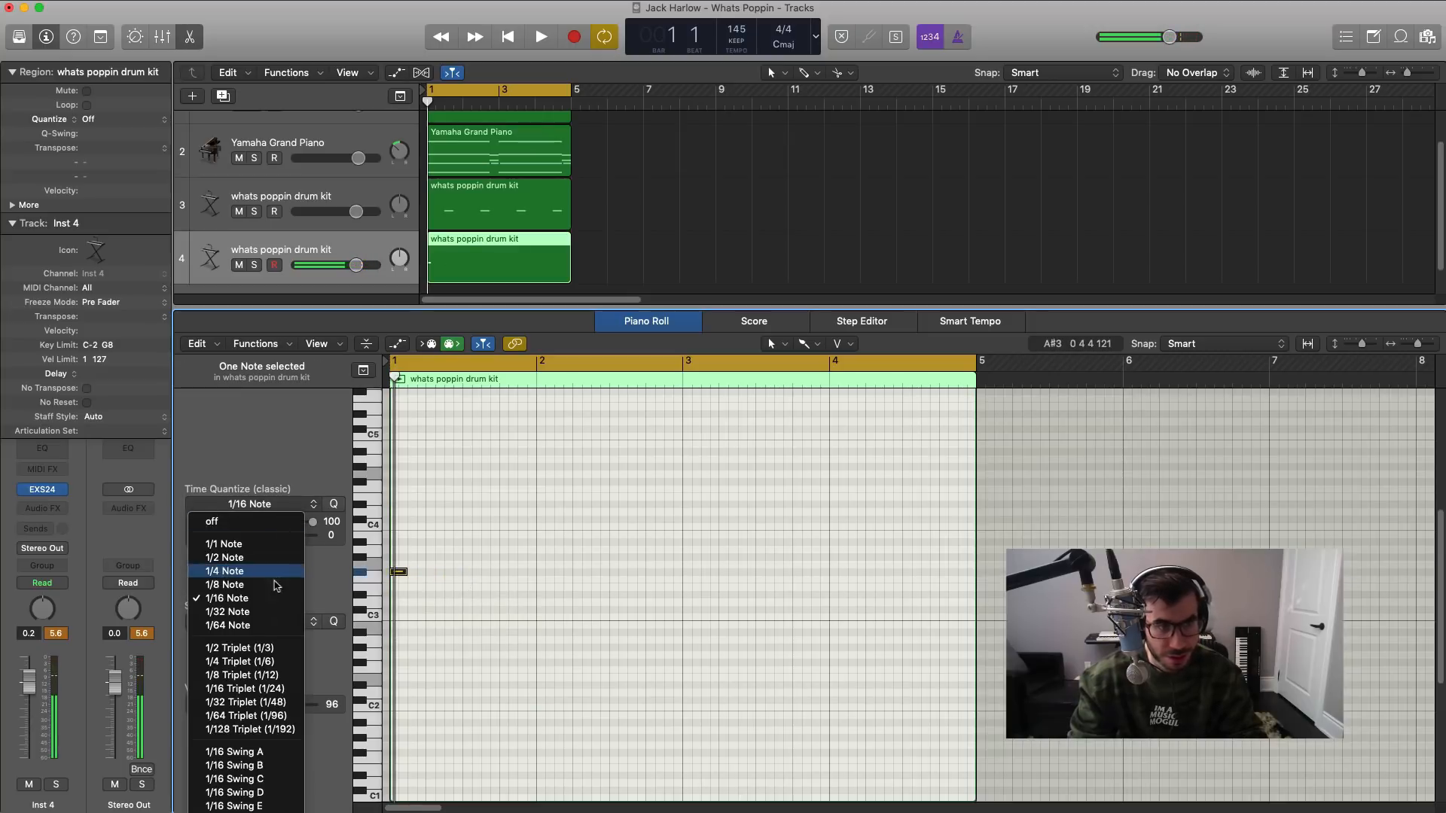
click(226, 585)
drag(412, 575, 536, 576)
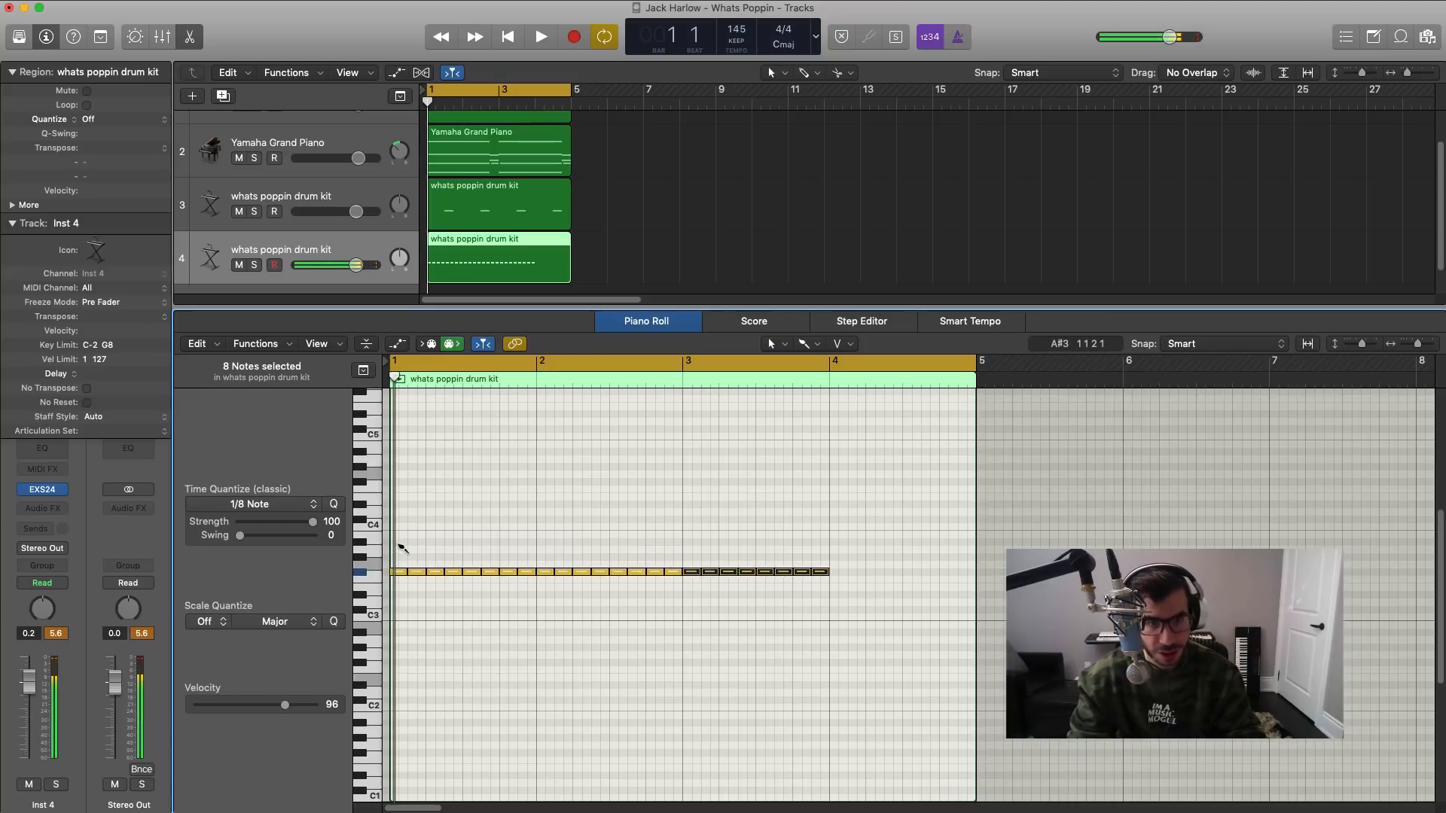
Step: Raise drum track 3's volume slightly and set track 4's volume to 0.4 dB while playing the loop
key(space)
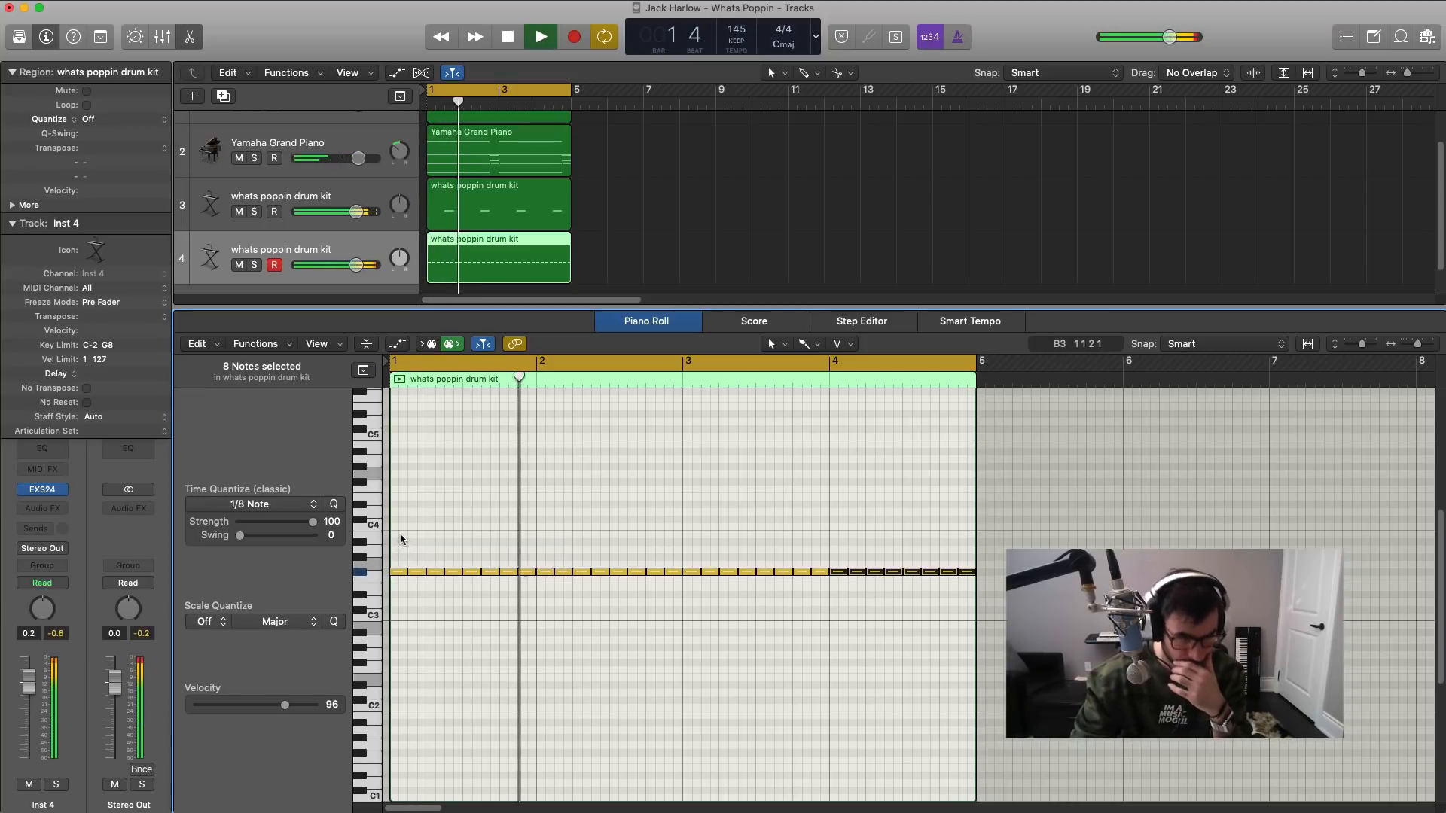
drag(356, 265, 355, 263)
drag(355, 211, 358, 211)
drag(356, 265, 359, 273)
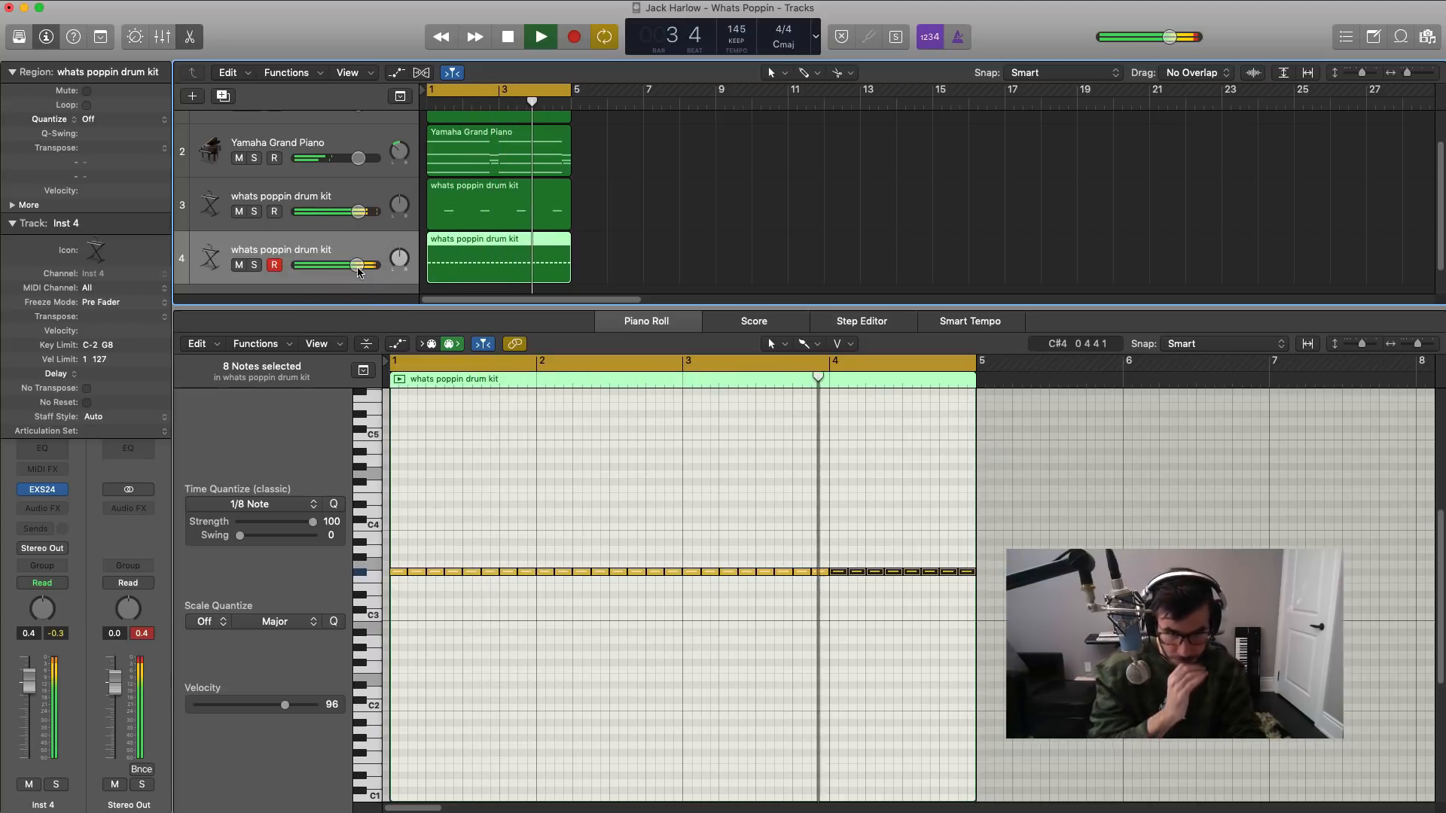
key(space)
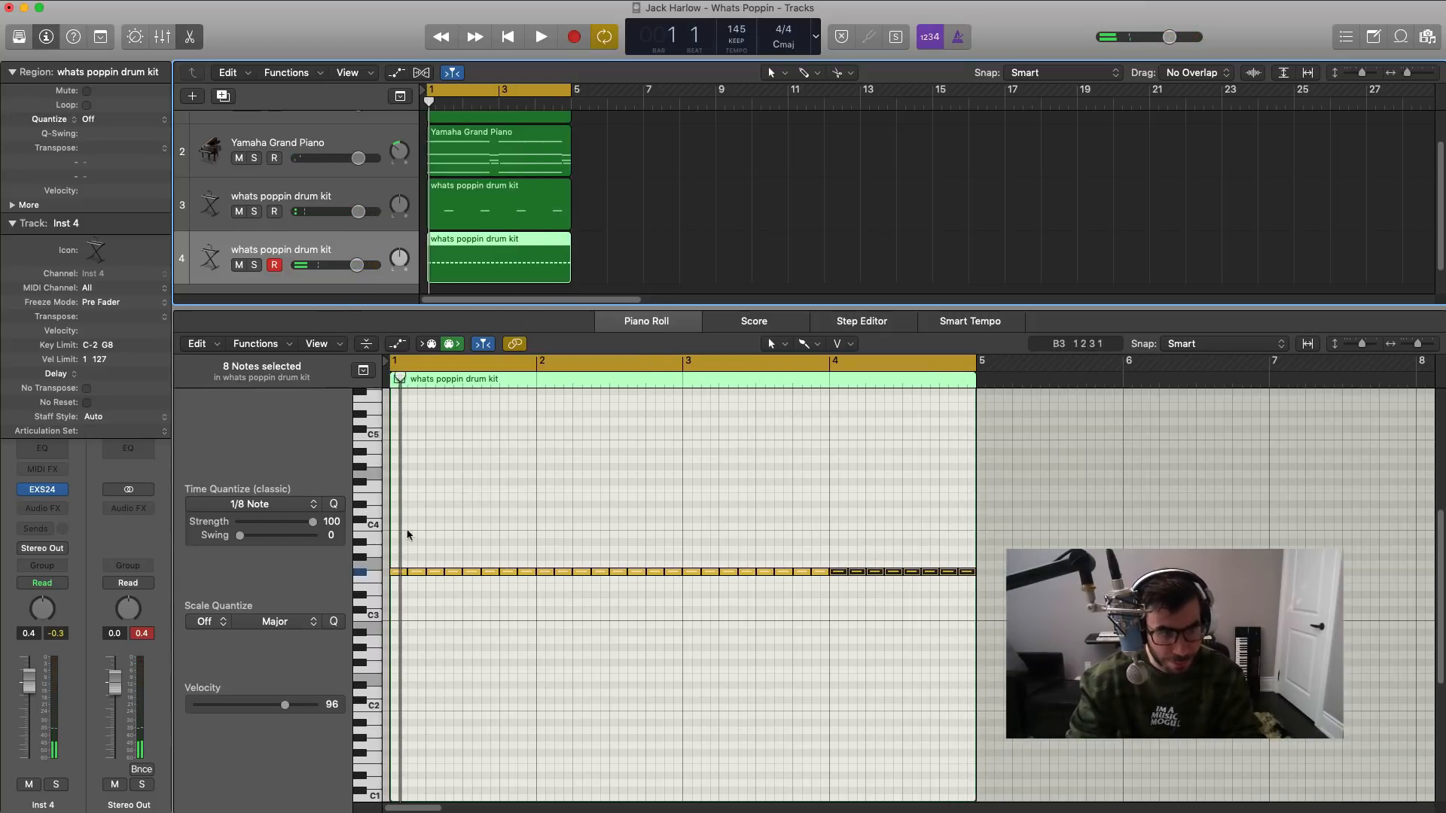
Step: Try replacing the F#3 eighth note at 1 2 3 with two sixteenth notes, using 1/16 Note quantize, and audition the roll
click(286, 504)
click(248, 597)
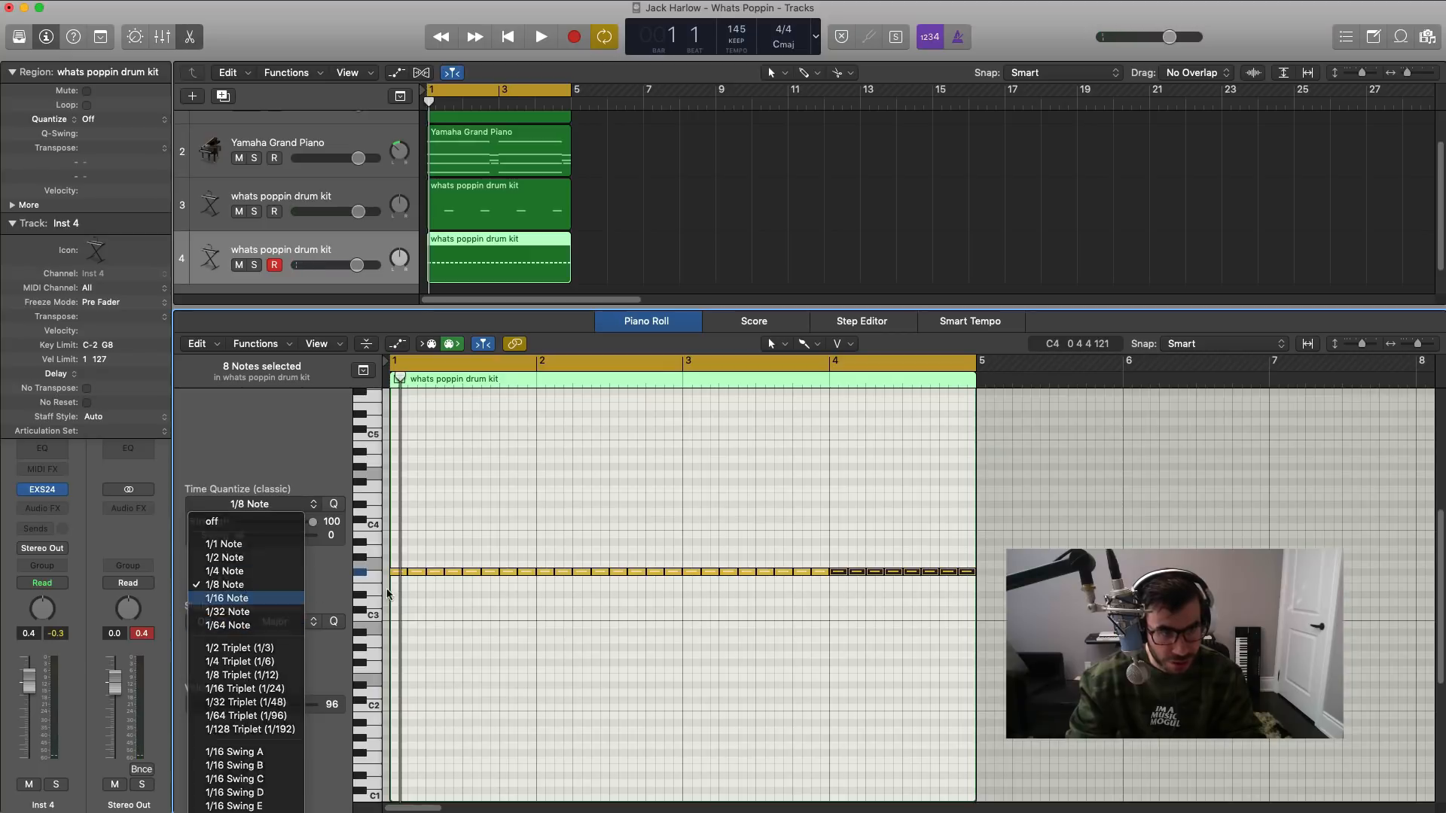
key(super+Right)
key(super+Right)
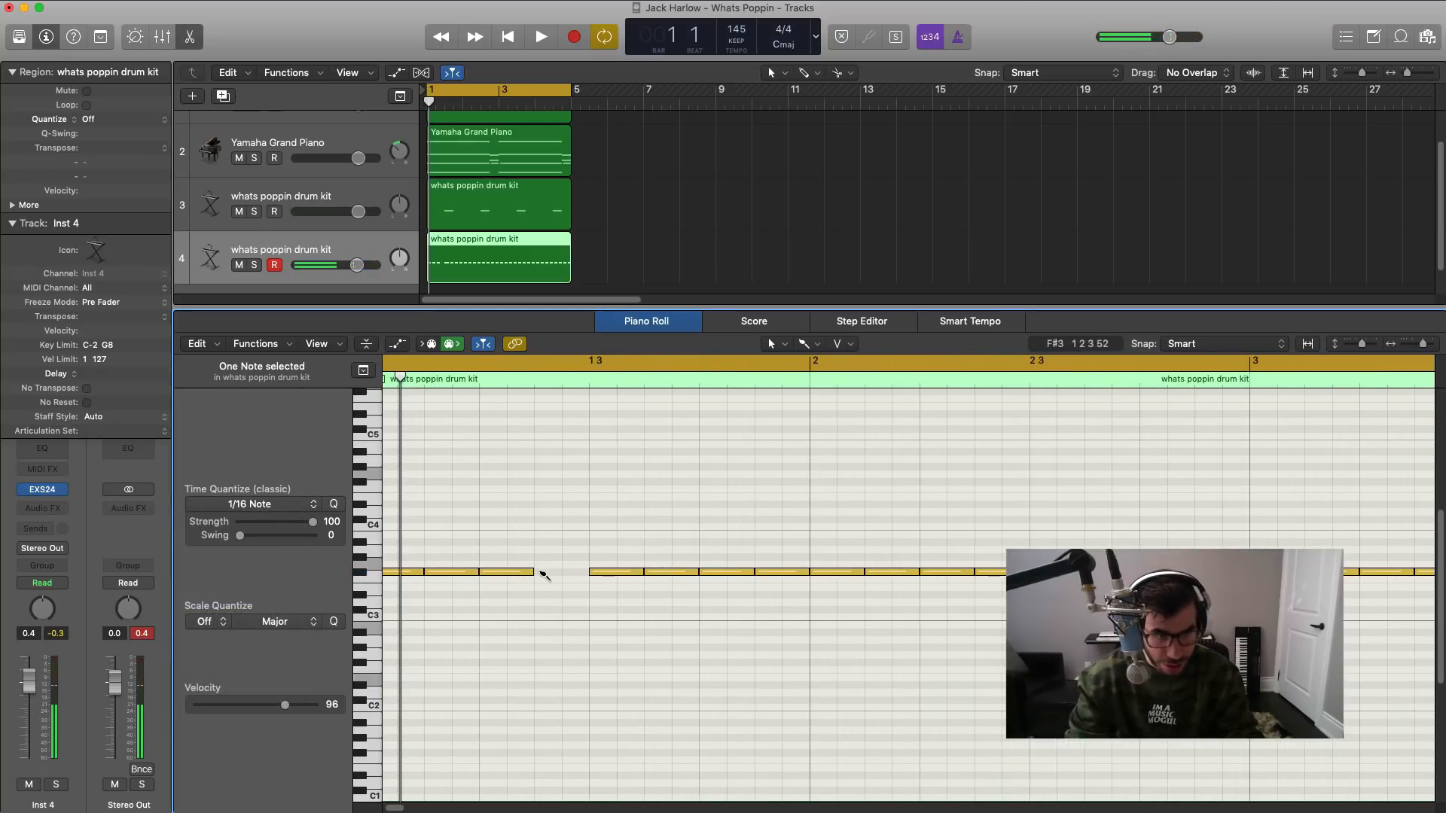
key(space)
super+click(562, 573)
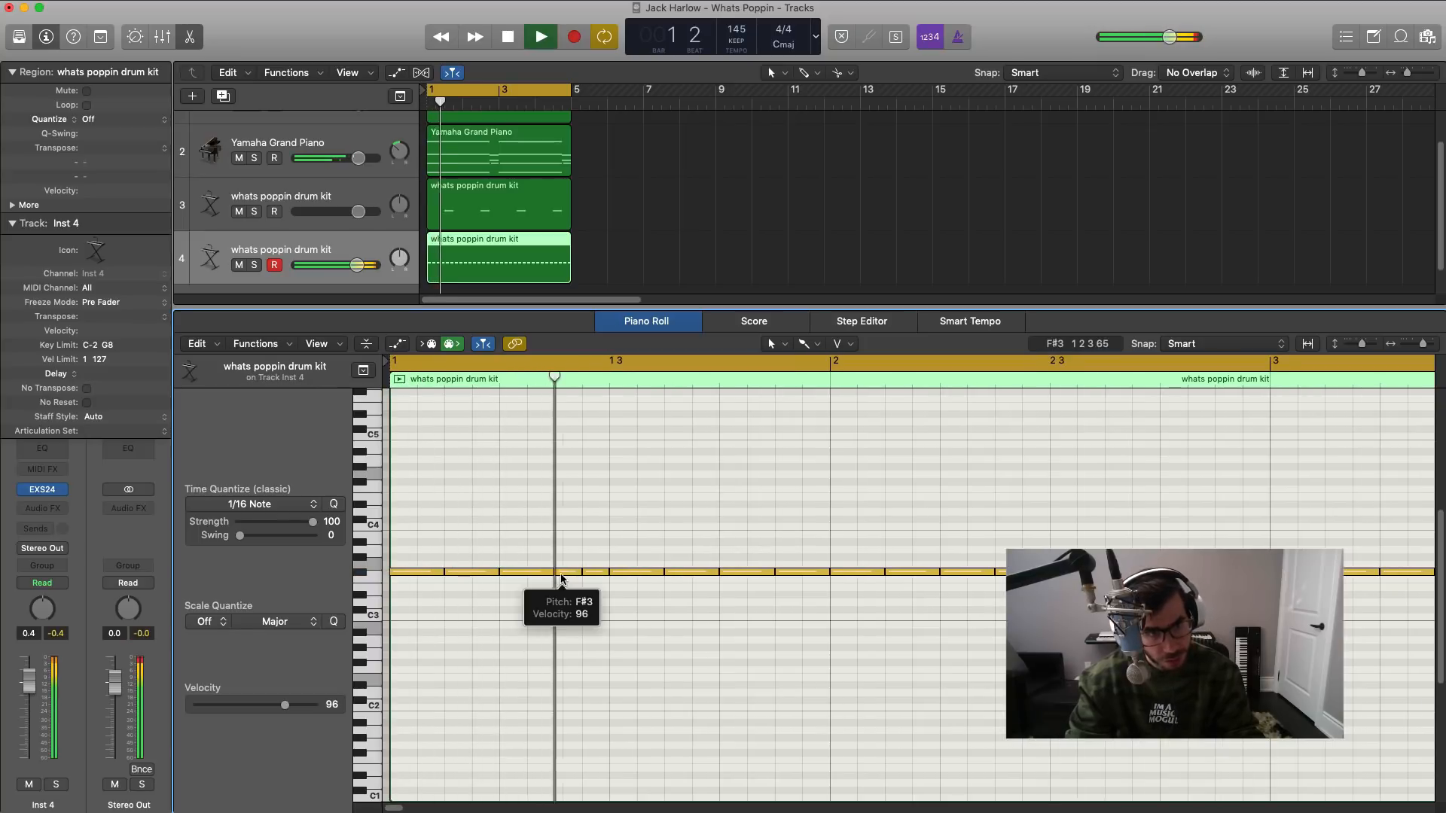
key(space)
Step: Erase the two sixteenth notes at 1 2 3, set the time quantize to 1/32 Note, and fill the gap with four 1/32 notes
drag(568, 557, 575, 578)
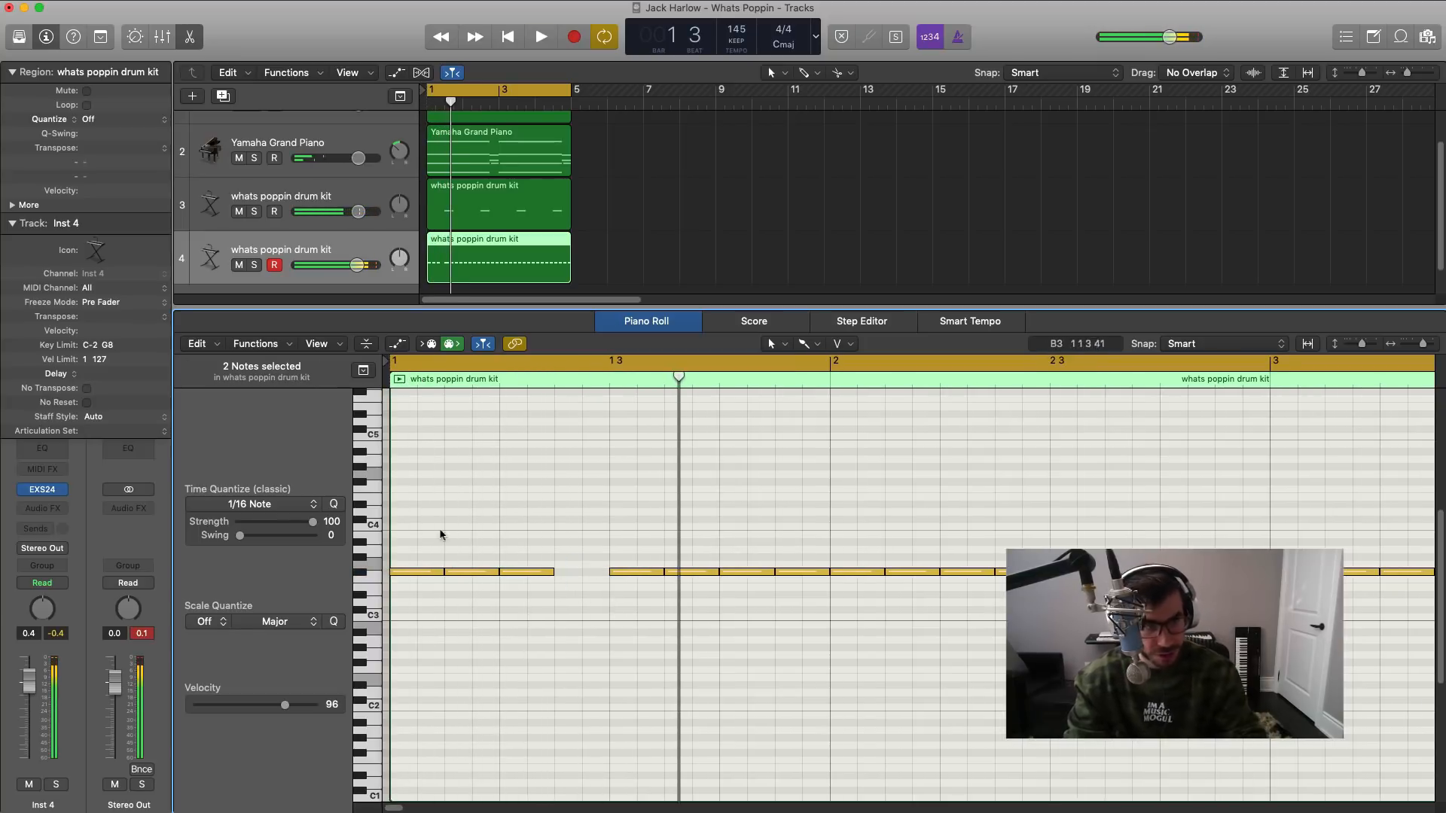
click(294, 507)
click(260, 612)
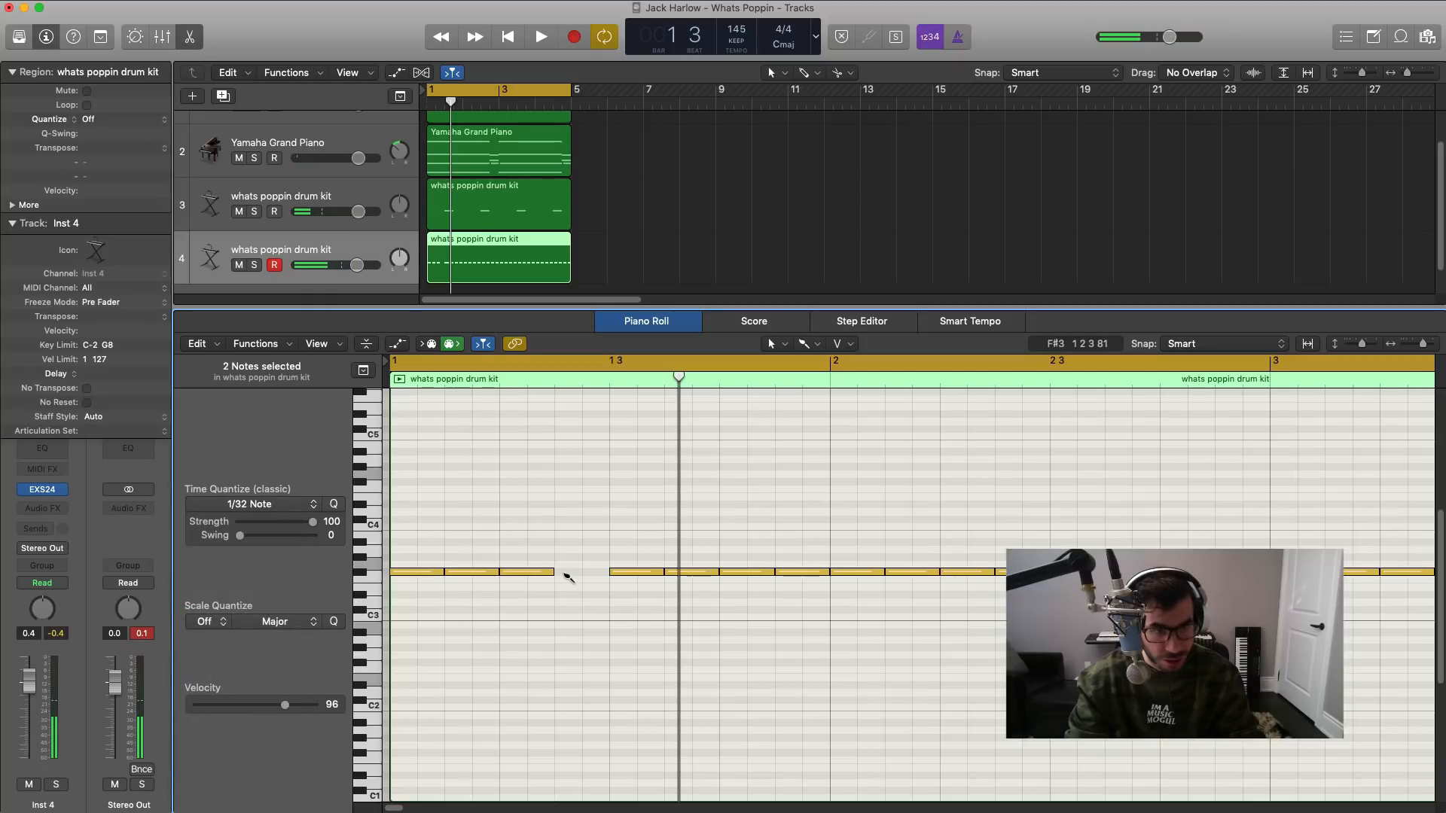
key(space)
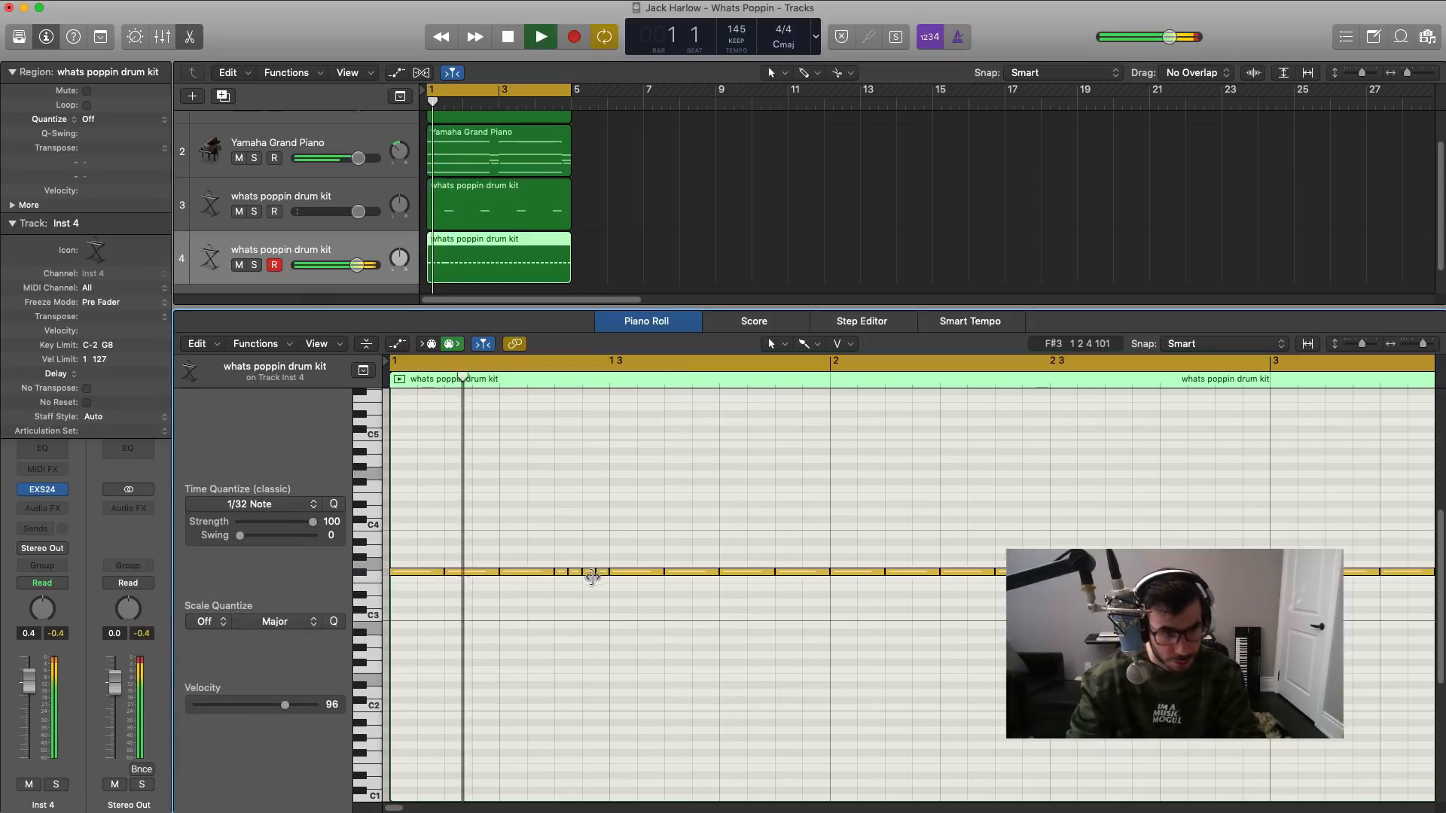
key(space)
Step: Replace the first F#3 eighth note of bar 2 with four 1/32 notes and play the loop
click(834, 573)
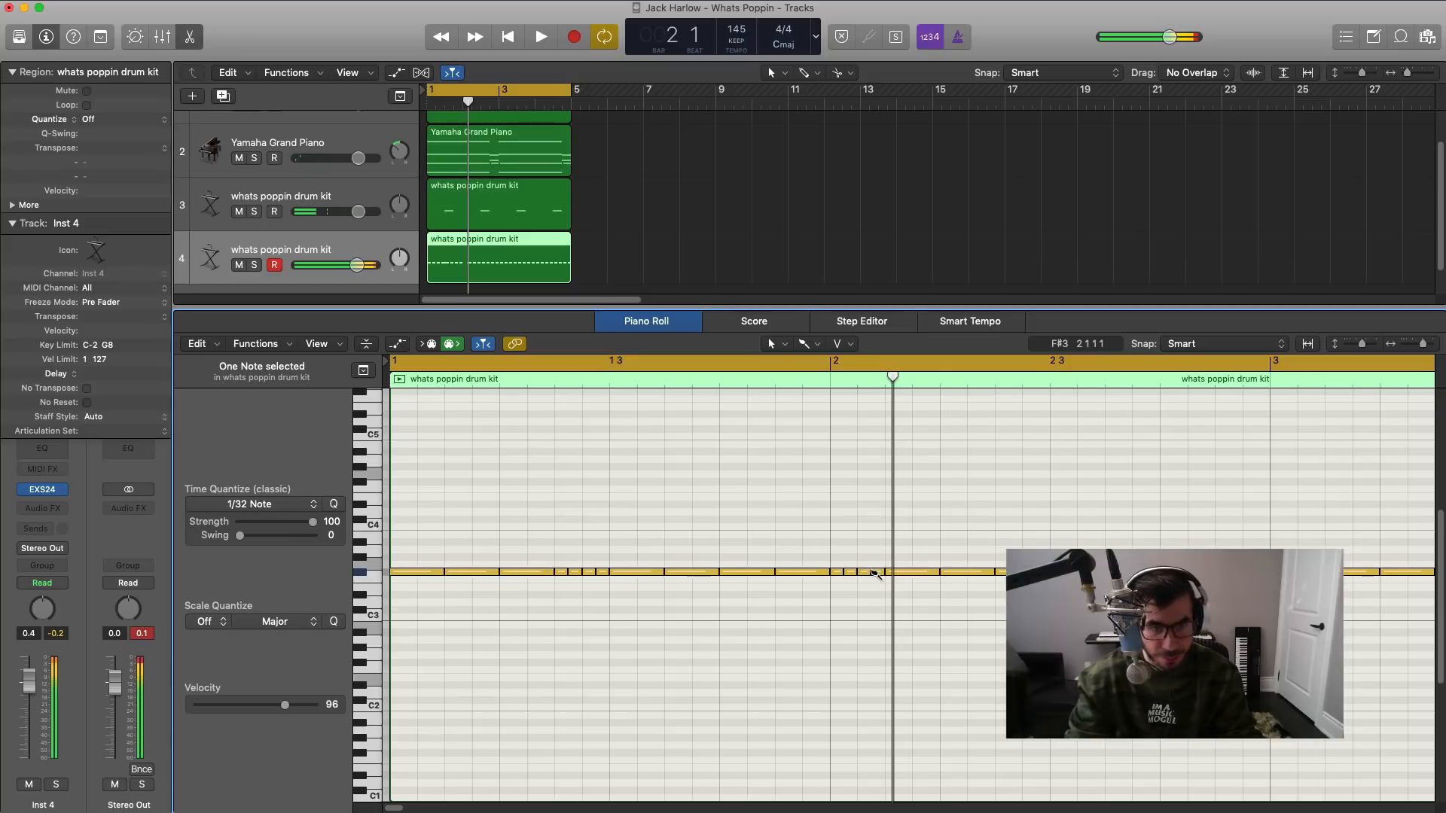
drag(874, 574, 877, 574)
key(space)
key(super+Left)
key(super+Left)
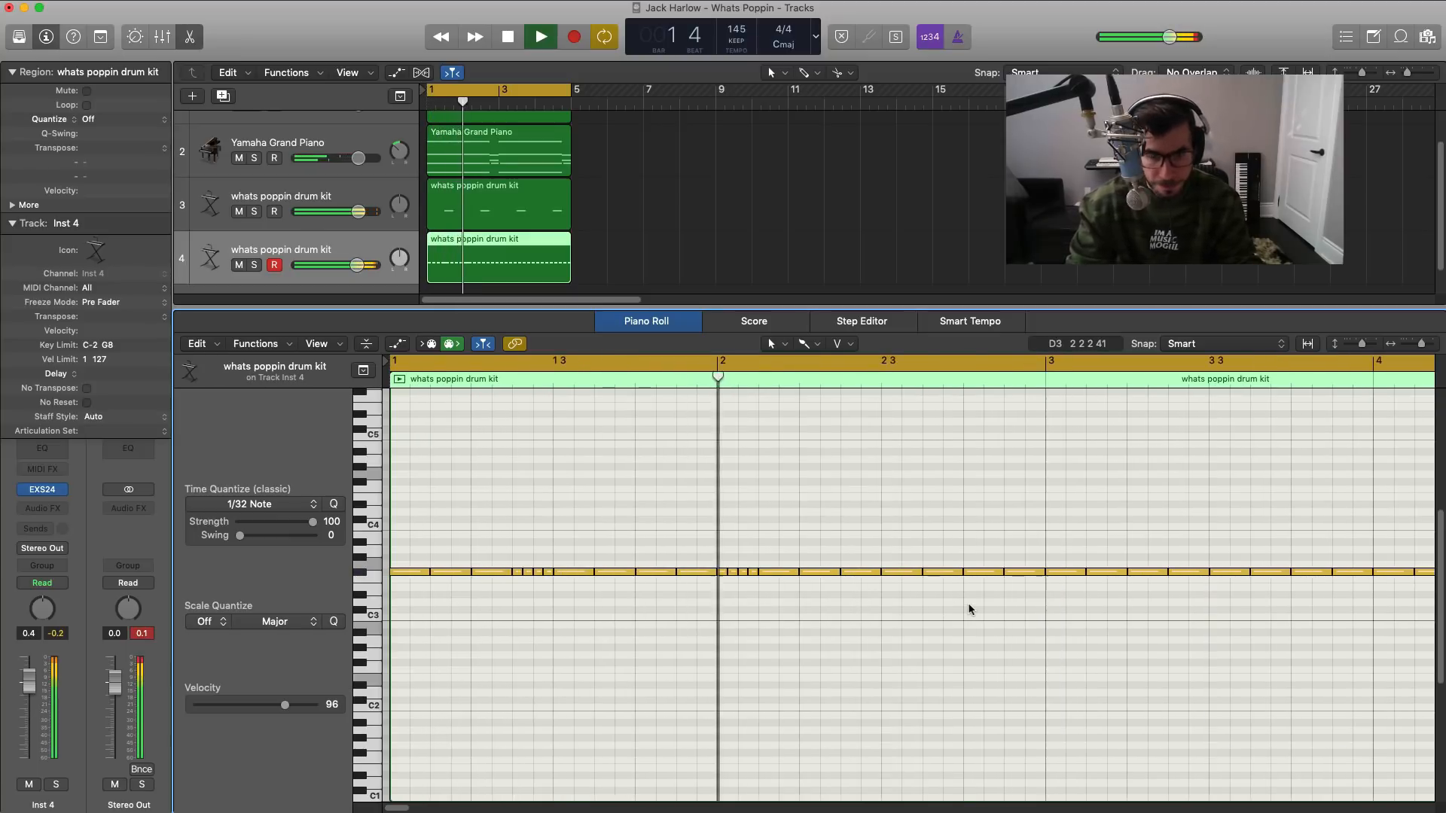
key(super+Left)
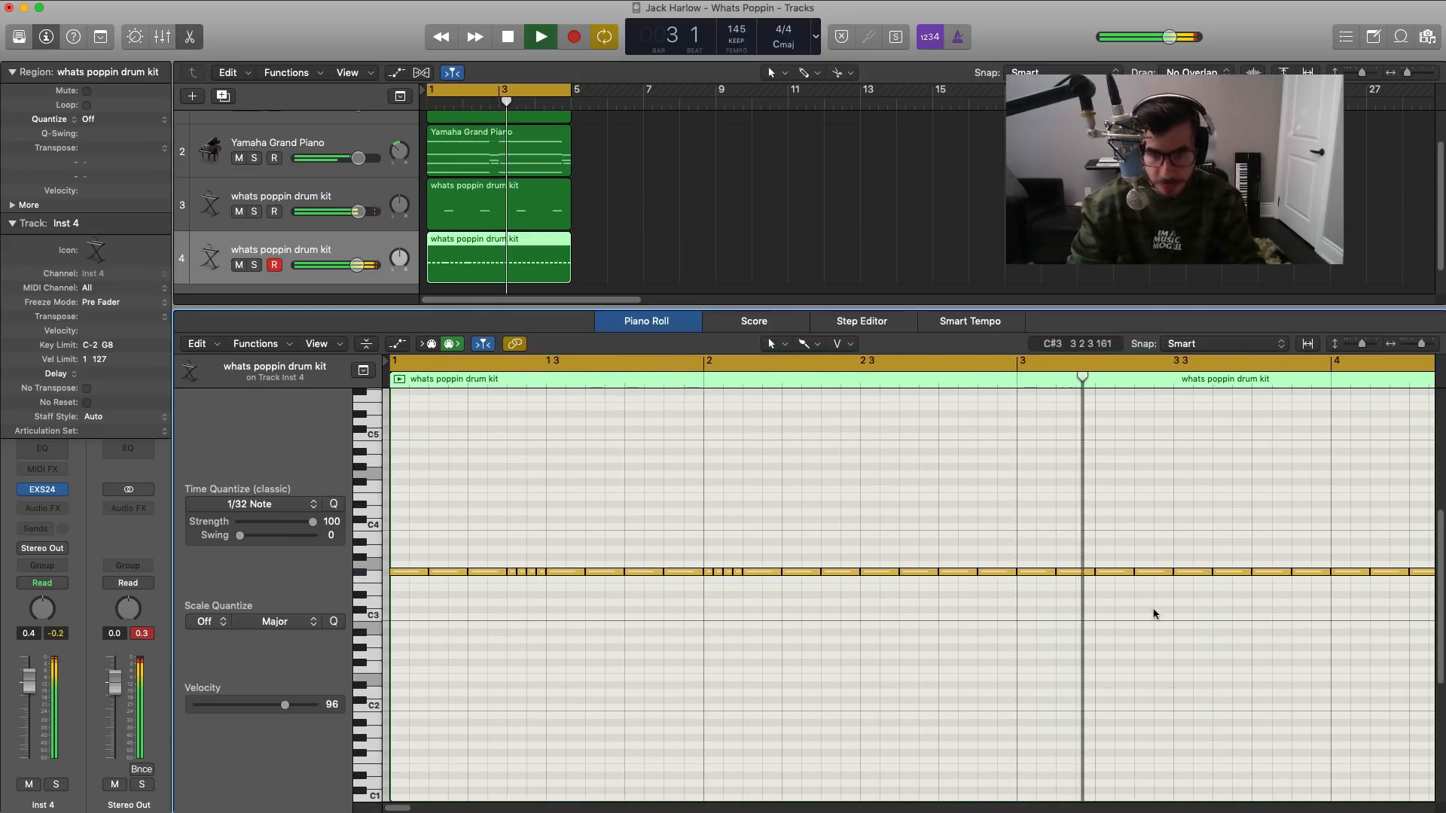
Step: Replace the last F#3 eighth note of bar 3 with four 1/32 notes and play the whole four-bar region
key(space)
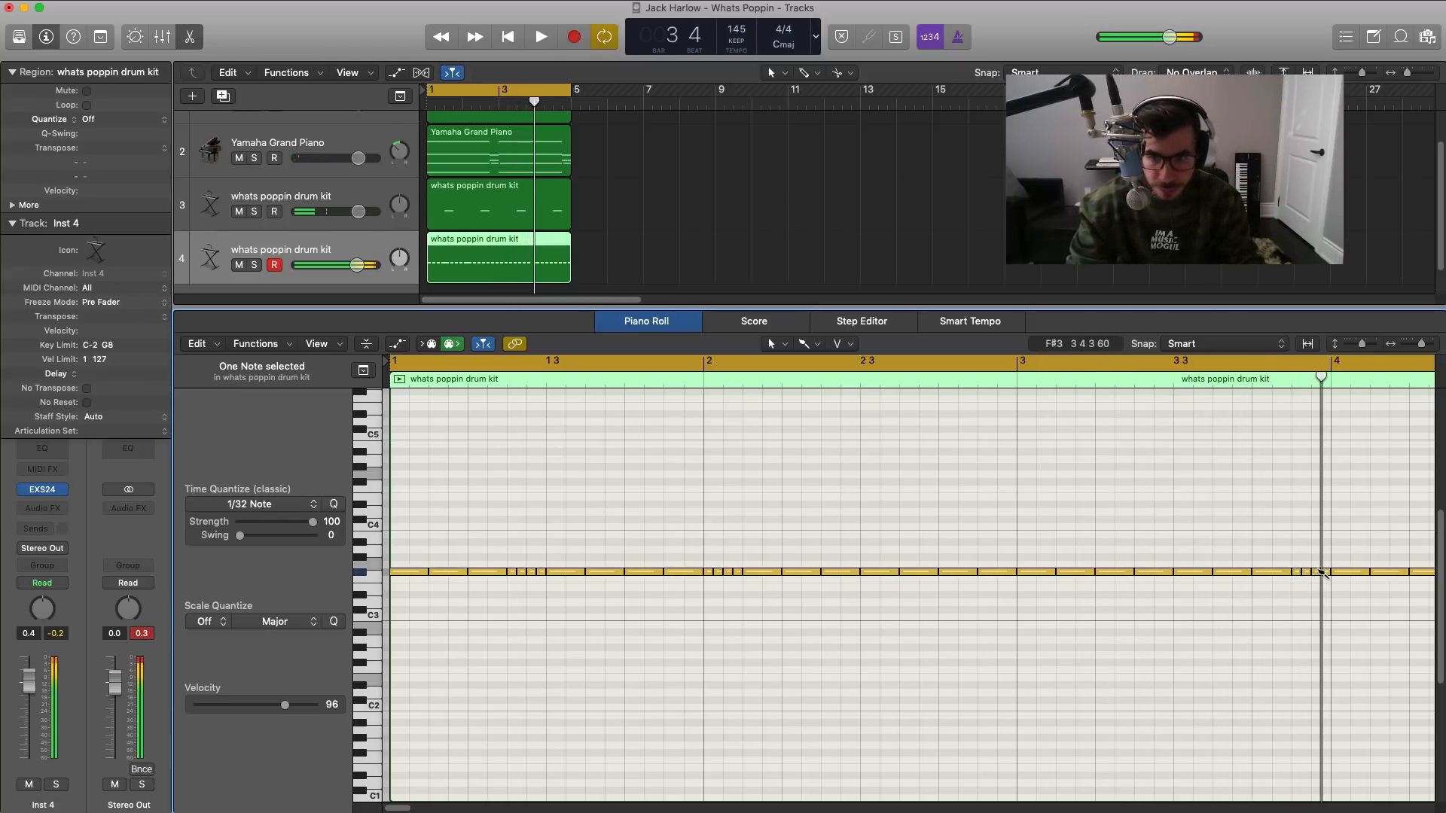
click(1280, 594)
key(space)
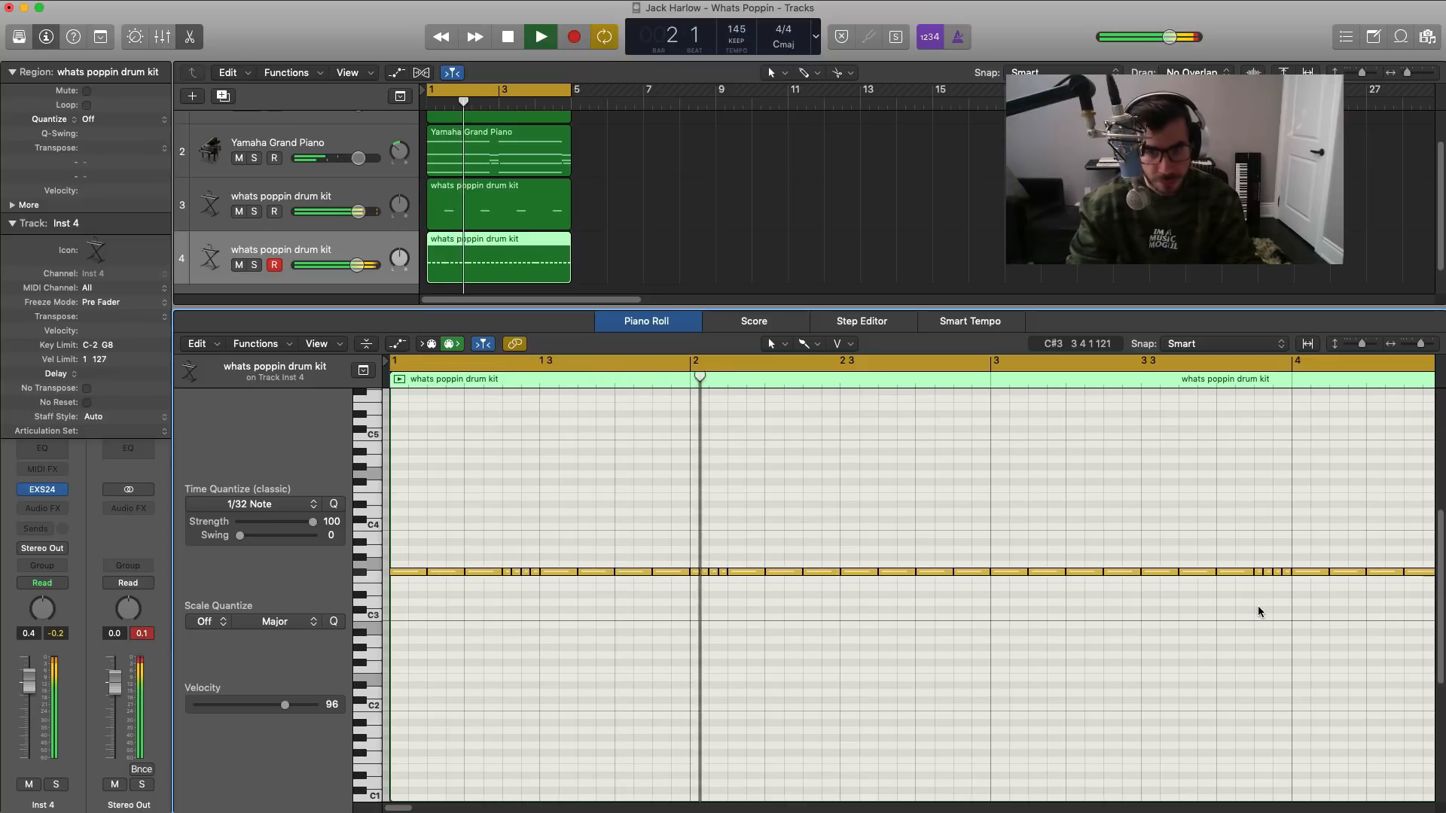
scroll(1257, 605, down, 3)
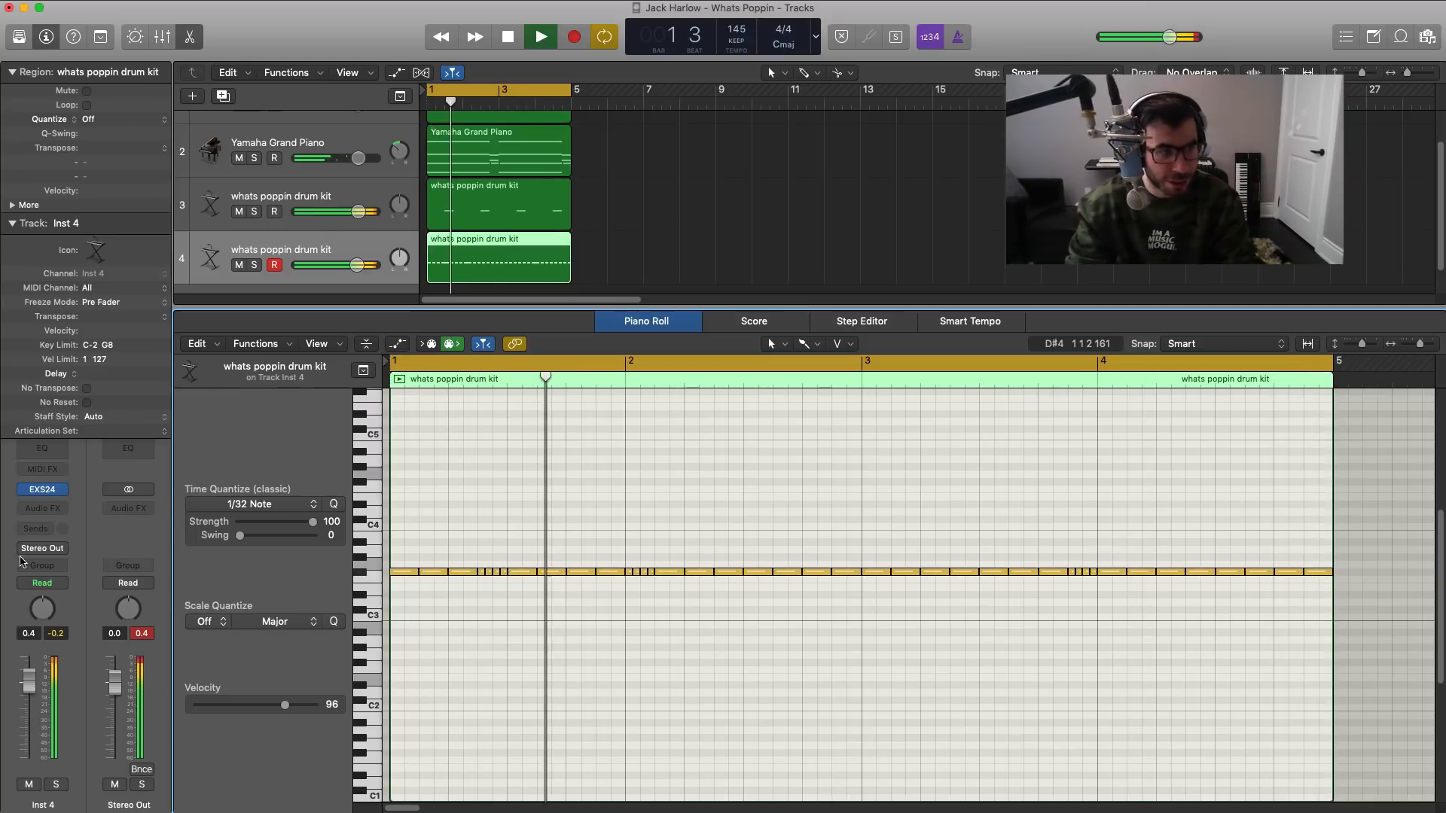
Step: Add a stereo Sample Delay to track 4, set Delay Left to 96 samples during playback, and close the plug-in
key(space)
click(42, 509)
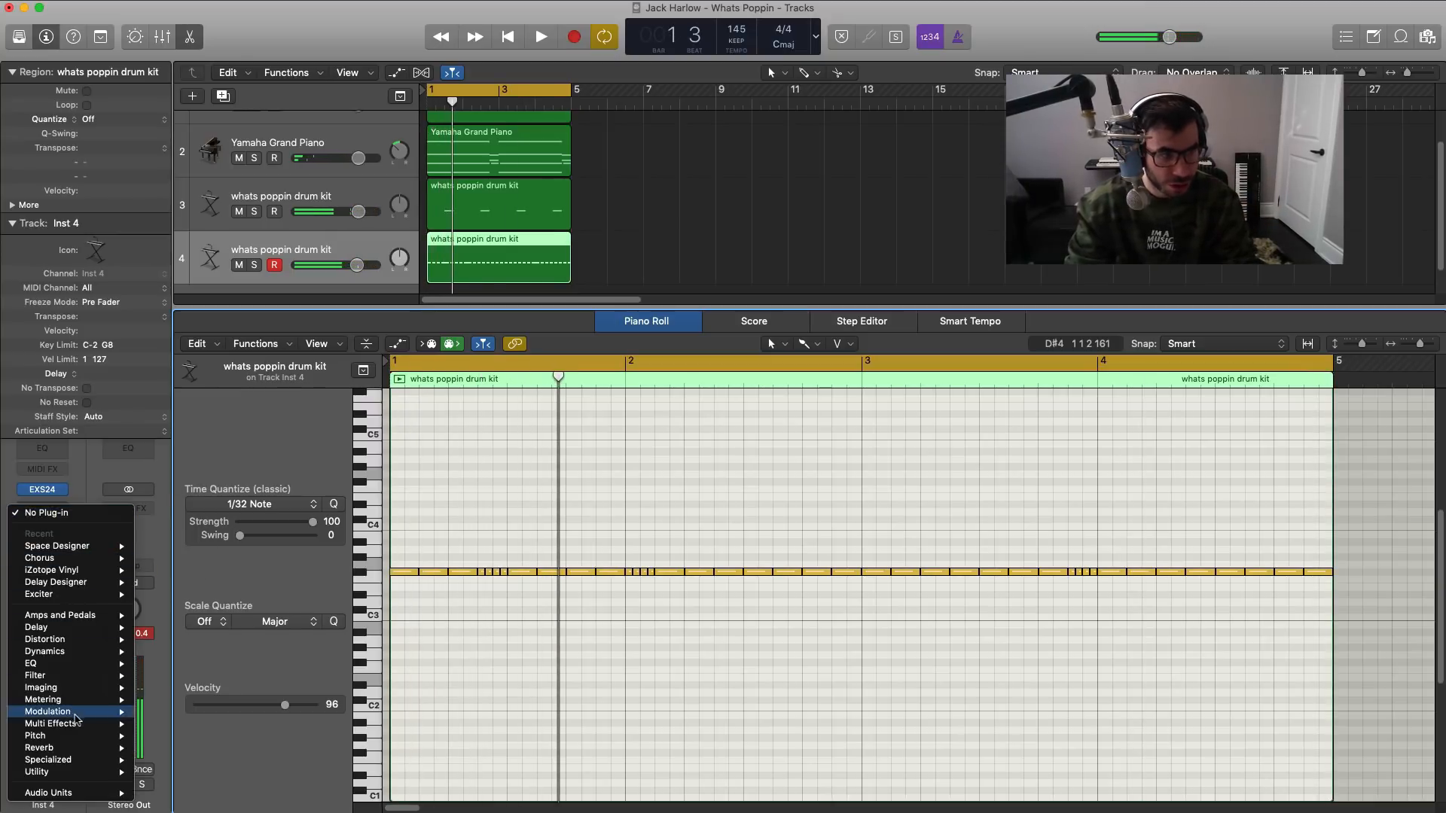
mouse_move(69, 627)
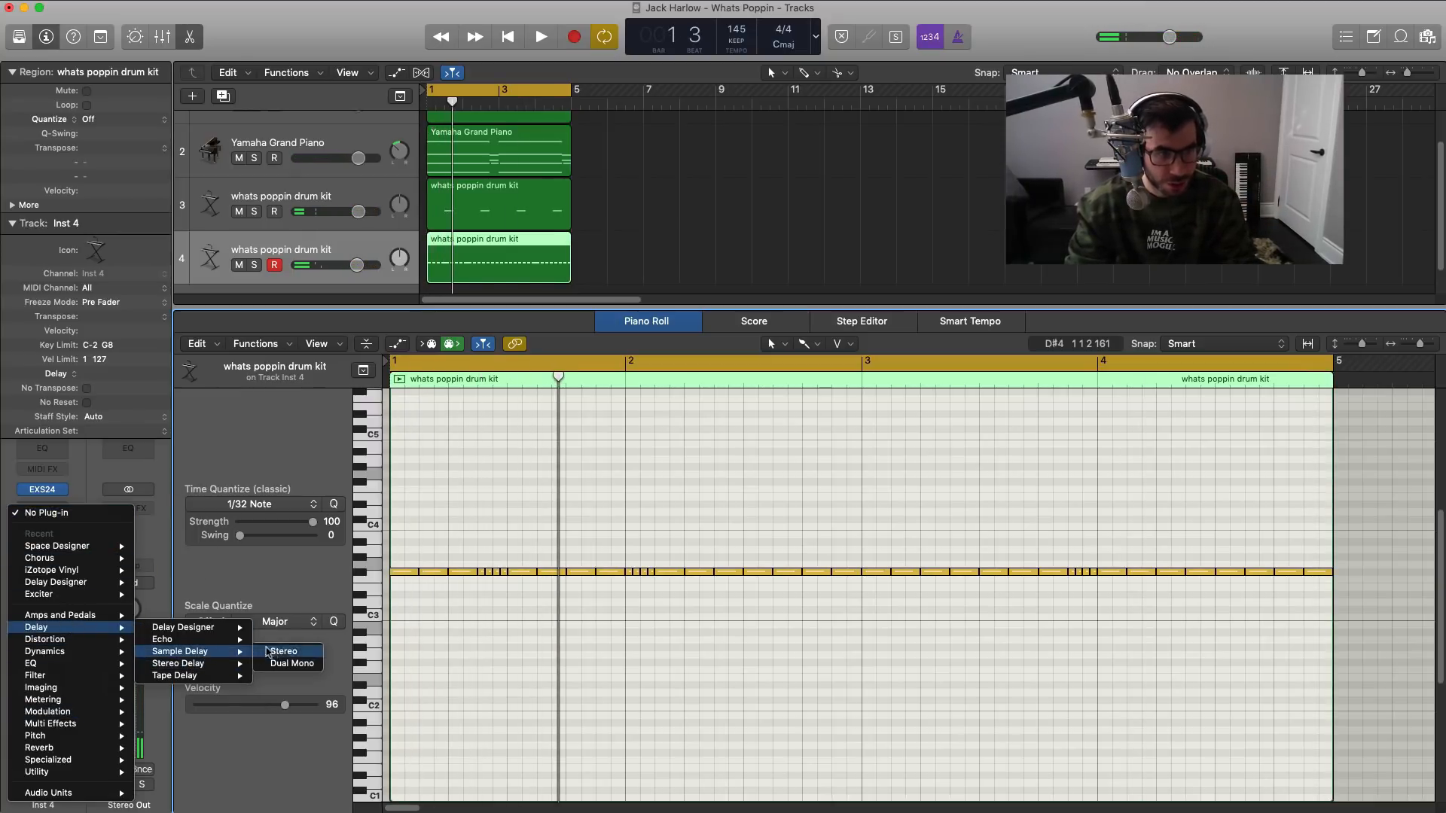
click(266, 652)
key(space)
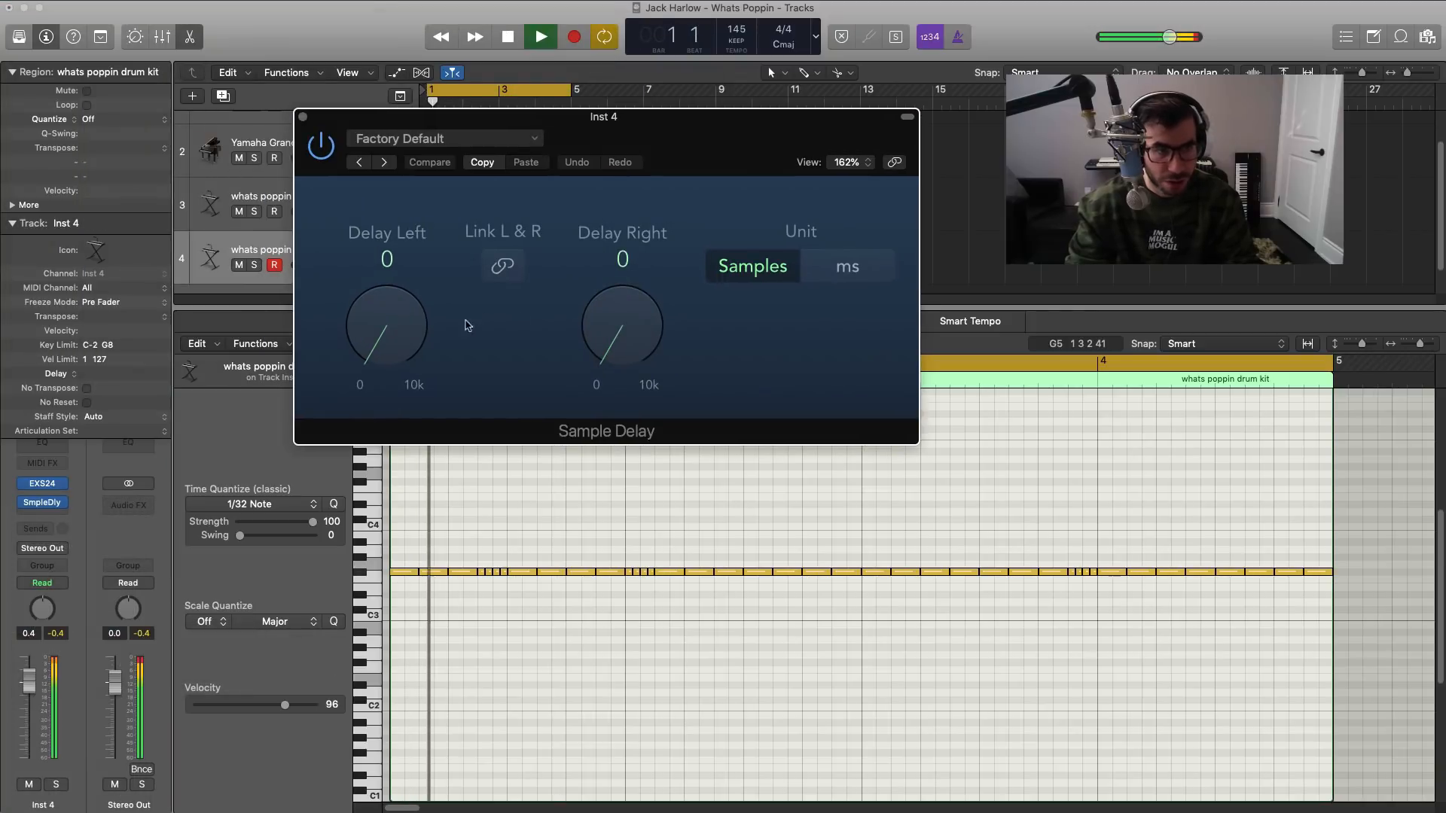
drag(419, 331, 407, 335)
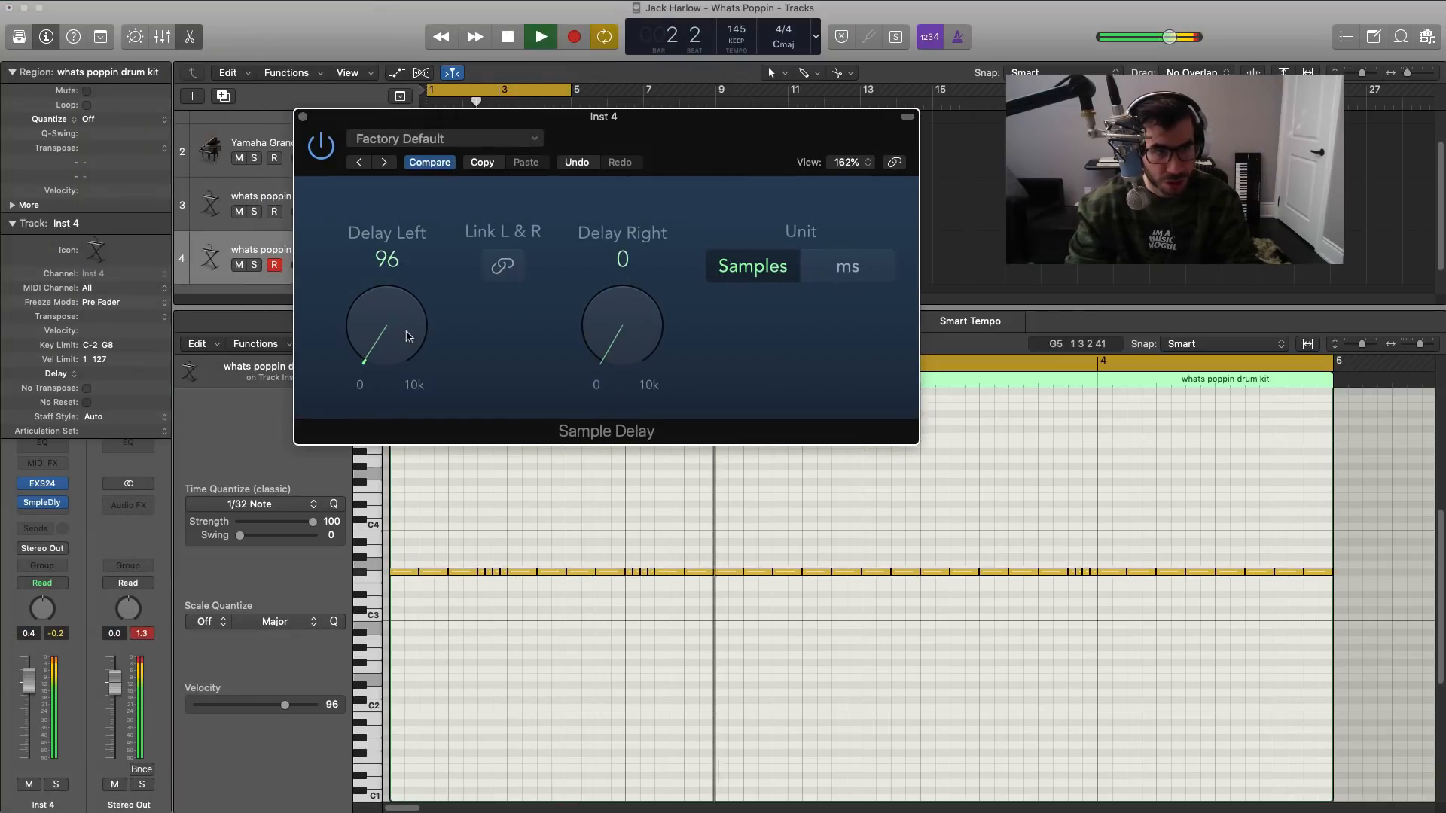
click(303, 118)
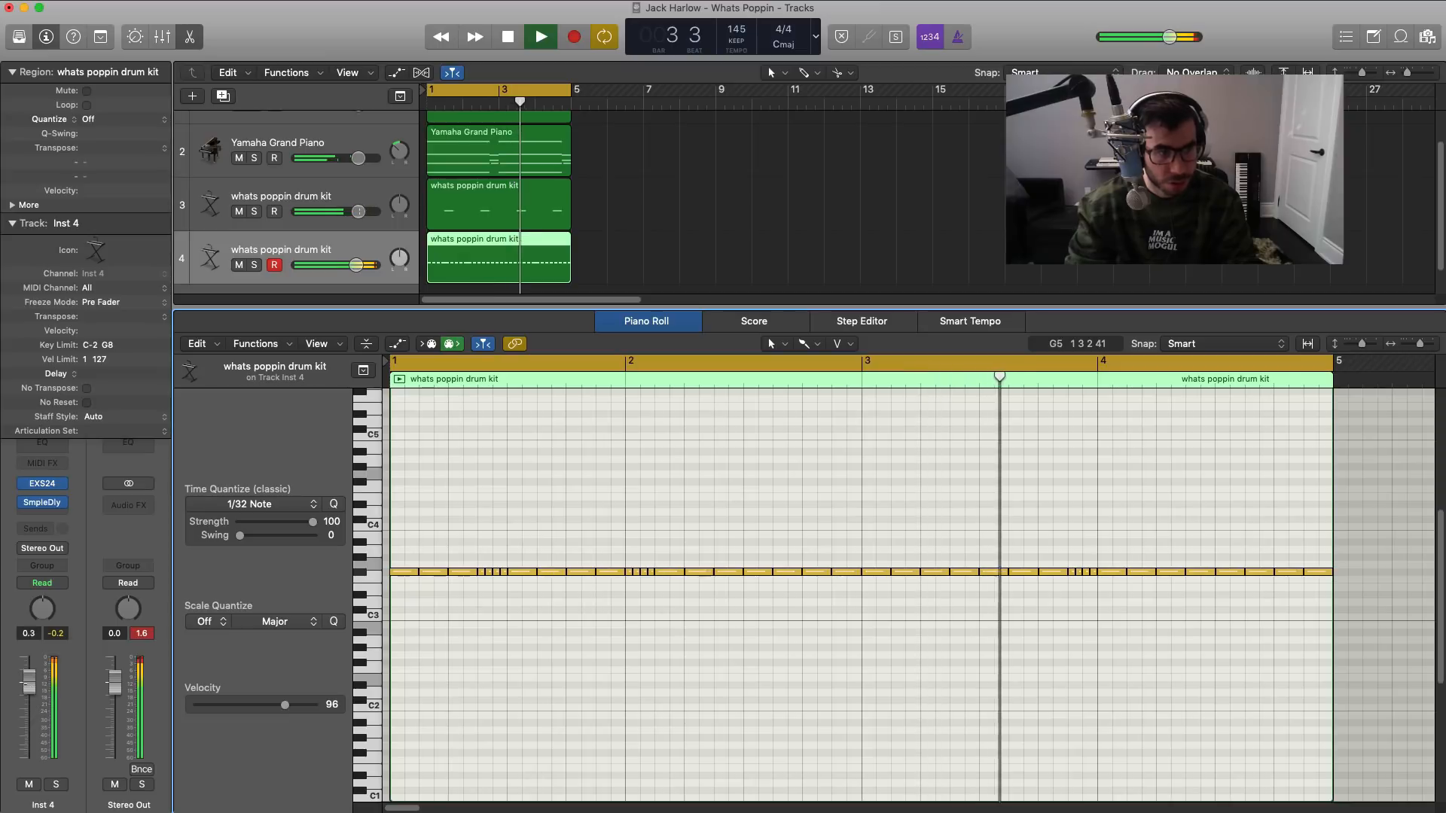
Step: Lower track 4's volume to -0.8 dB, and raise both Yamaha Grand Piano tracks together, bringing the first to 1.5 dB
drag(28, 682, 30, 693)
key(e)
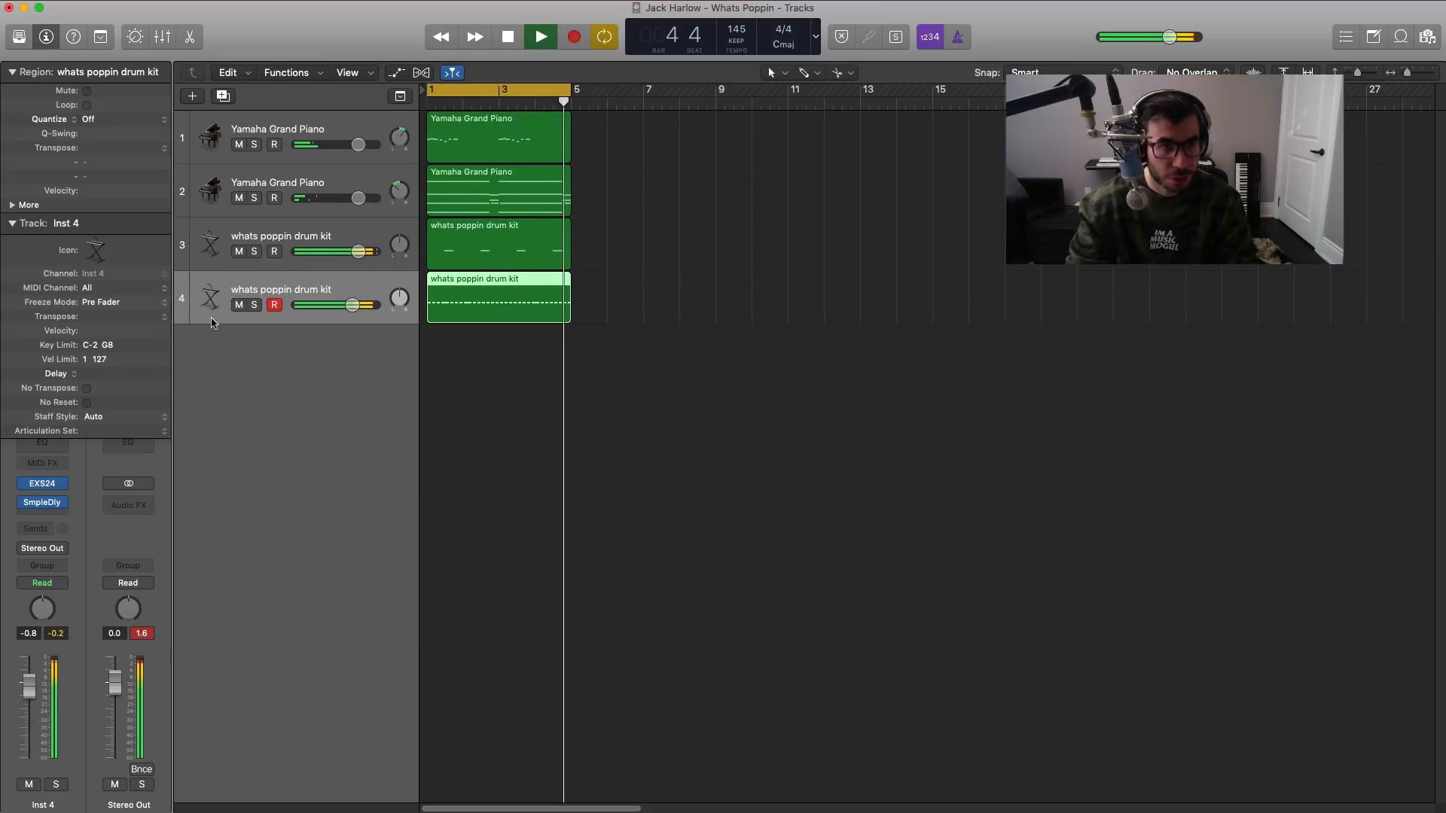
click(284, 138)
shift+click(302, 174)
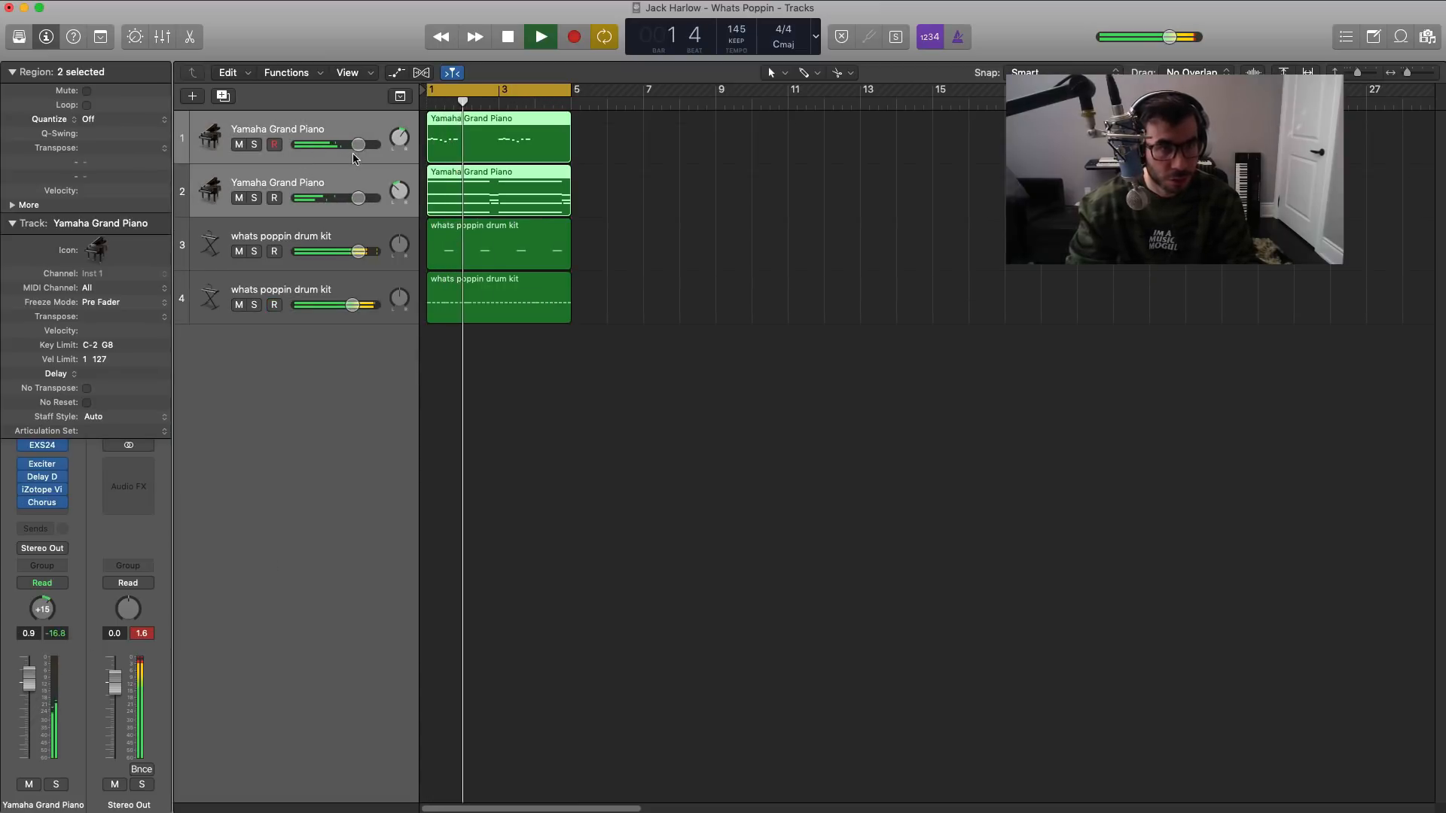
drag(359, 144, 360, 144)
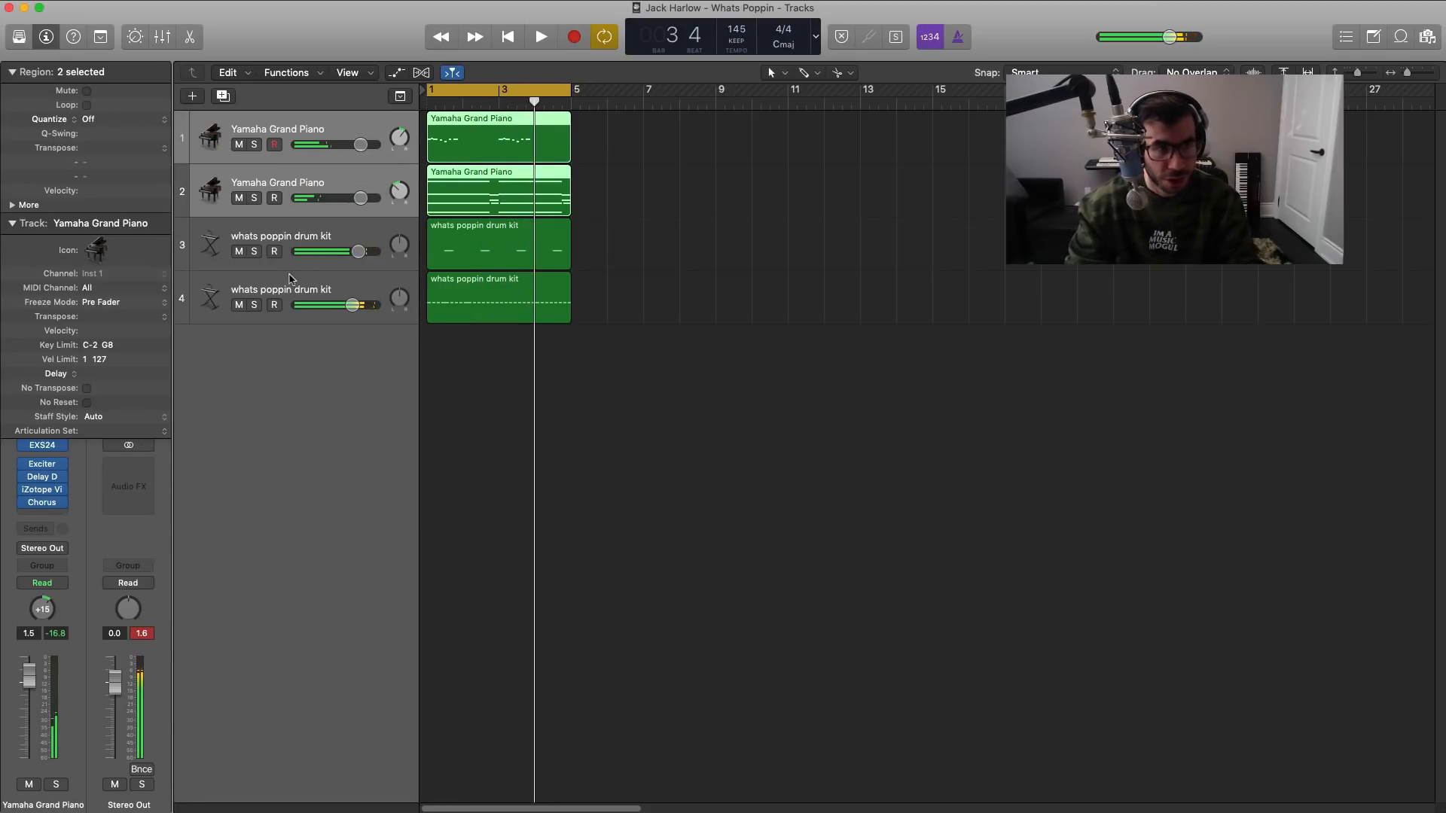
Step: Duplicate drum kit track 4 with its settings and remove the Sample Delay from the new track 5
click(290, 279)
click(223, 96)
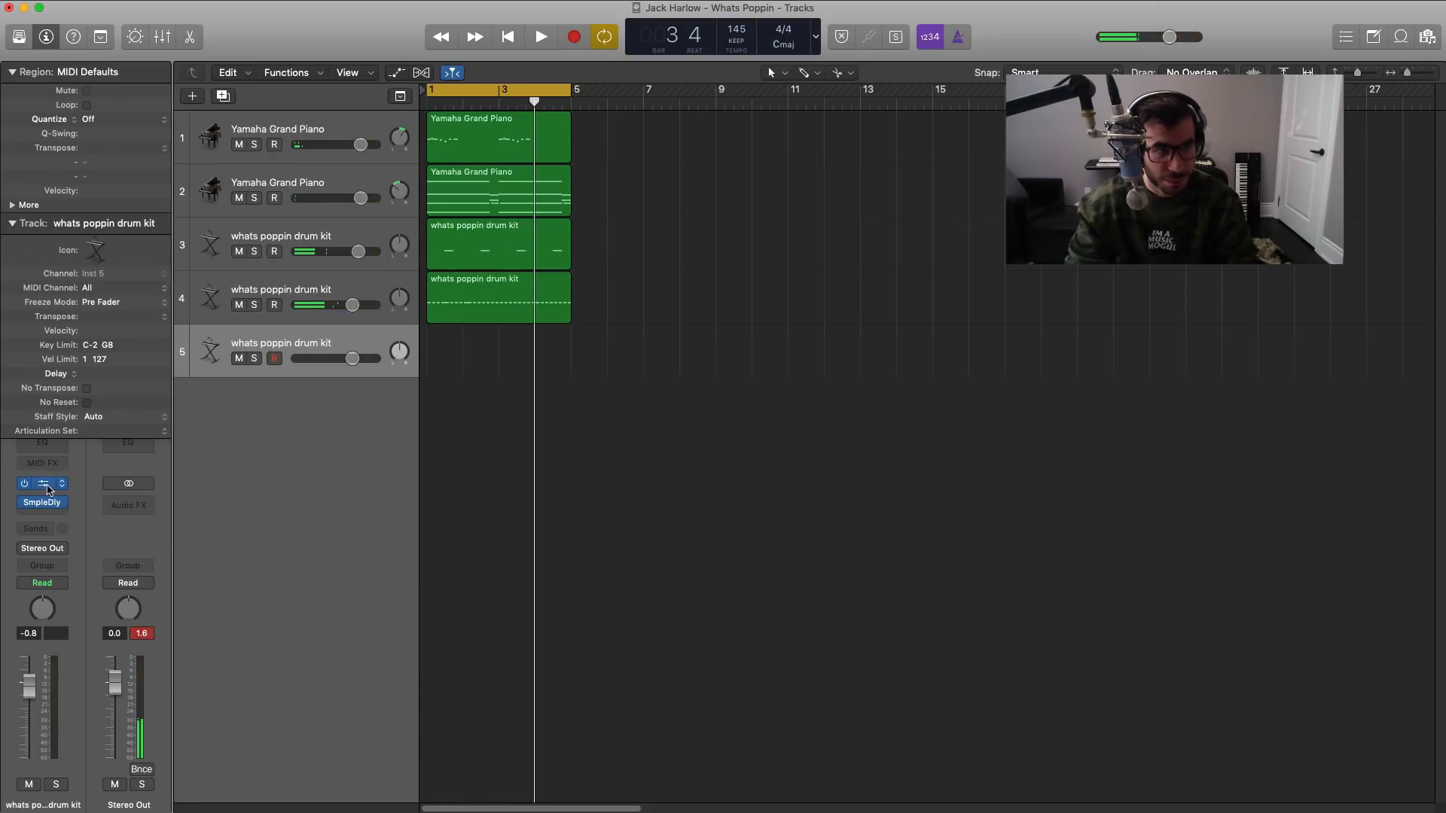
click(19, 224)
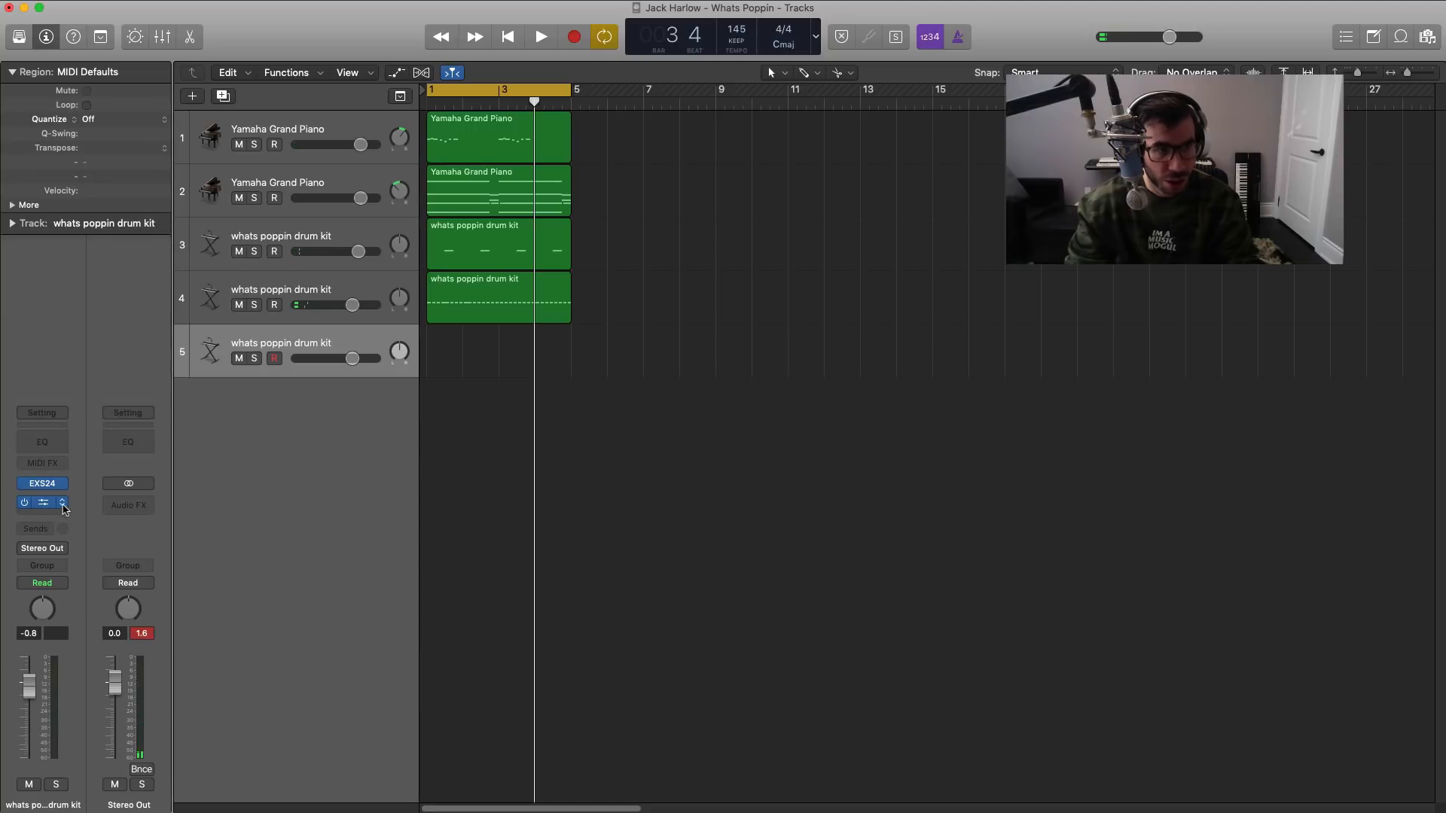
click(64, 504)
click(89, 538)
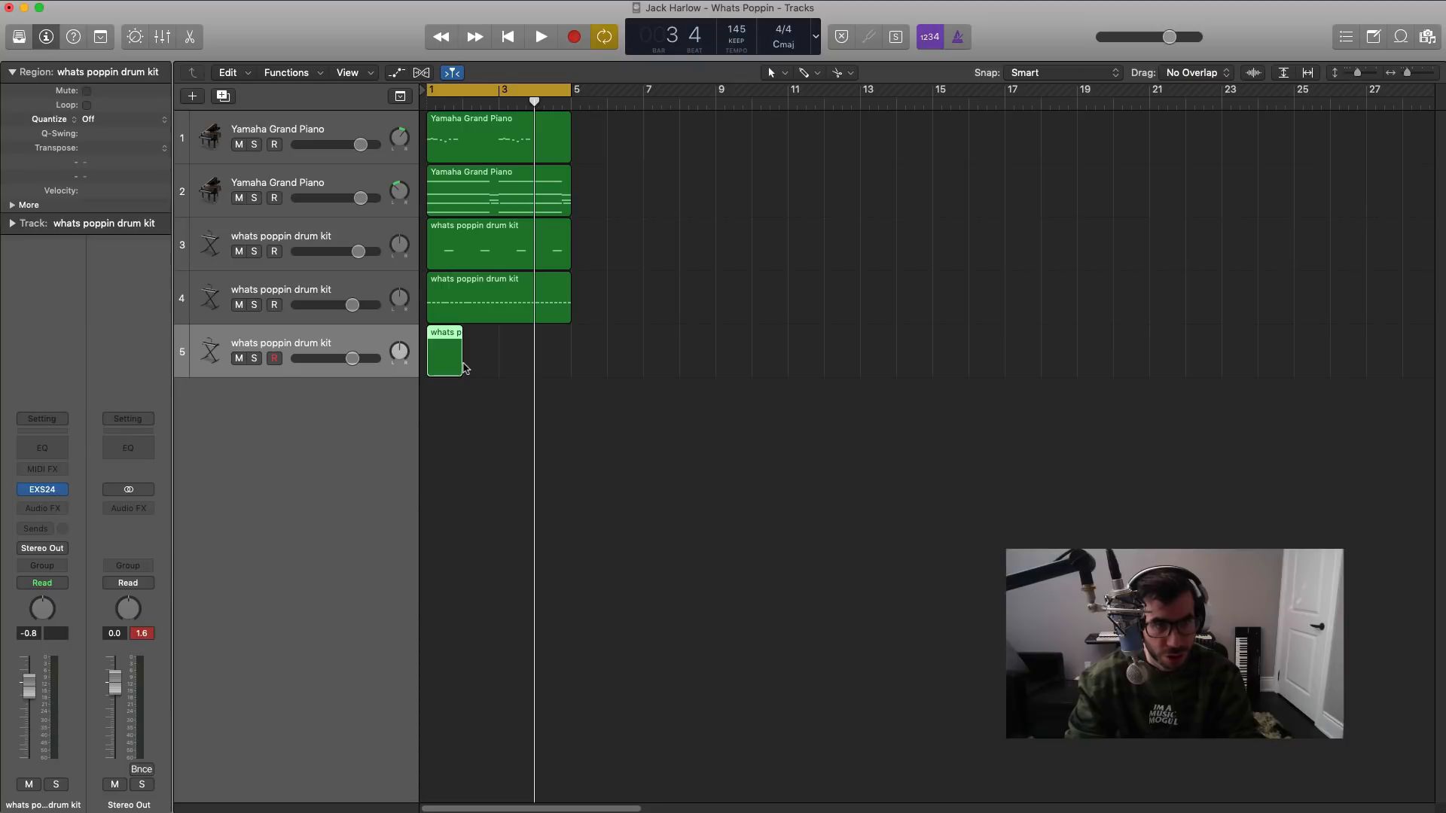
Step: Extend the new empty region on track 5 to four bars and repeat all five tracks' regions once, up to bar 9
drag(479, 363, 486, 143)
key(p)
key(p)
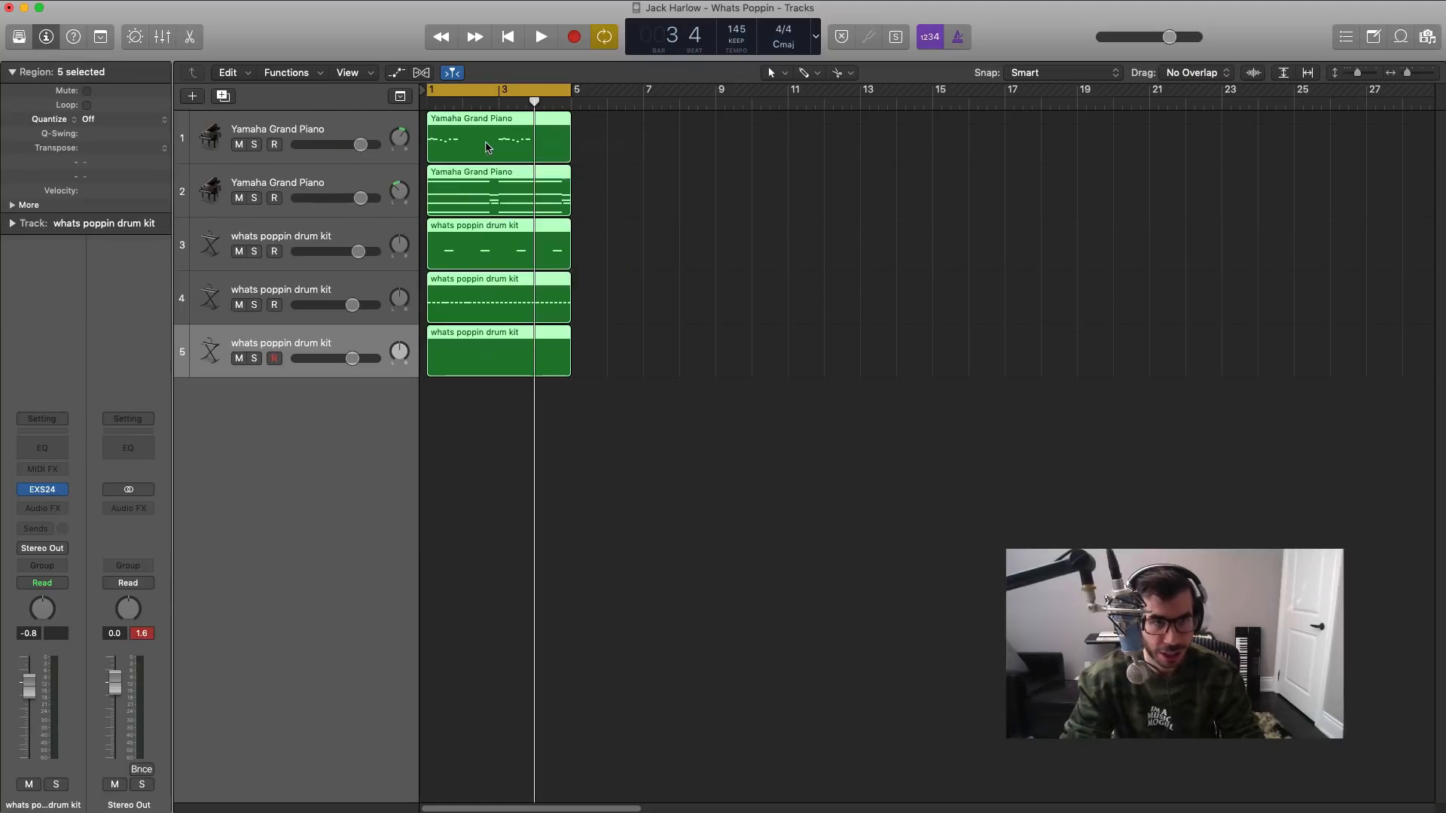
key(super+r)
Step: Set the cycle range to bars 1 through 9, and replace track 5's second region by extending its first one to bar 9
click(546, 89)
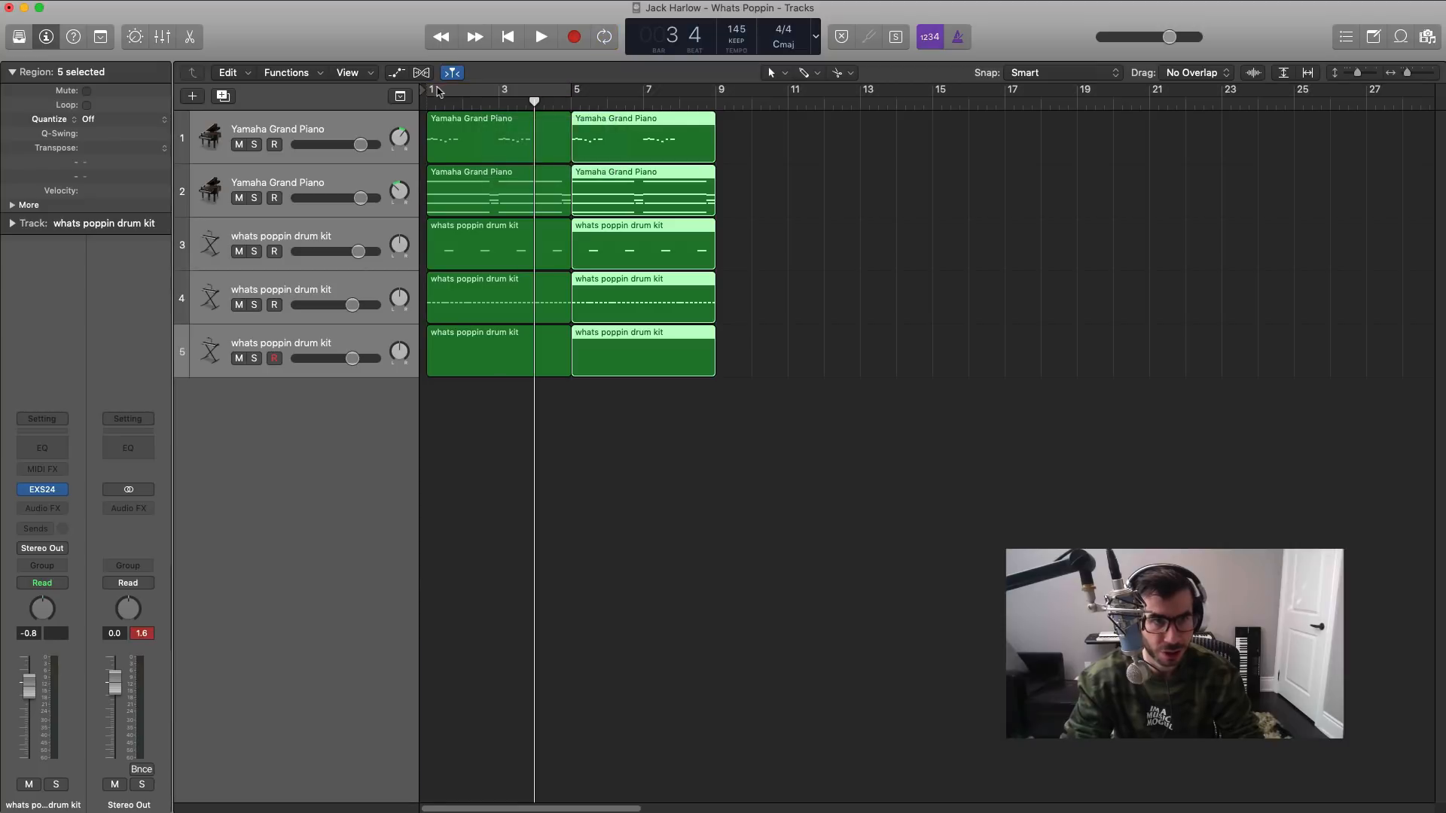
drag(441, 92, 715, 92)
click(634, 367)
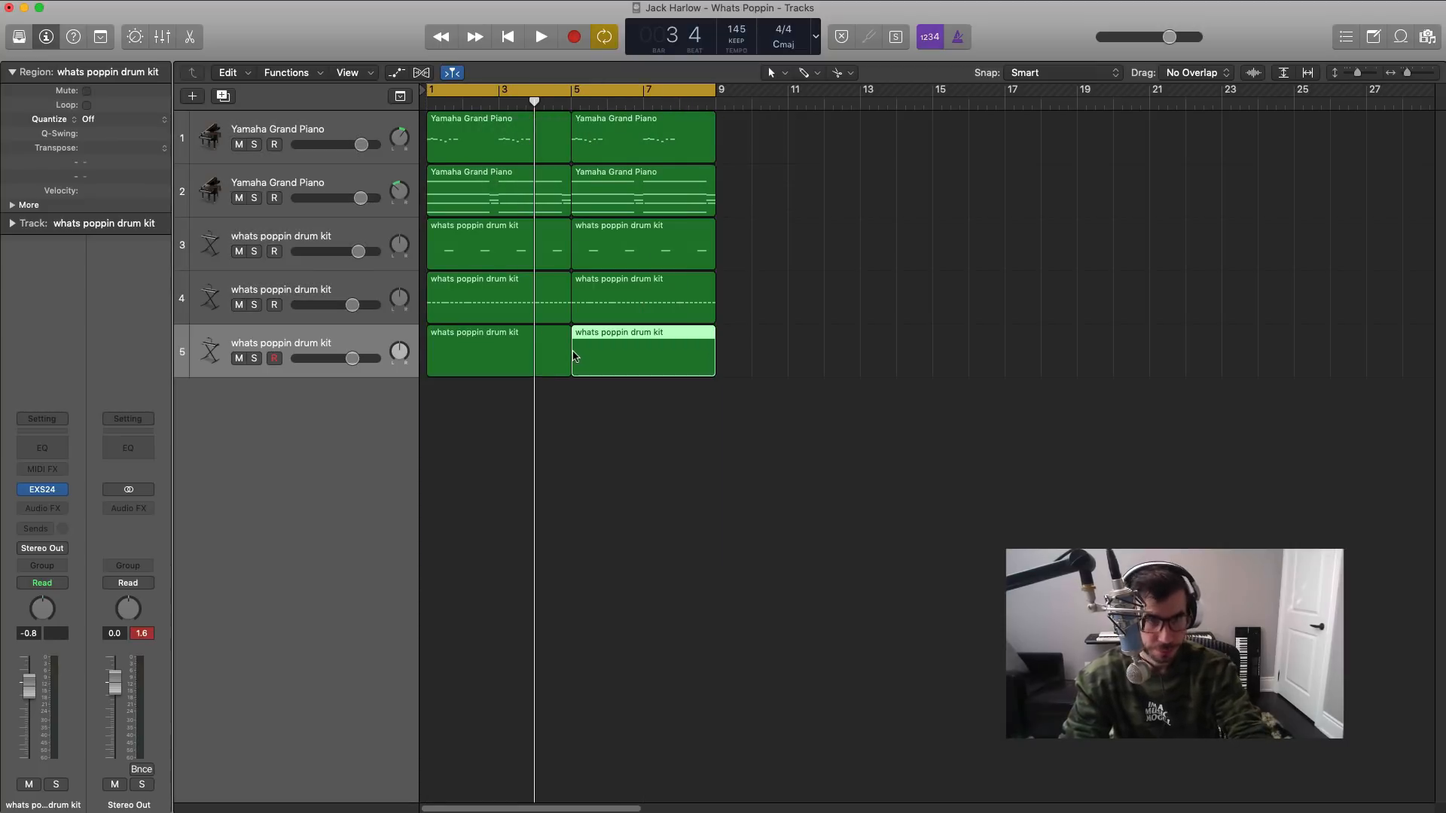
key(Delete)
drag(594, 359, 714, 359)
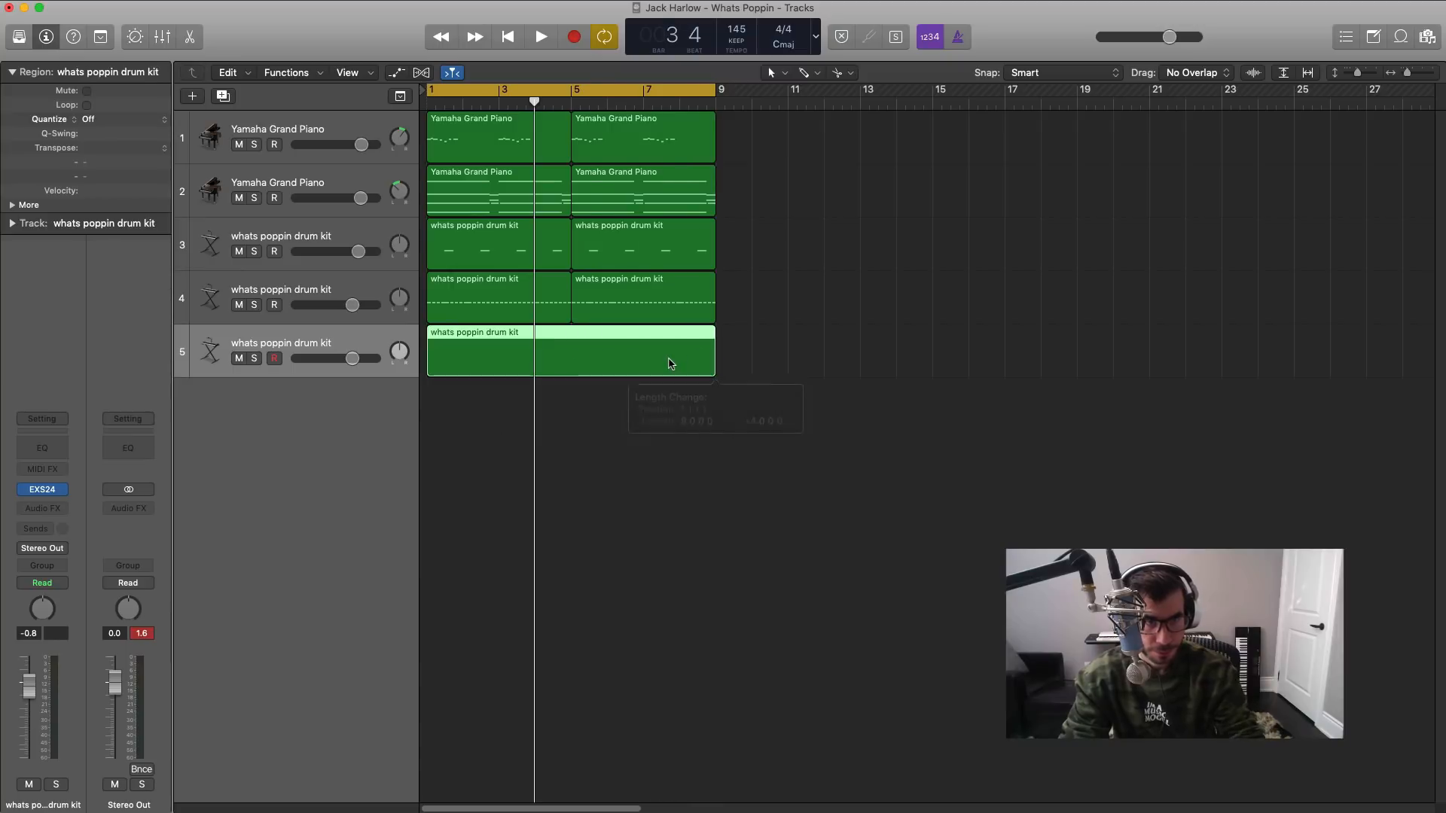
Step: Insert a stereo Adaptive Limiter on the Stereo Out channel and set its Out Ceiling to -0.3 dB
click(148, 510)
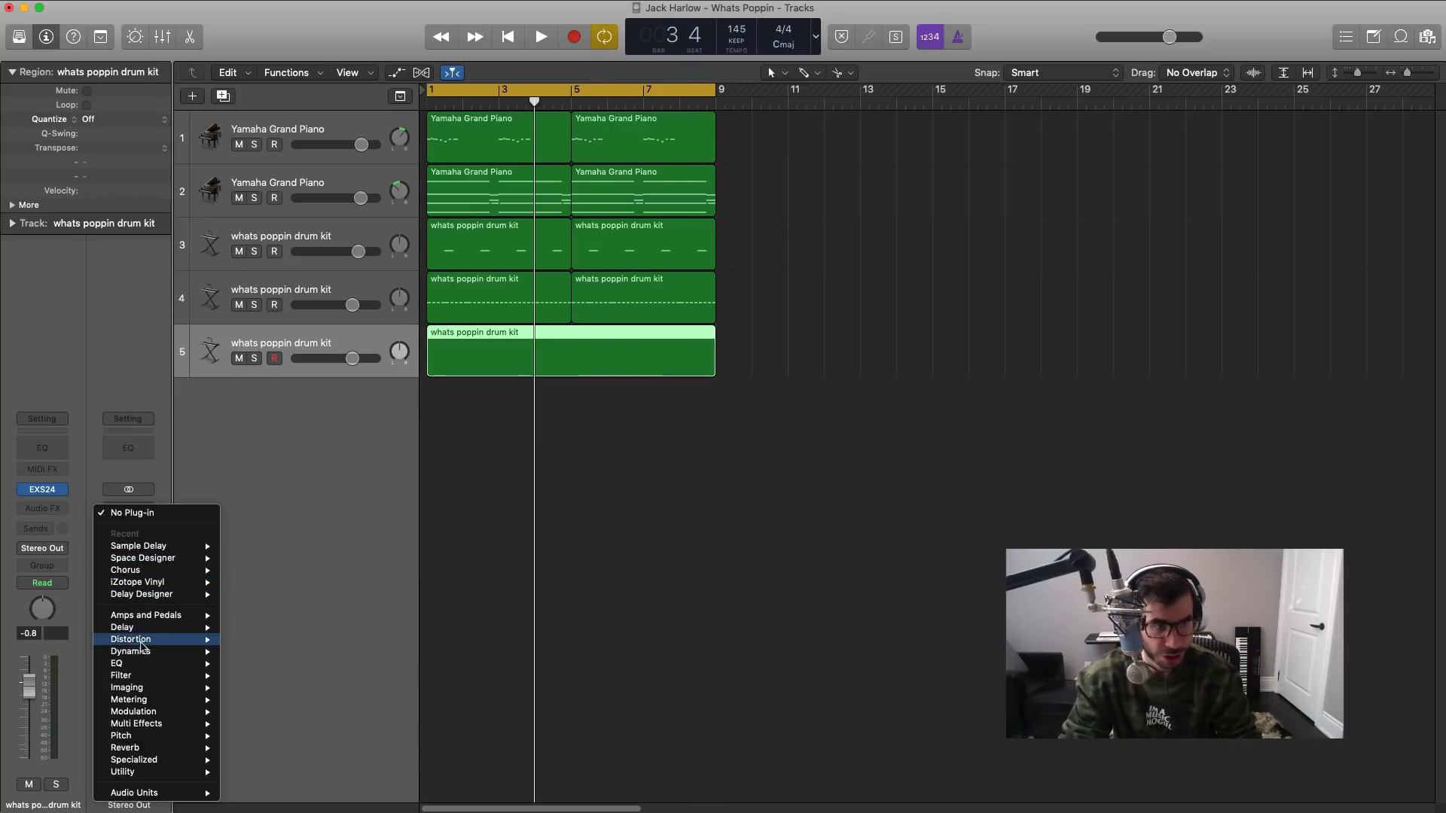
mouse_move(203, 652)
click(359, 652)
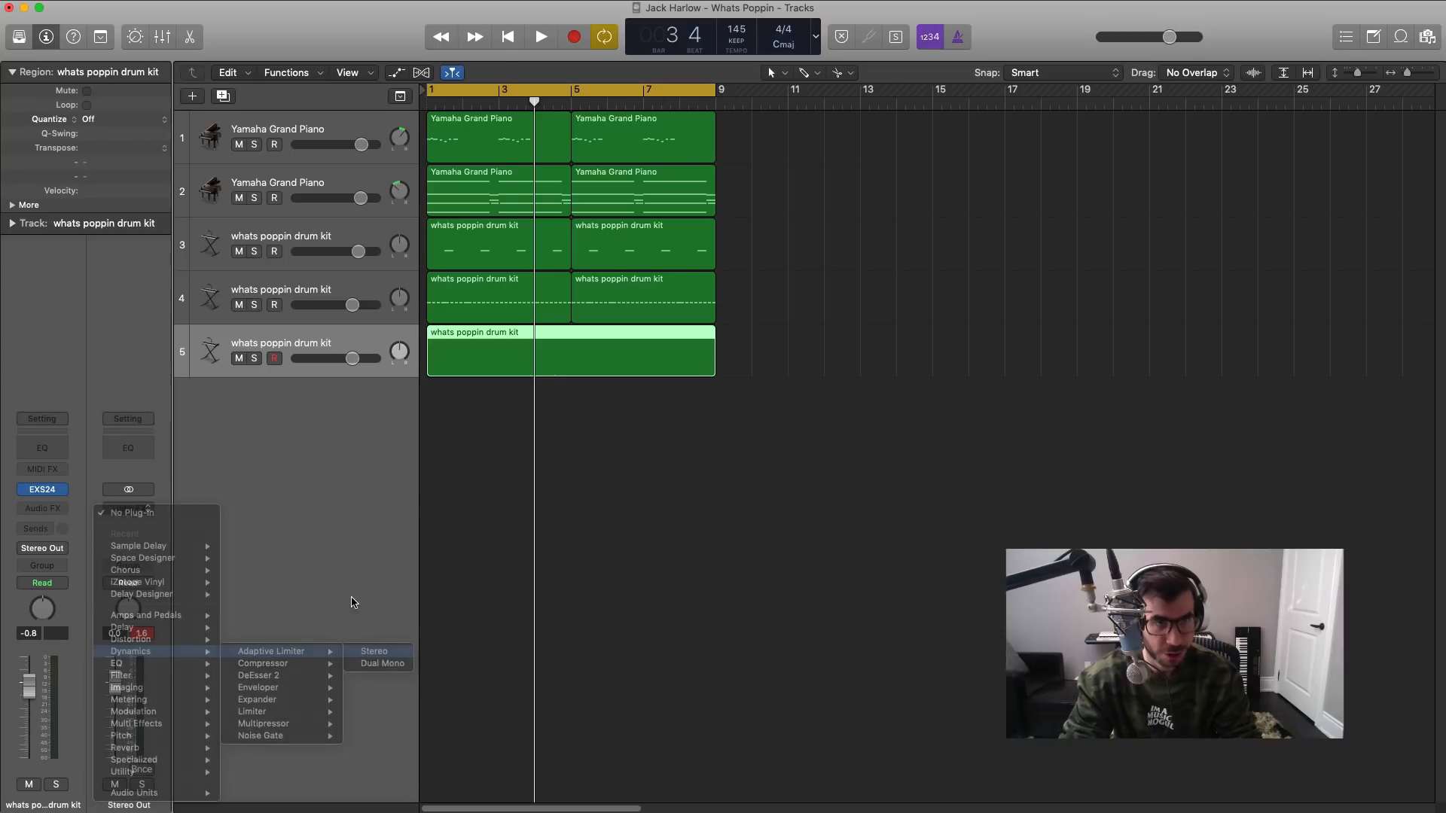
drag(390, 57, 741, 328)
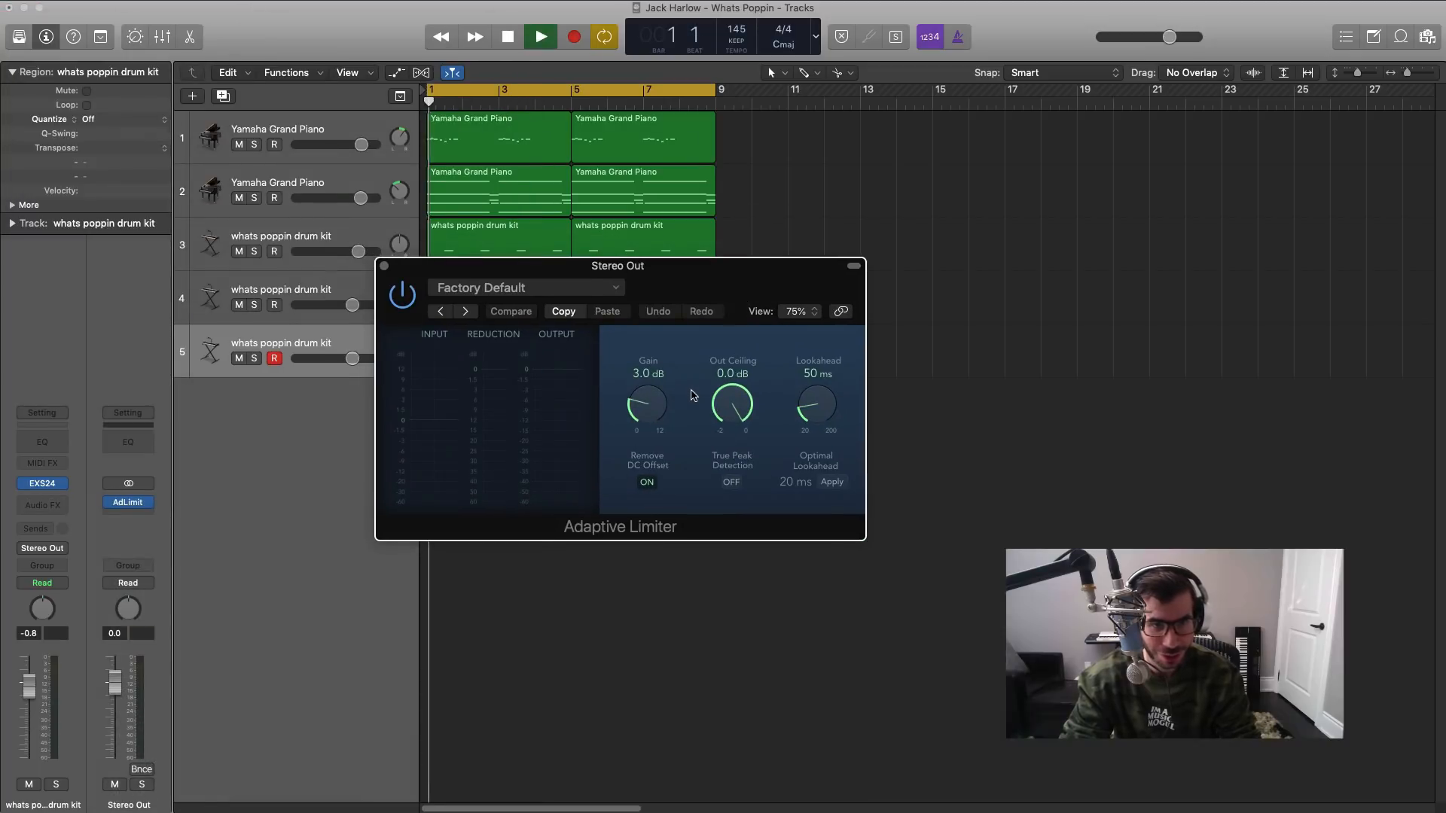
drag(728, 402, 730, 407)
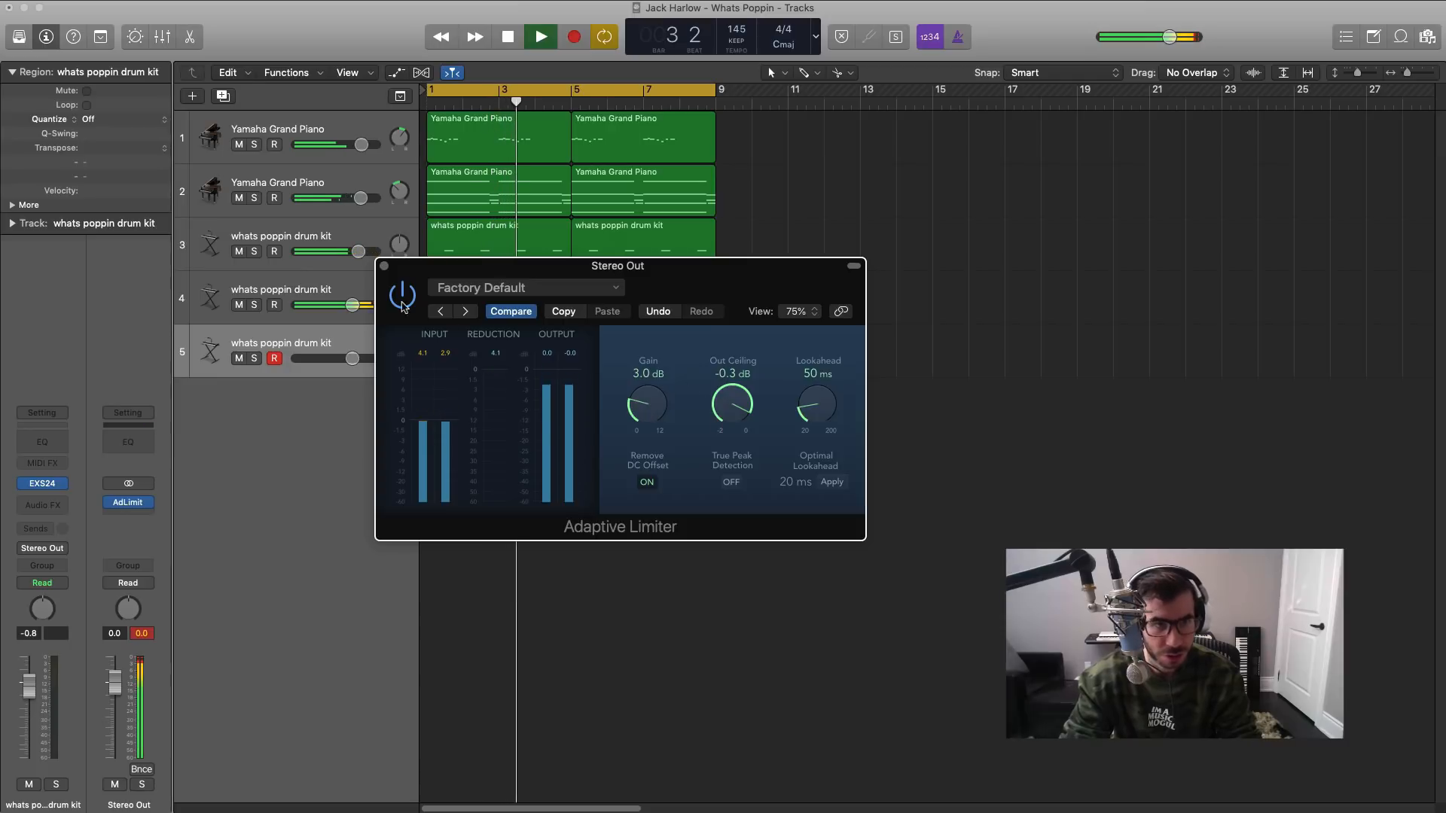
click(384, 267)
Step: Open track 5's region in the Piano Roll, assign the Pencil as the secondary tool, and set the time quantize to 1/8 Note
double_click(493, 362)
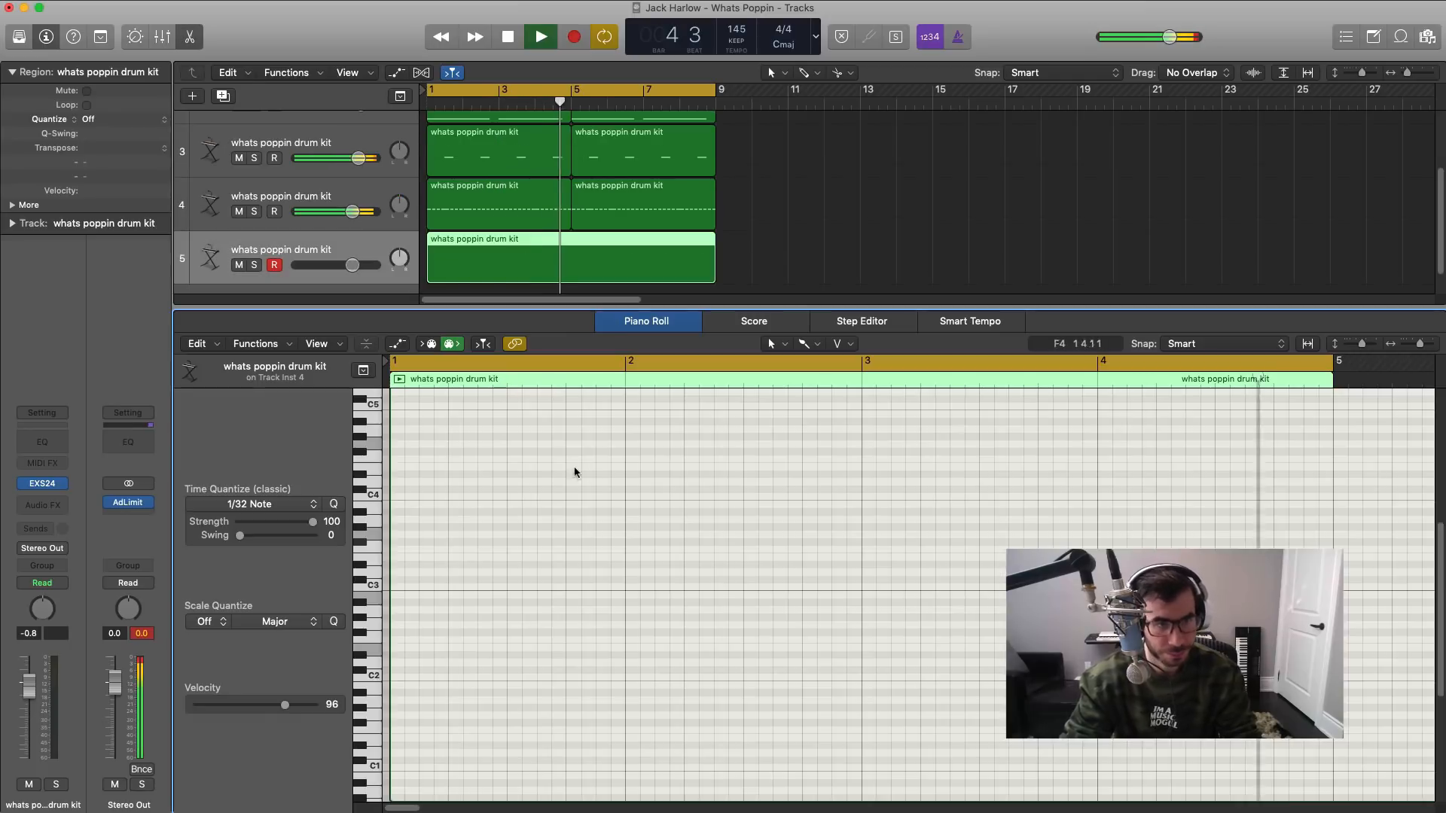
click(800, 354)
click(817, 381)
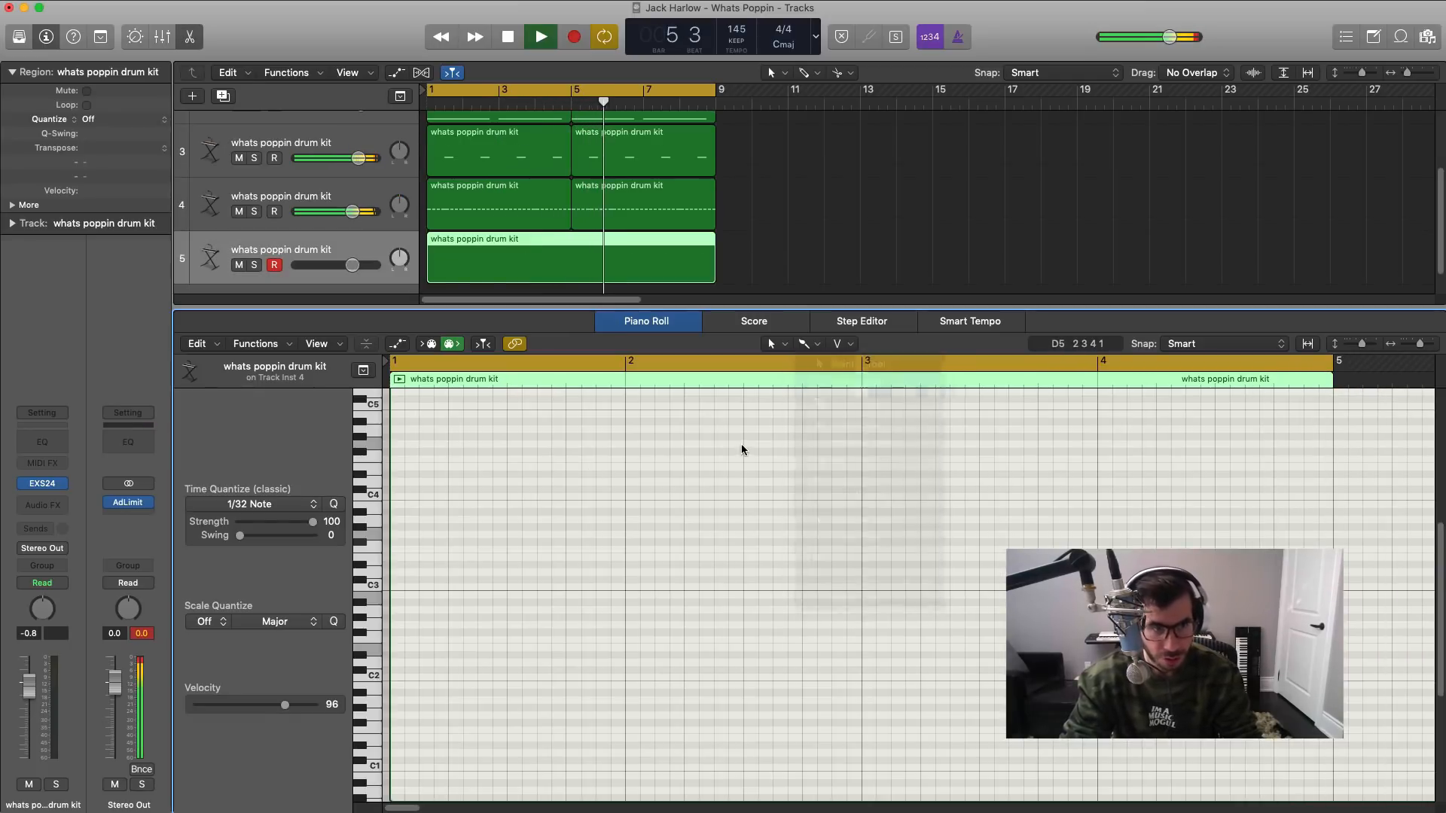
click(254, 504)
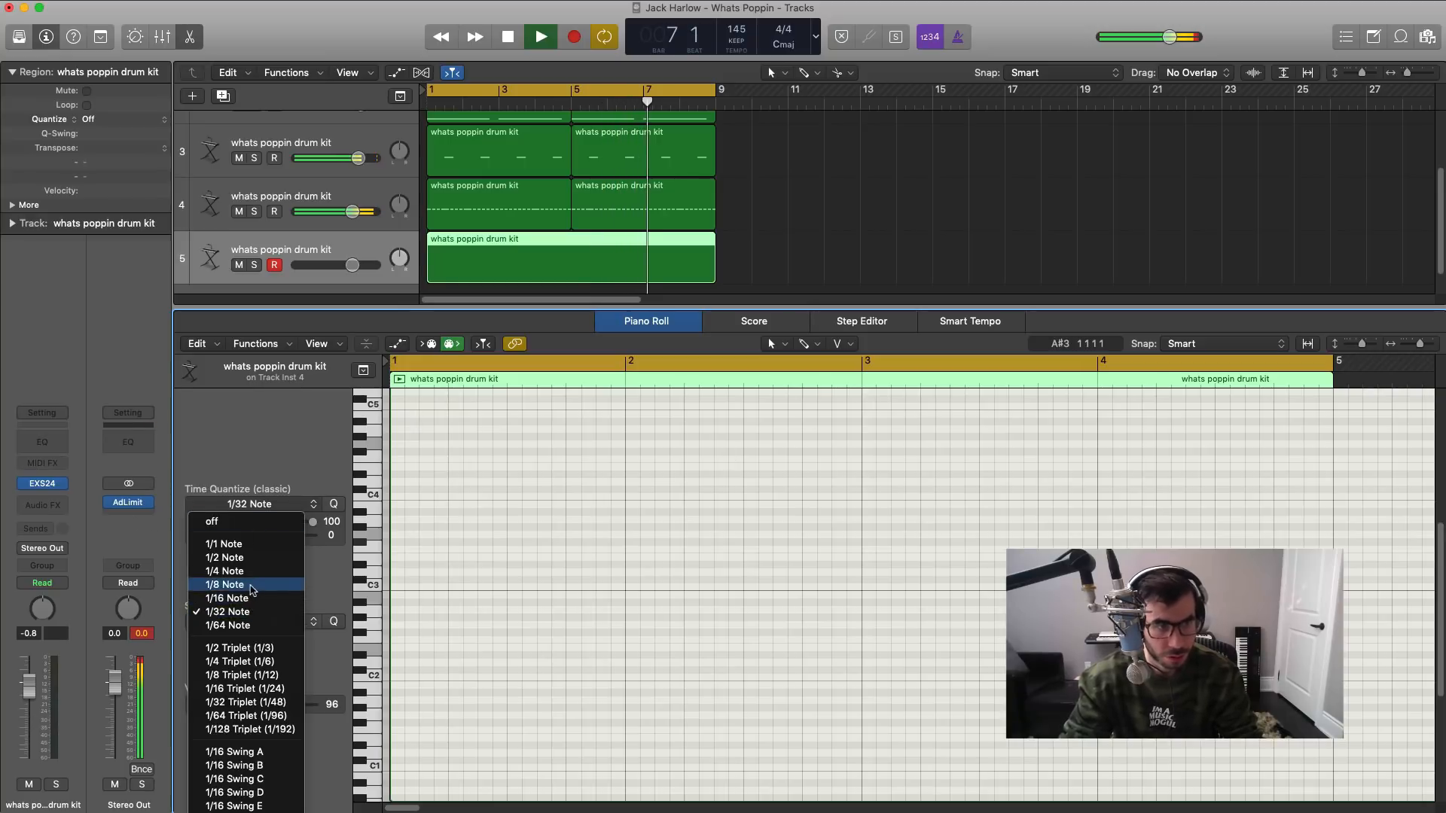
click(622, 578)
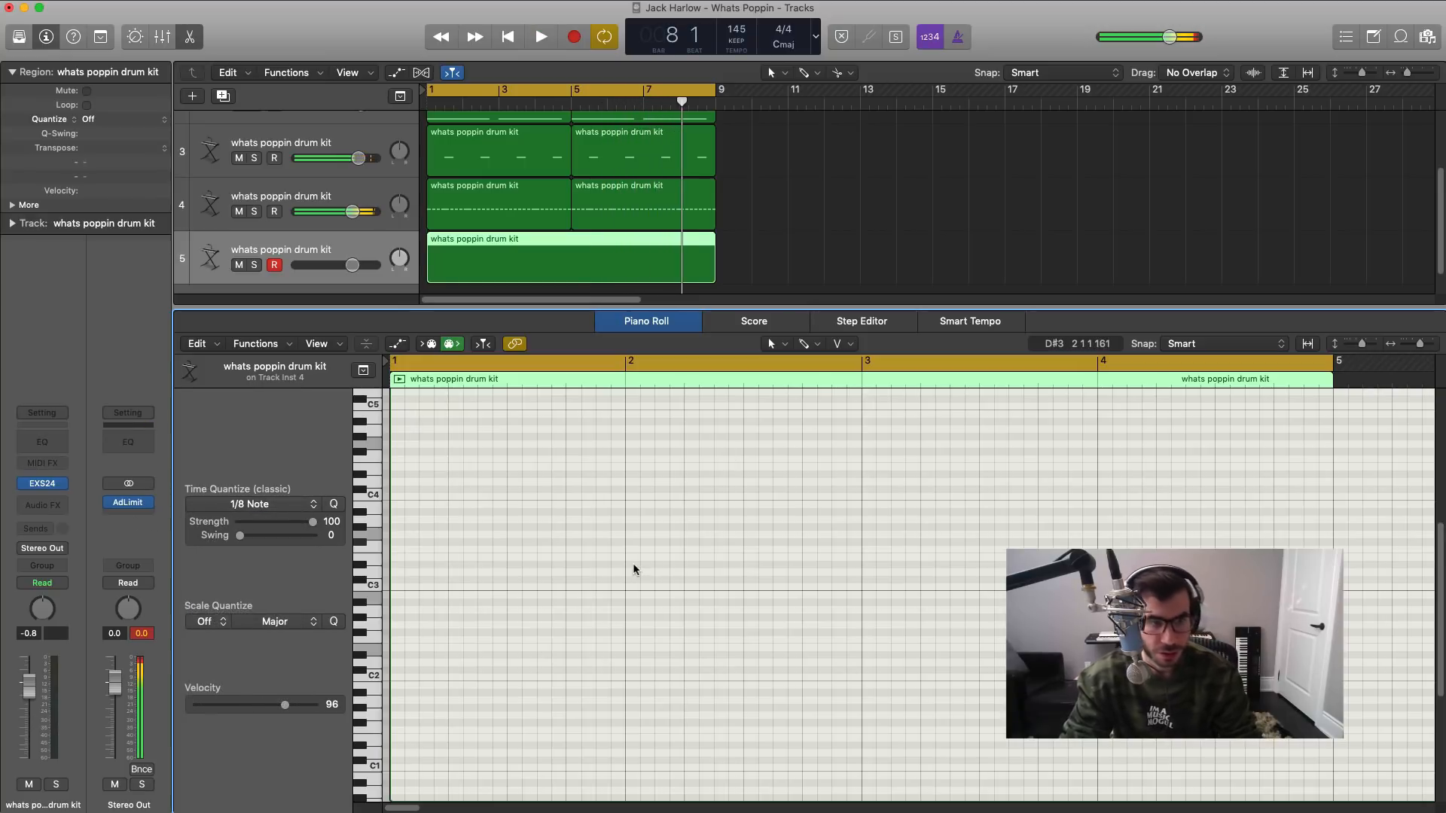
Step: Add an E1 note at the start of bar 1 on track 5 and play it back with the beat
scroll(494, 654, down, 1)
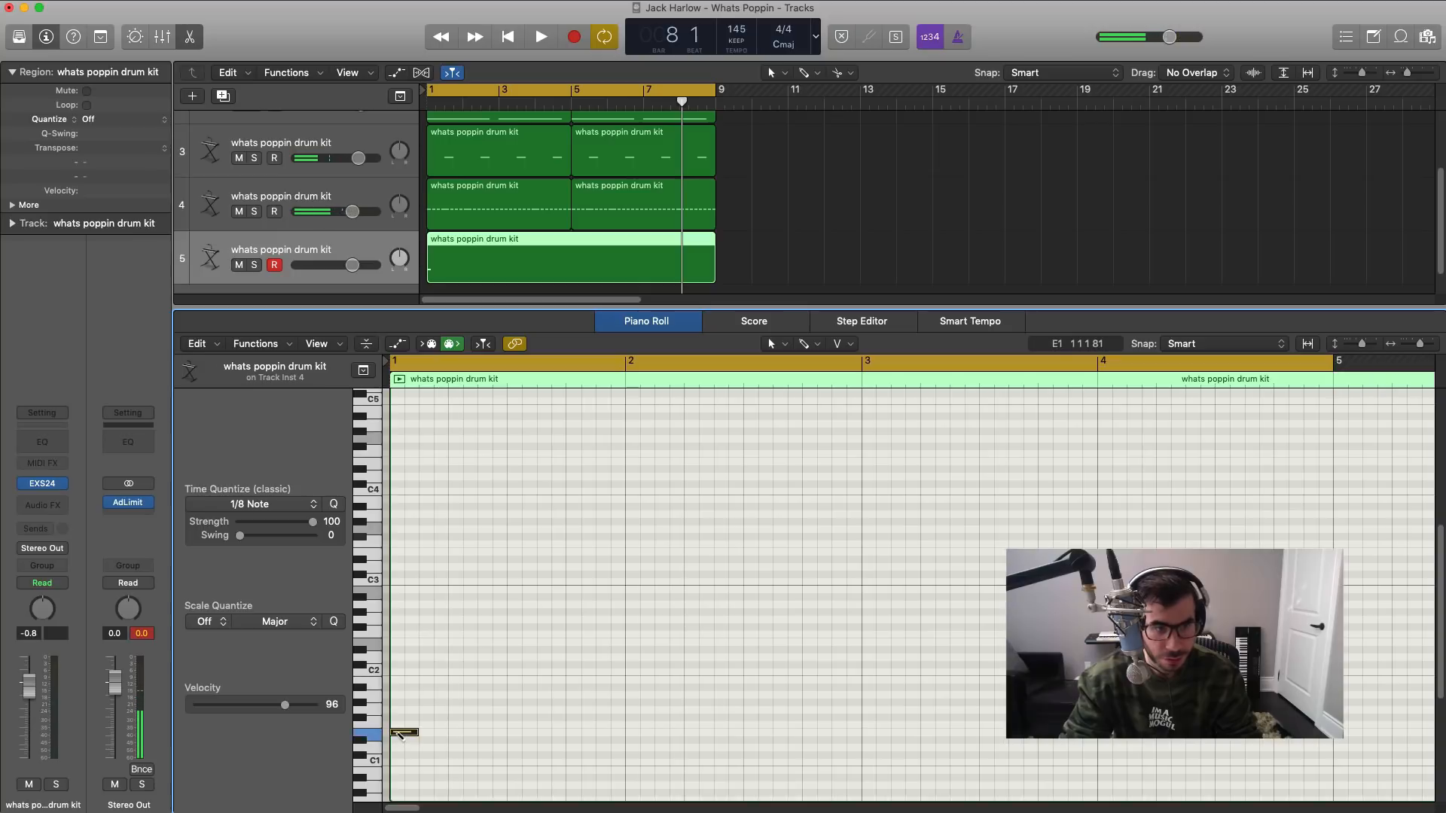
key(space)
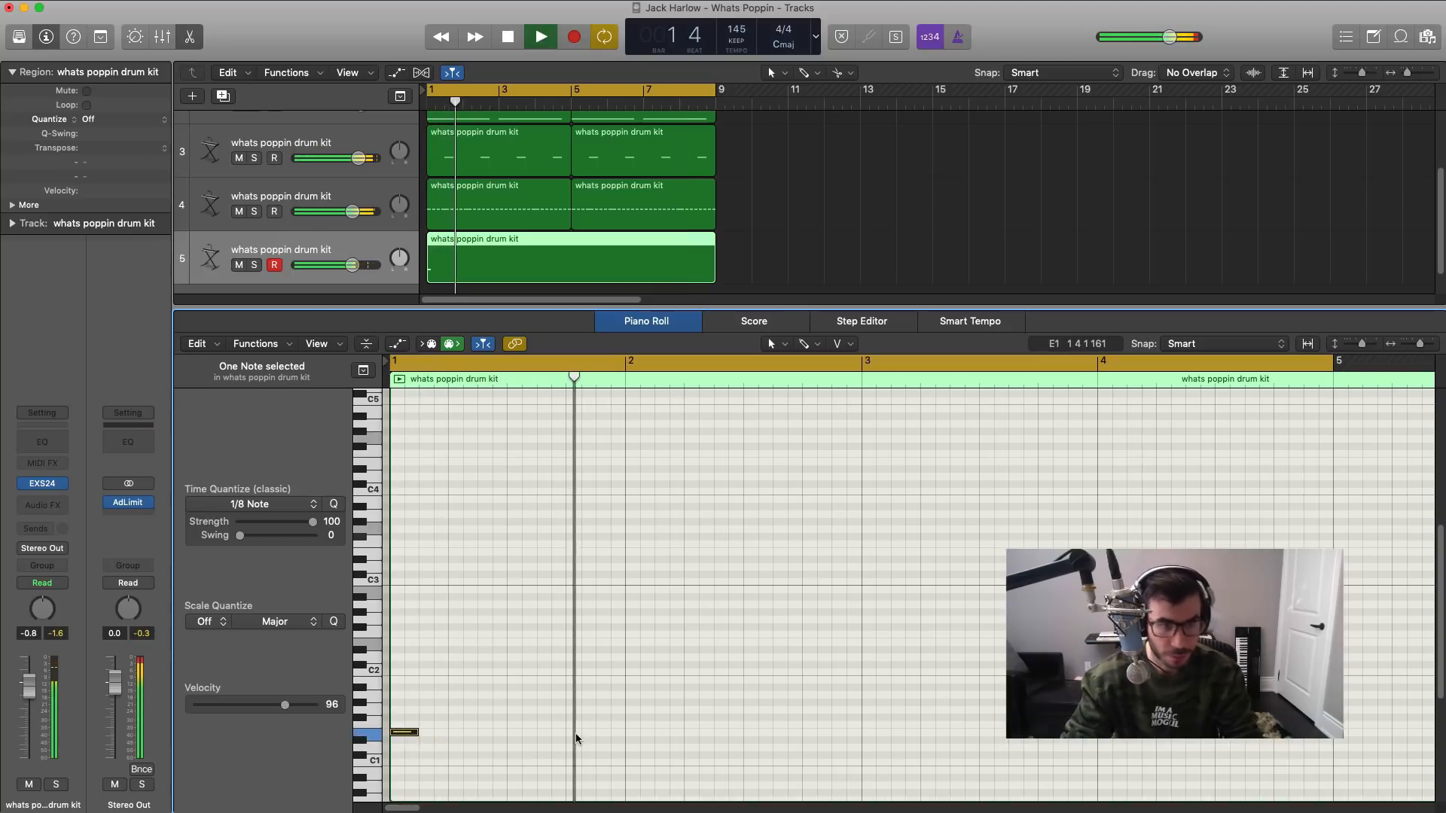
key(space)
key(space)
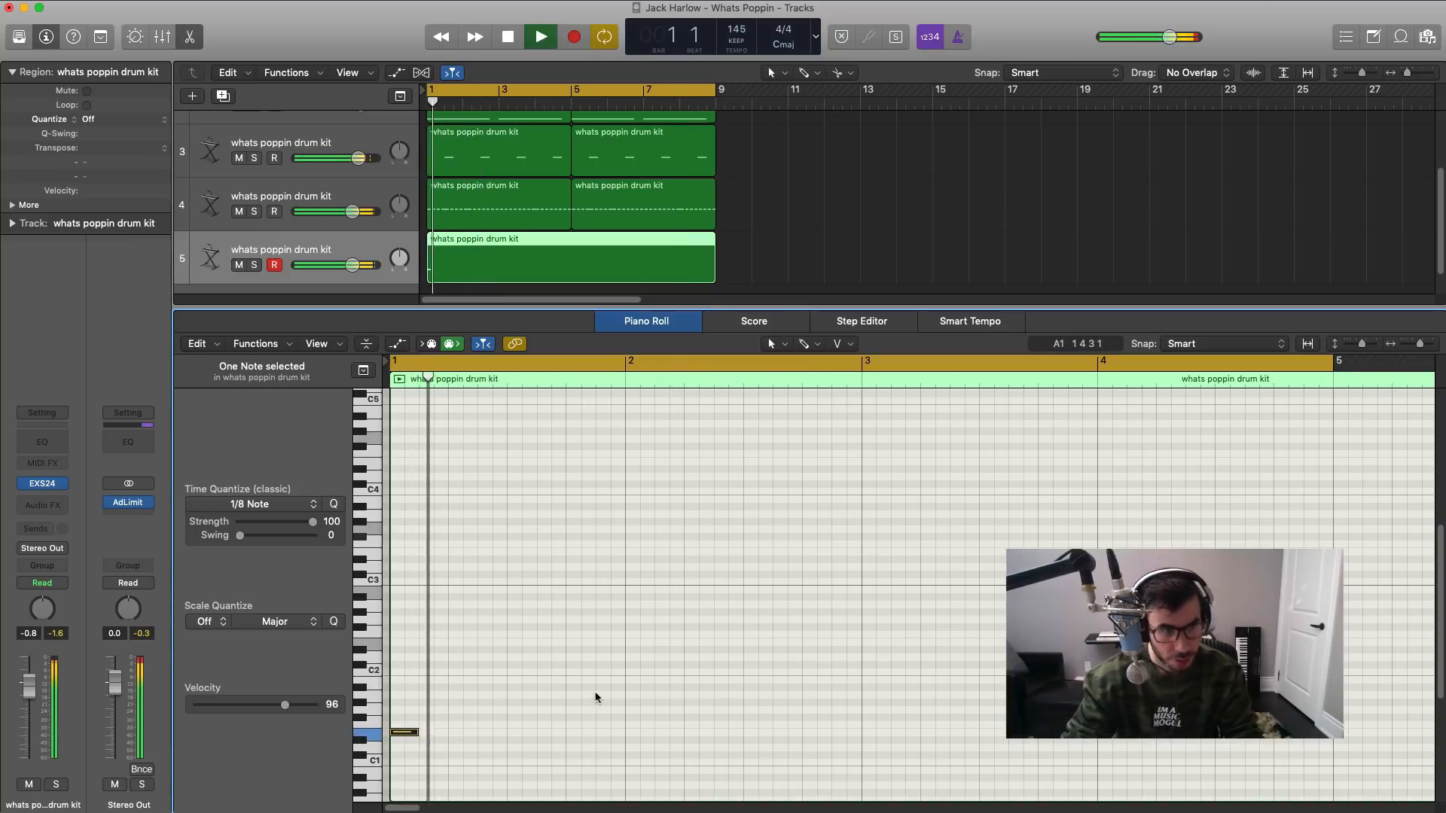
key(space)
Step: Add two consecutive eighth notes on A#1 from beat 2 of bar 2, and lower both by two semitones
super+click(687, 685)
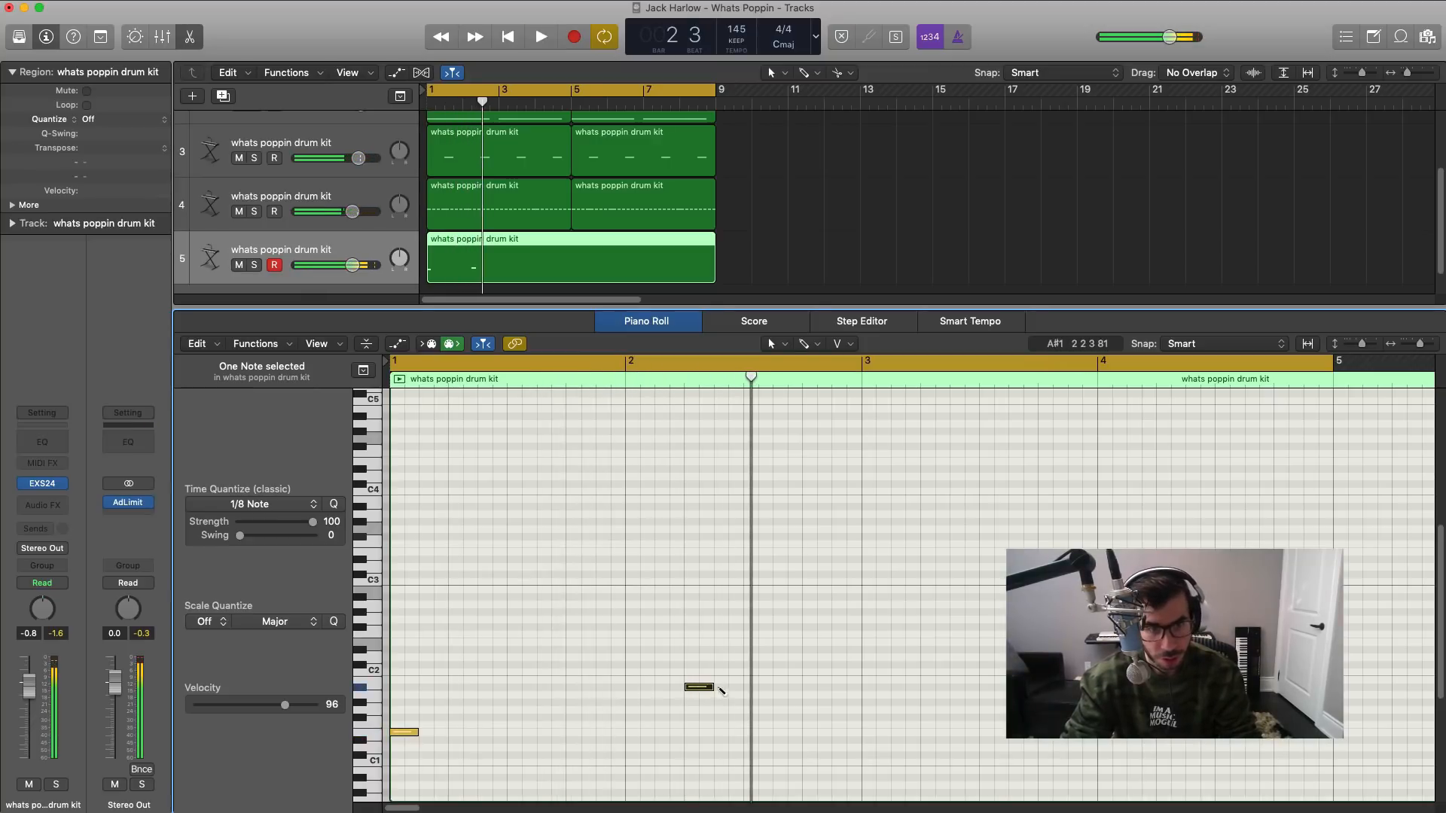
super+click(721, 687)
key(space)
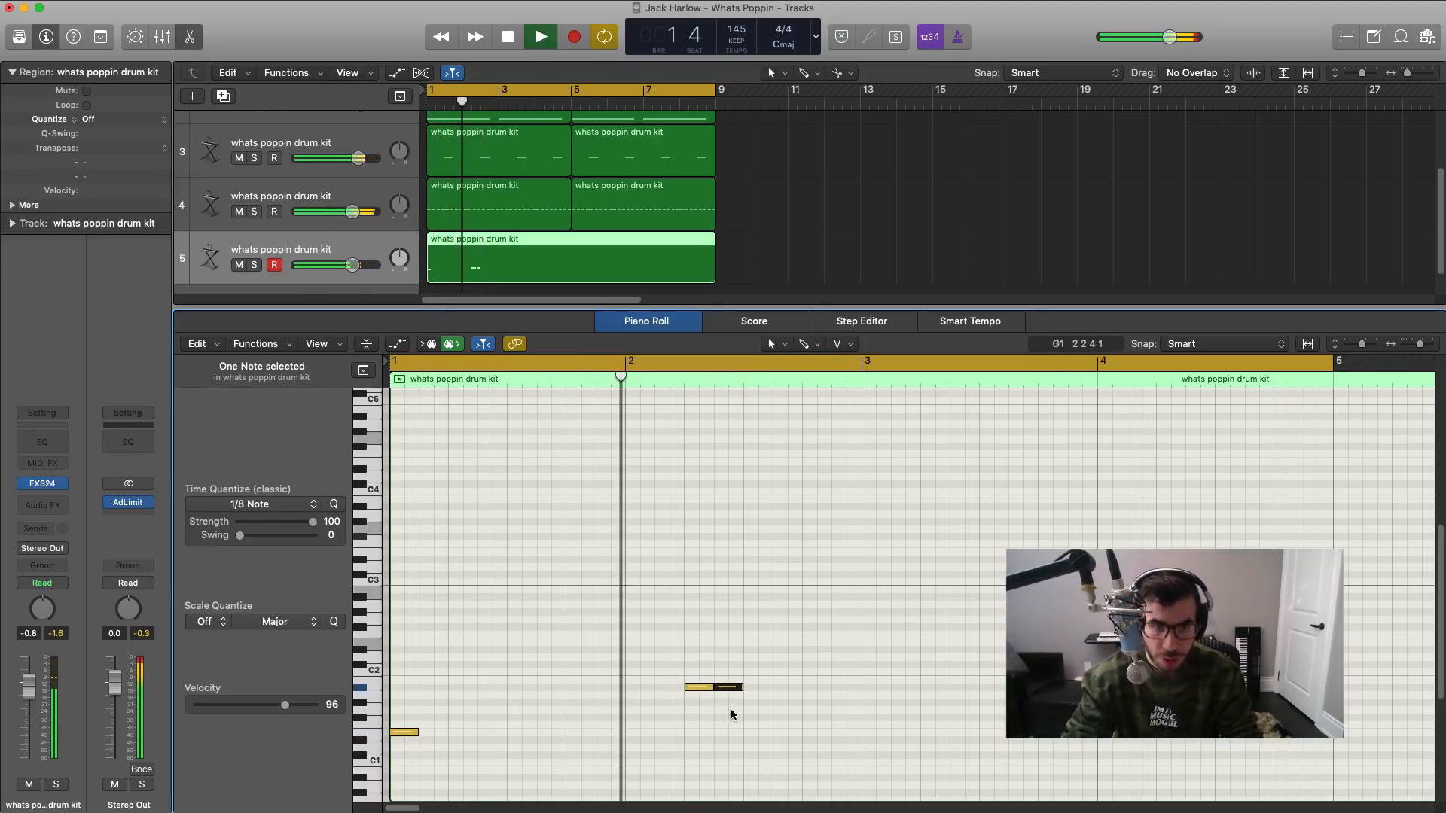
click(775, 706)
key(space)
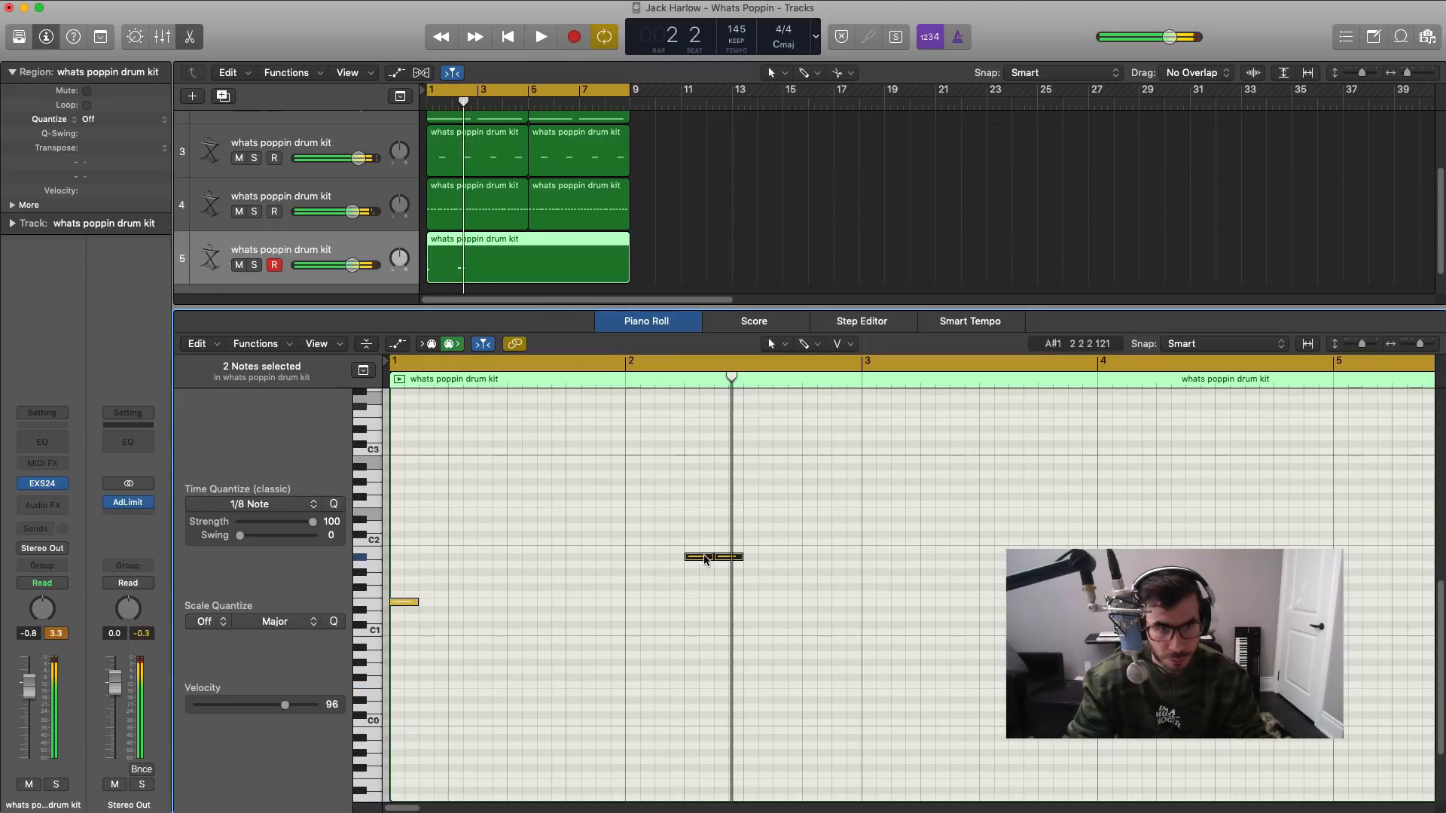
drag(704, 557, 699, 574)
key(space)
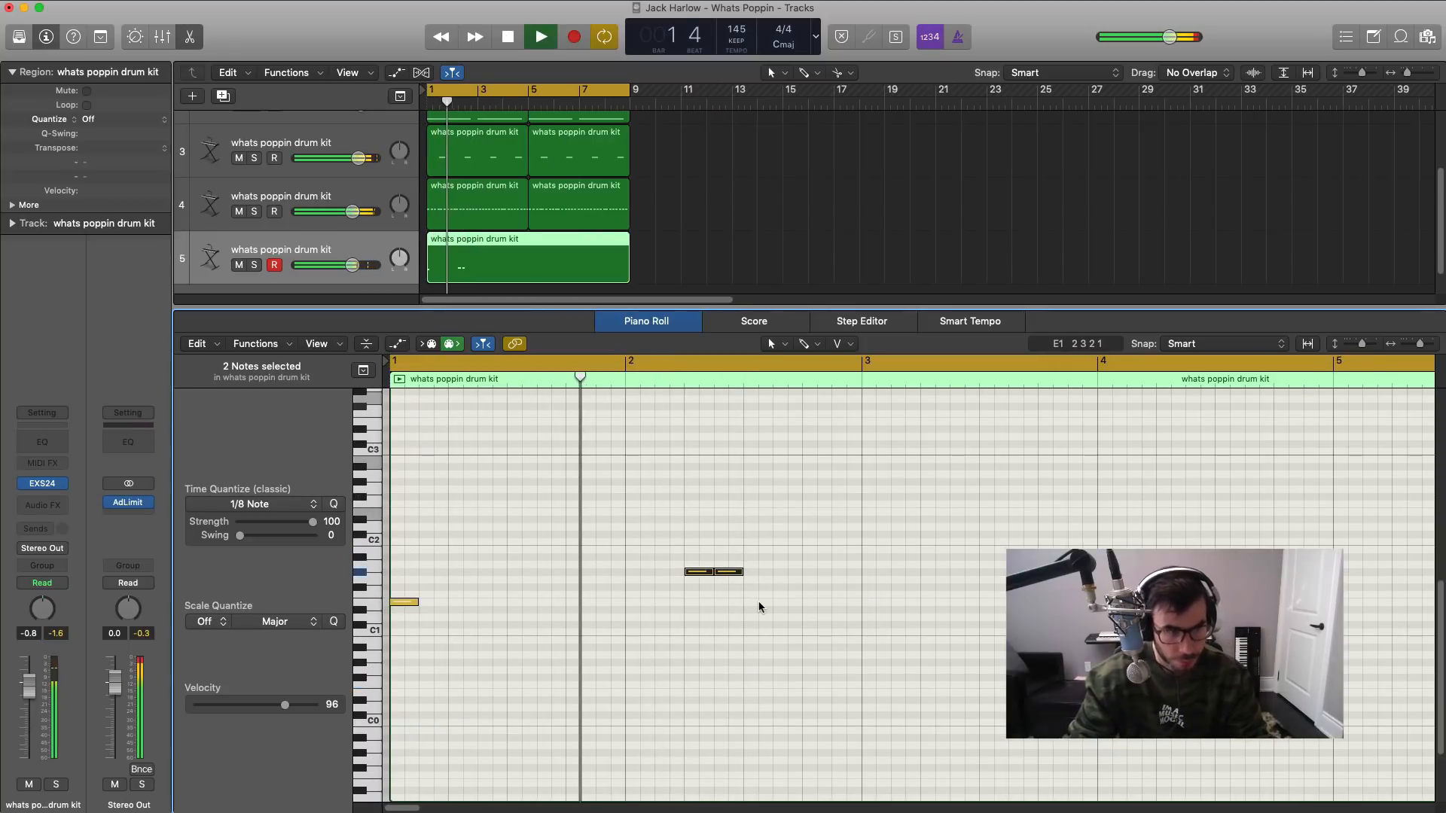
Step: Add a note on beat 4 of bar 2, move it to D#1, and check the track's EXS24 sampler settings
super+click(806, 646)
drag(815, 644, 811, 609)
key(space)
click(34, 485)
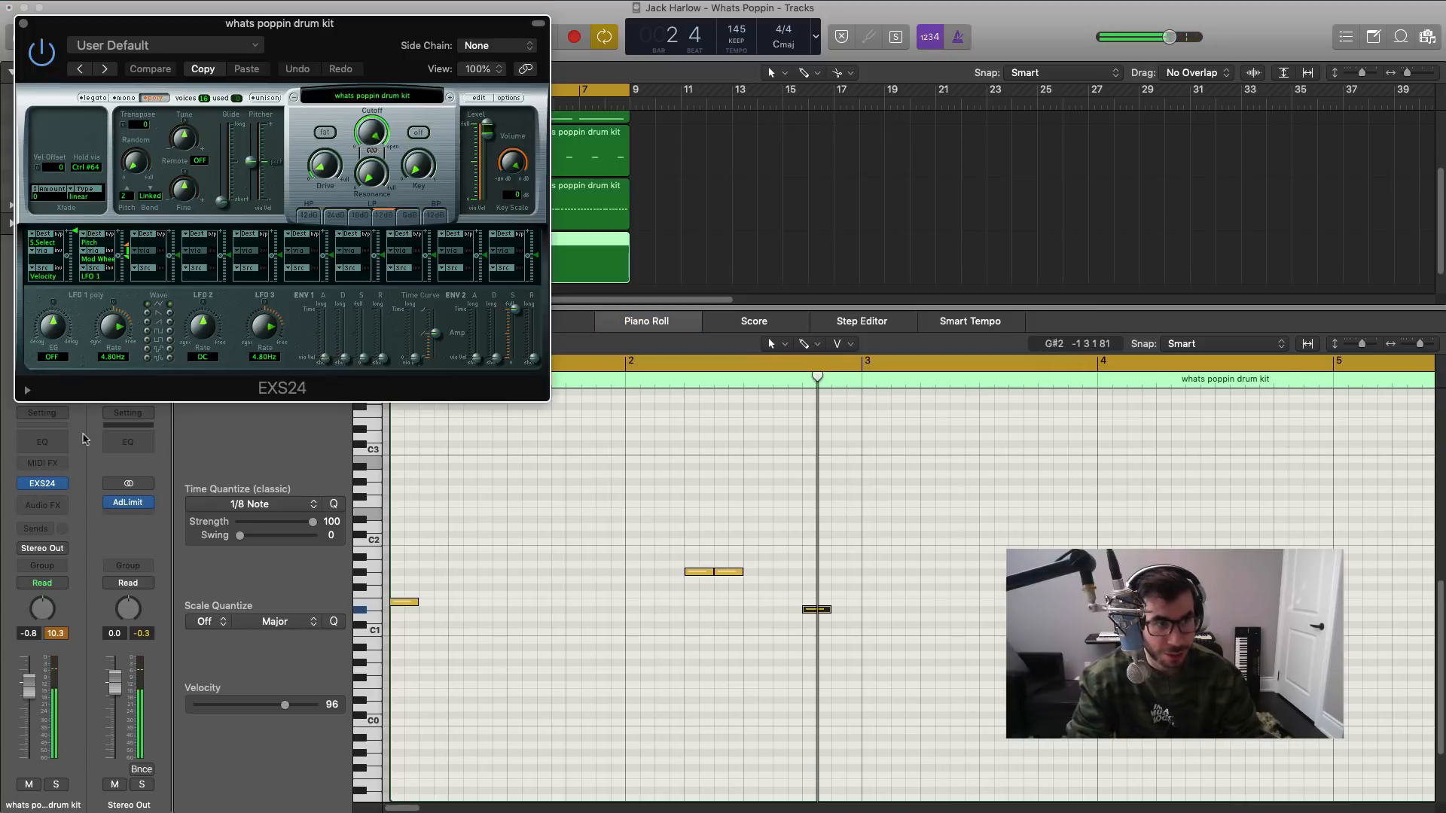
click(23, 23)
key(space)
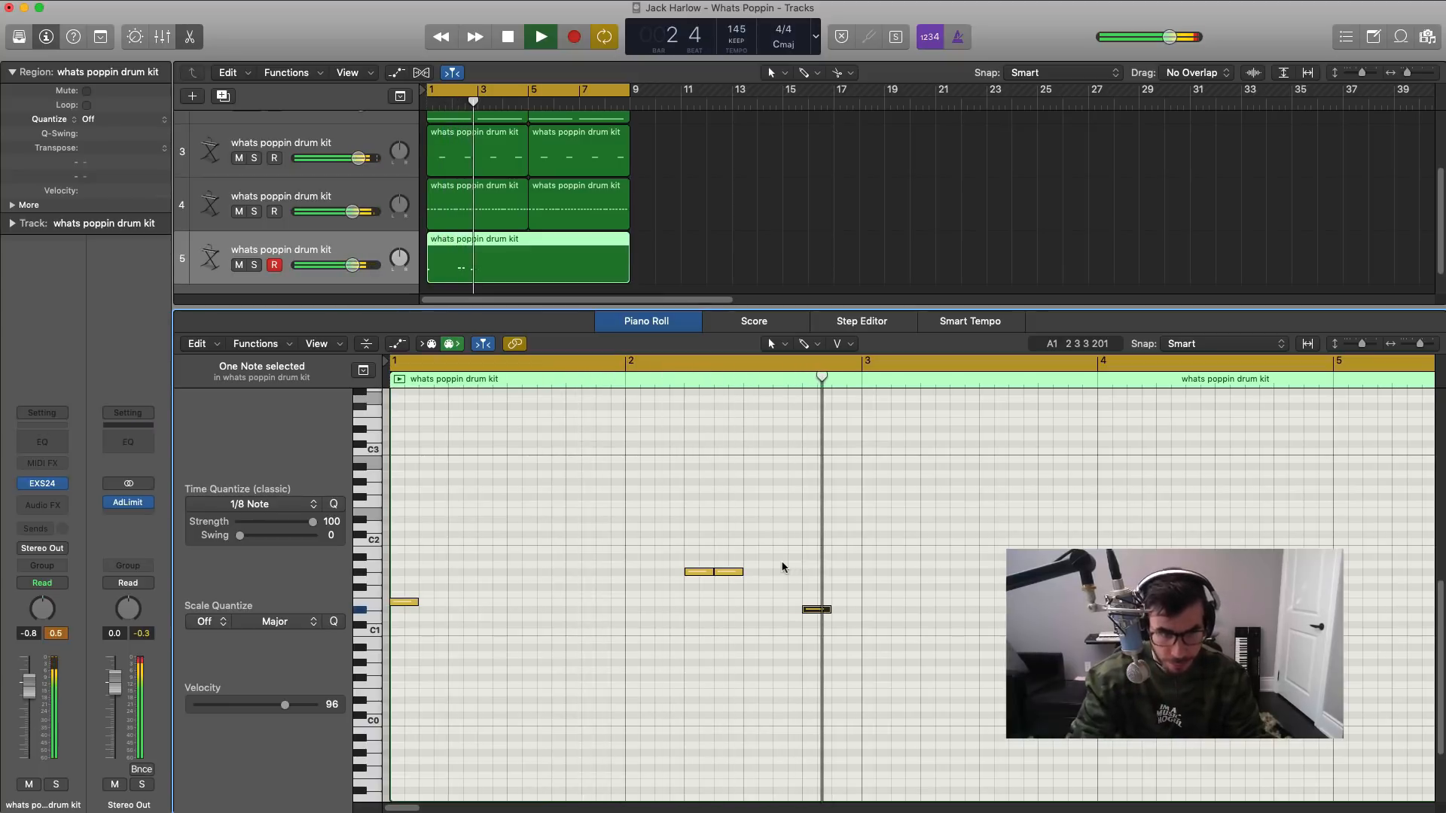
Step: Add an E1 note at the start of bar 3 and two consecutive B1 eighth notes from beat 2 of bar 4
super+click(867, 604)
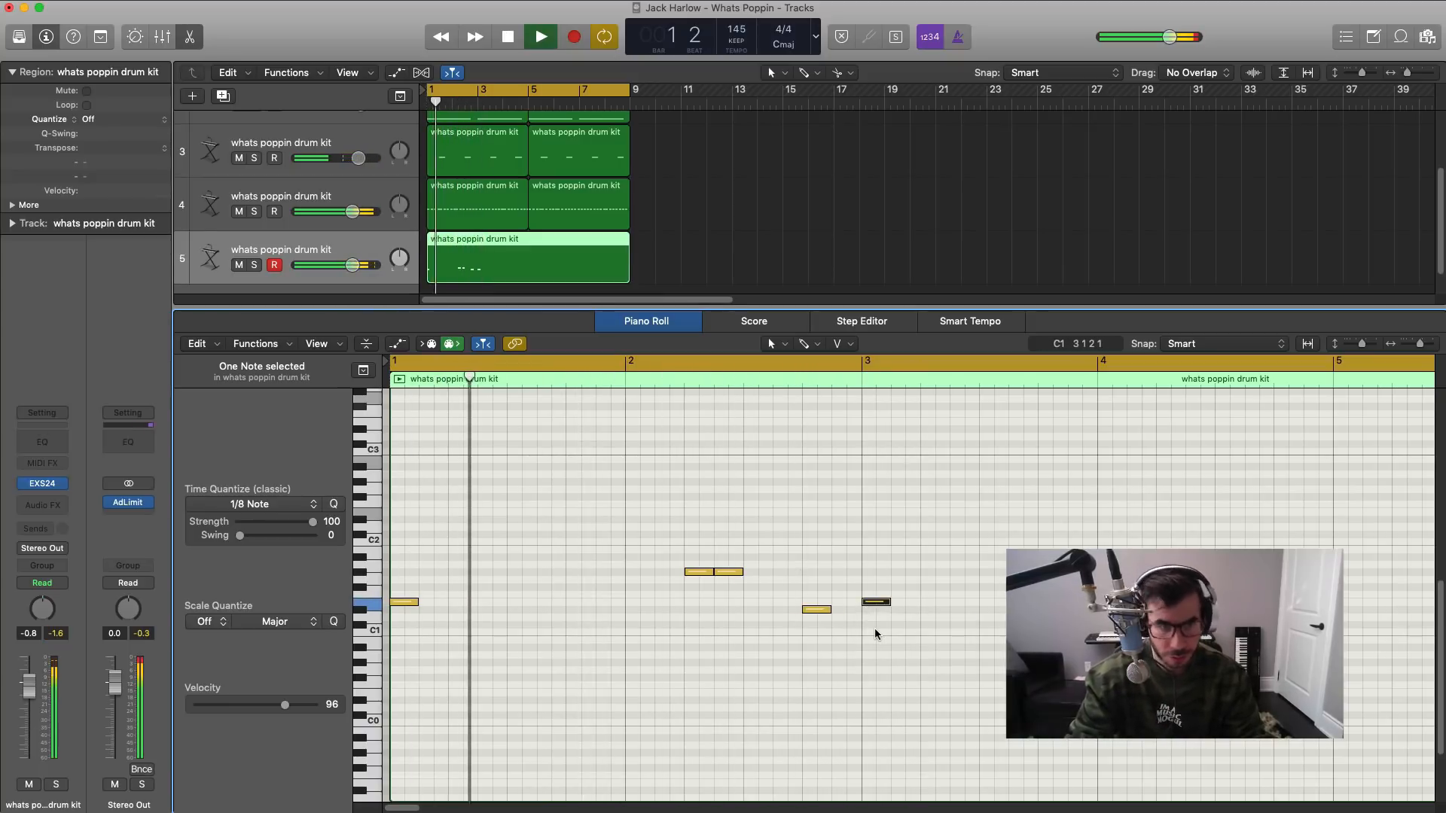
key(super+Left)
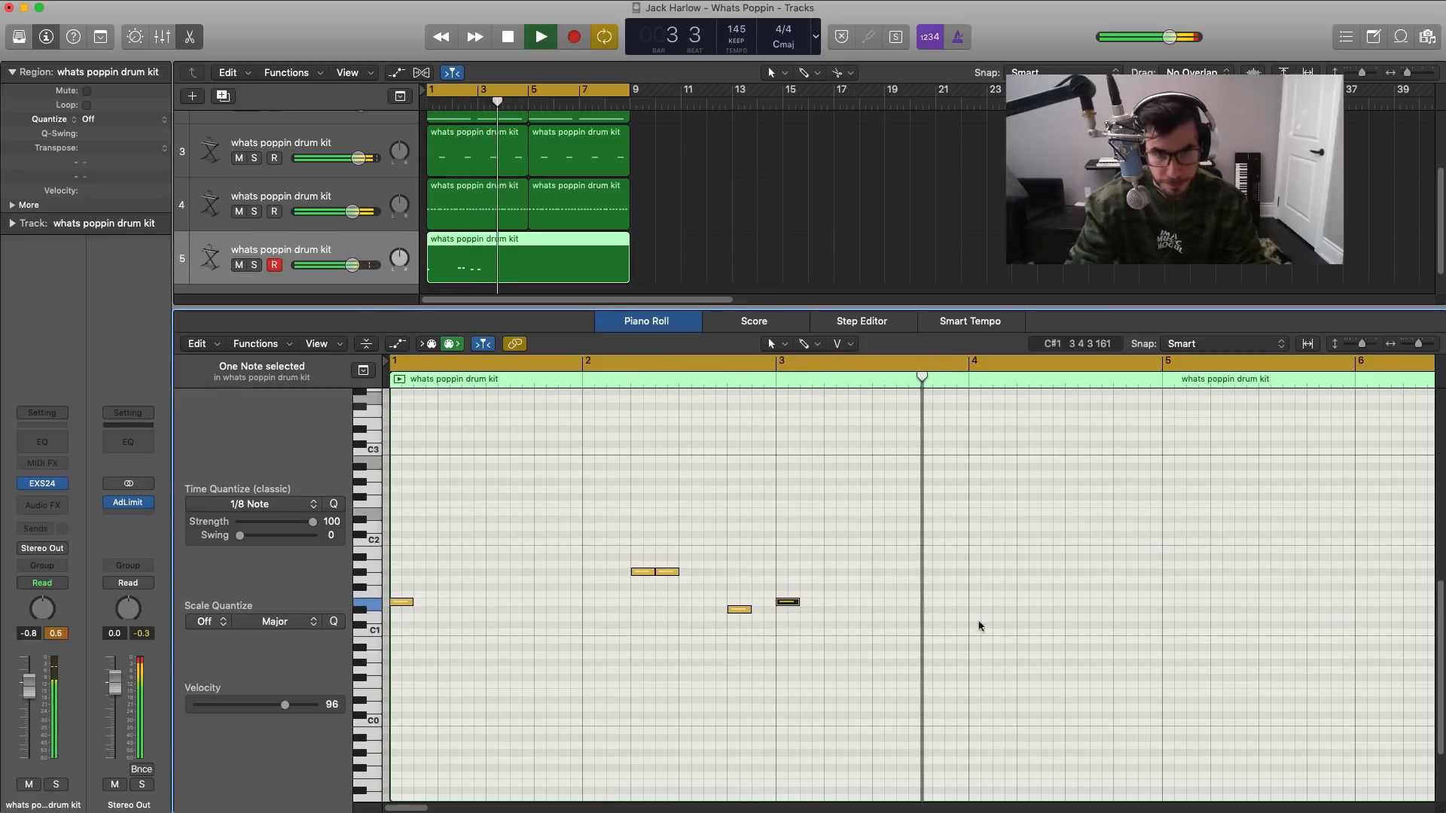
key(space)
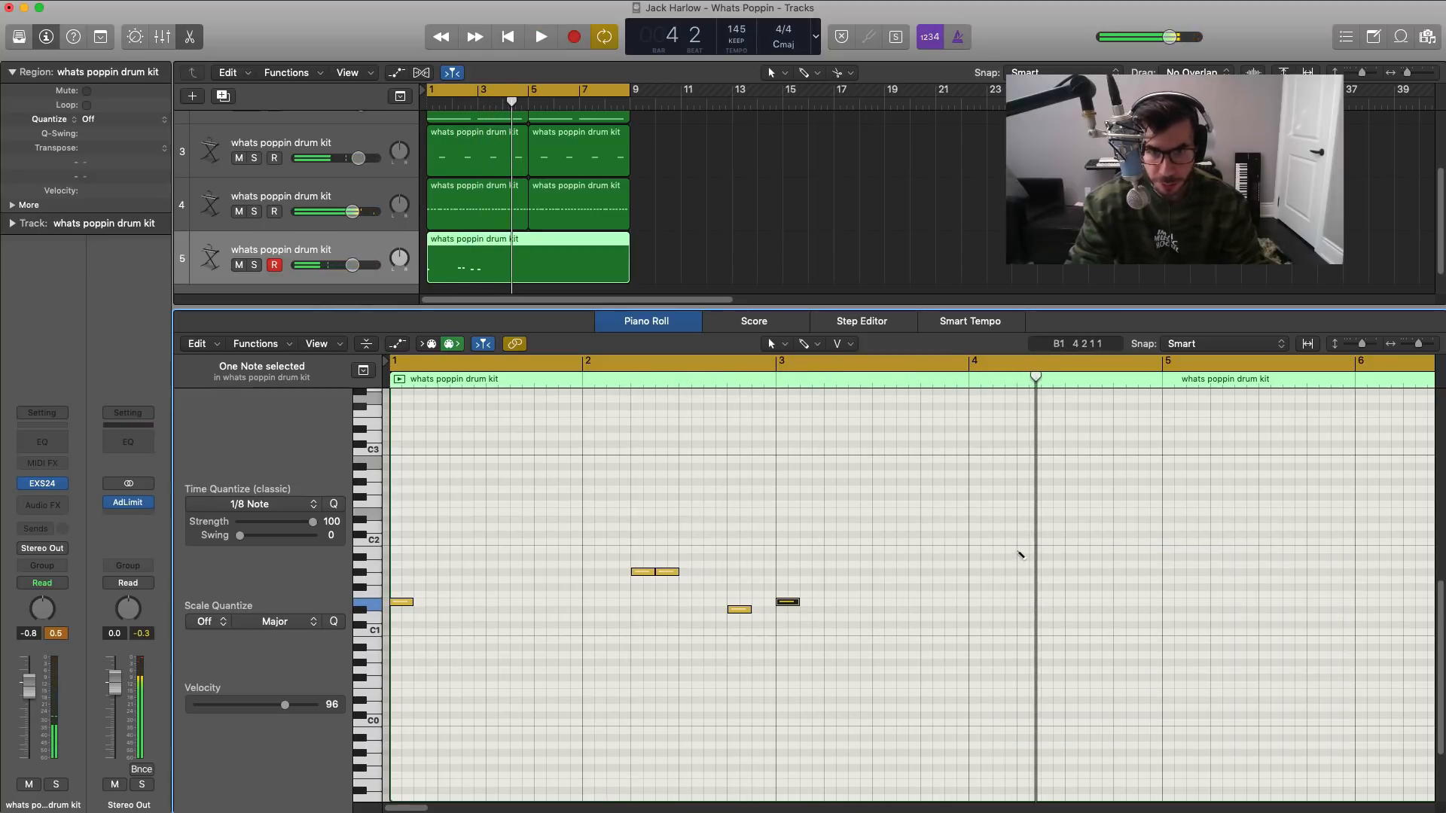
super+click(1044, 550)
key(space)
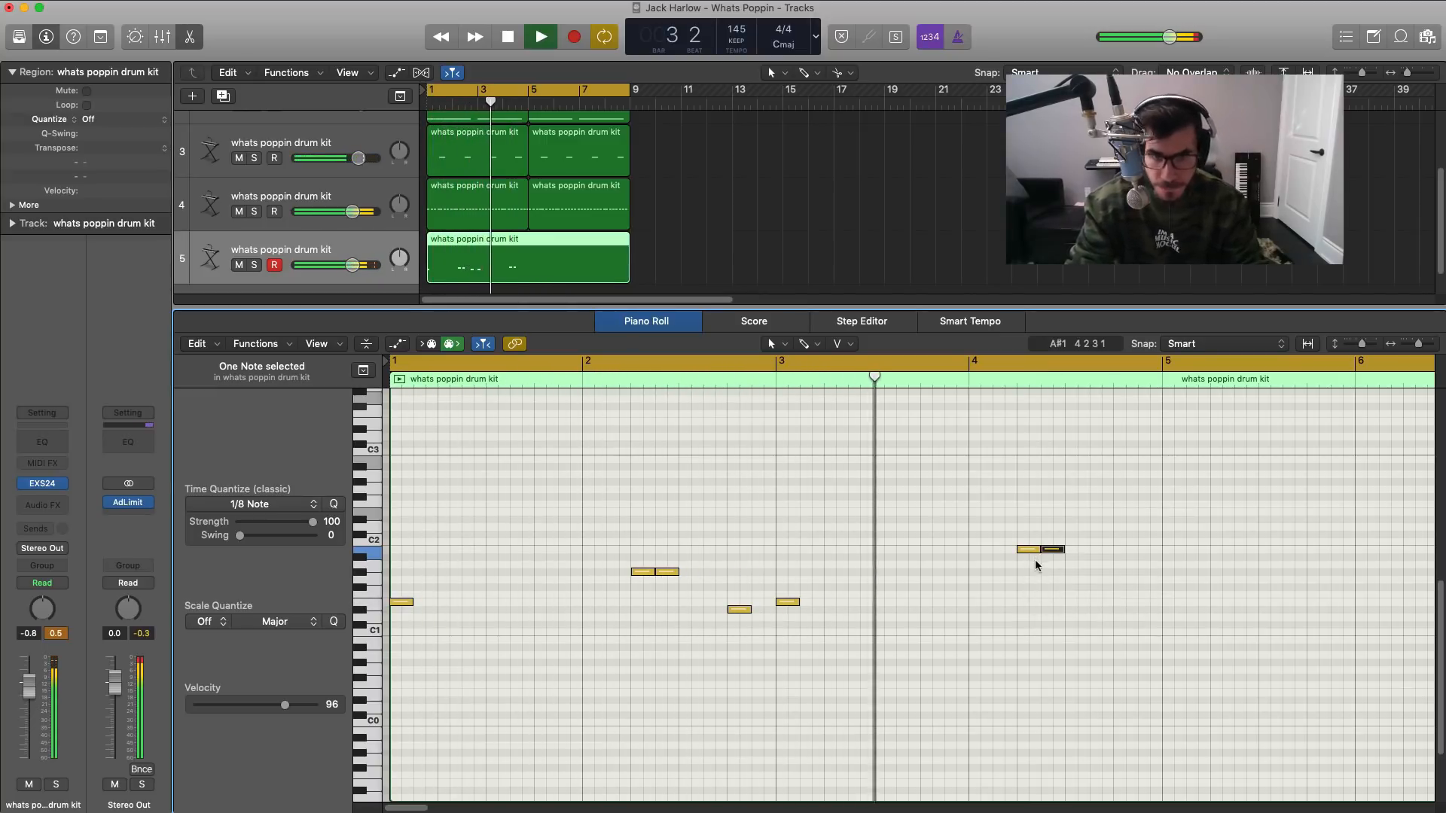
Step: Add a D#1 note on beat 4 of bar 4 and set the cycle range to bars 5 through 9
super+click(1118, 610)
ctrl+alt+click(1103, 619)
key(space)
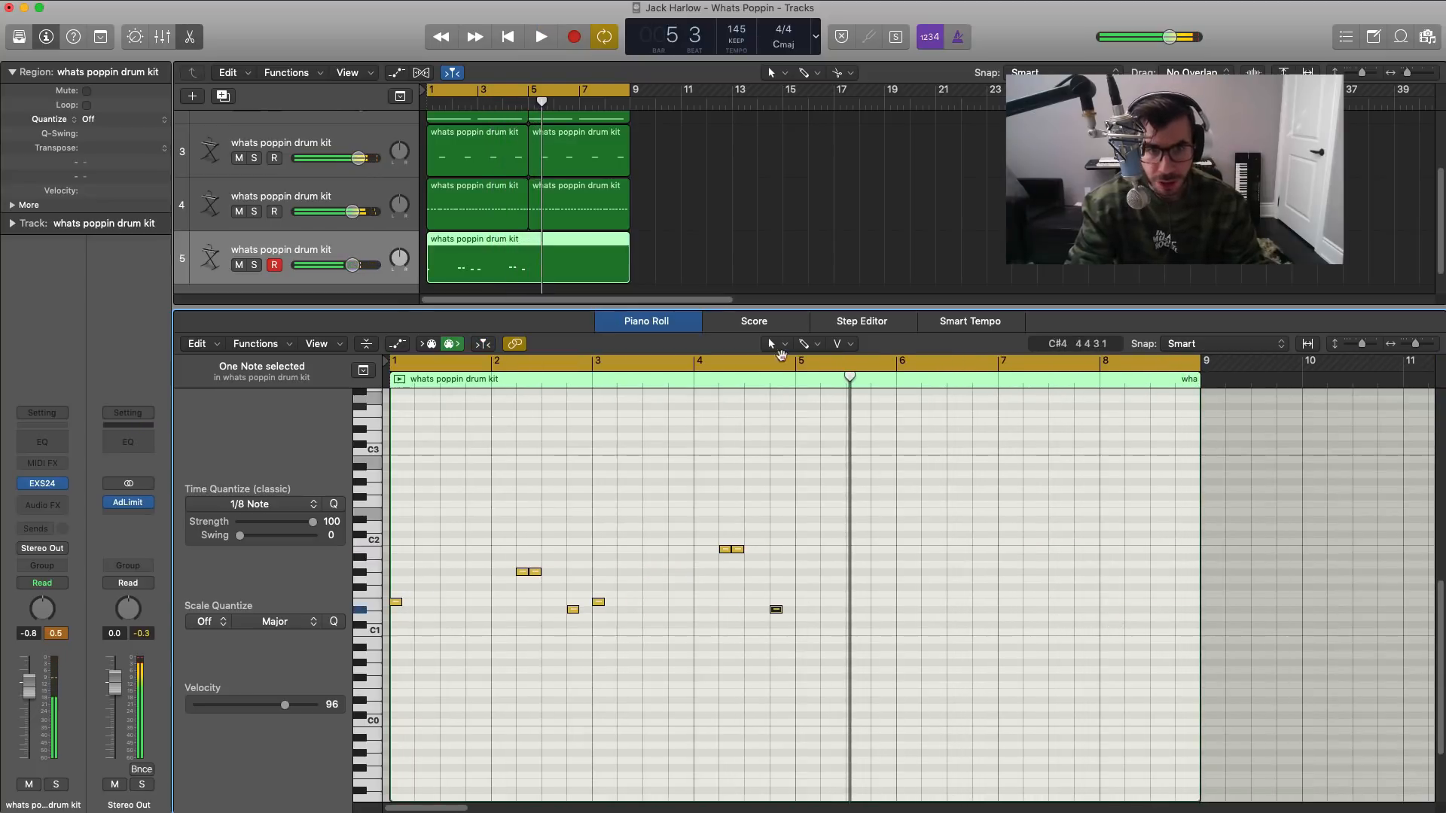
drag(780, 355, 1193, 386)
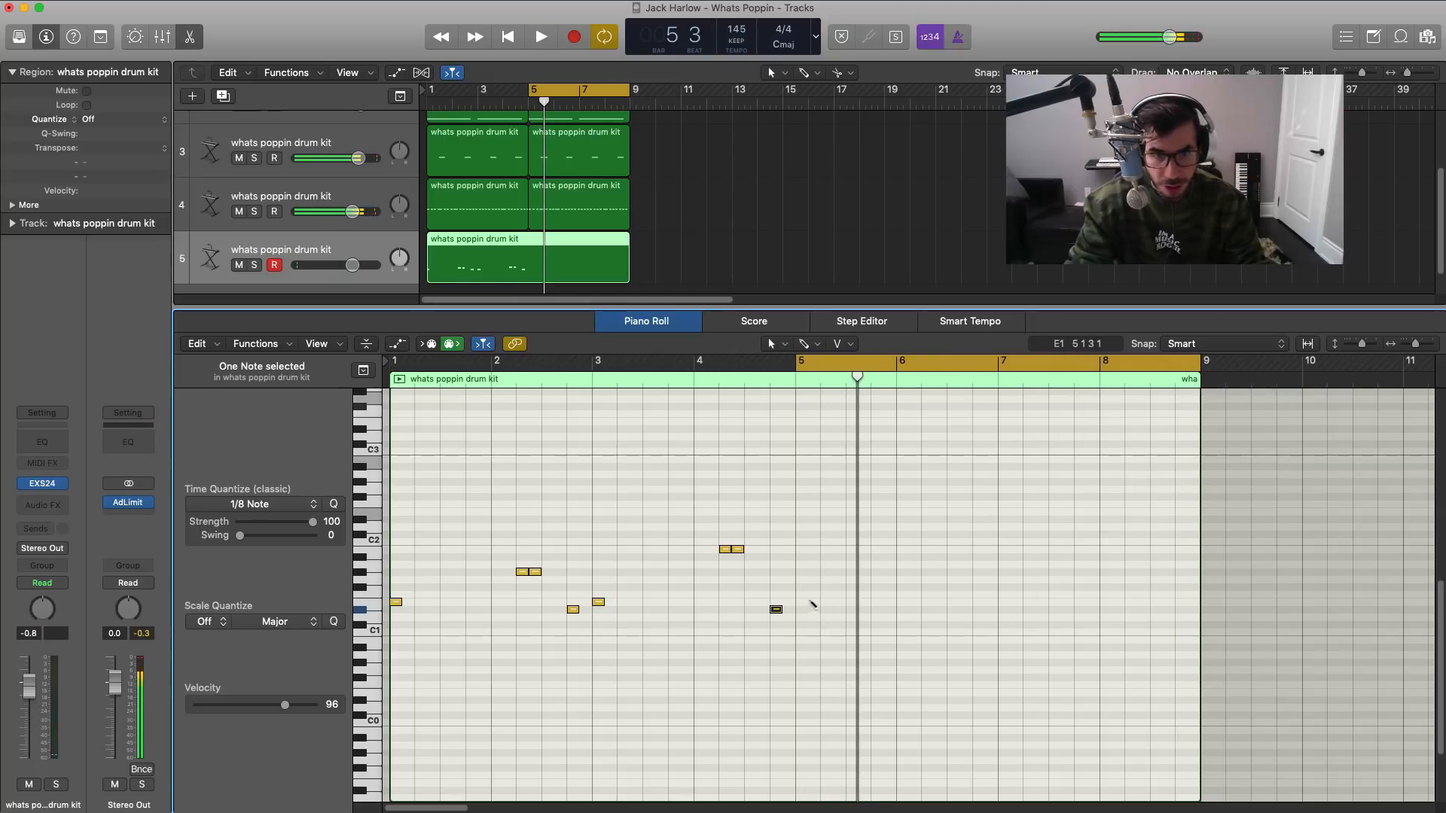
drag(812, 604, 800, 604)
key(space)
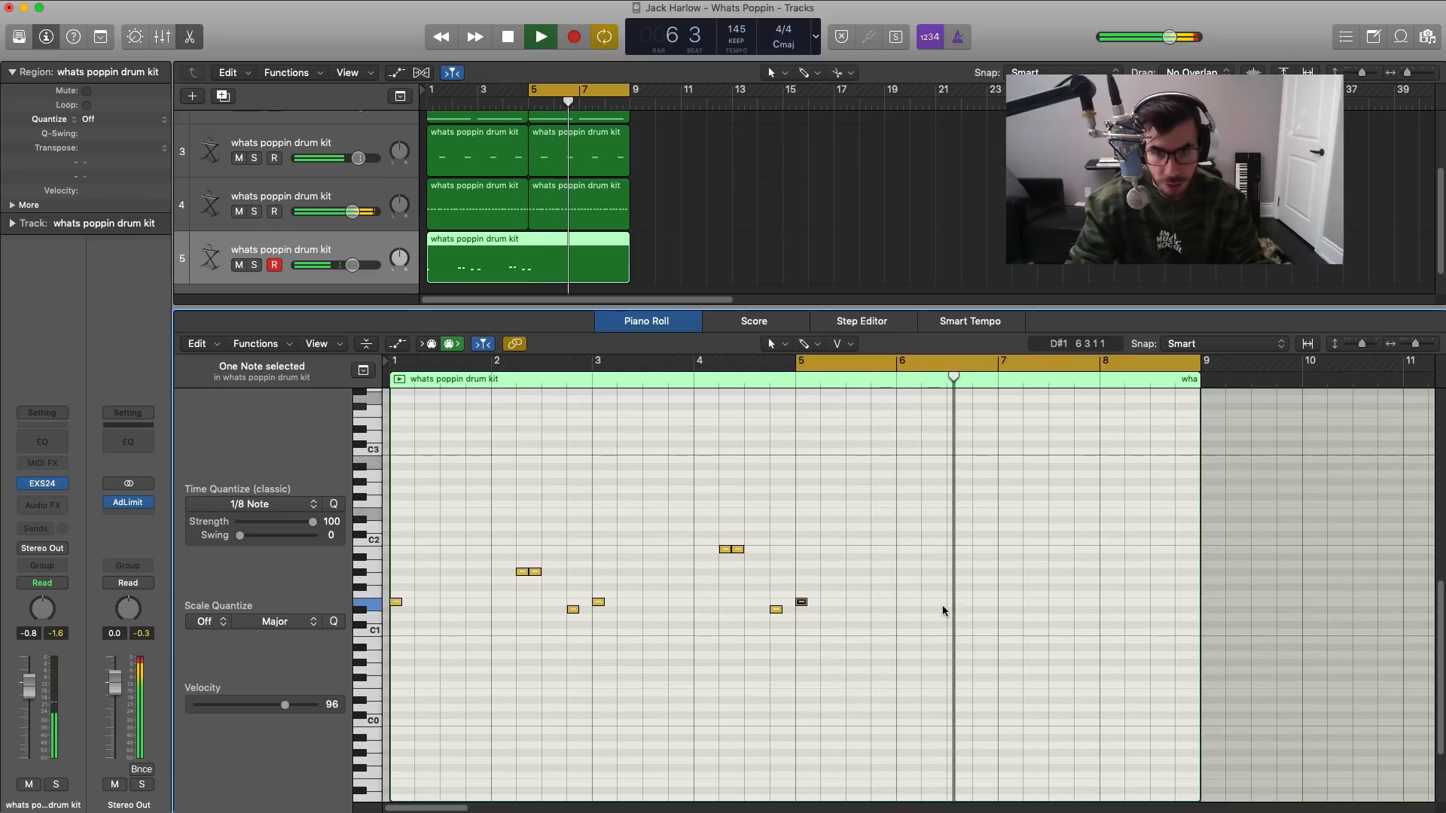
key(space)
key(Delete)
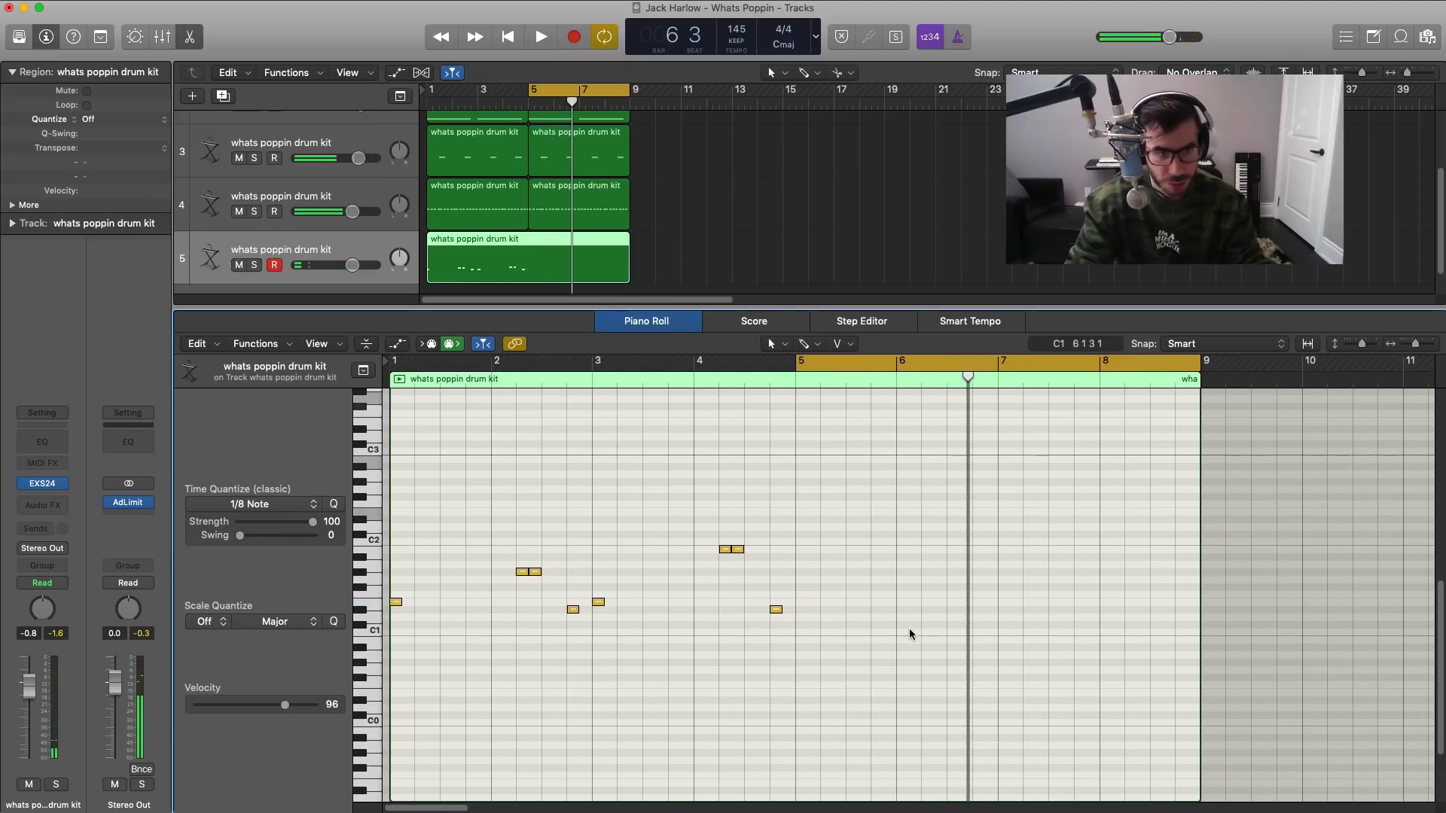
Step: Repeat all eight notes of the first four bars once, starting at bar 5, and play back the result
drag(869, 658, 392, 500)
key(super+r)
key(space)
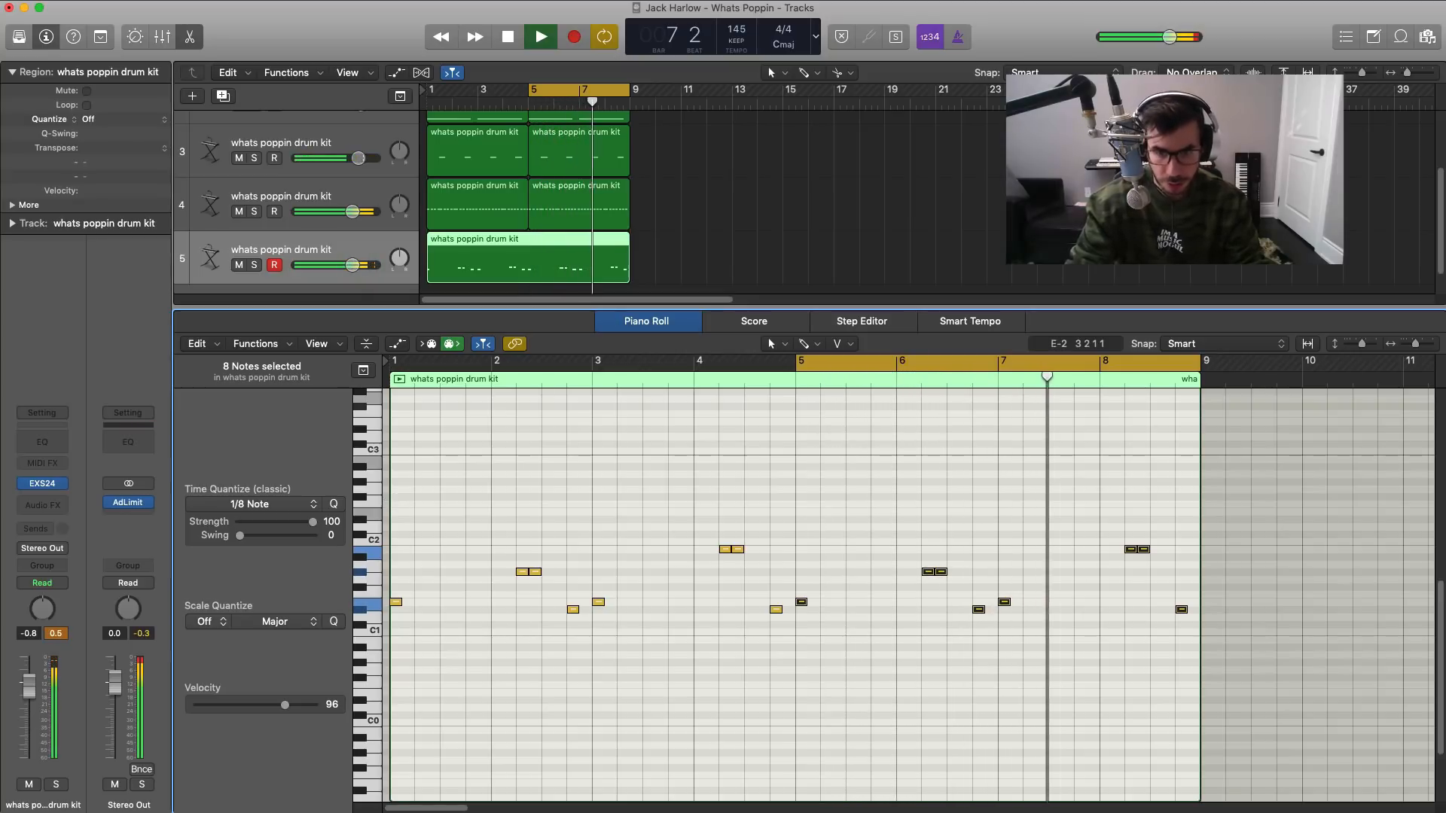
Step: Delete the two B1 notes in bar 8, raise the bar's last note from D#1 to G1, and close the Piano Roll
click(1134, 545)
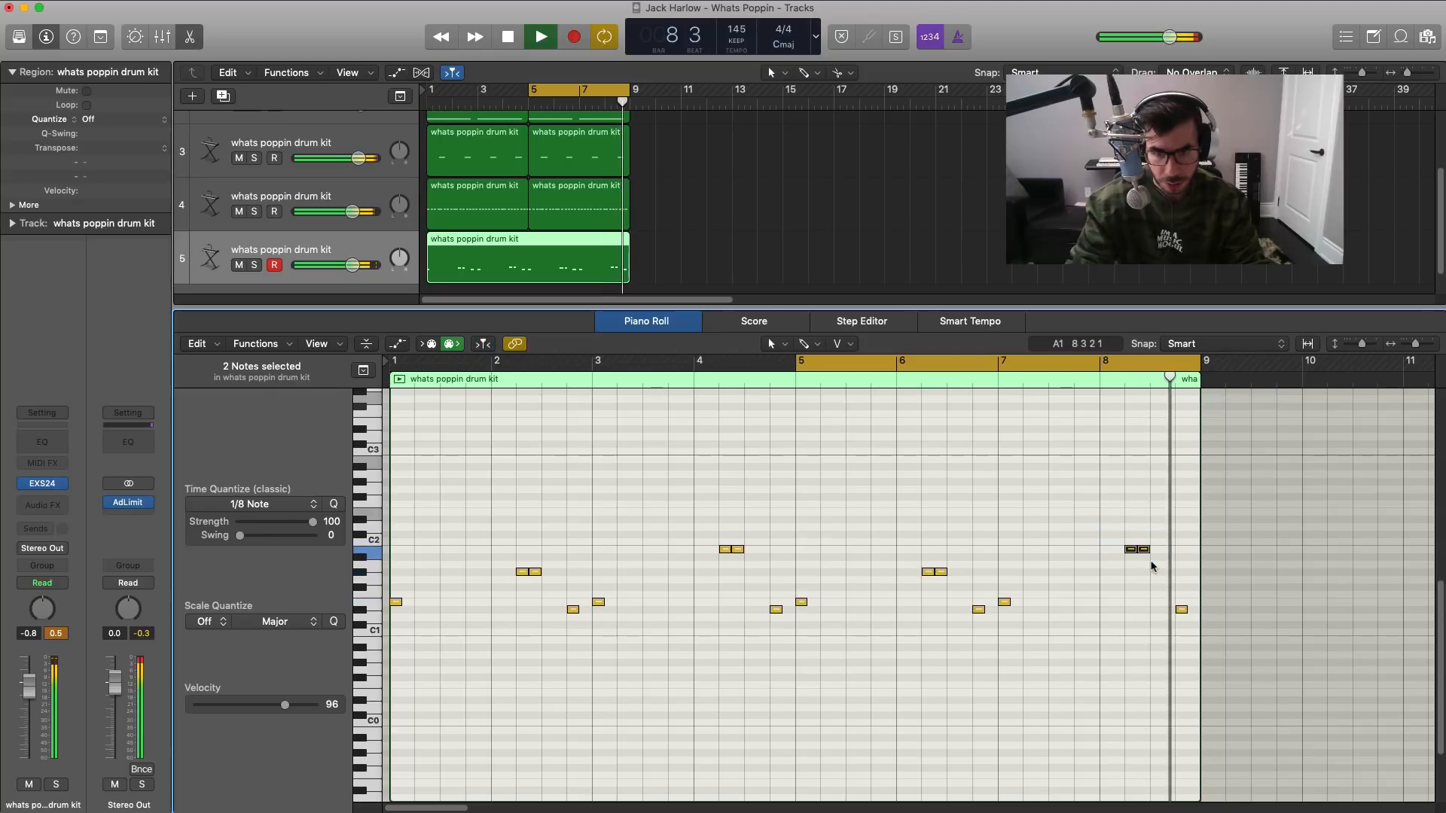
key(Delete)
key(space)
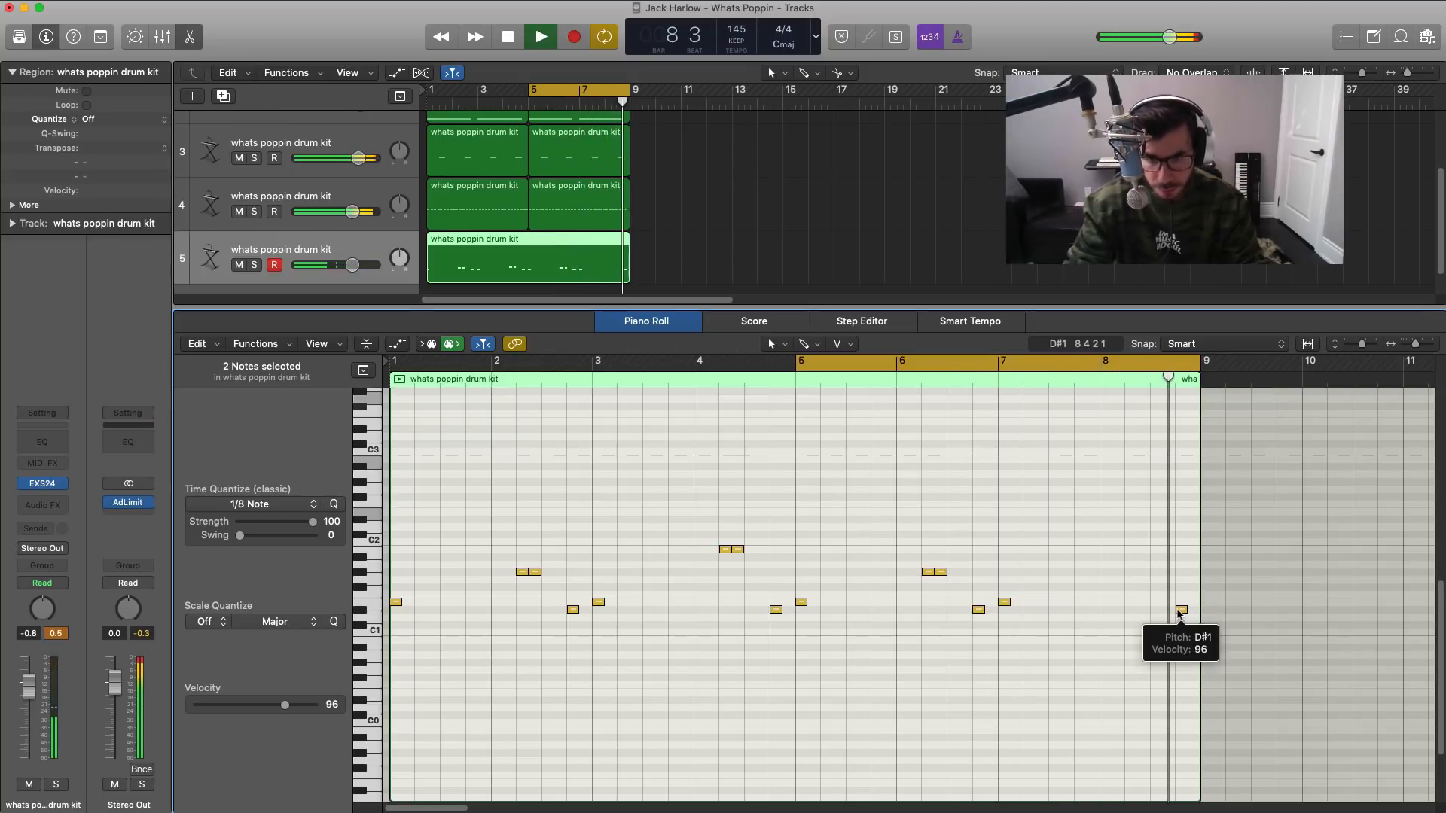
drag(1179, 612, 1181, 581)
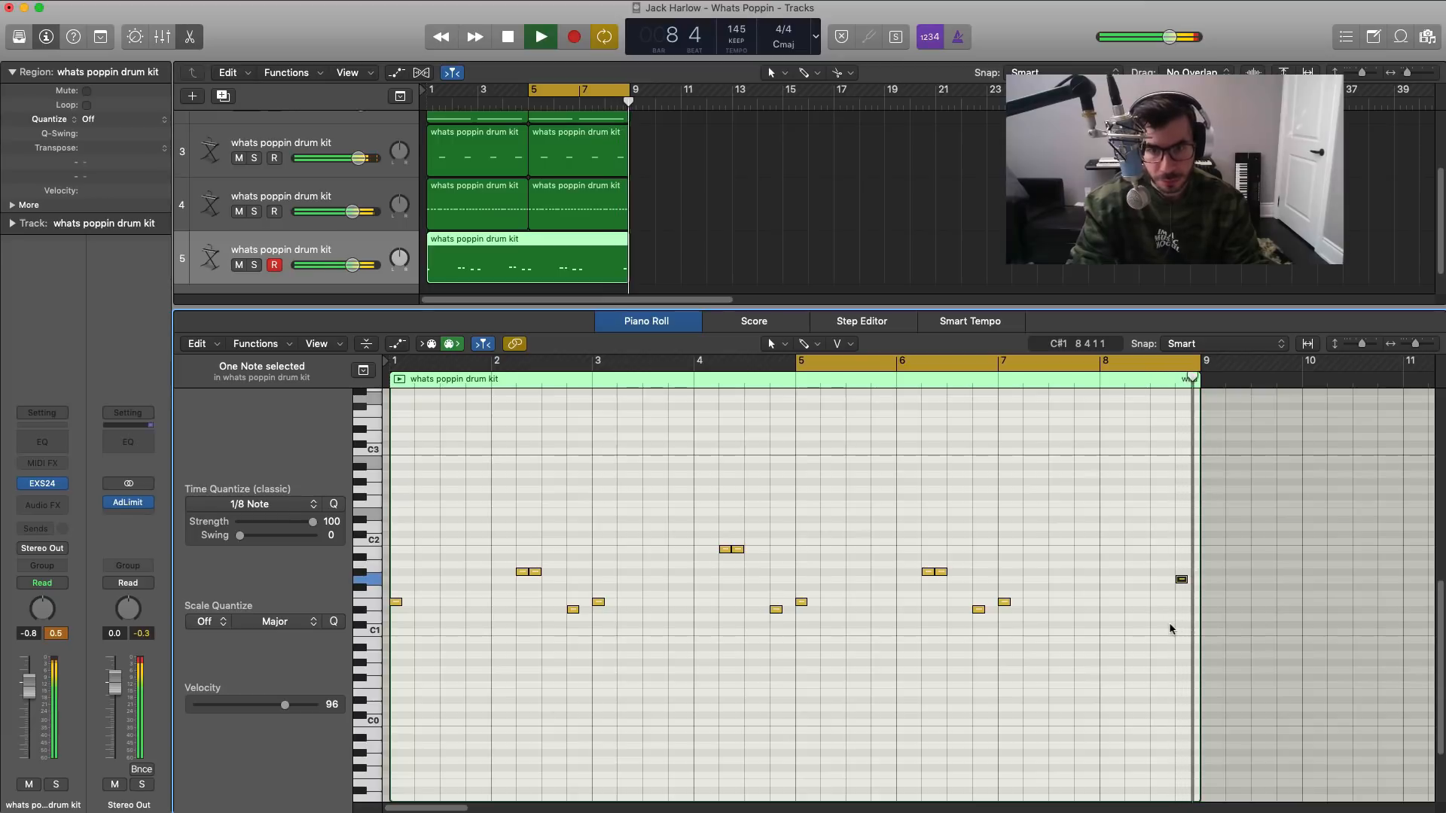
key(space)
key(e)
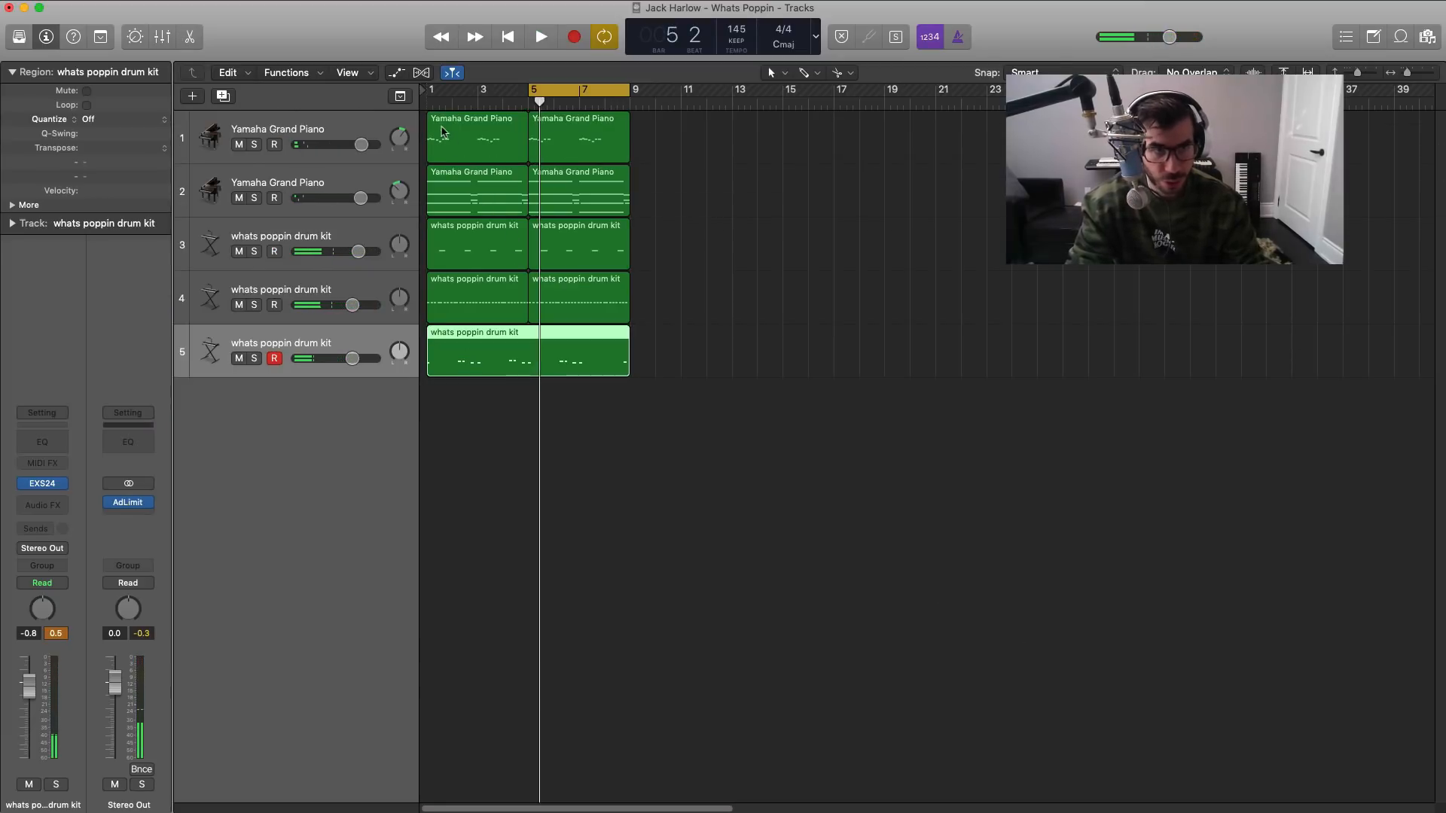
Step: Set the cycle range to bars 1 through 9 and lower track 5's volume to -1.1 dB during playback
drag(431, 92, 625, 92)
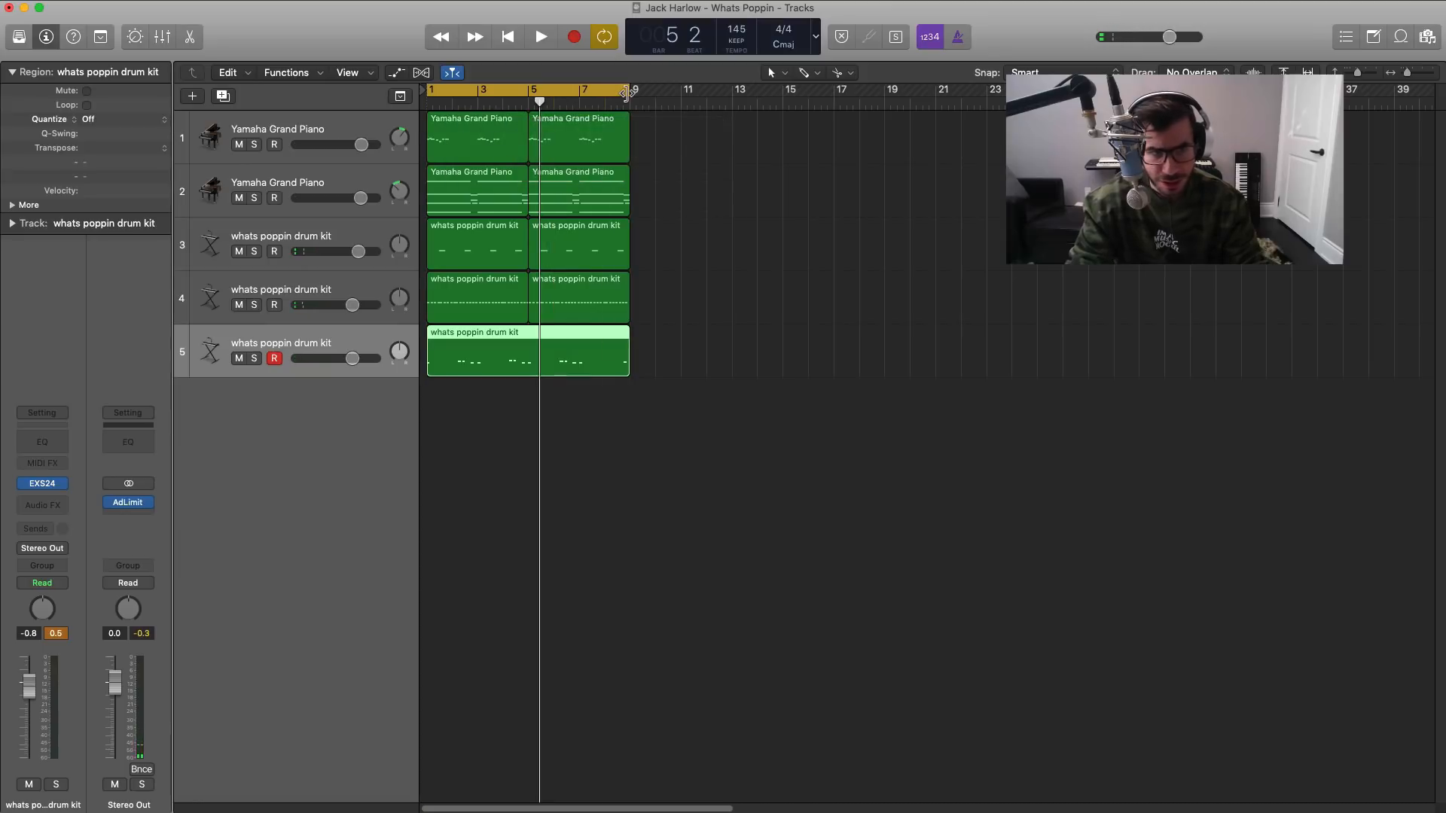
key(space)
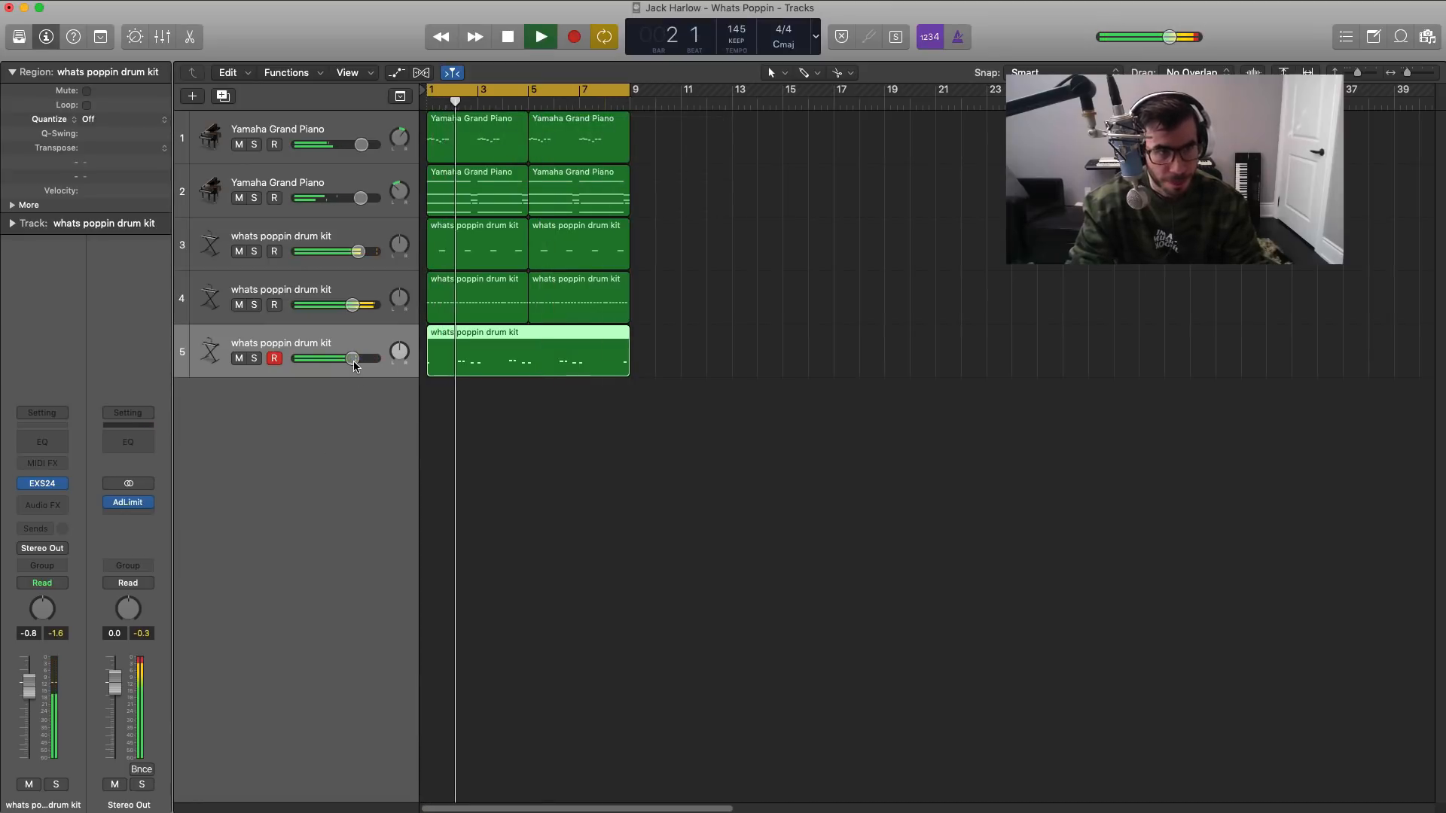
drag(352, 362, 351, 364)
key(space)
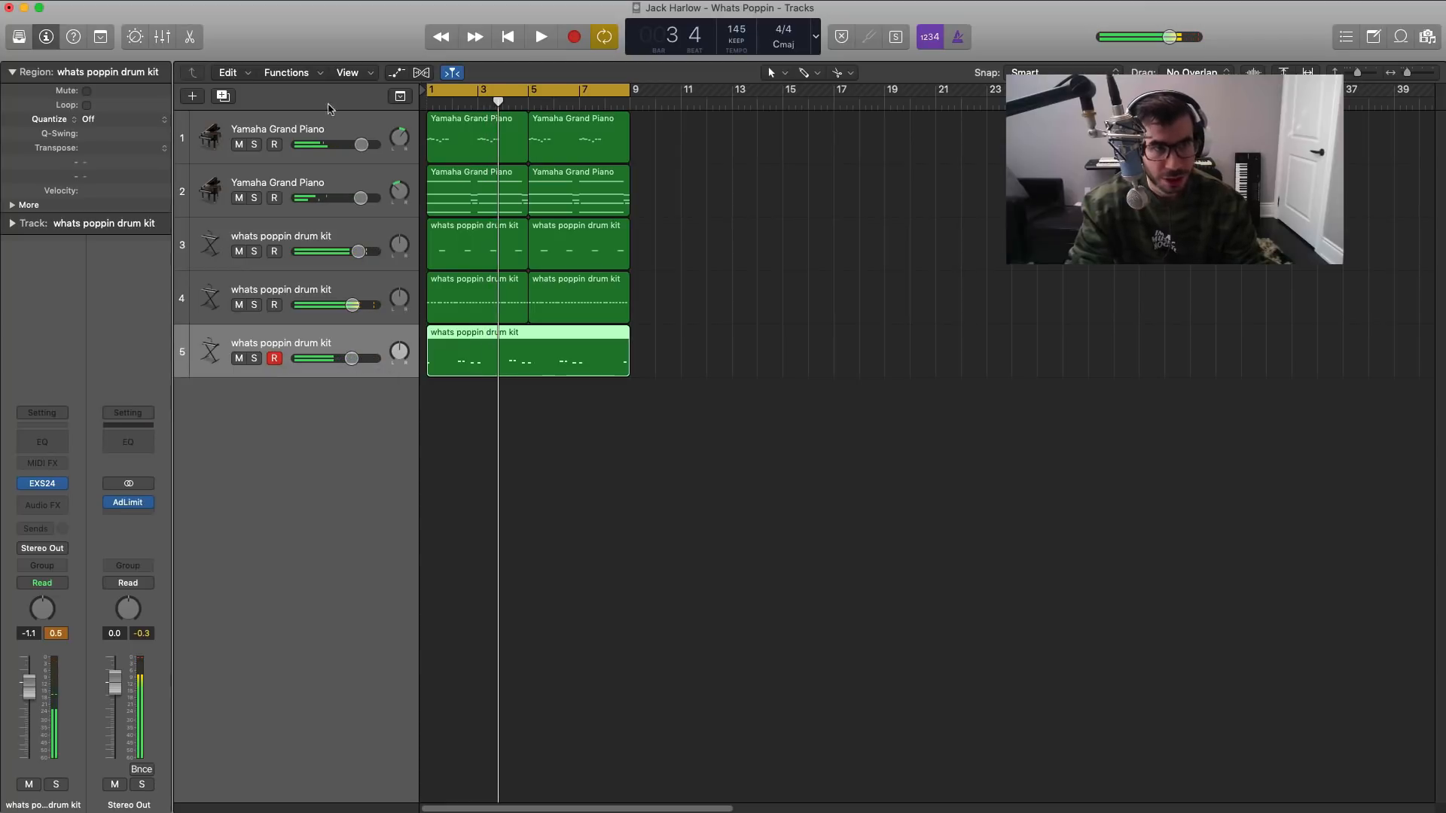
Step: Duplicate drum kit track 5 with its settings, and extend an empty region on the new track 6 to eight bars
click(223, 95)
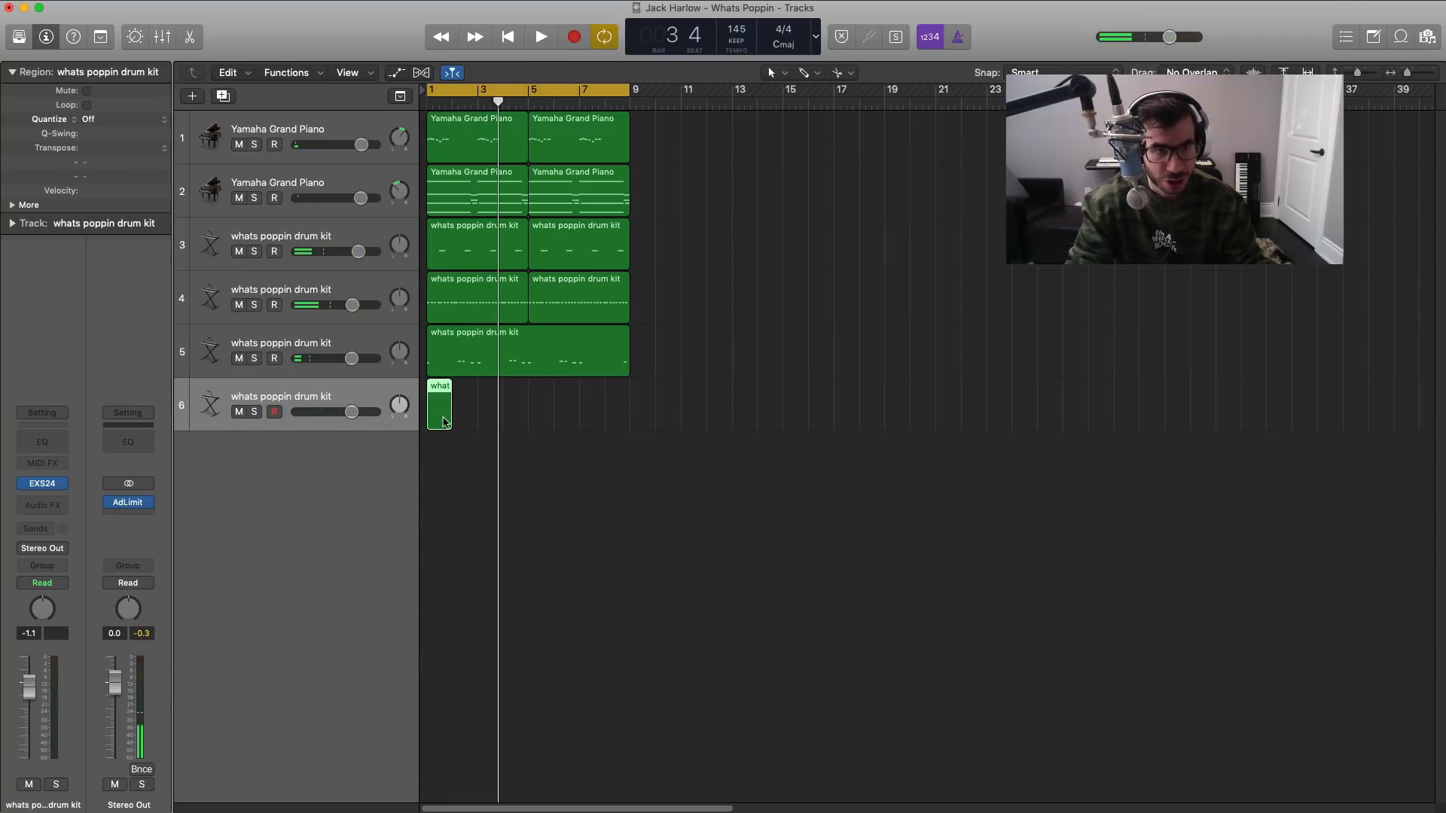
drag(491, 418, 624, 418)
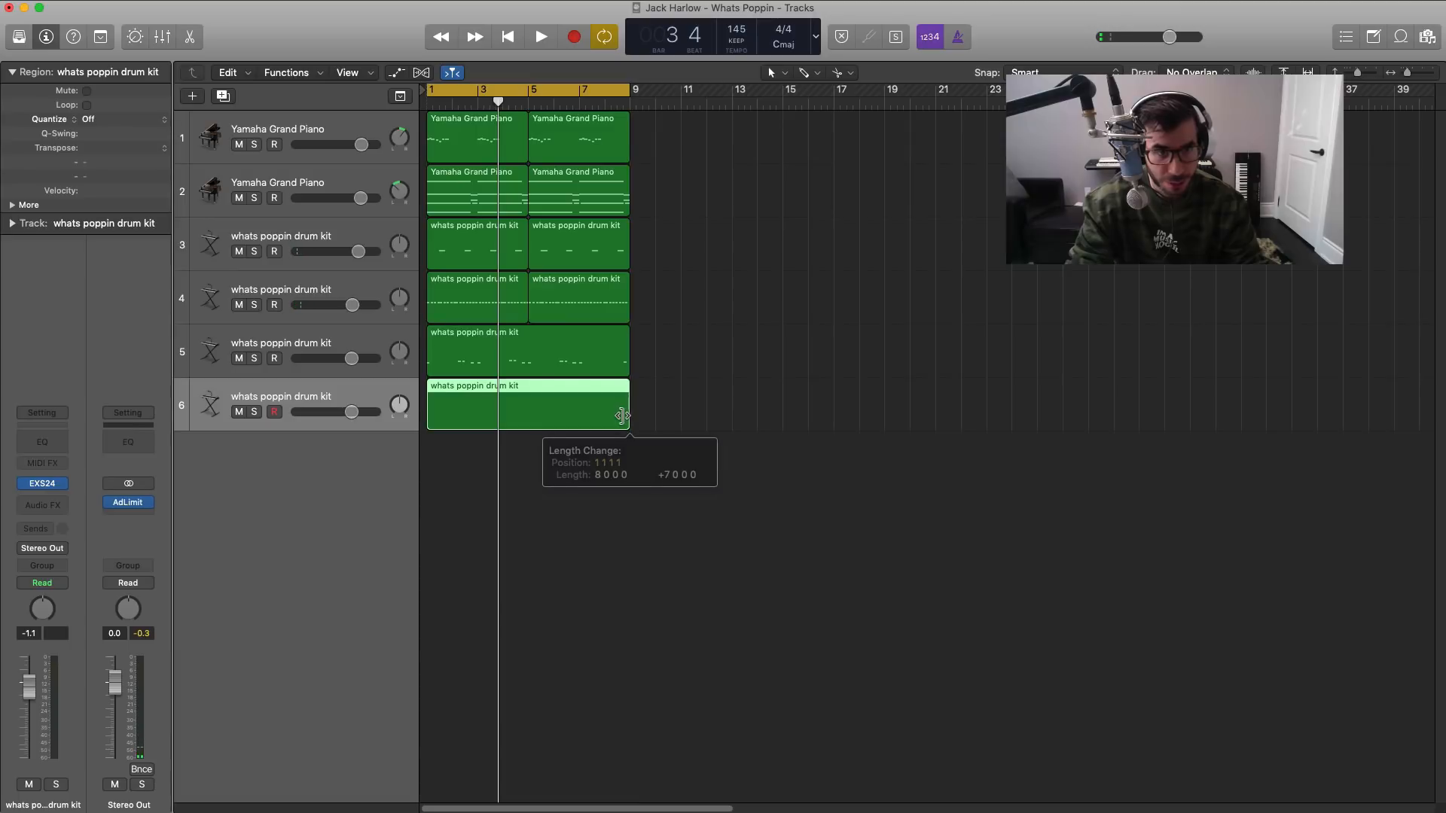
Step: Open the empty track 6 region in the Piano Roll, split the region at bar 5, and delete its second half
key(p)
key(space)
key(space)
click(816, 361)
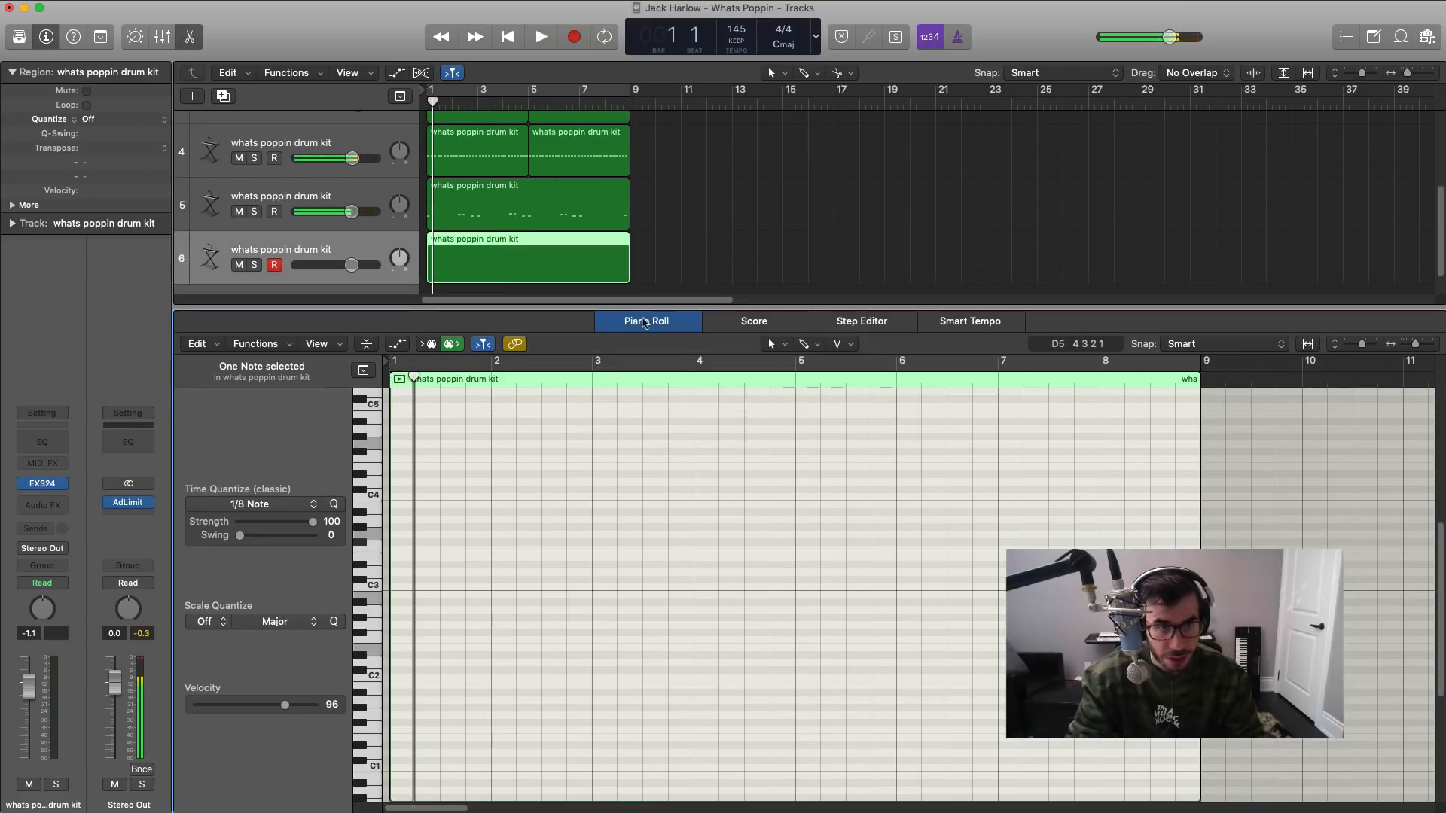
super+click(528, 252)
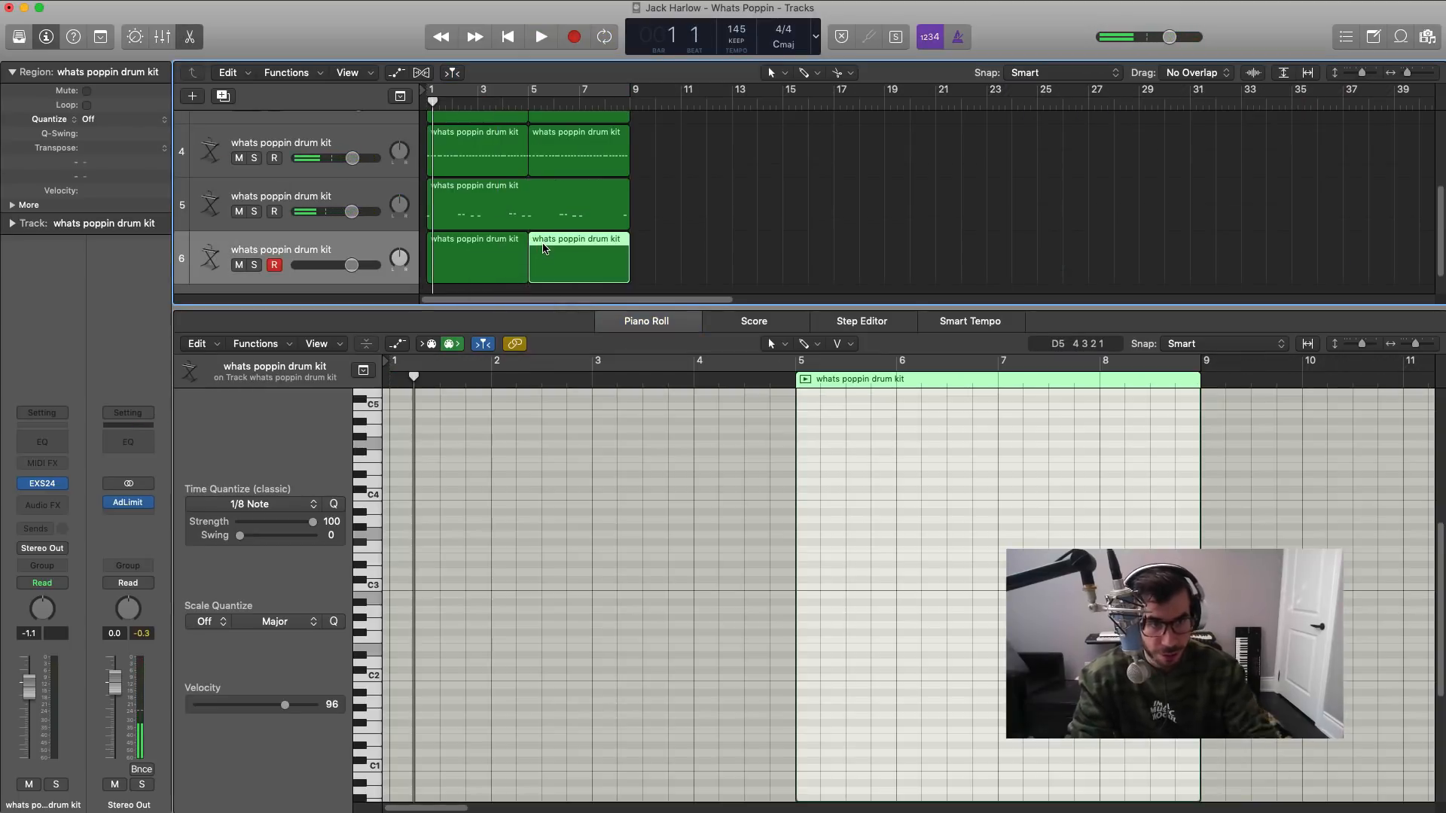
key(Delete)
Step: Set the cycle range to bars 1 through 5 and play it back with track 6's region open for editing
drag(433, 94, 527, 92)
click(477, 252)
key(space)
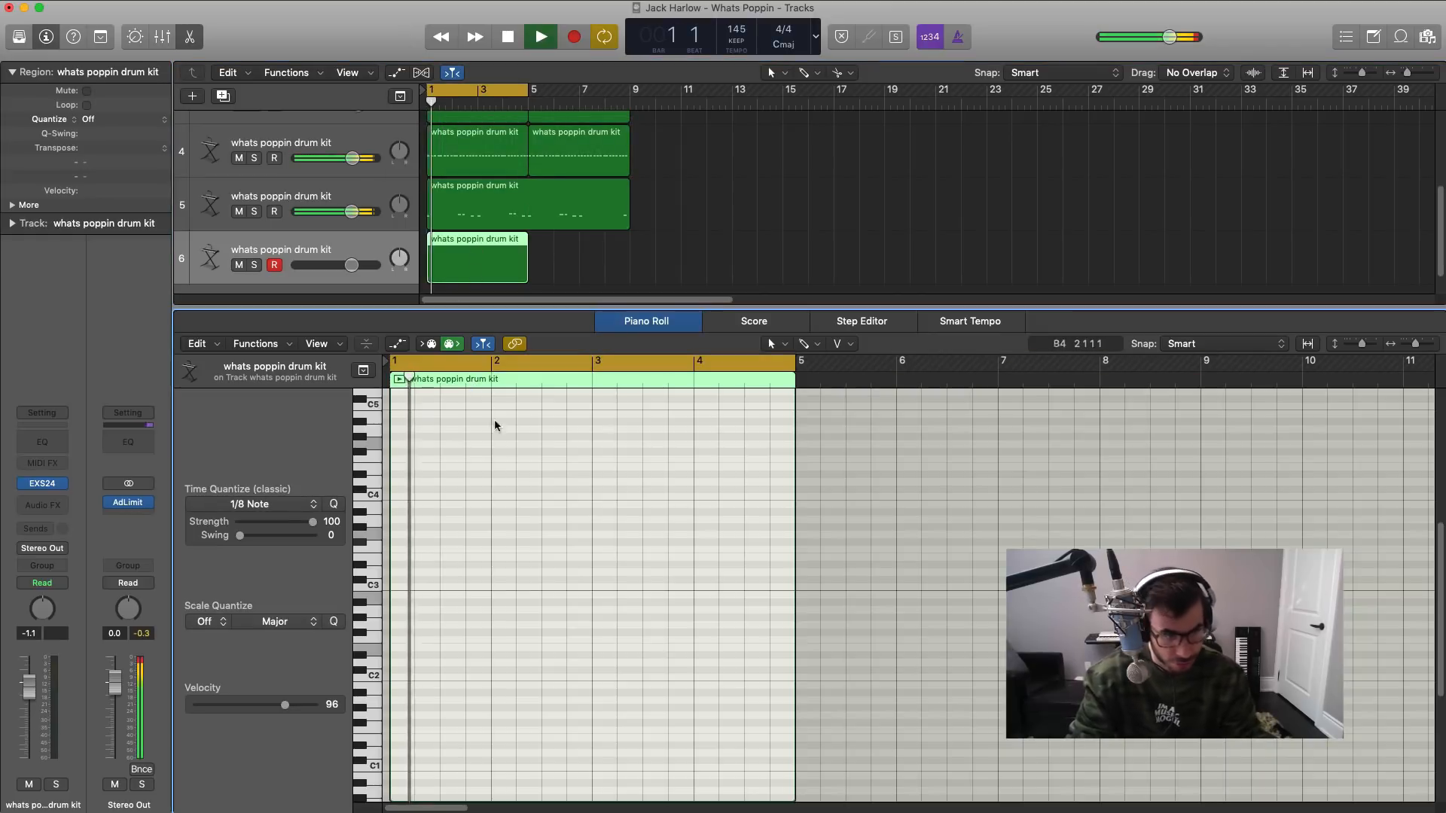
Step: Try a G#3 note on beat 3 of bar 1, then move it to beat 2 and play it back
super+click(446, 527)
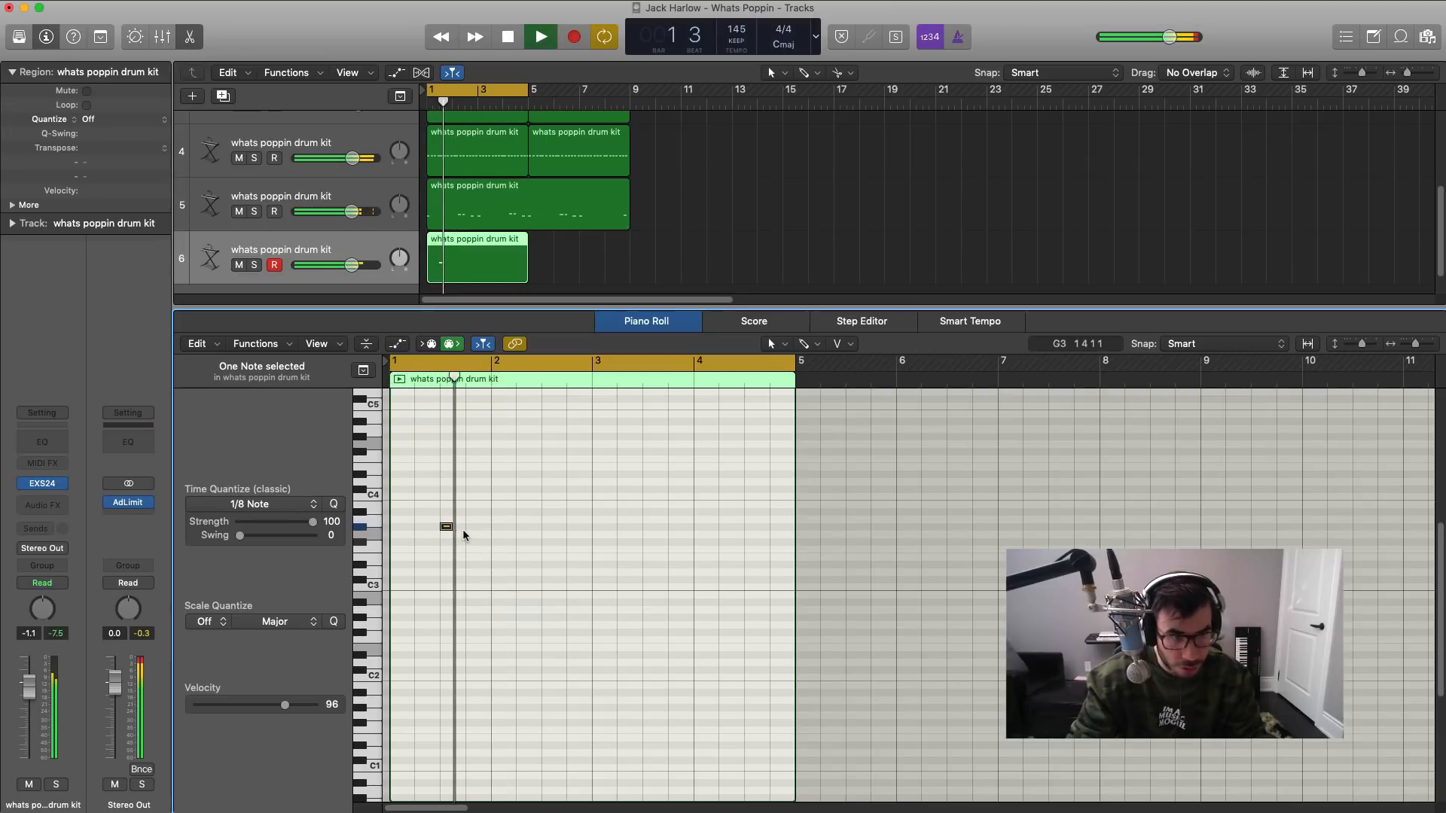
scroll(463, 533, up, 5)
key(space)
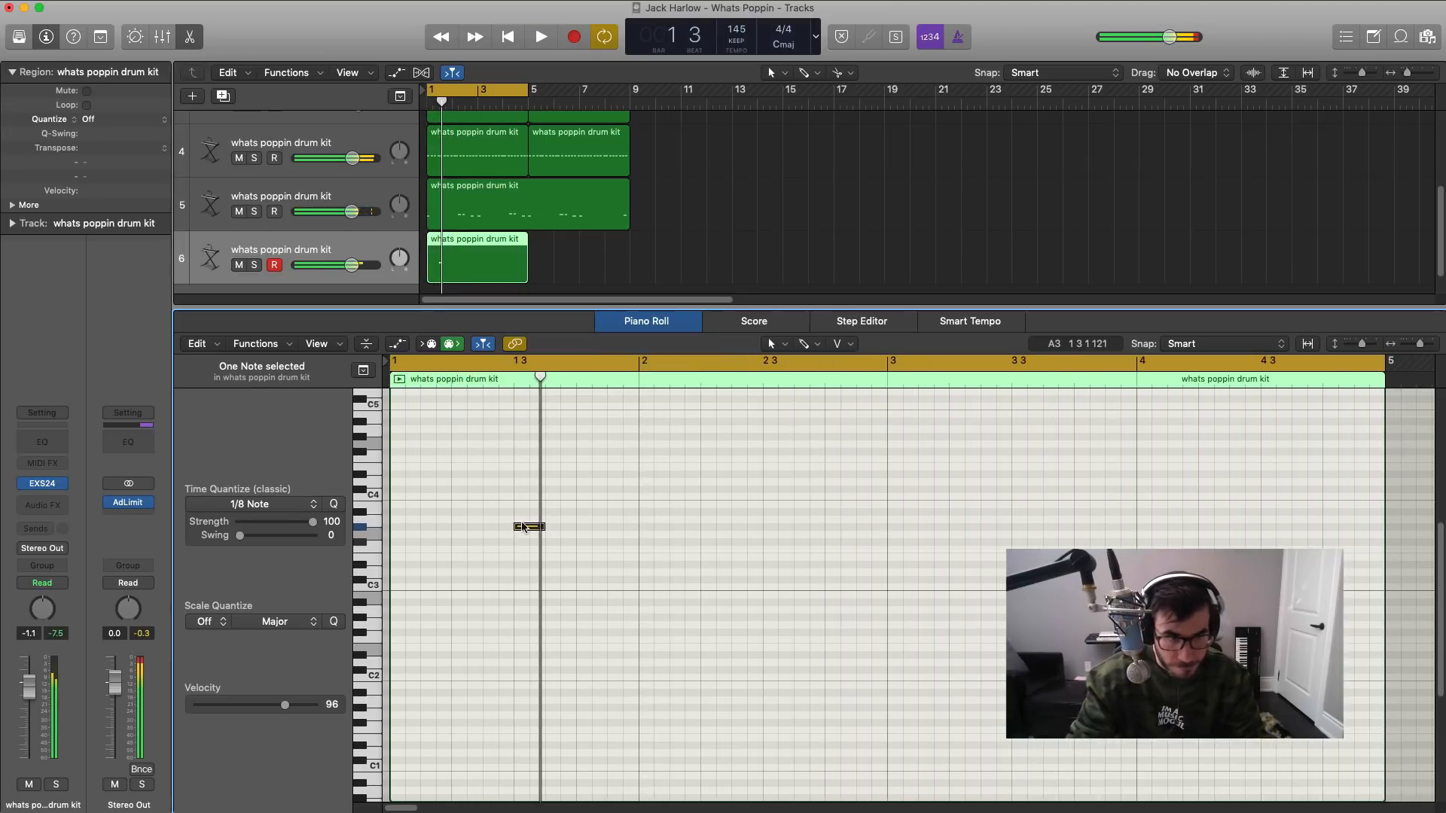
drag(511, 529, 465, 530)
key(space)
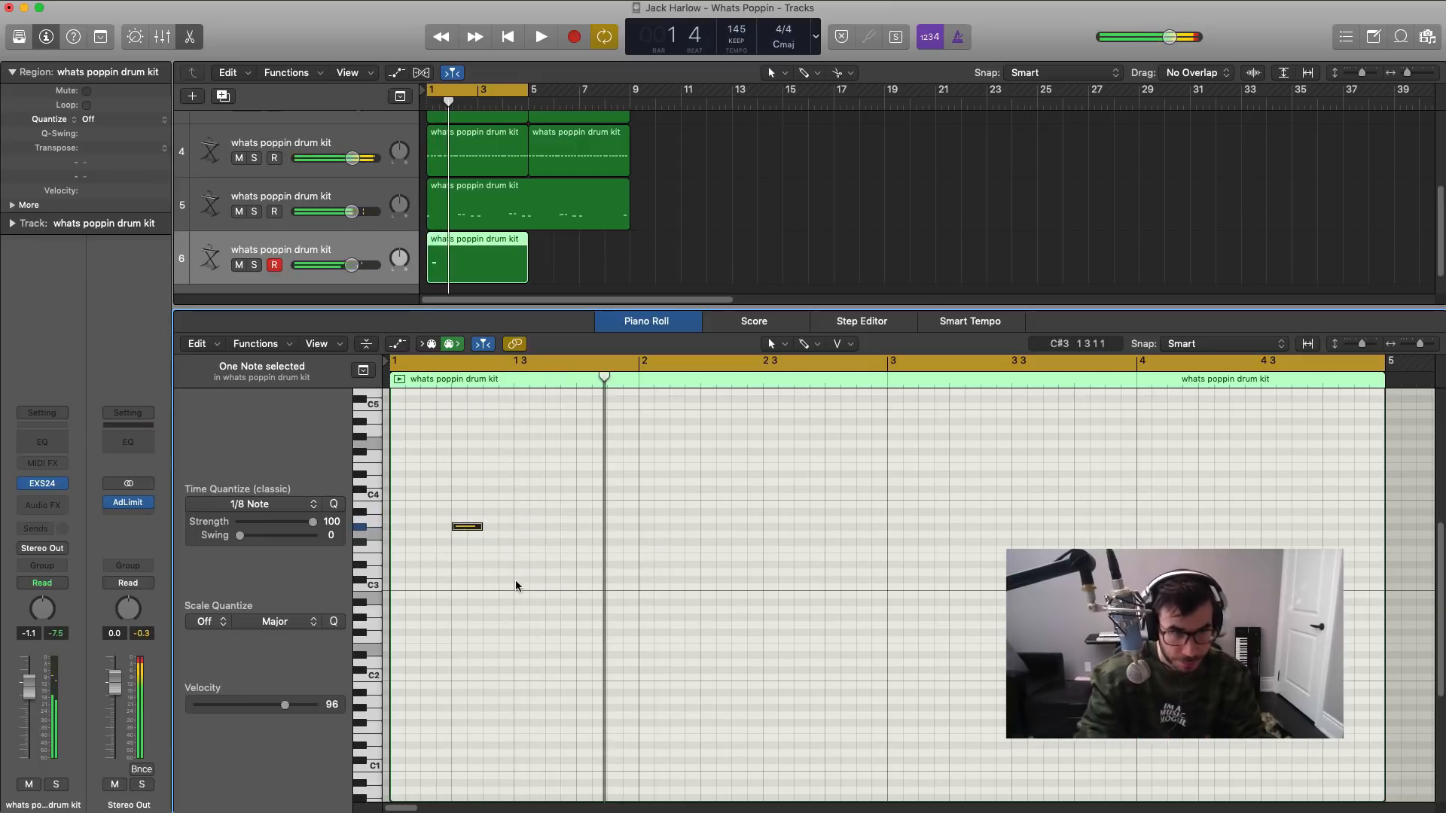
Step: Undo the note move, place a G#3 note on beat 2 of bar 2, and delete the bar 1 note
key(space)
key(super+z)
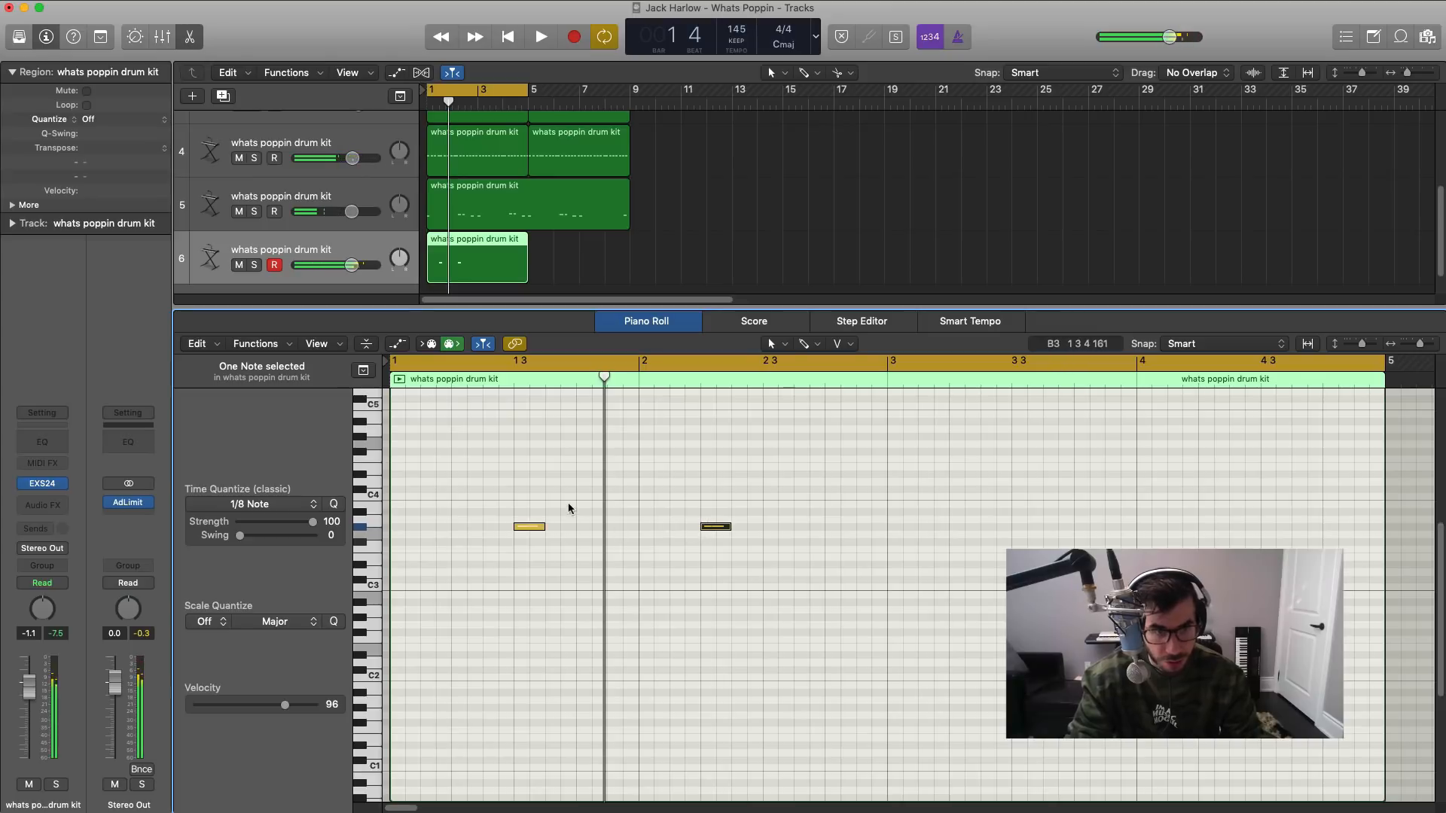
key(Delete)
key(space)
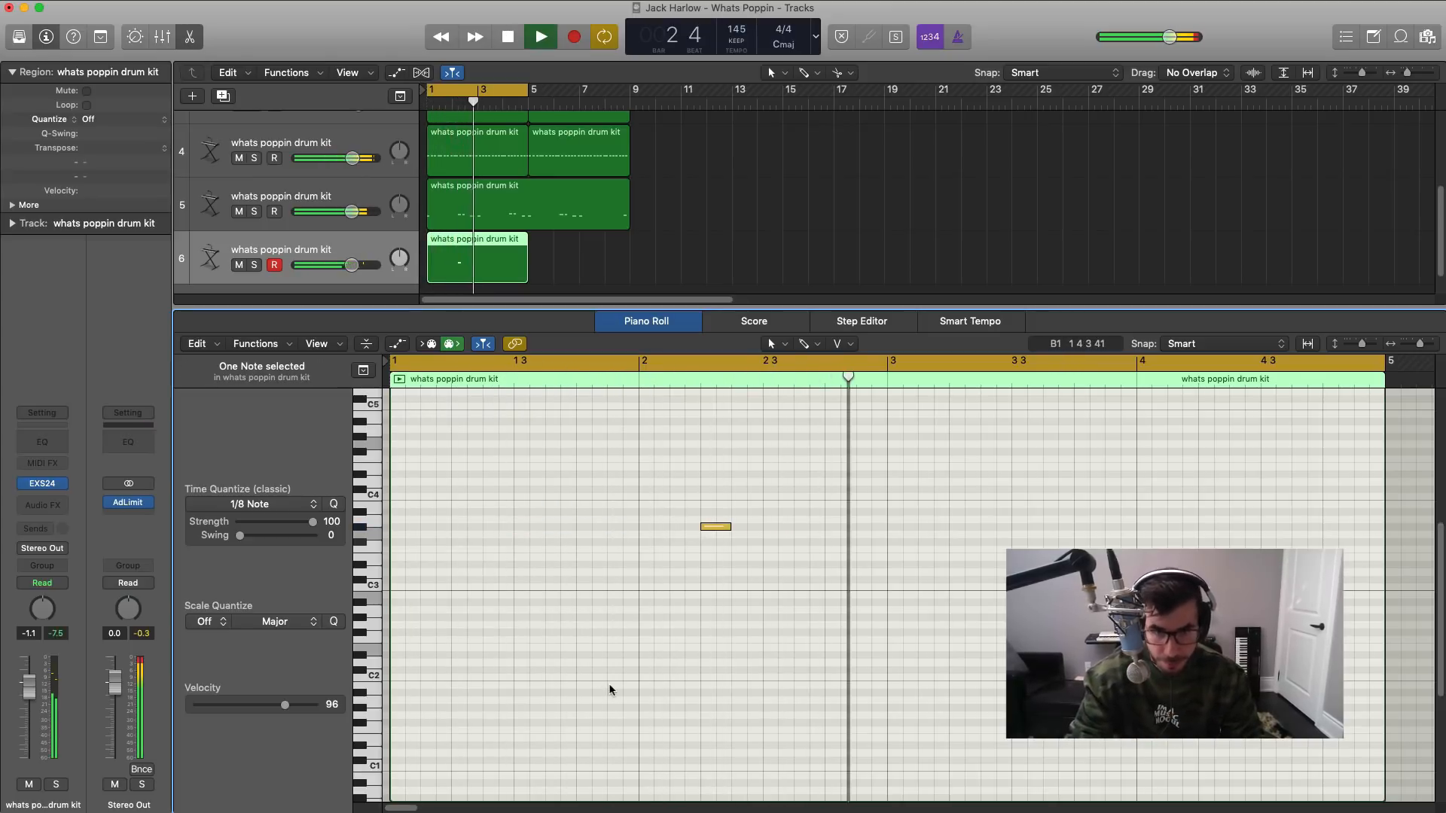
key(space)
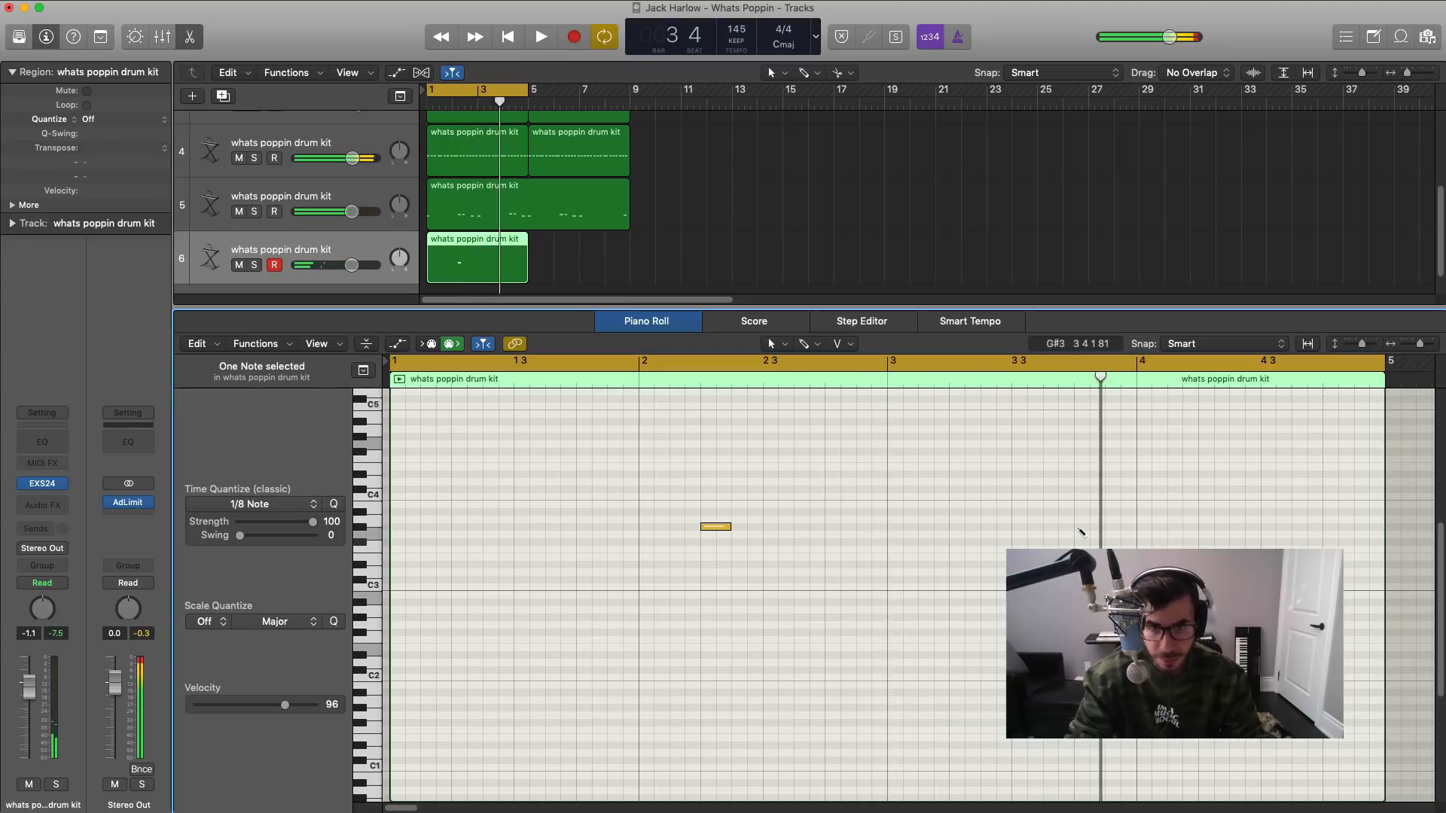
Step: Add a G#3 note on beat 4 of bar 3 and play back the four bars
super+click(1078, 527)
key(space)
key(super+Left)
key(super+Left)
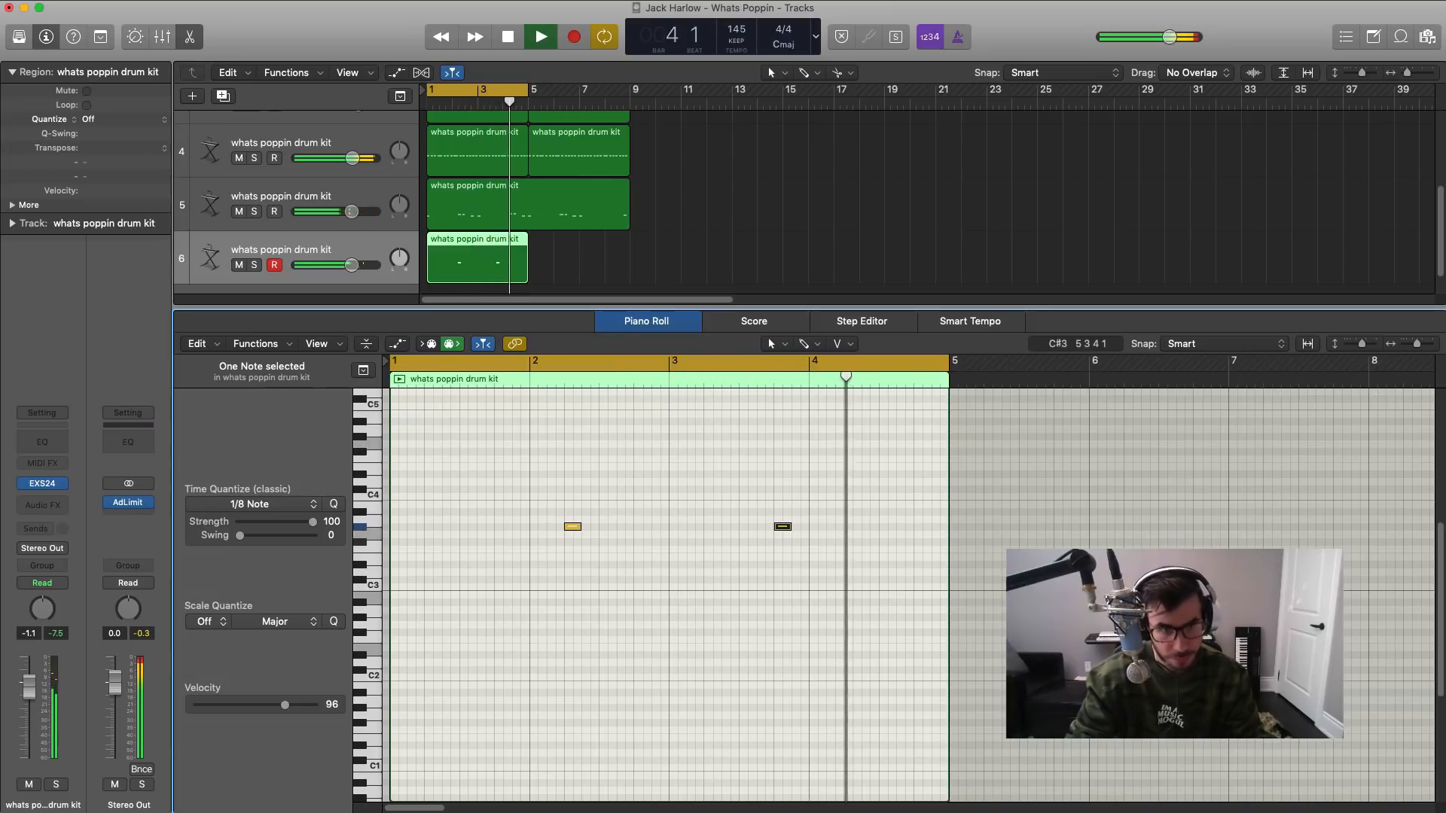
key(space)
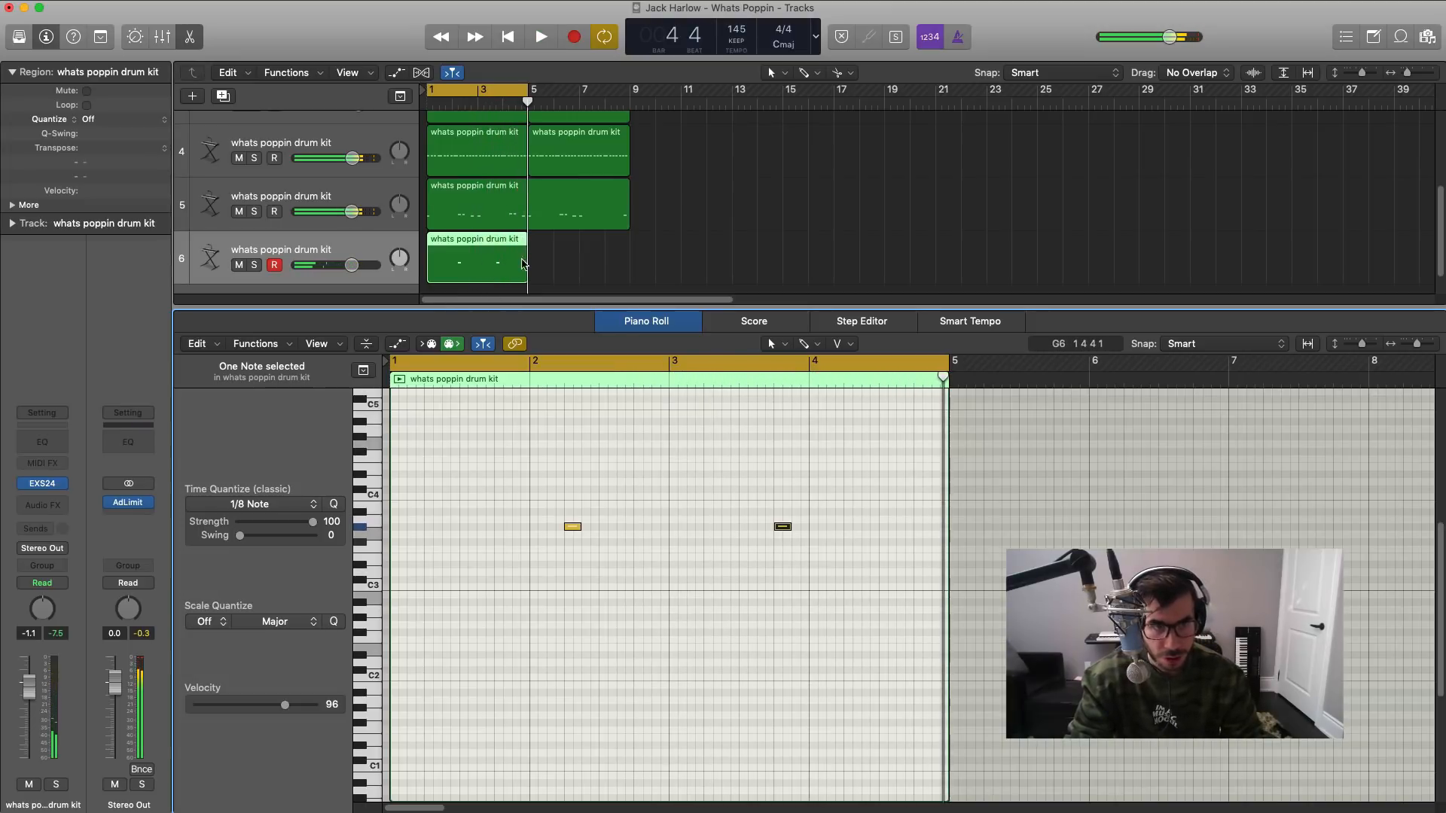
Step: Extend track 6's region to eight bars and set the cycle range to bars 5 through 9
drag(525, 263, 628, 260)
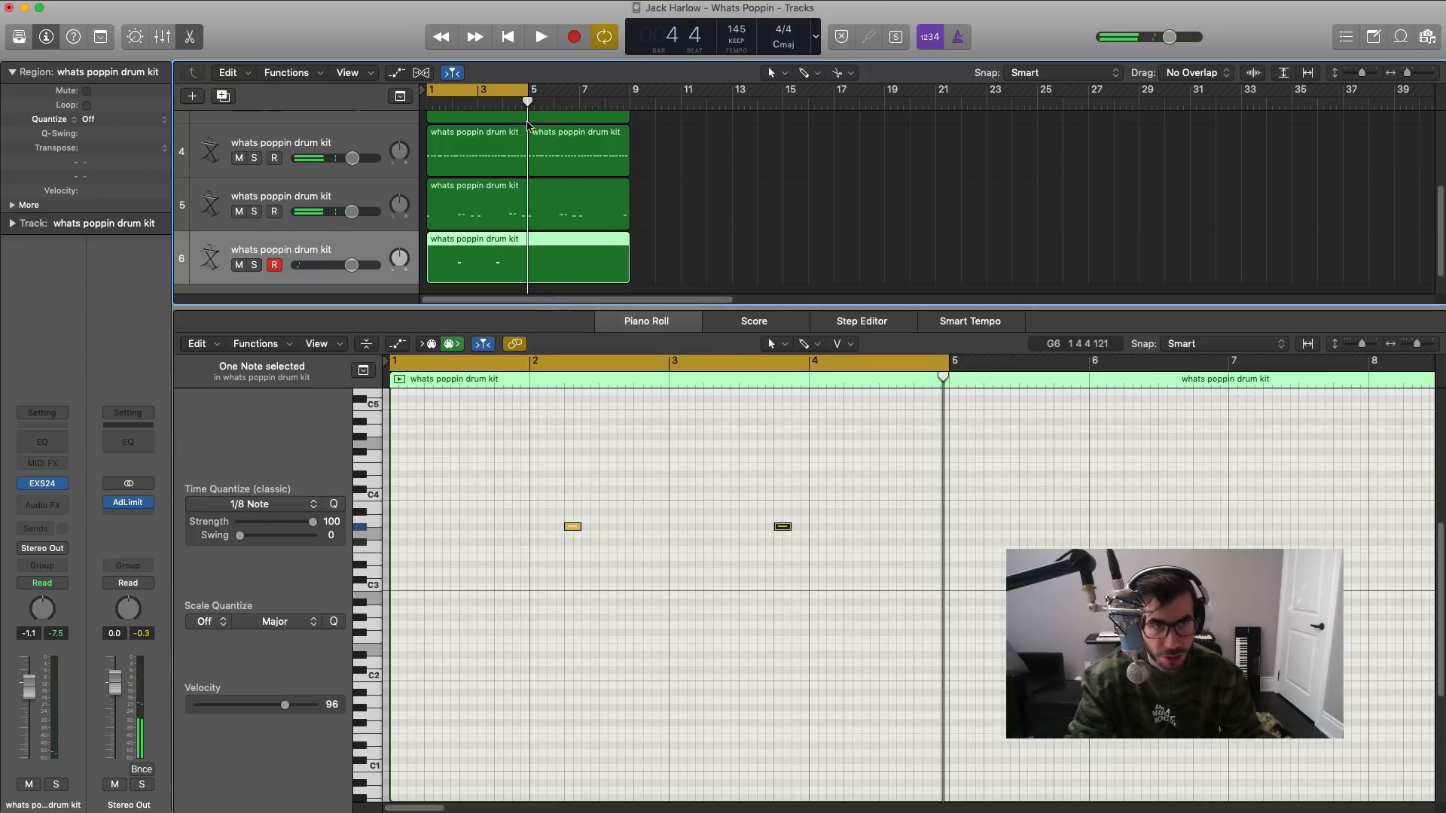
drag(505, 92, 606, 102)
key(space)
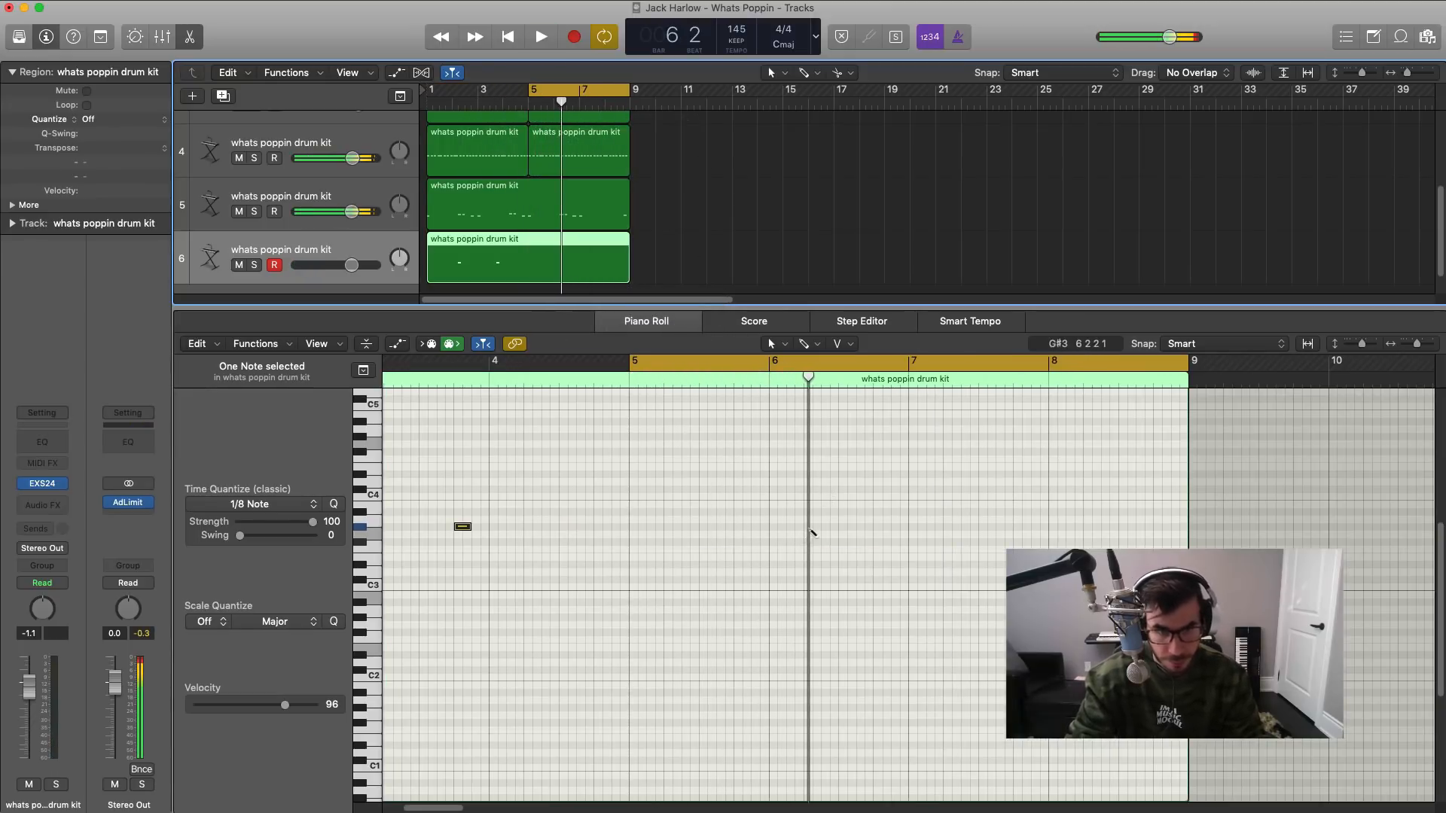
Step: Add G#3 notes on beat 2 of bar 6 and beat 4 of bar 8, and play back bars 1 through 9 as the cycle
click(806, 527)
drag(806, 526, 810, 528)
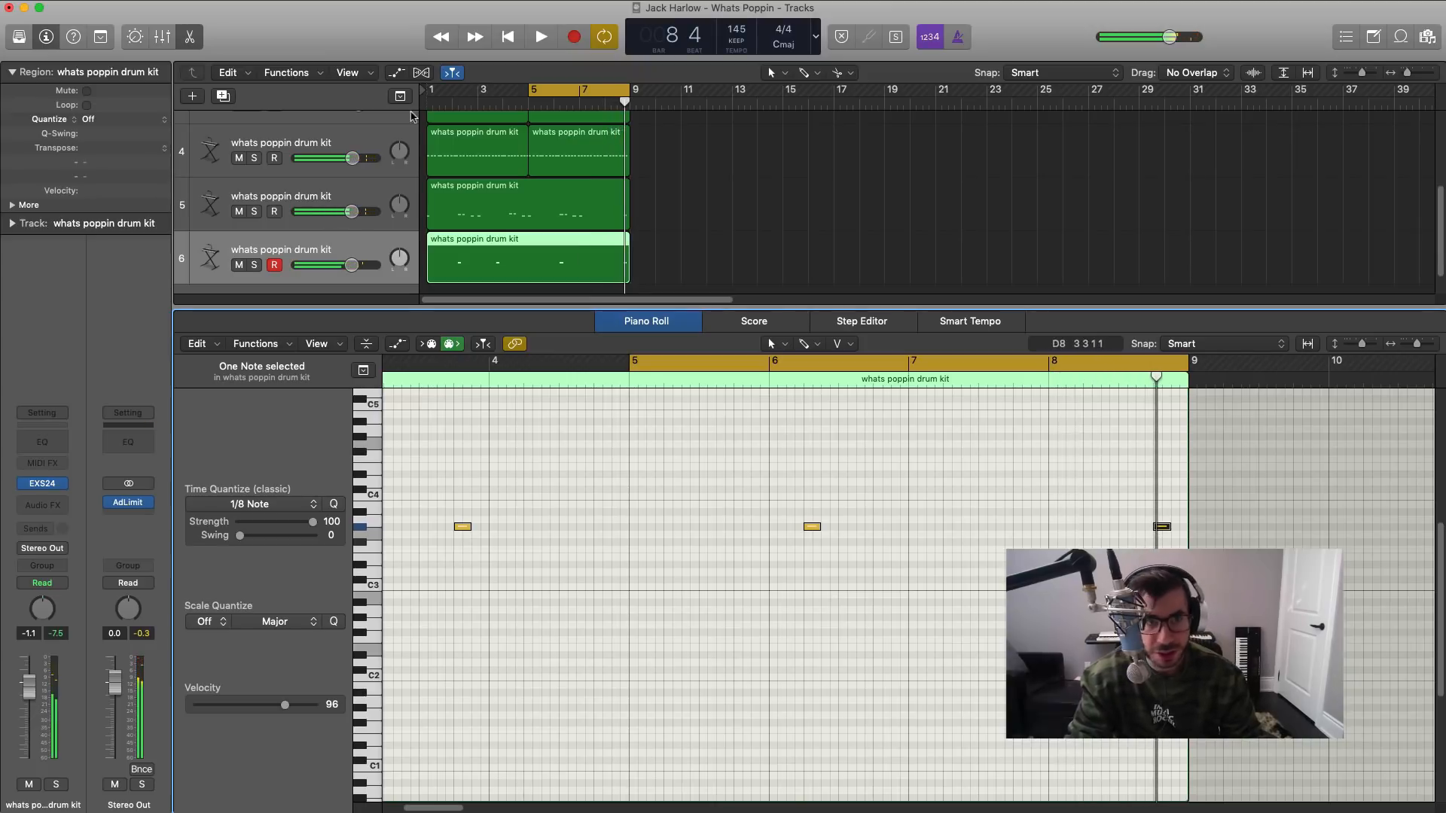
drag(431, 92, 619, 99)
key(space)
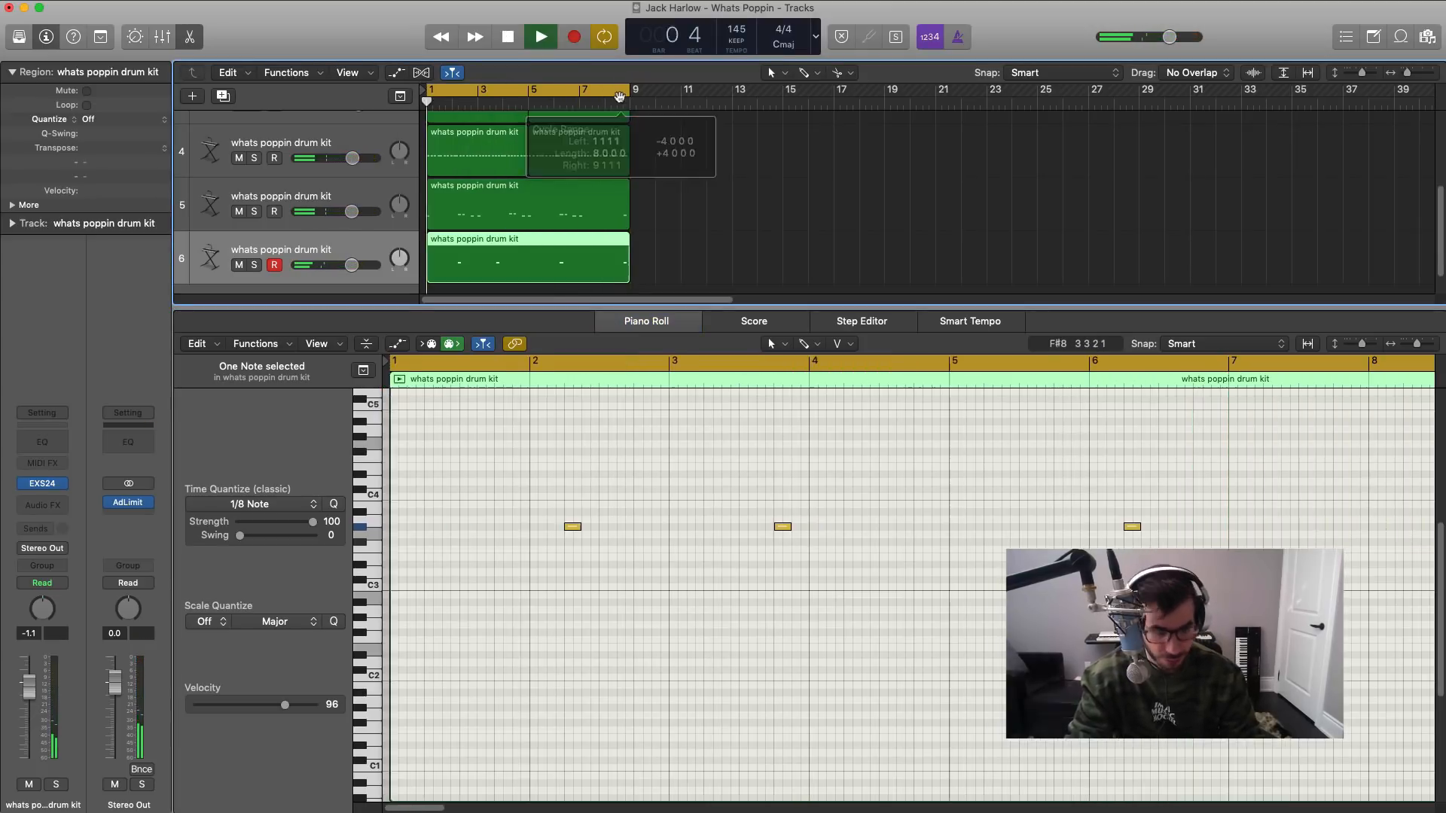
Step: Close the editor and lower track 6's volume to -2.7 dB
key(x)
key(x)
drag(348, 415, 346, 414)
Step: Insert the Space Designer reverb on track 6 with a wet level of -37.0 dB, and check it during playback
click(42, 504)
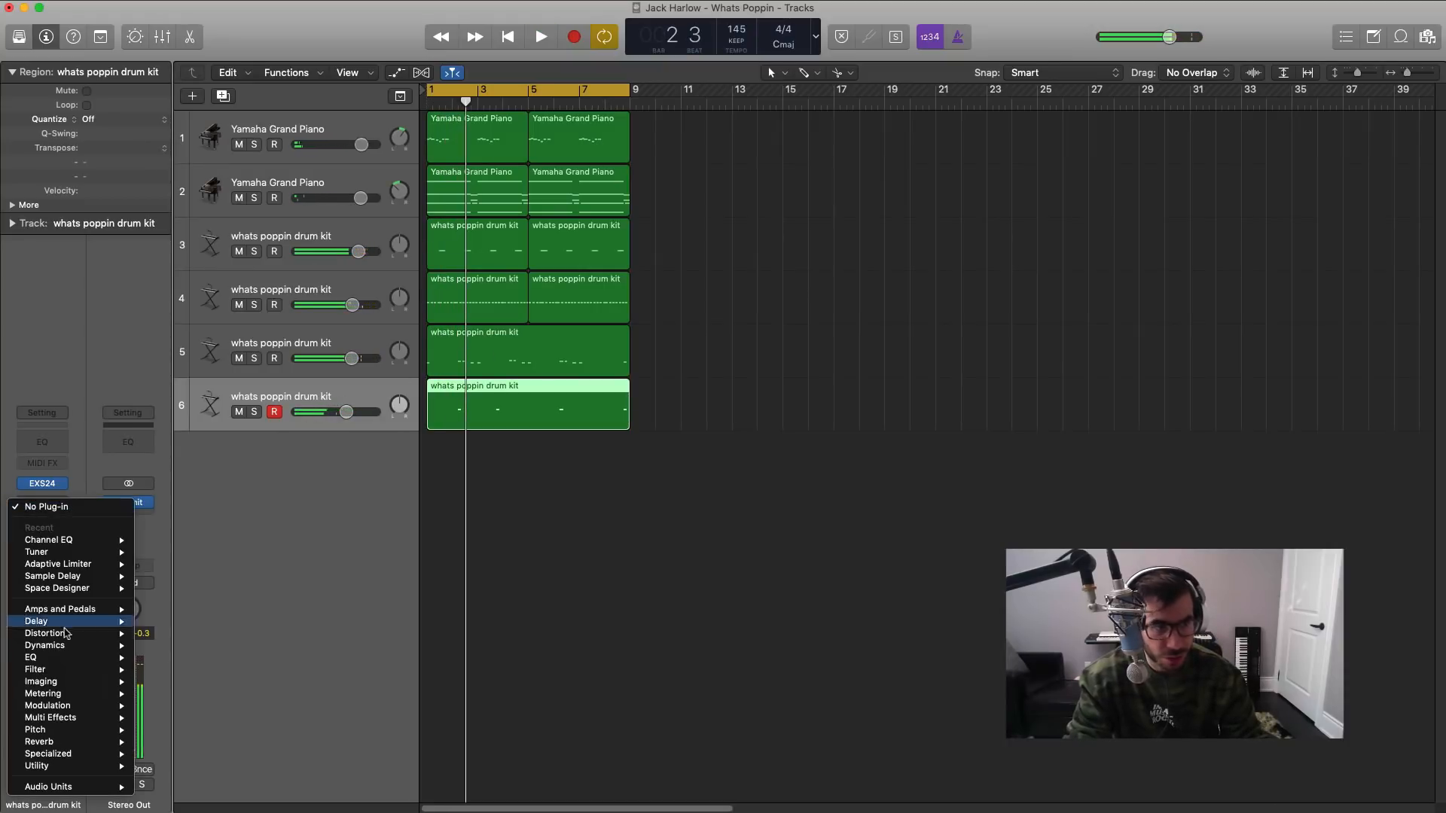
click(170, 588)
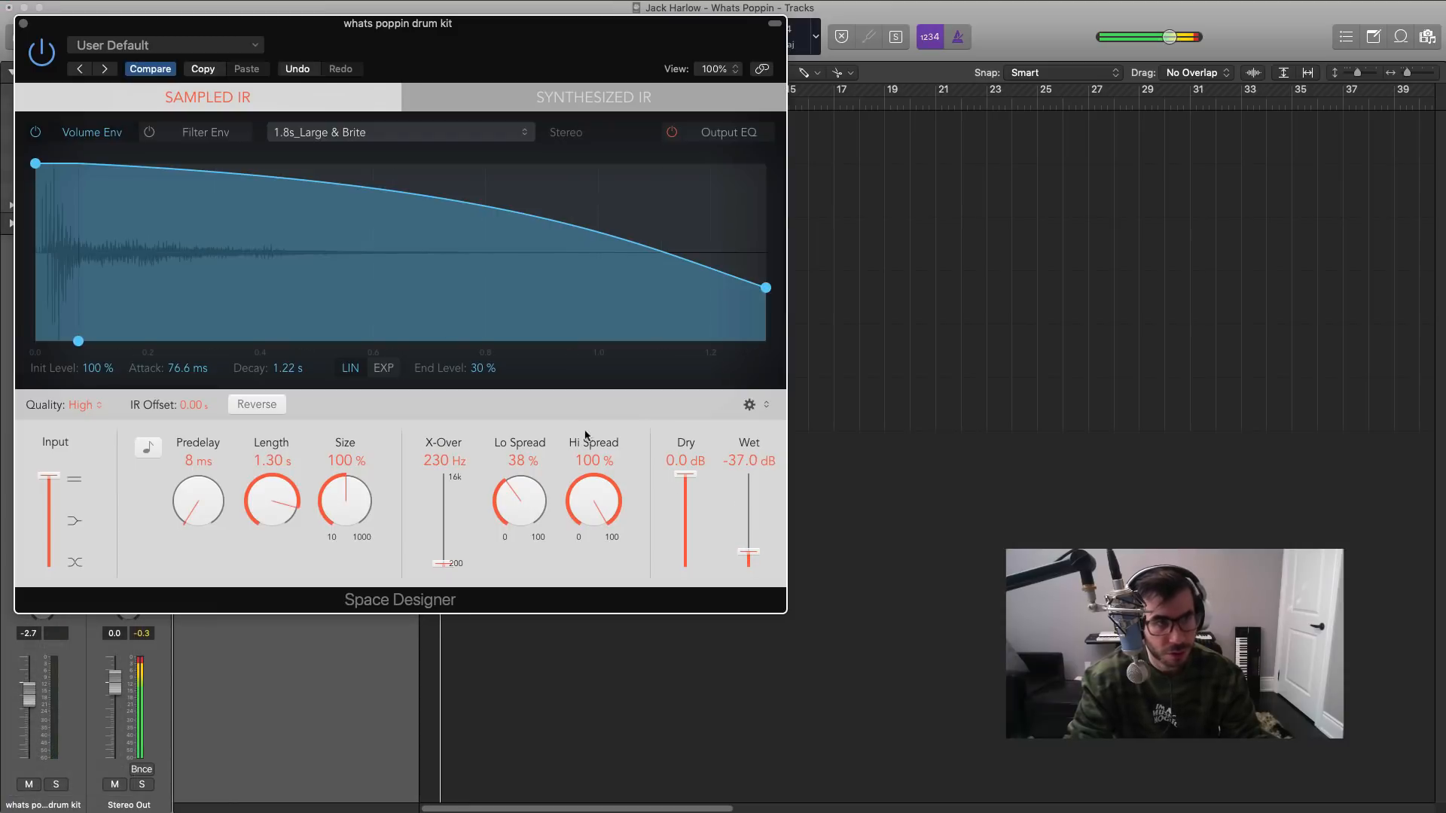
click(25, 25)
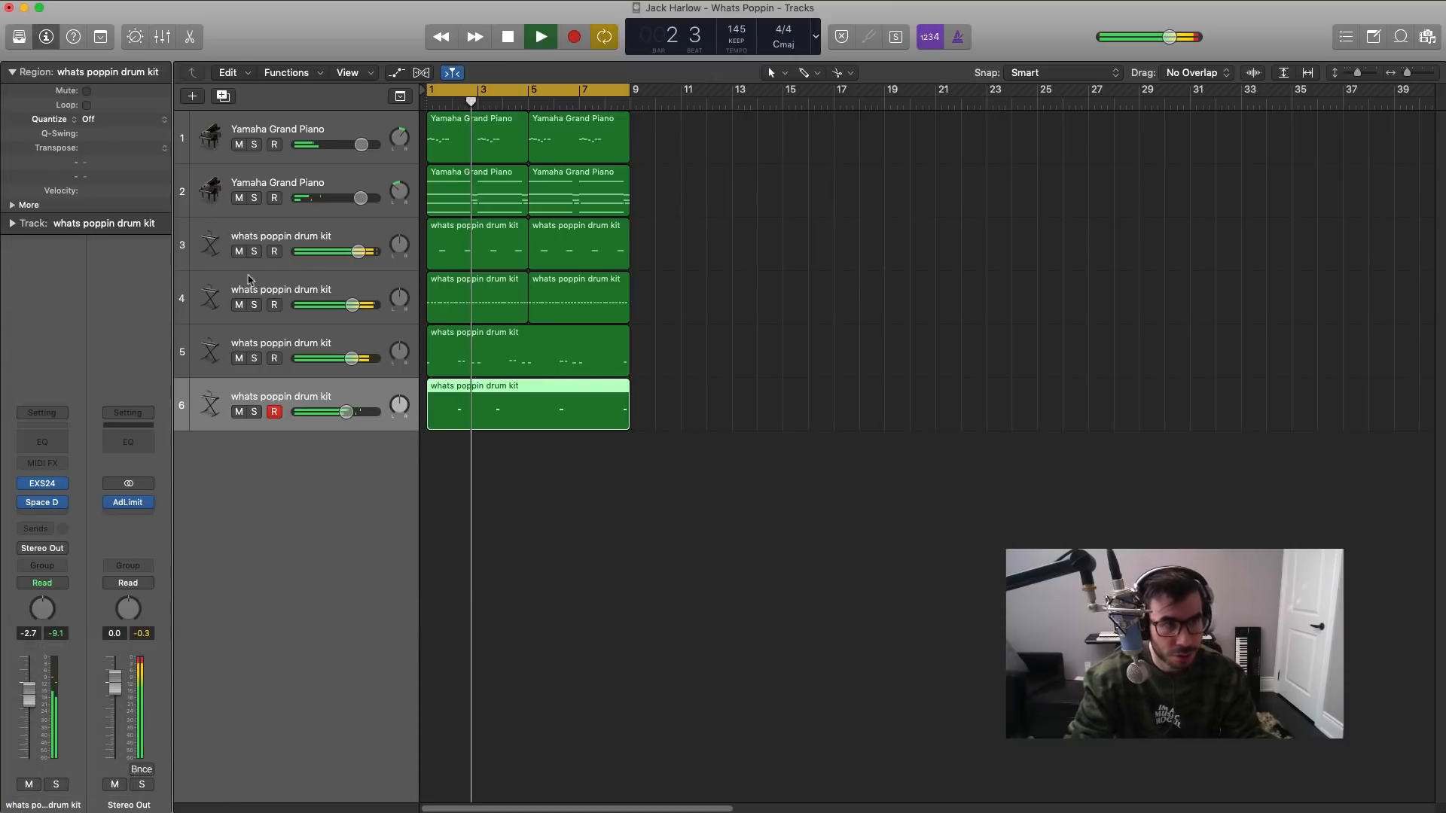
click(52, 504)
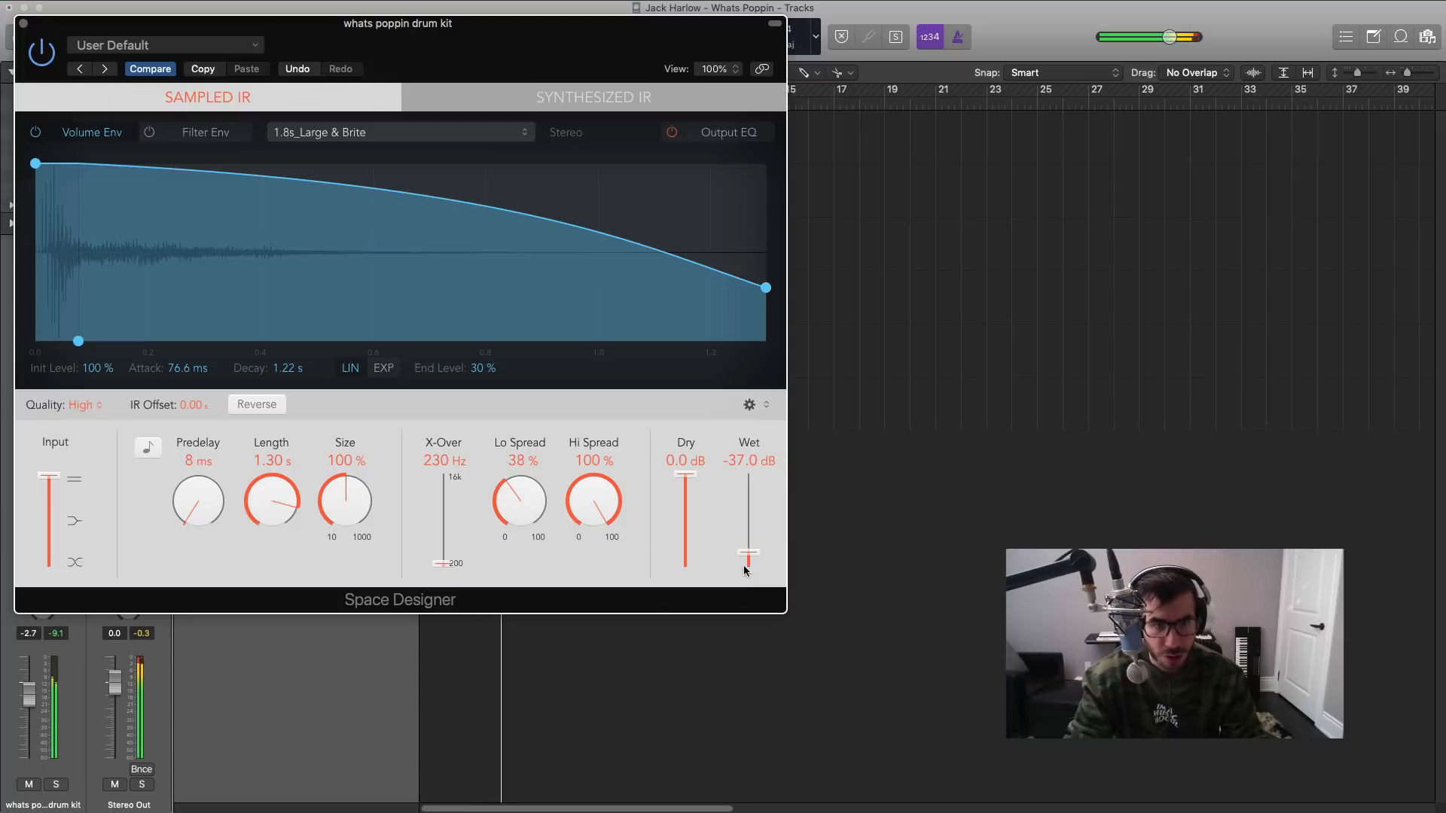
click(24, 24)
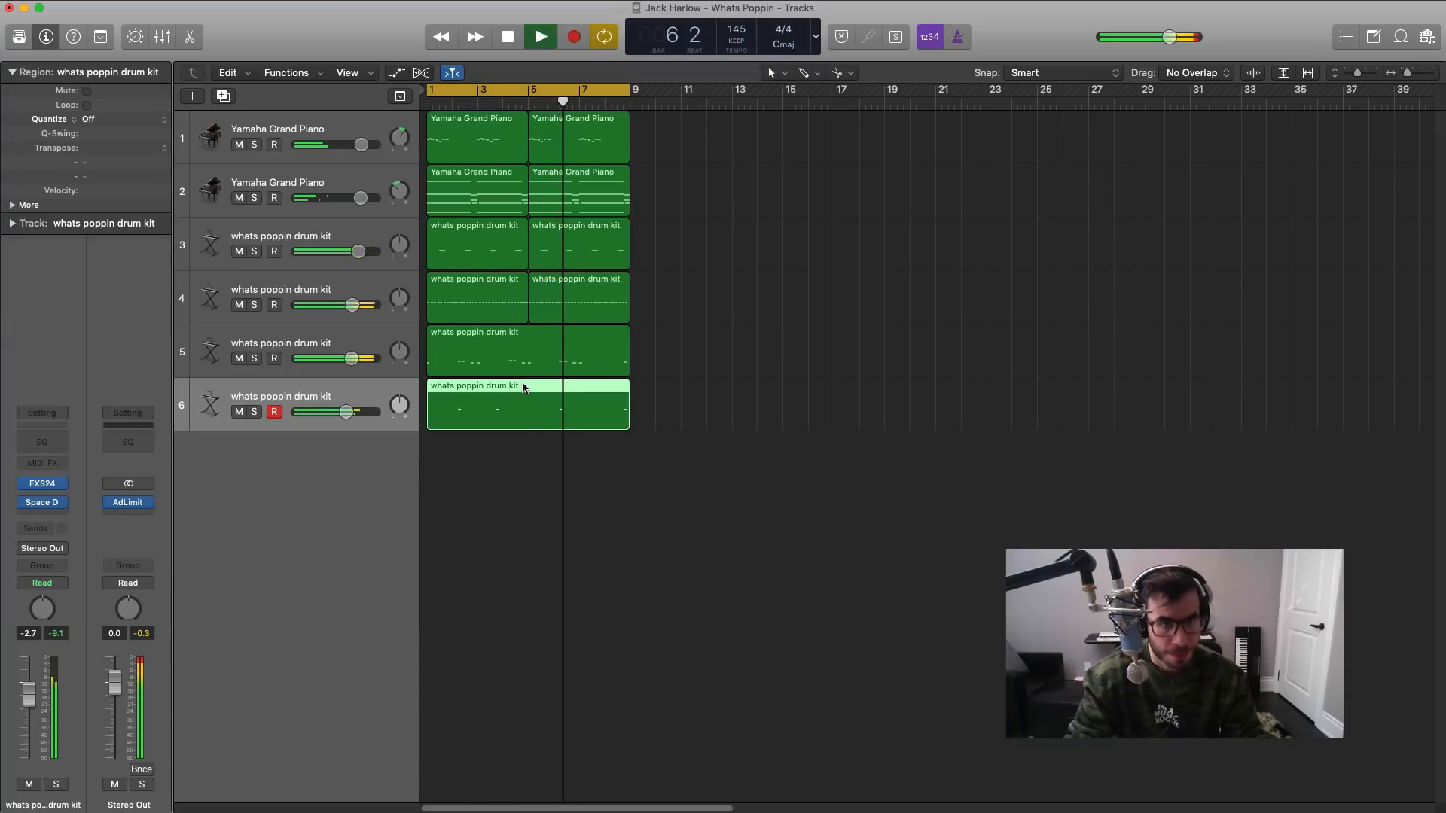
Step: Duplicate drum kit track 6 as track 7 without the Space Designer plug-in, and give it an empty eight-bar region
click(224, 96)
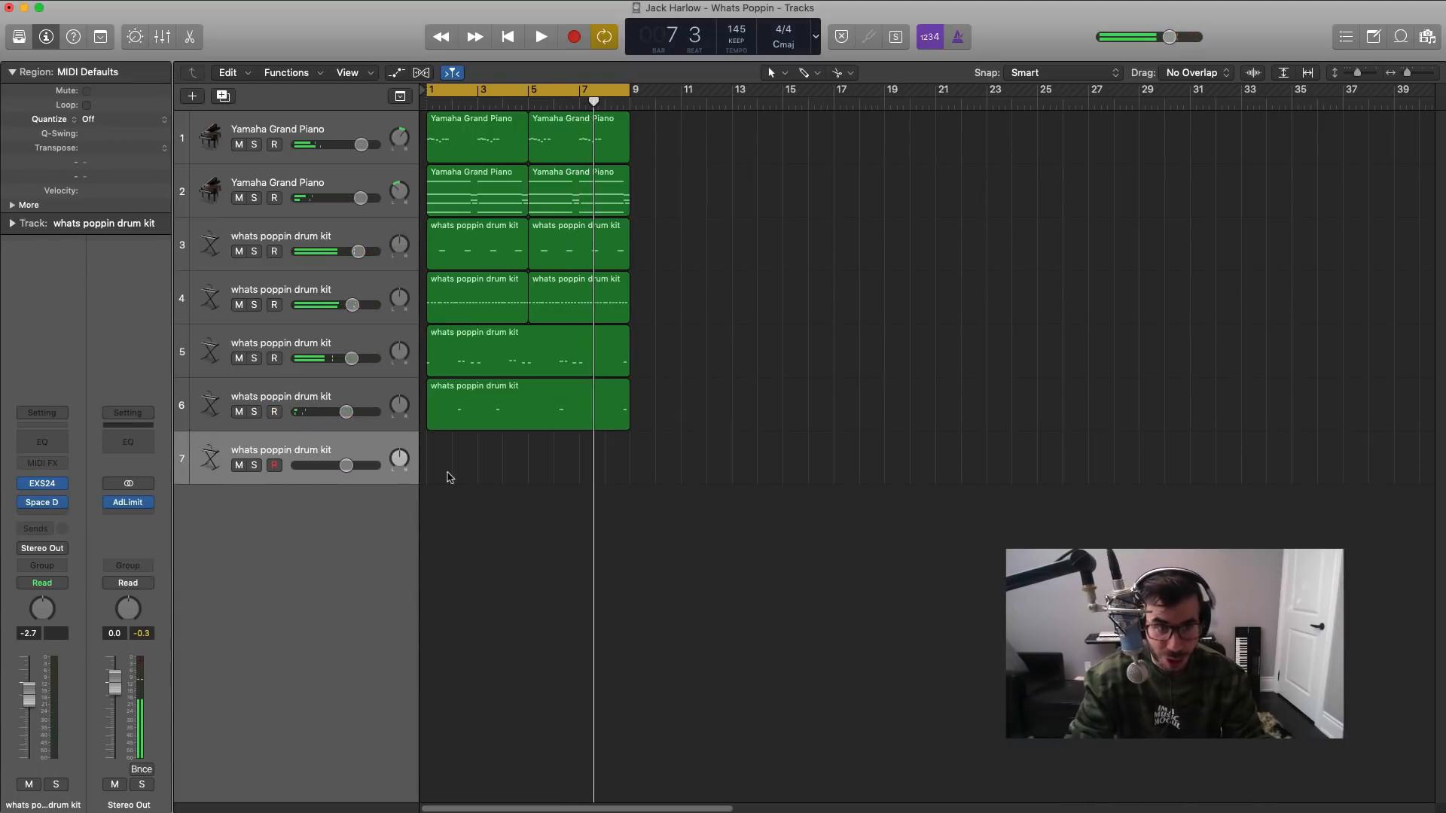
drag(449, 470, 630, 470)
click(70, 513)
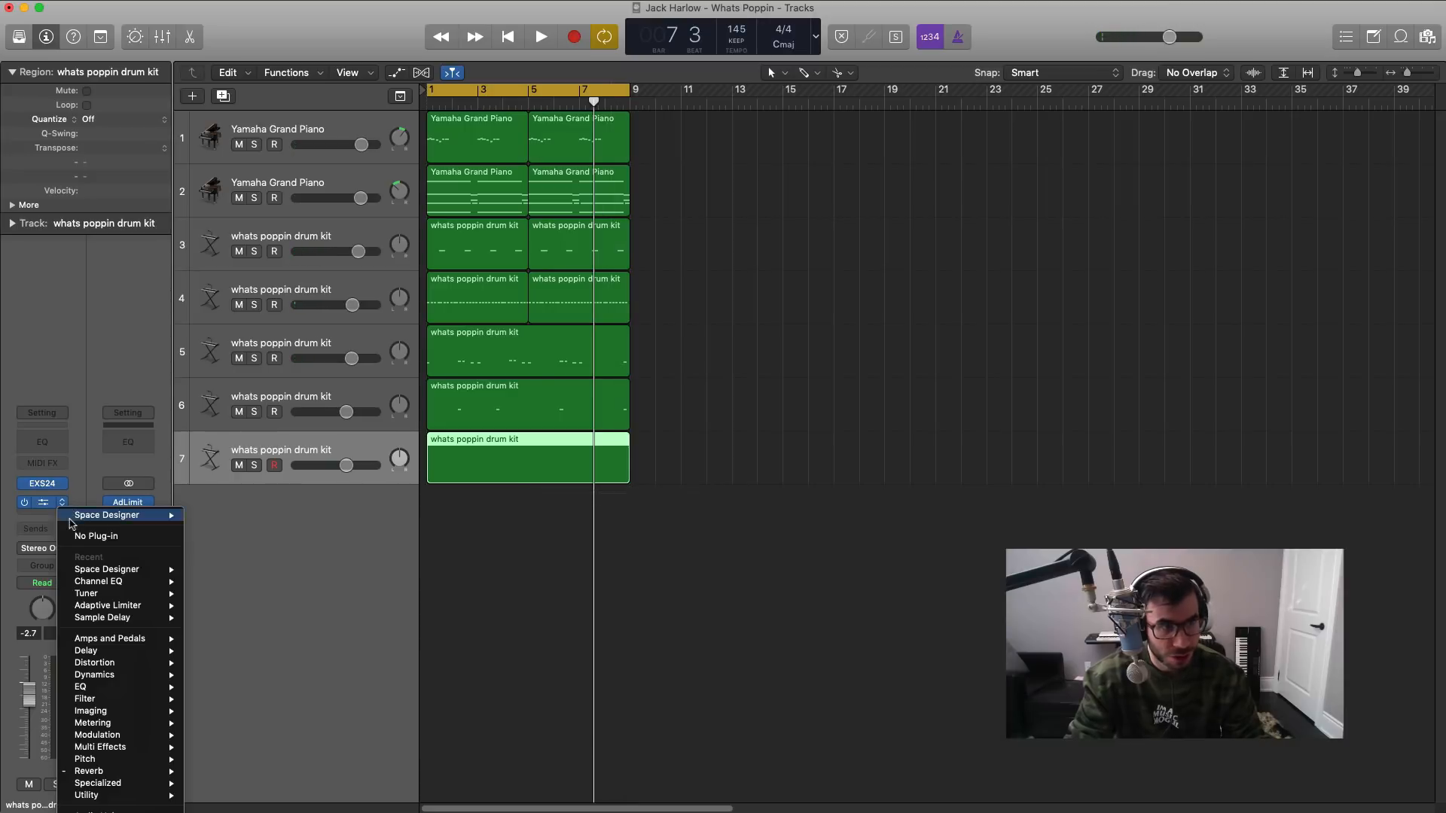
click(98, 541)
Step: Open track 7's region in the Piano Roll and place a D#3 note on beat 3 of bar 1
double_click(507, 471)
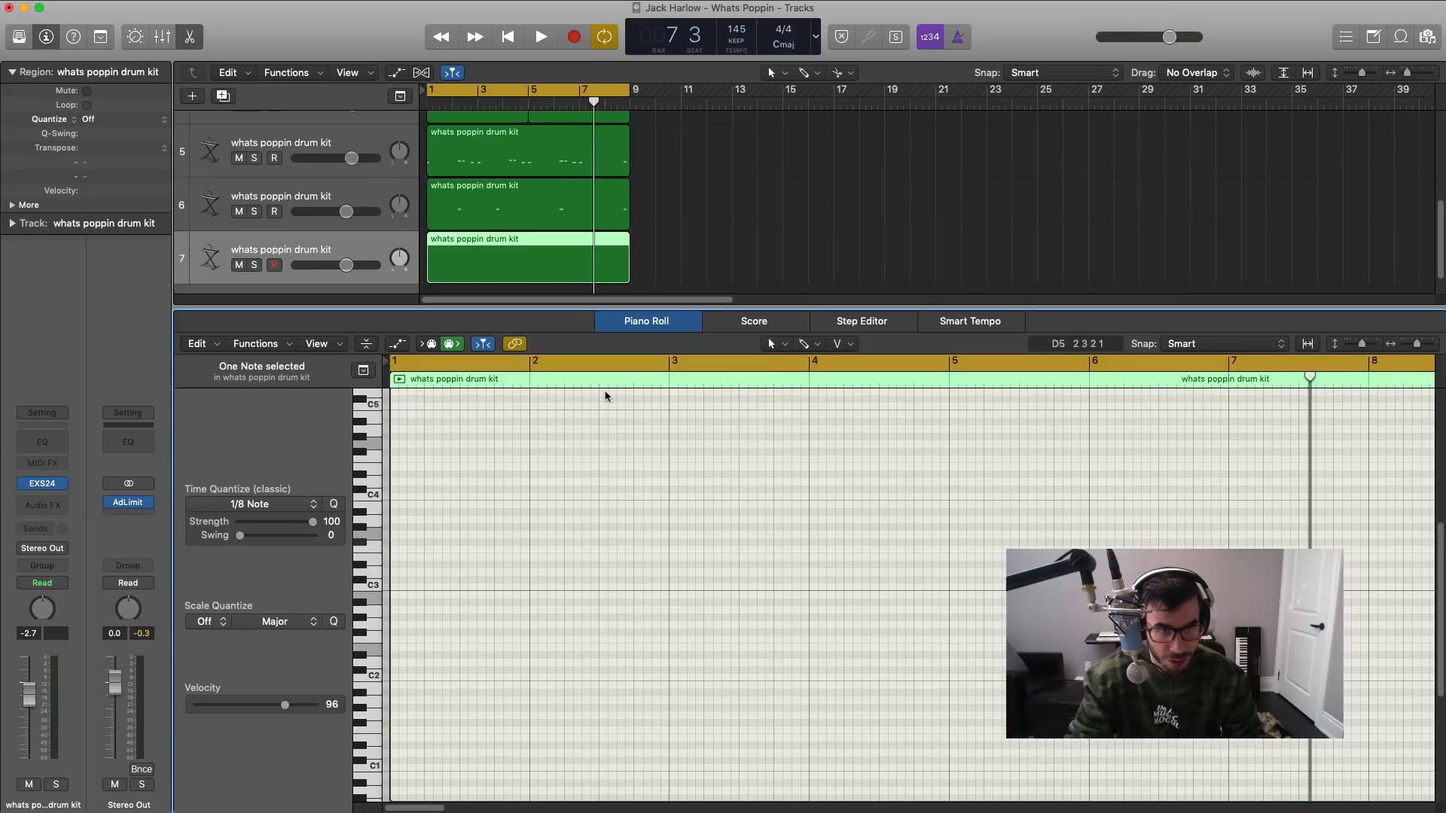
click(538, 564)
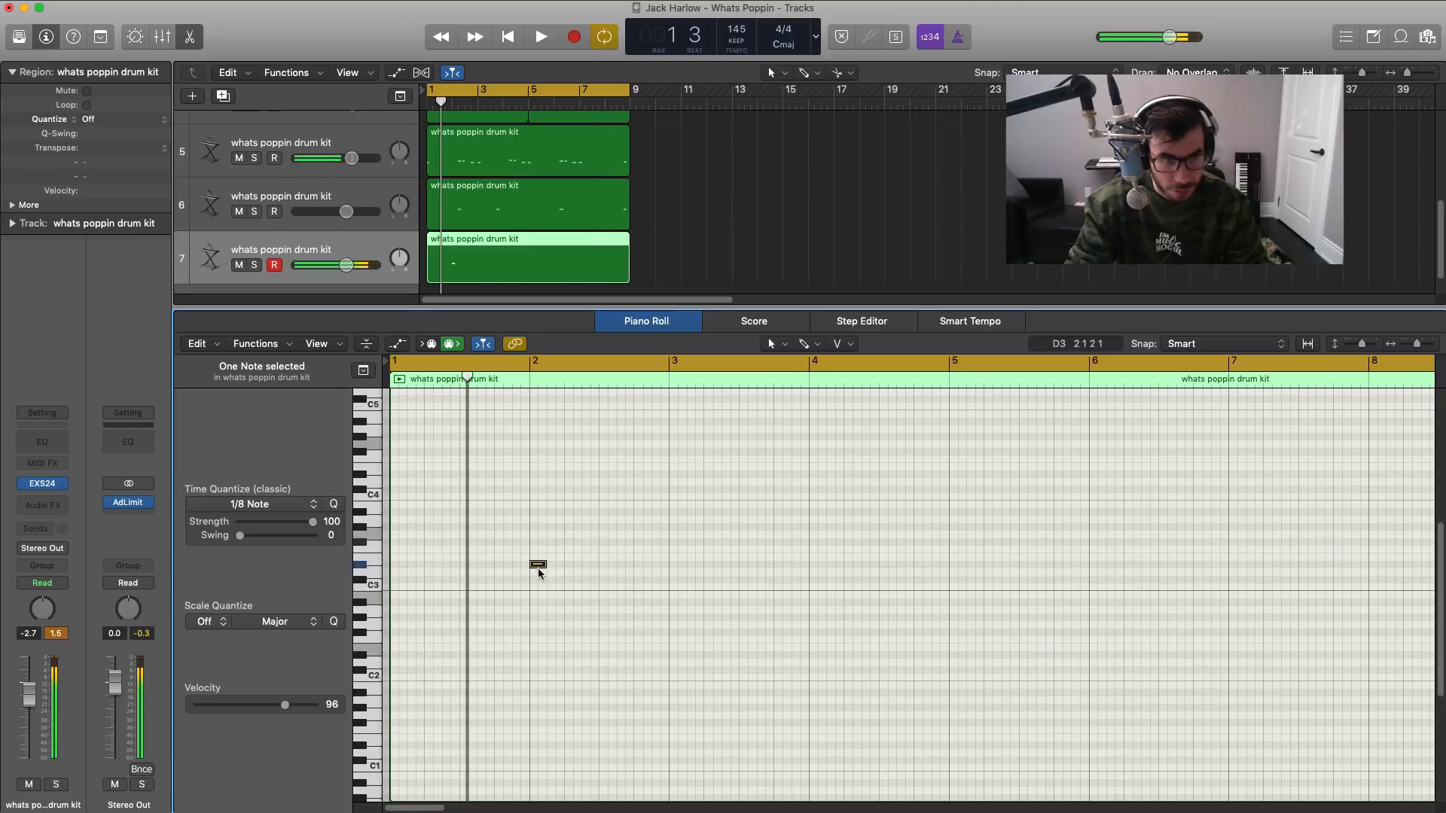
drag(538, 564, 468, 565)
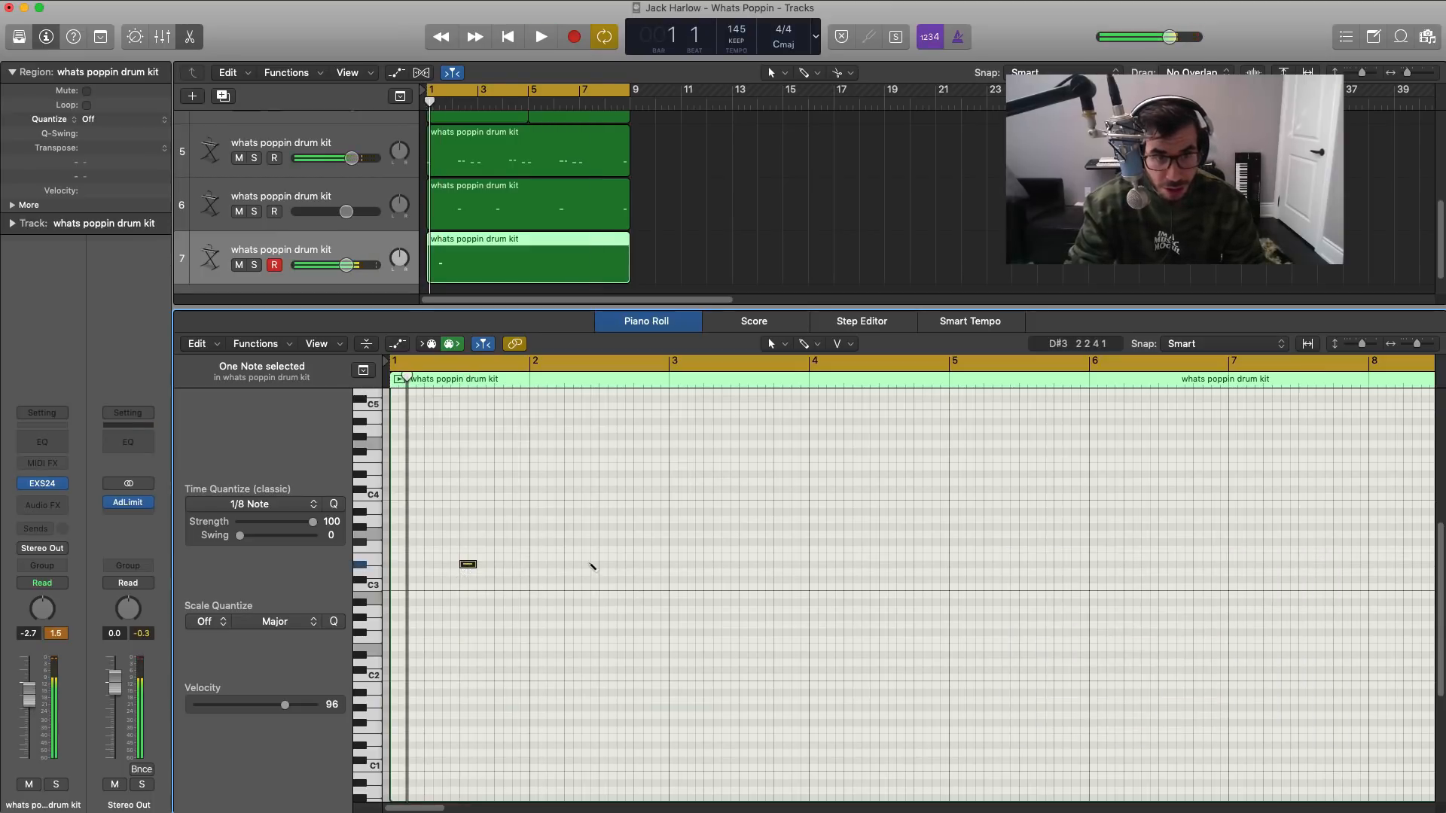
Step: Repeat the D#3 note on beat 3 of every bar through bar 8, and trim the region's excess beyond bar 9
click(746, 566)
drag(789, 591, 465, 538)
key(super+r)
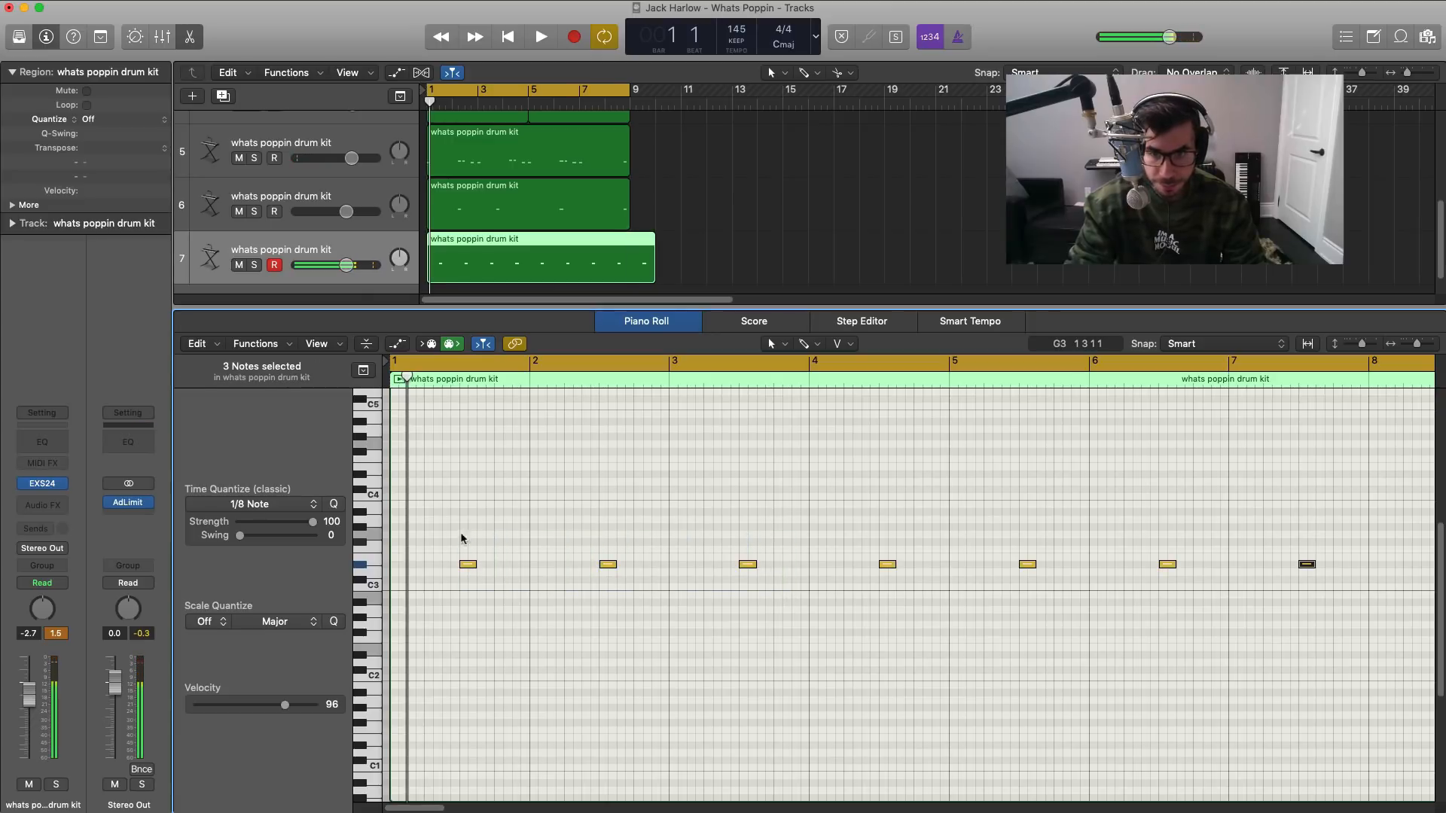
key(super+Left)
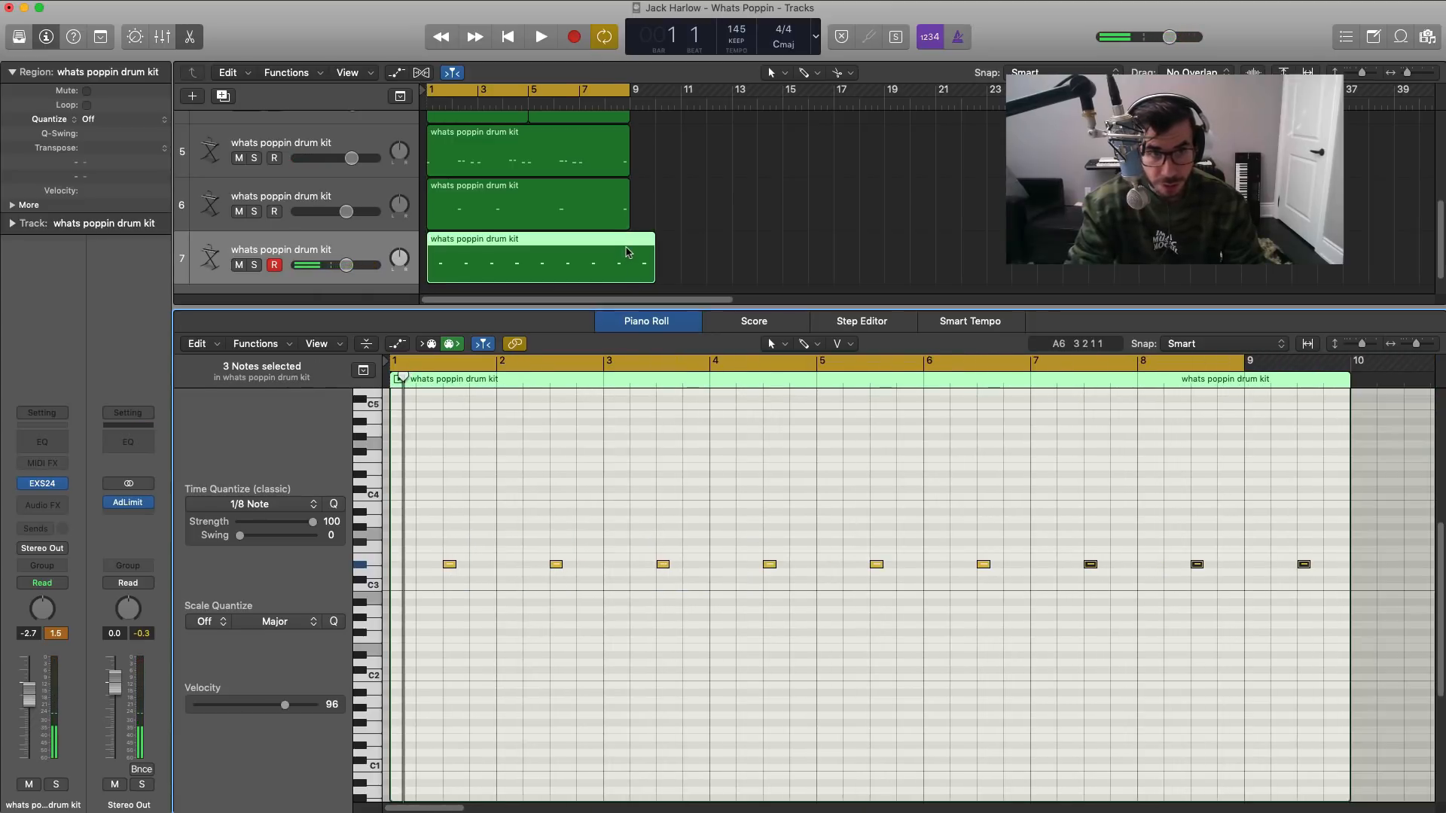
click(630, 251)
key(Delete)
Step: Play back track 7's pattern and add a second D#3 note an eighth note after beat 3 of bar 4
key(space)
click(554, 254)
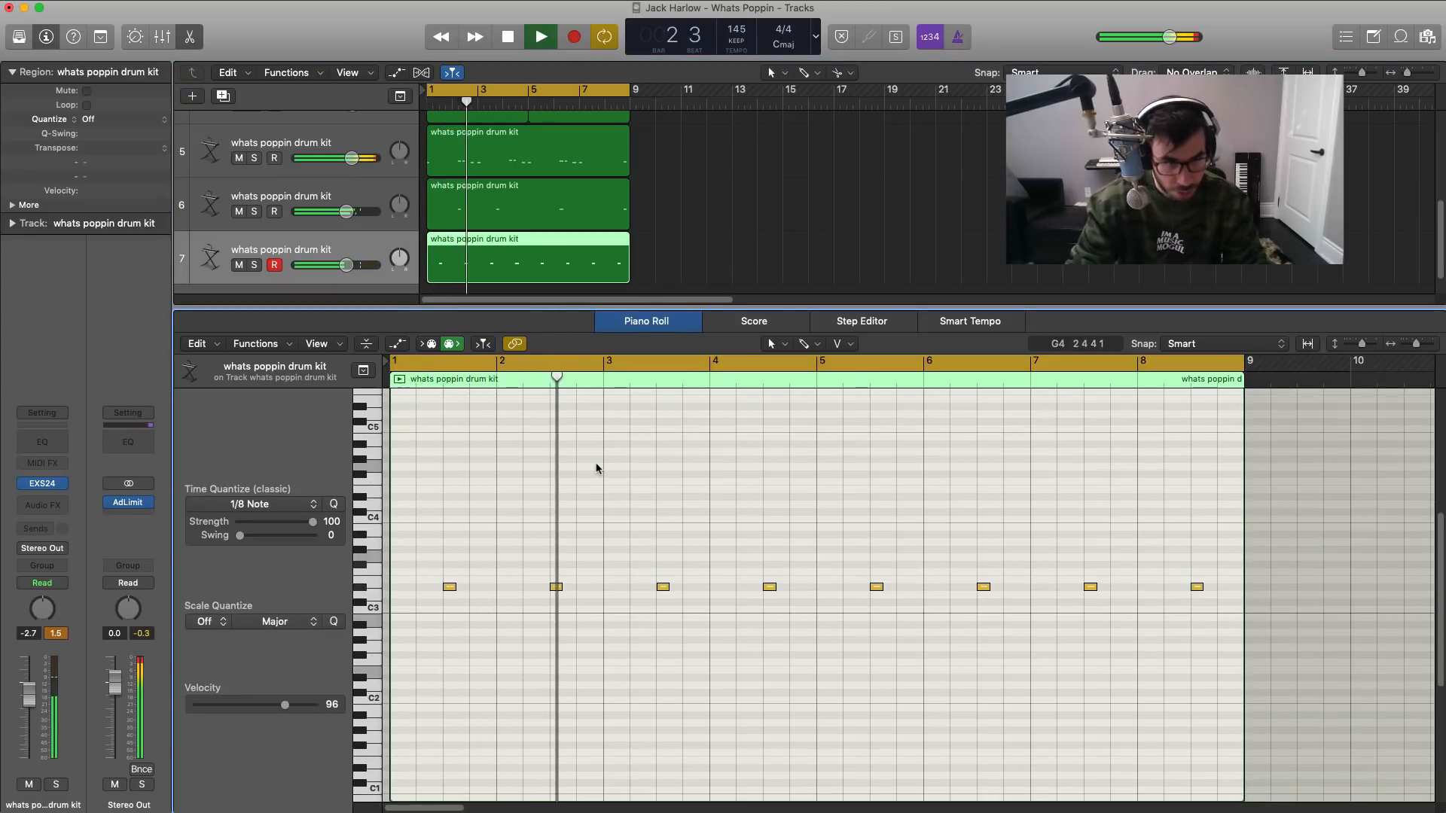
scroll(722, 597, up, 3)
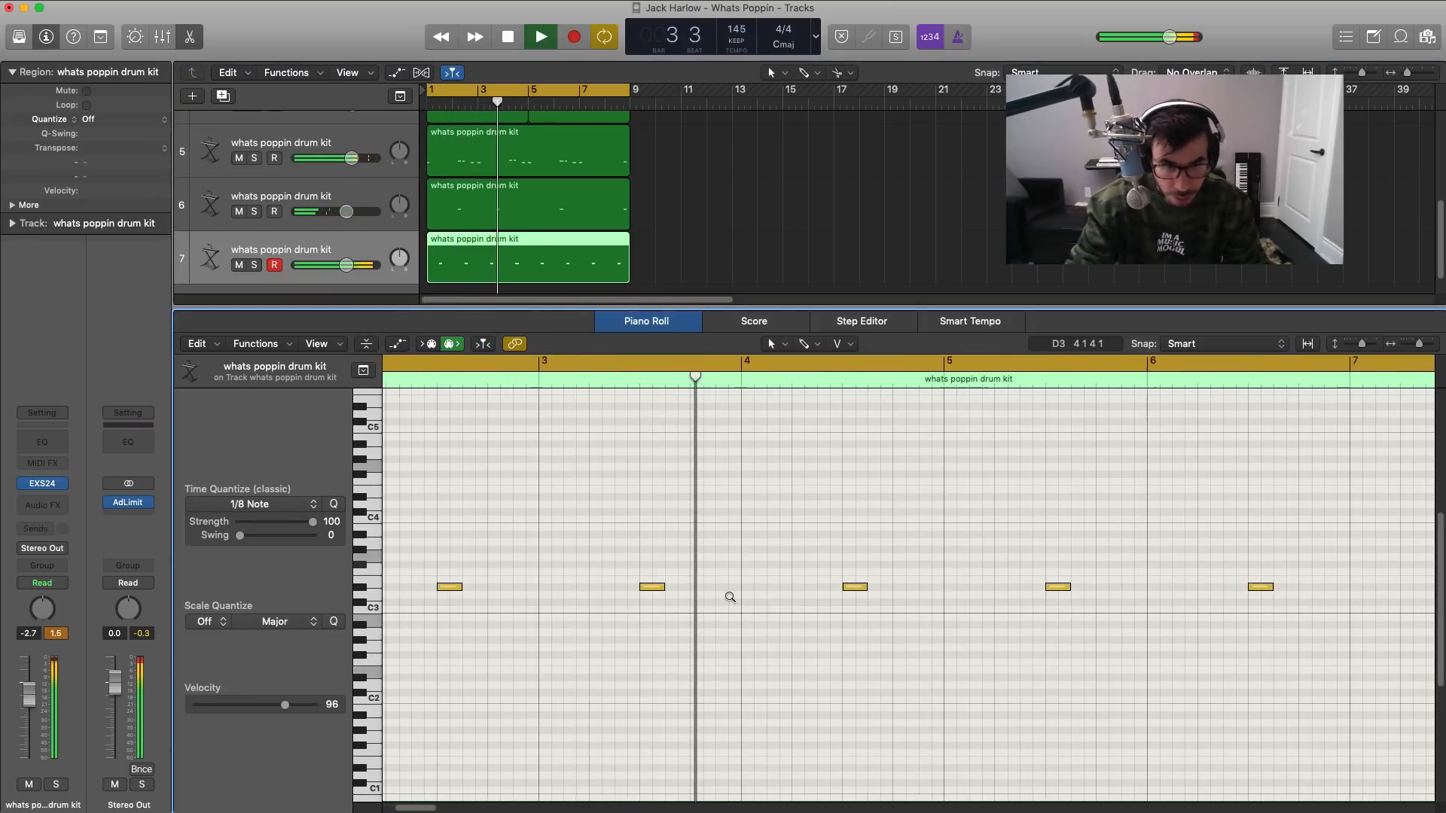
key(space)
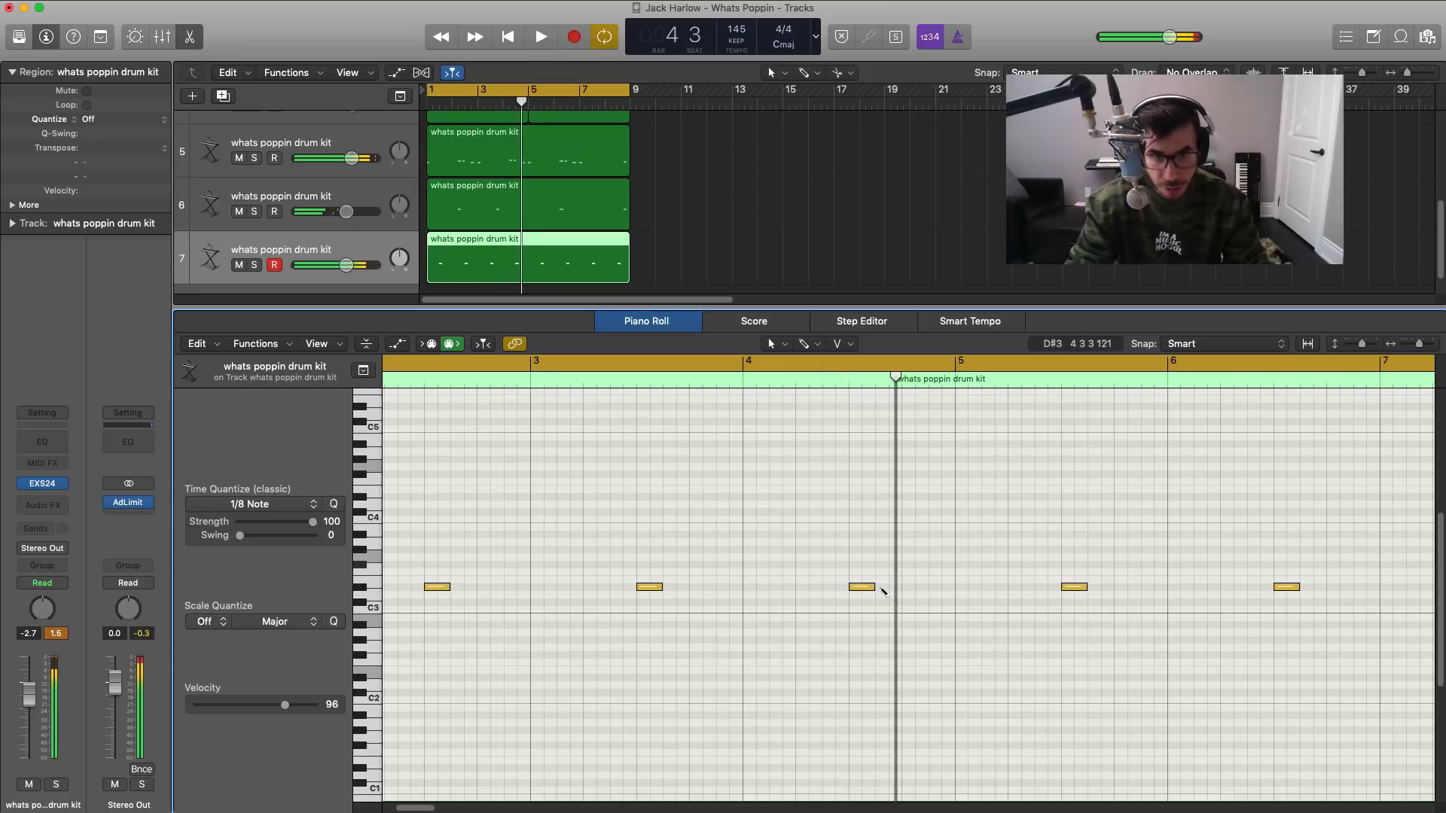
super+click(887, 587)
key(space)
scroll(892, 595, down, 5)
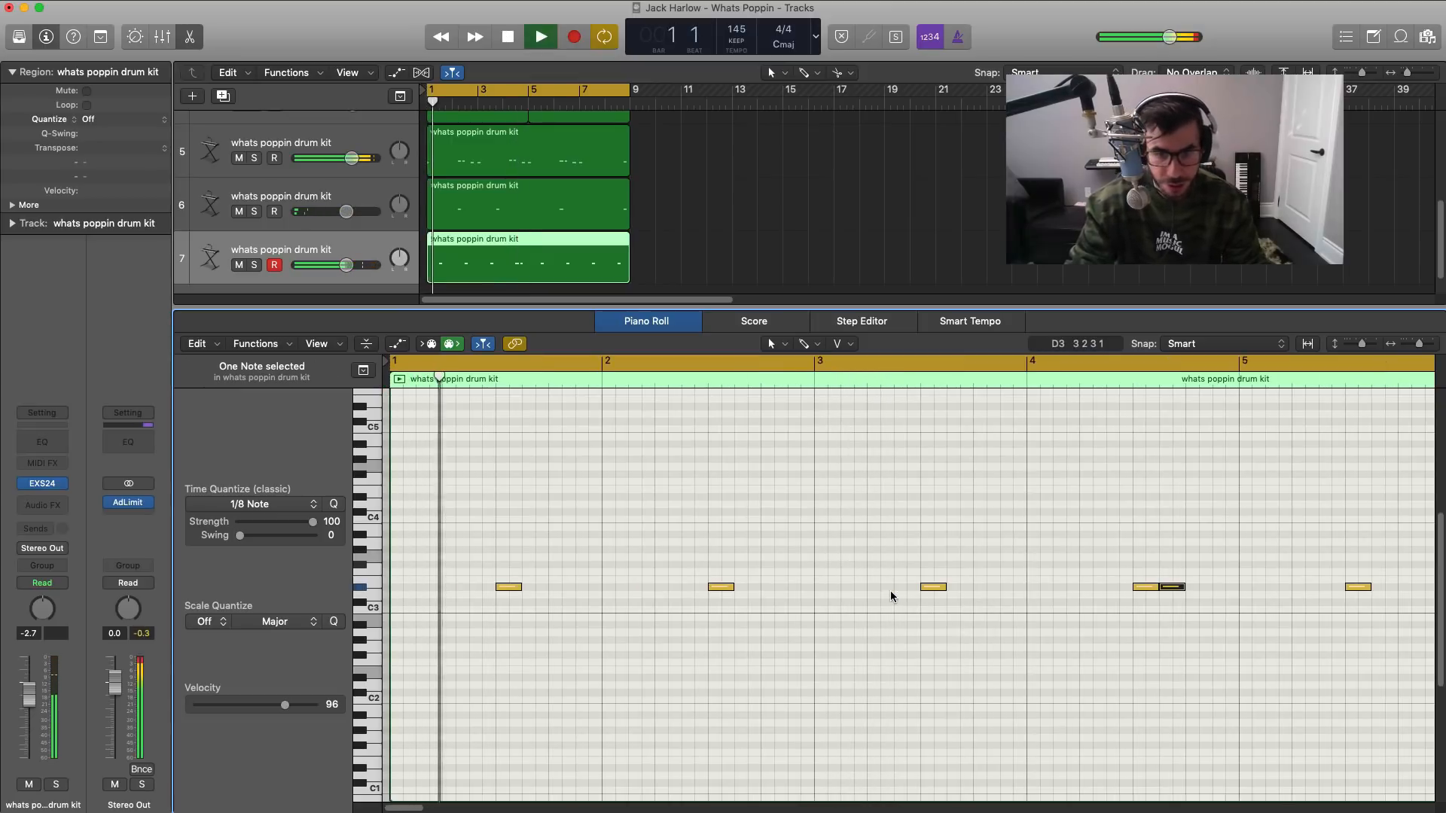
Step: Replace the four notes in bars 5 through 8 with a repeat of the five notes from the first four bars
drag(858, 558, 1203, 648)
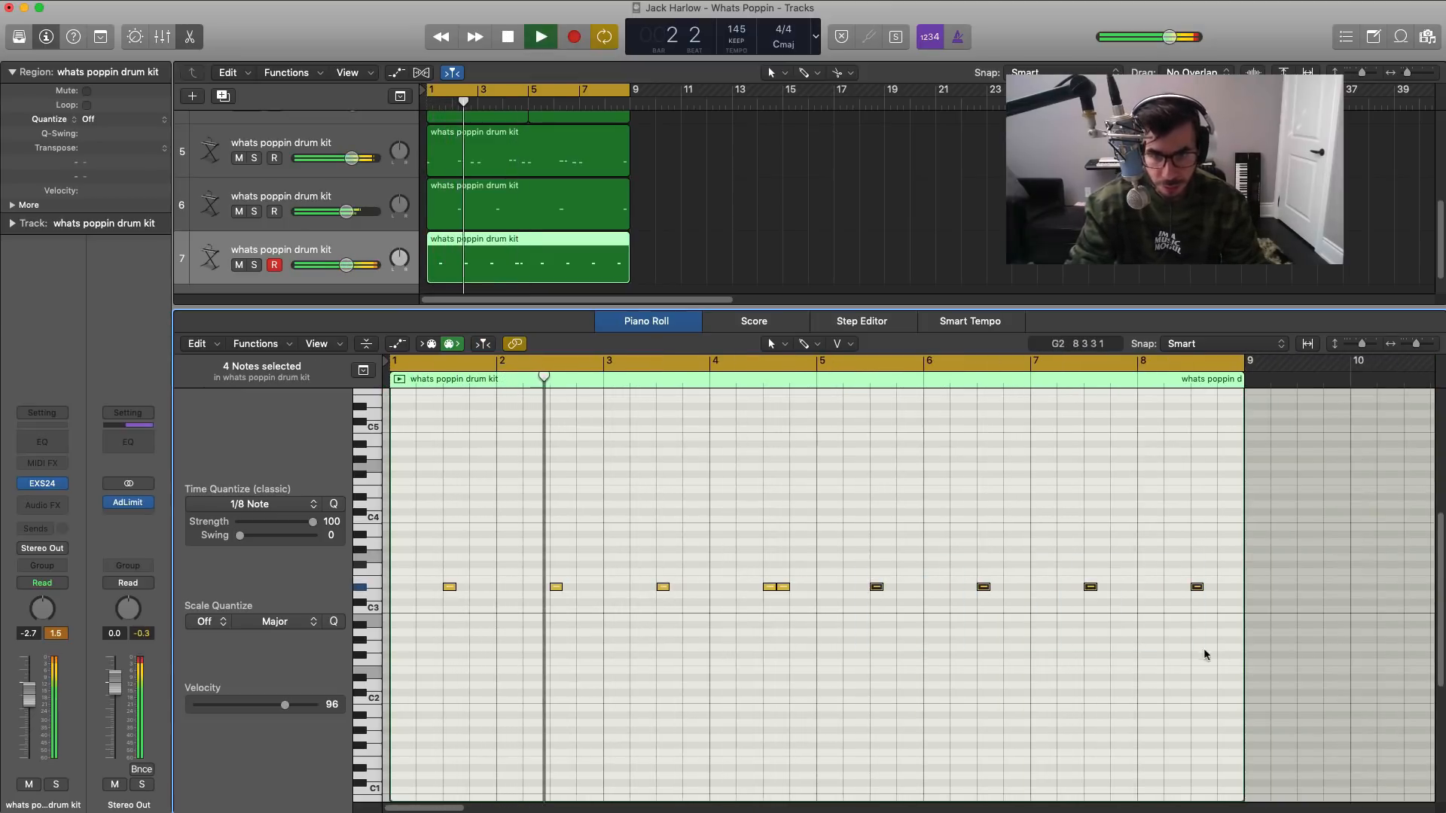
key(Delete)
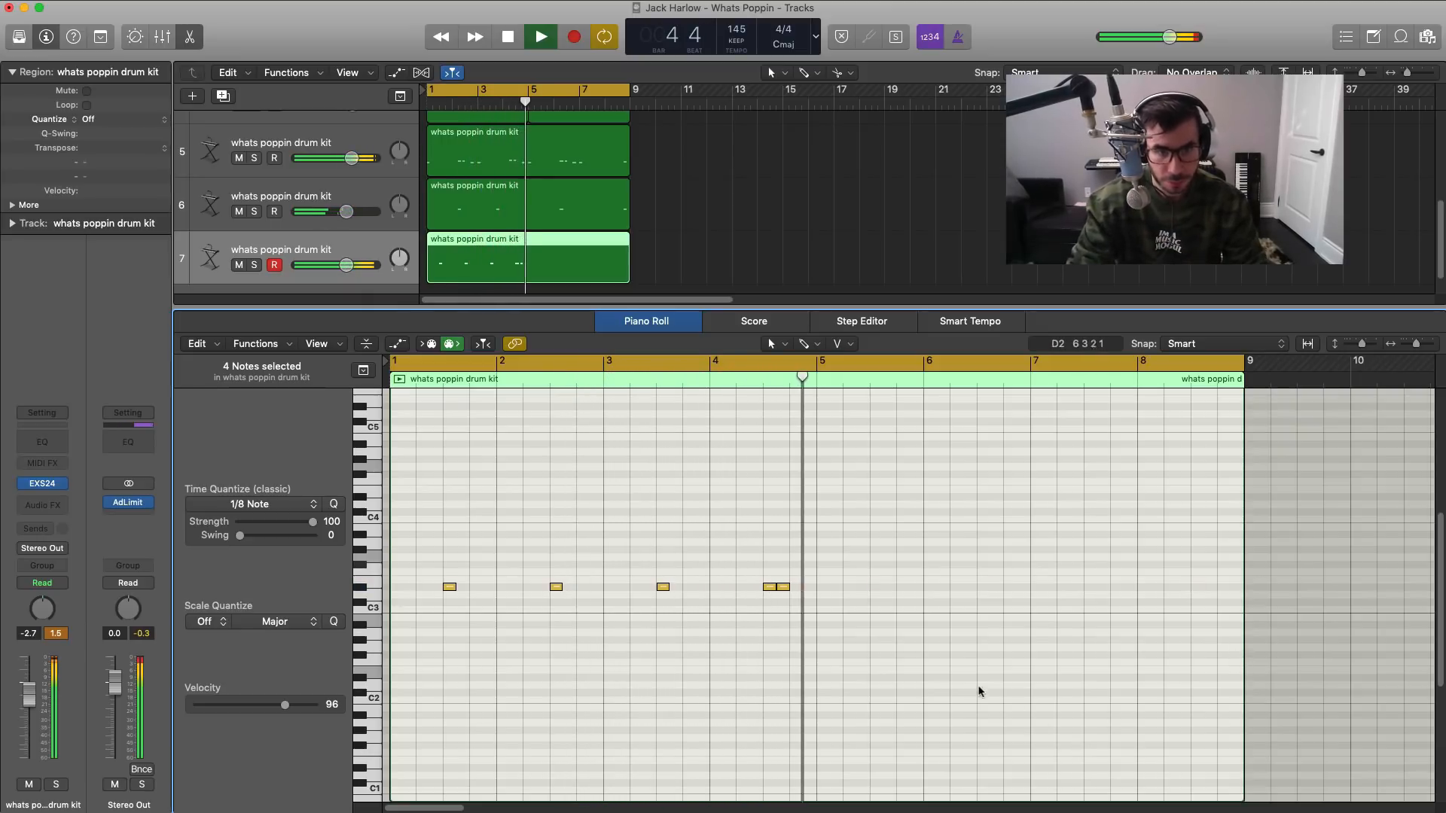
key(space)
drag(942, 668, 374, 516)
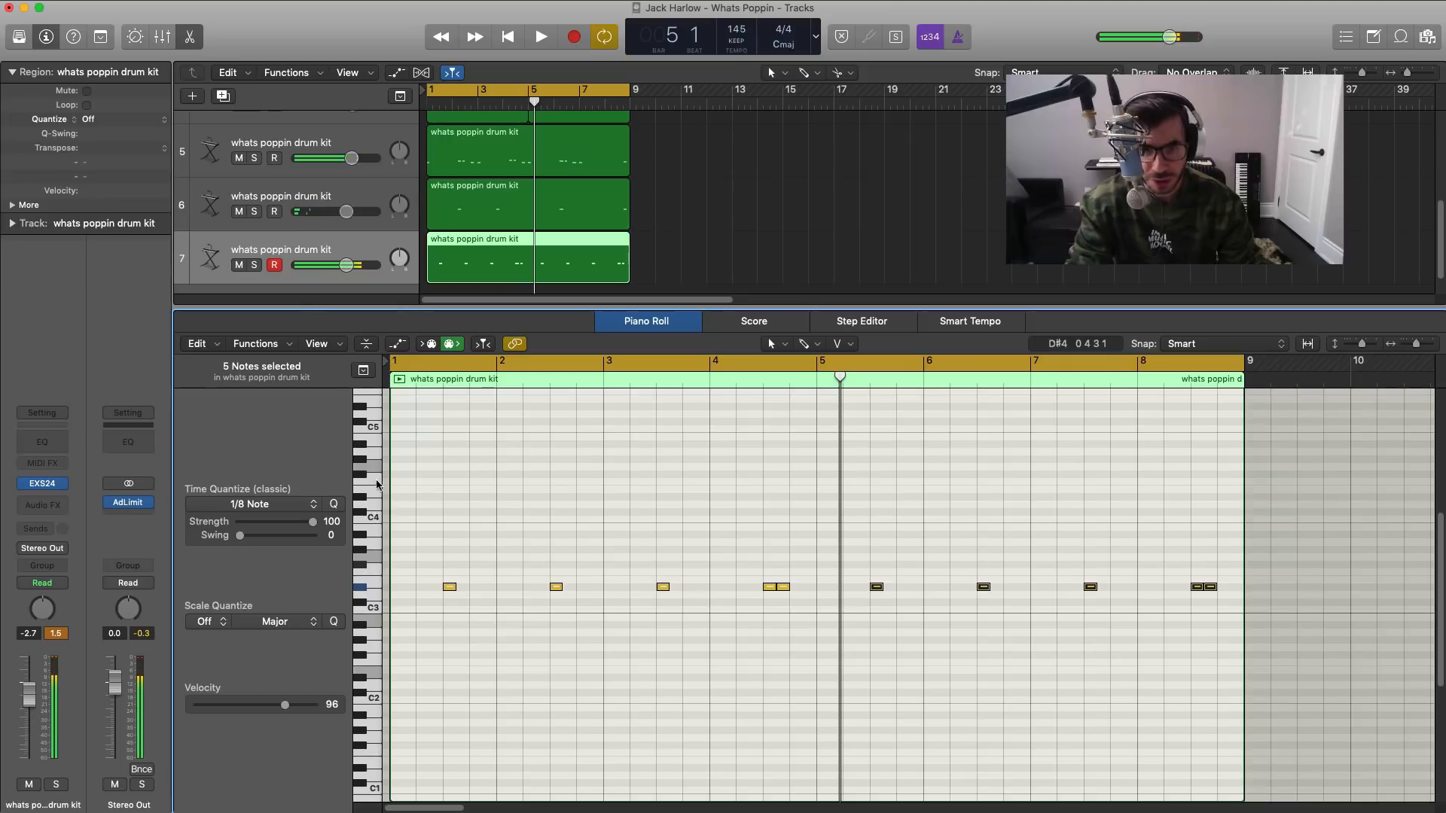
Step: Lower track 7's volume to -12.2 dB during playback
key(space)
drag(347, 265, 323, 266)
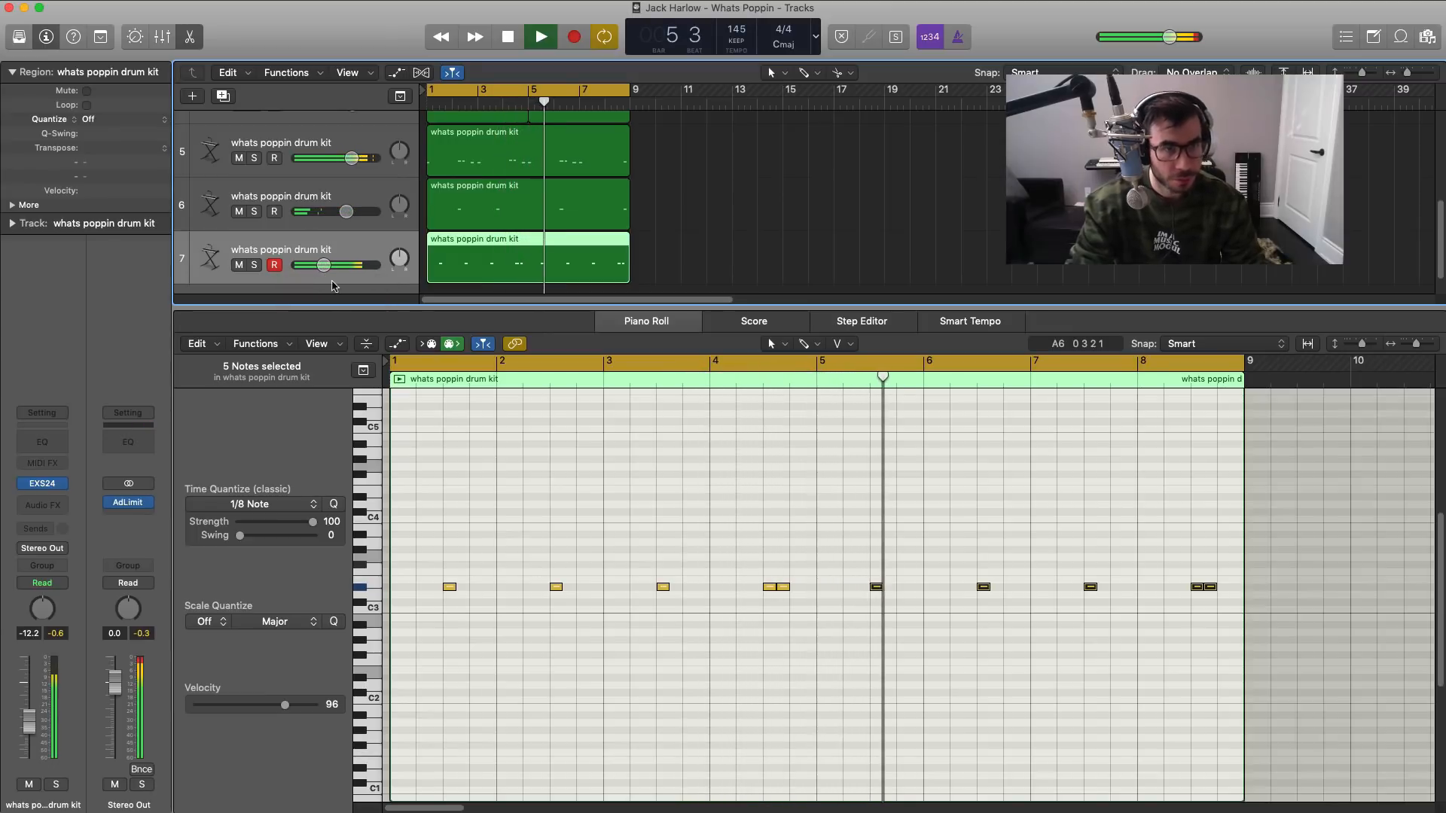
Step: Stop playback and duplicate track 7 as an empty drum kit track below it
key(space)
click(222, 96)
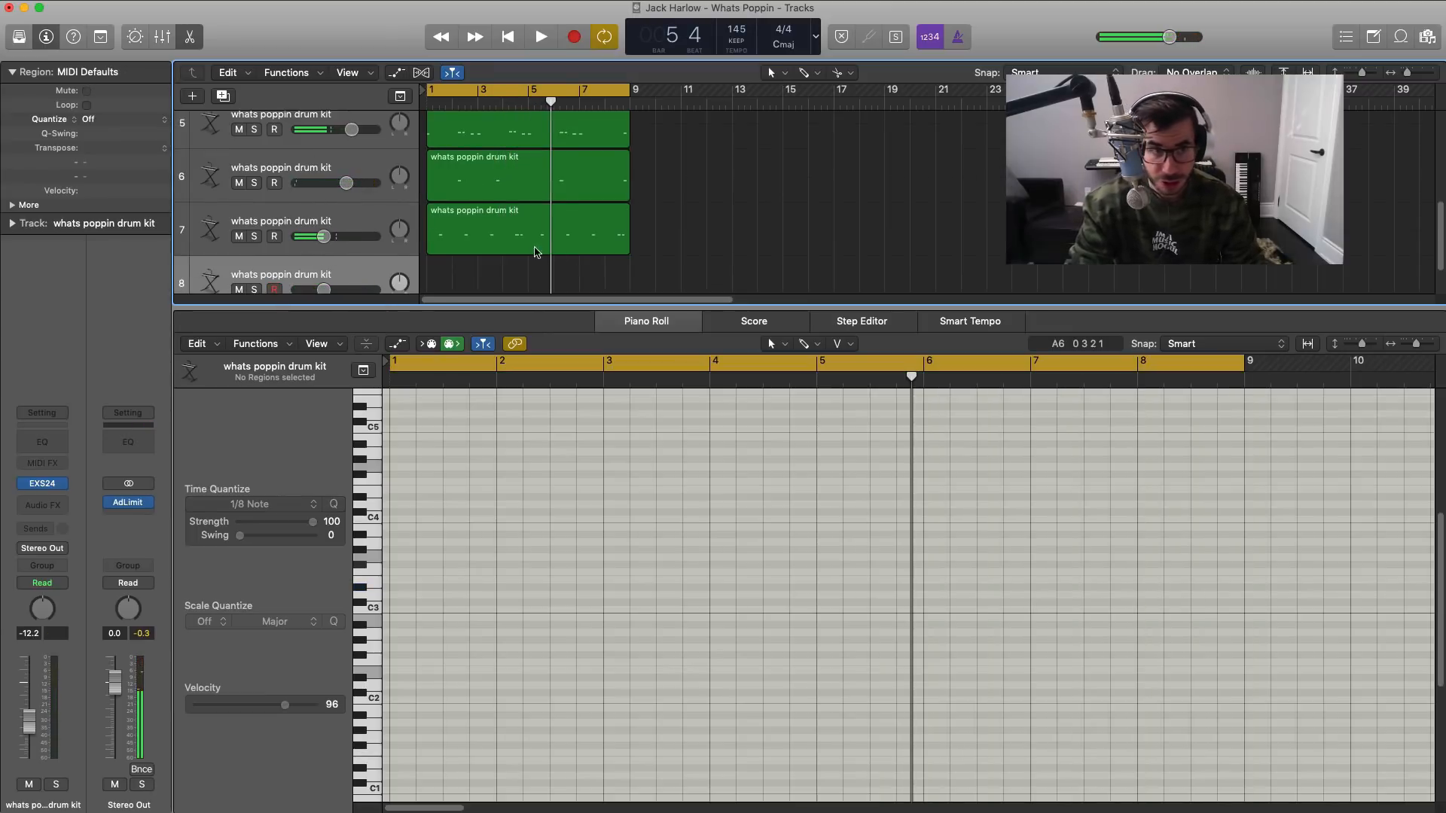
scroll(512, 256, down, 2)
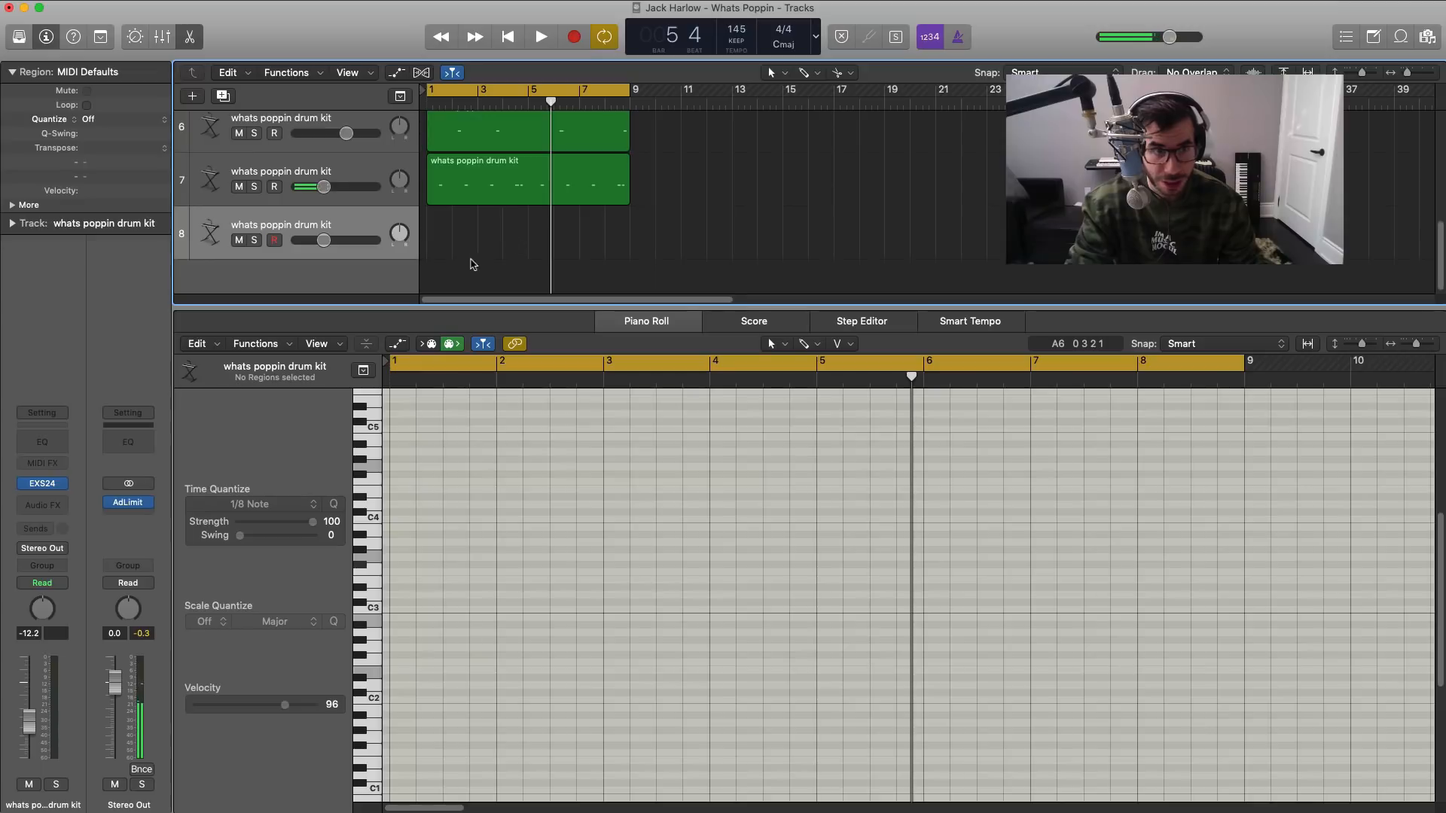
Step: Add a stereo Space Designer reverb to track 7 with the wet level at -46.0 dB and dry at 0.0 dB
click(353, 178)
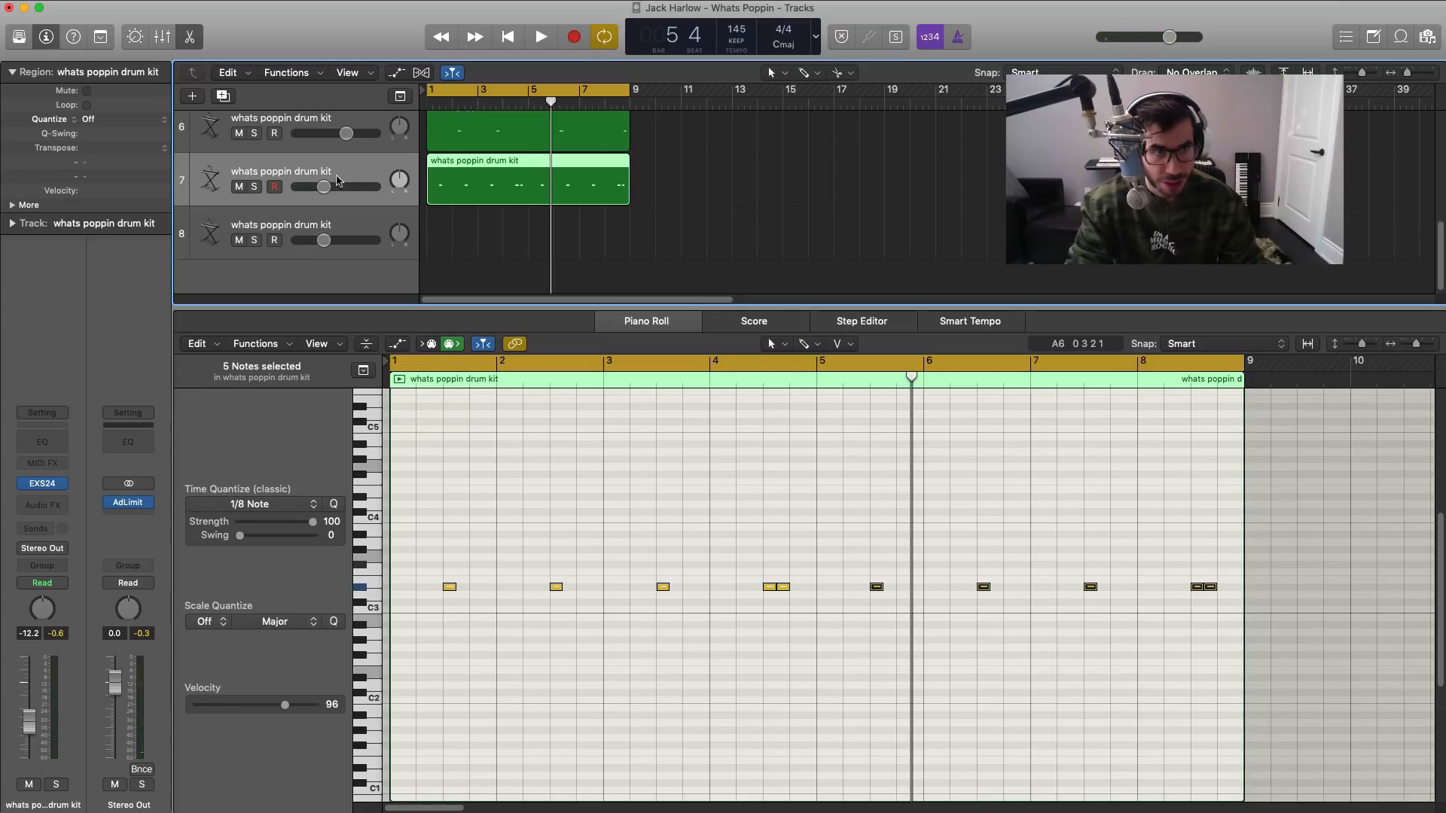
click(56, 507)
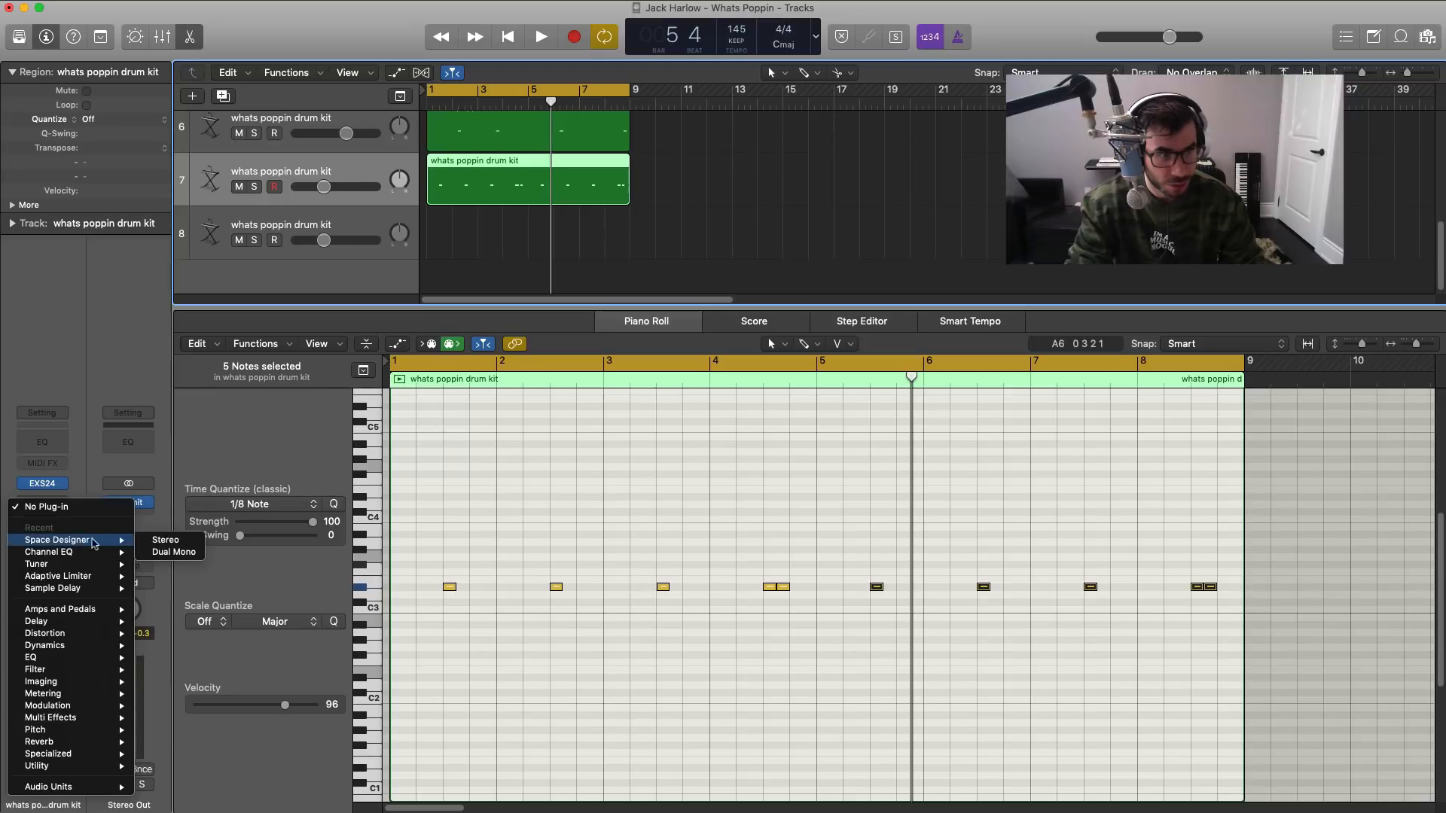
click(177, 540)
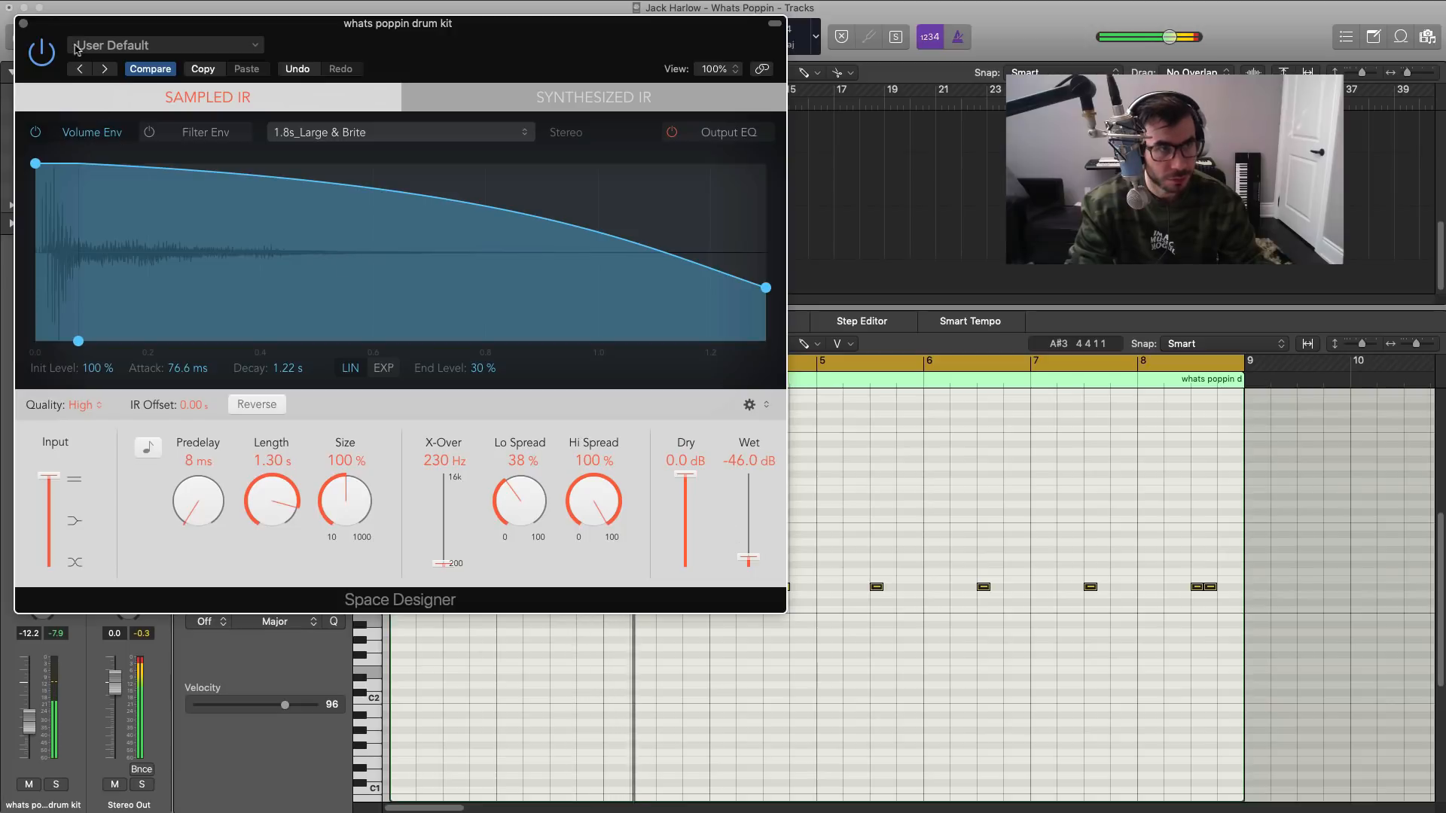
click(25, 25)
key(space)
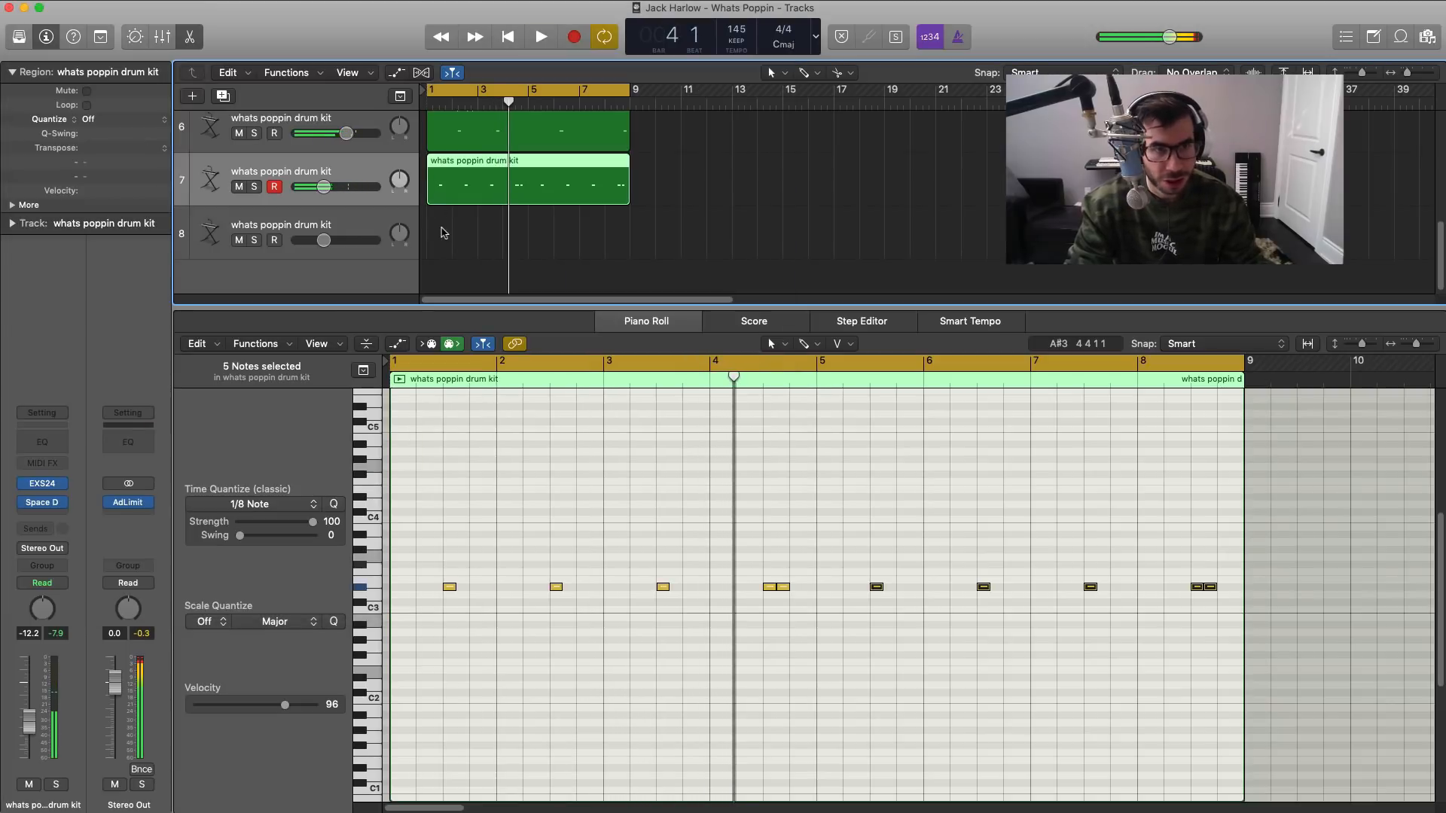
Step: Create an empty region on track 8 spanning bars 1 through 8 and open it in the Piano Roll
super+click(445, 231)
drag(446, 245, 623, 241)
key(e)
double_click(582, 520)
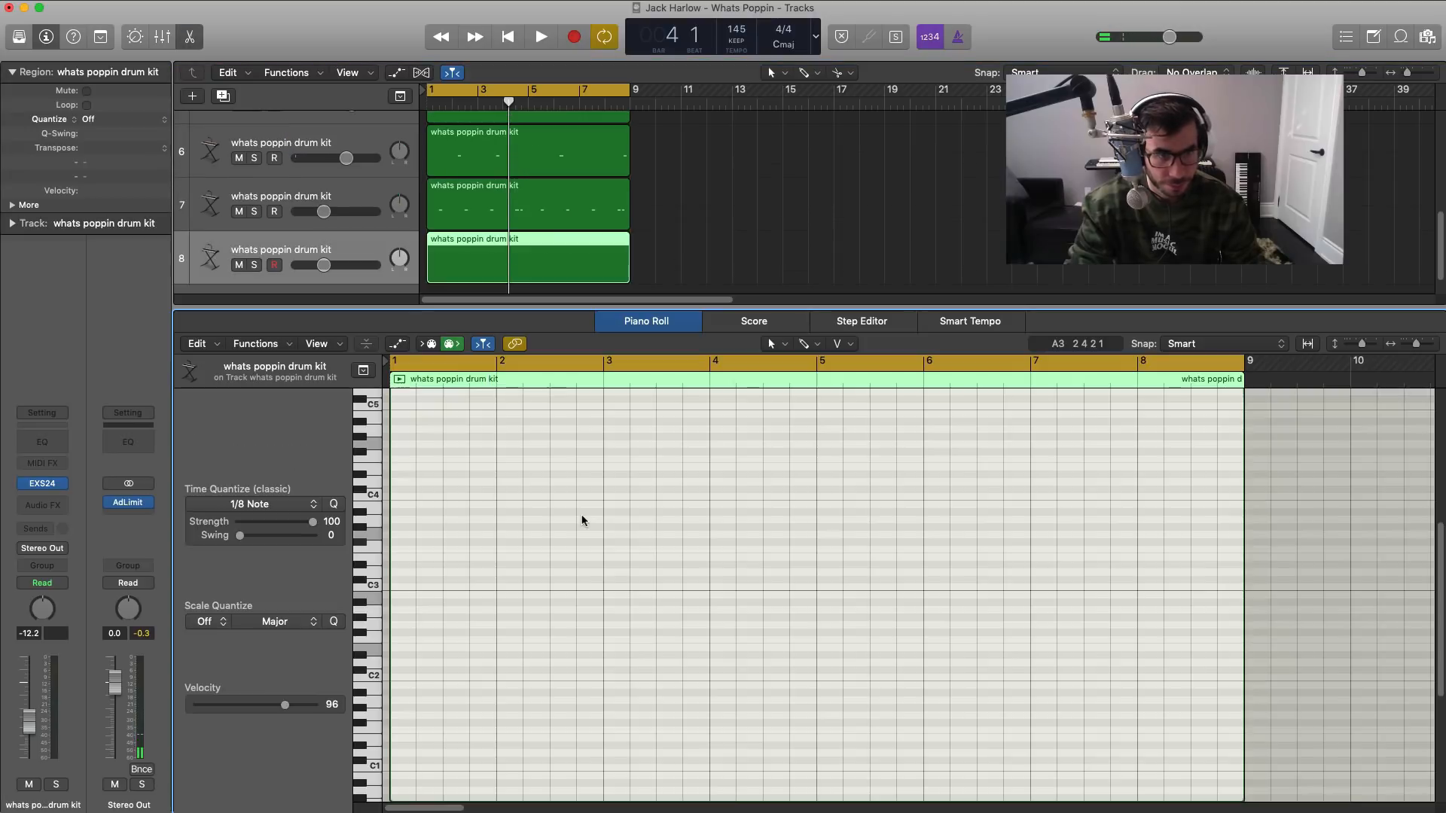
key(space)
Step: Place a C3 note at the start of bar 1 and set track 8's volume to 0.0 dB
click(396, 580)
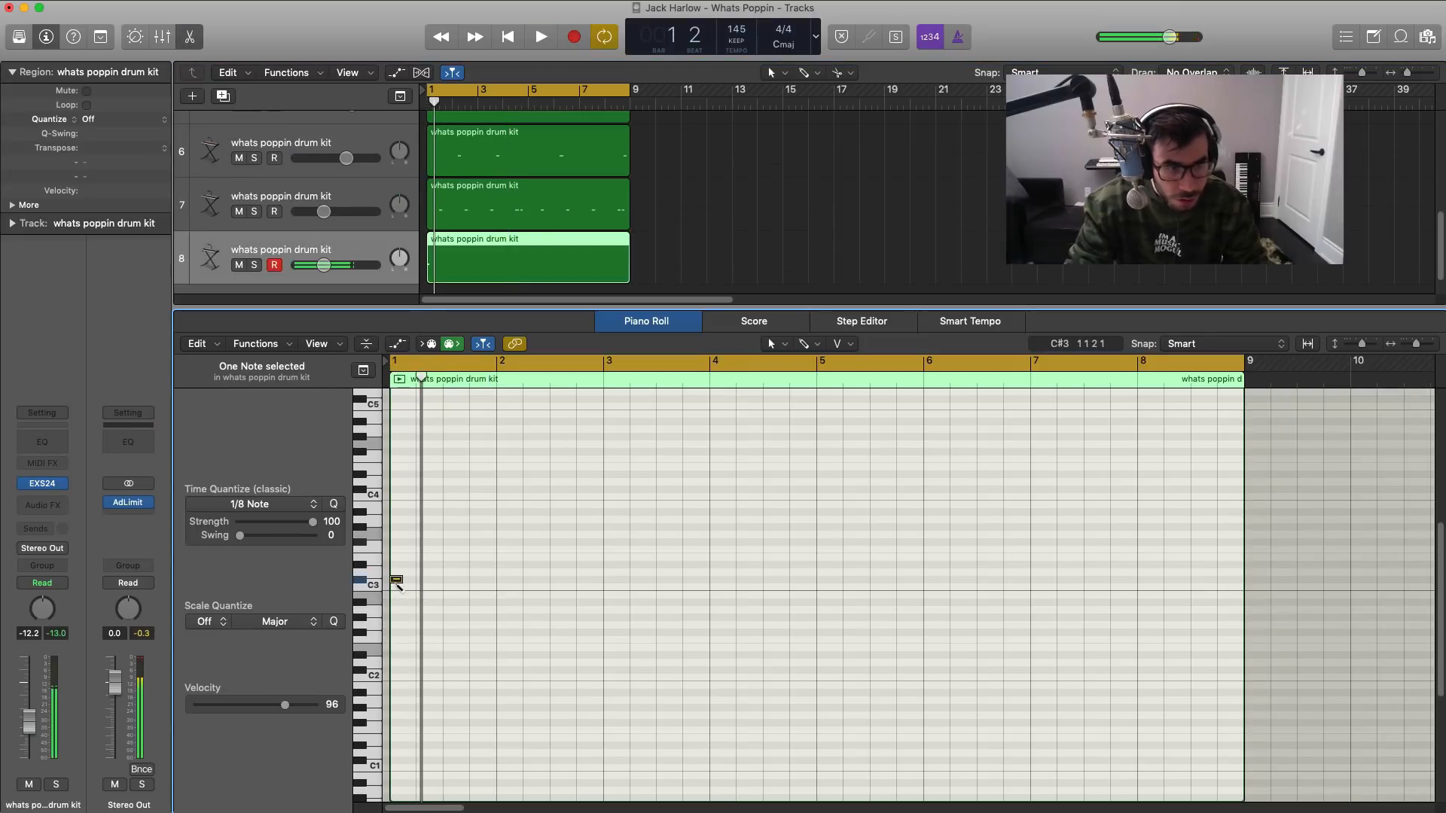
drag(396, 586, 396, 591)
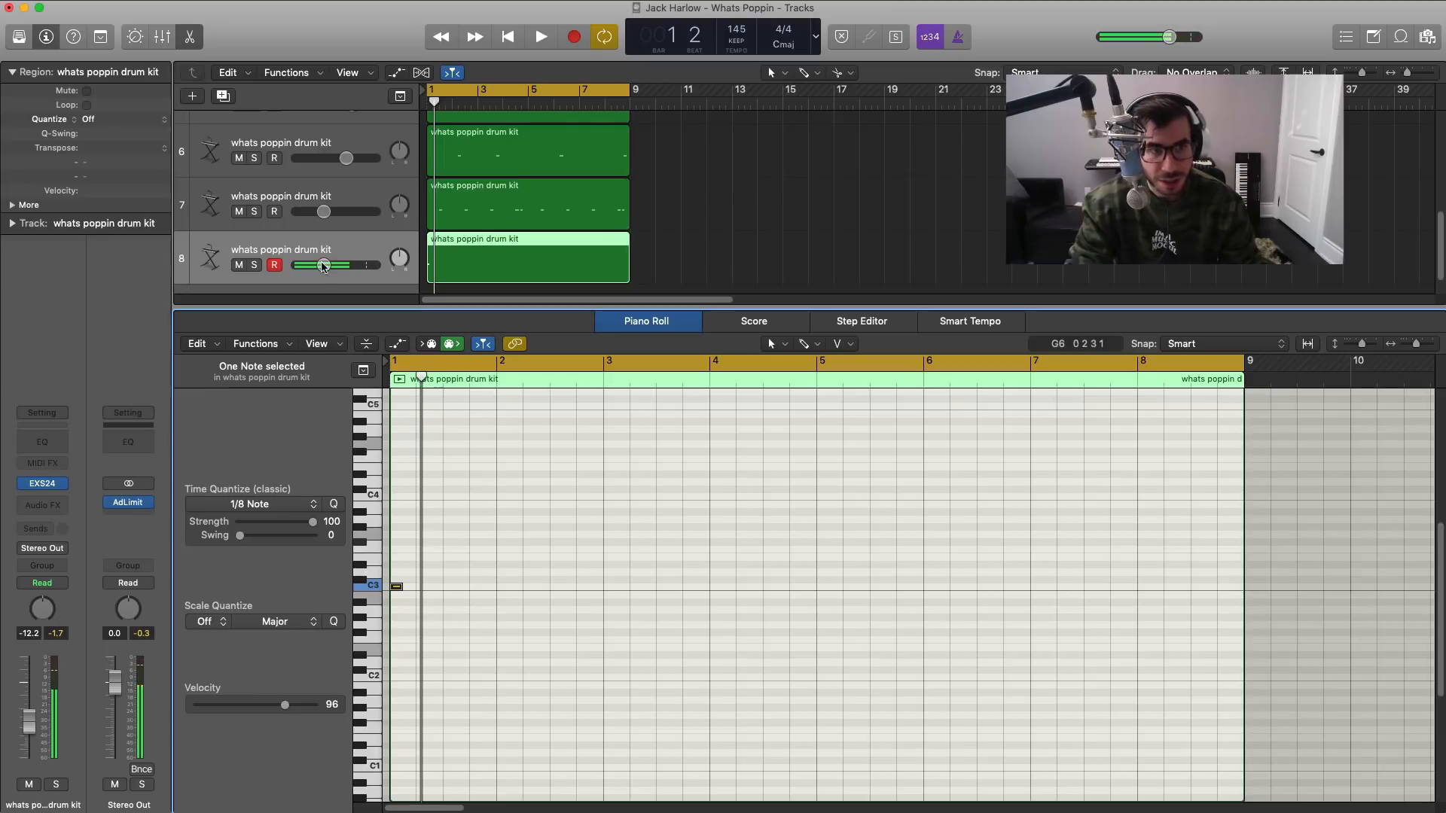
key(space)
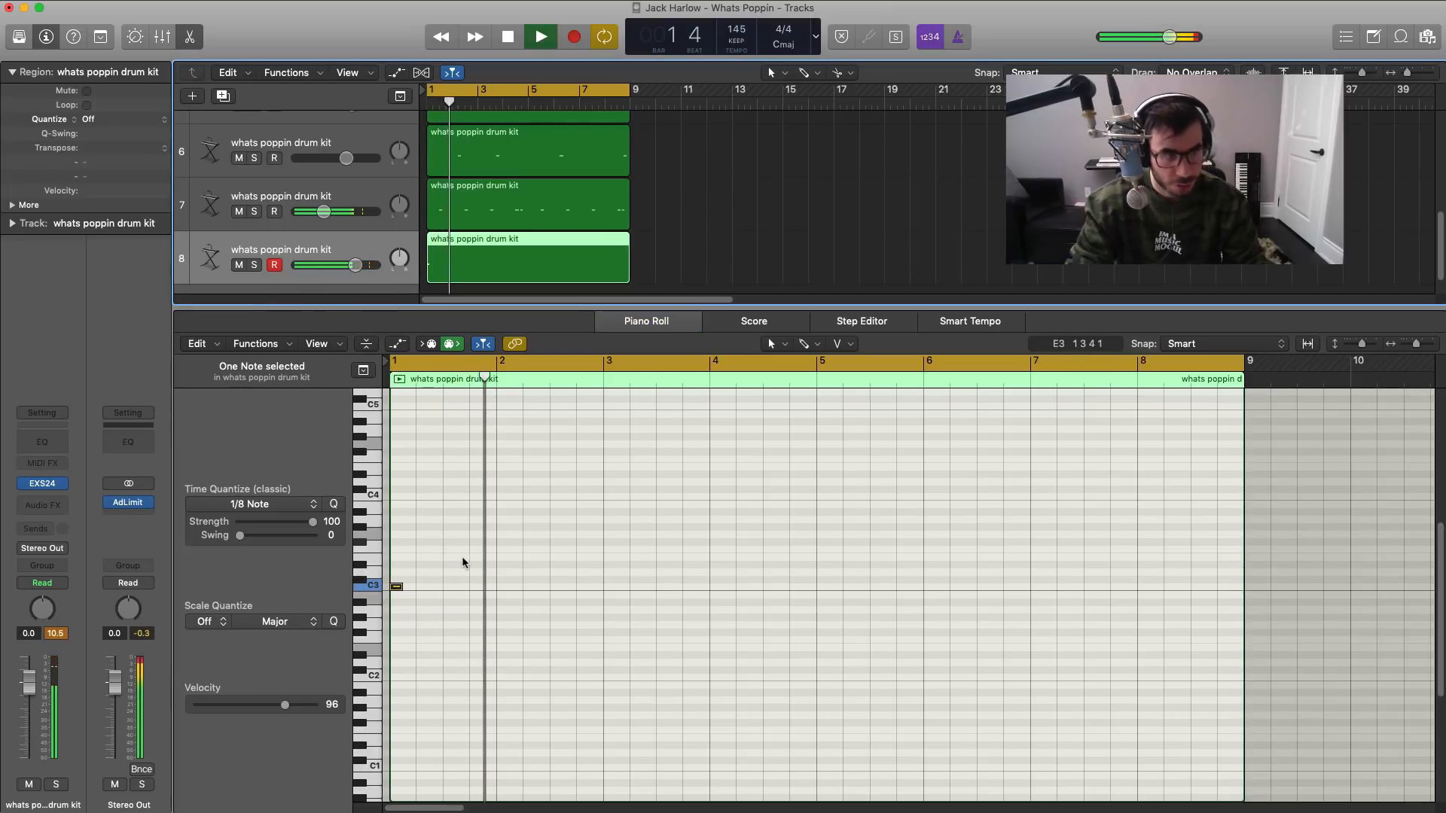
Step: Add C3 notes an eighth note after beat 3 of bar 2 and on beat 1 of bar 3
scroll(574, 588, up, 2)
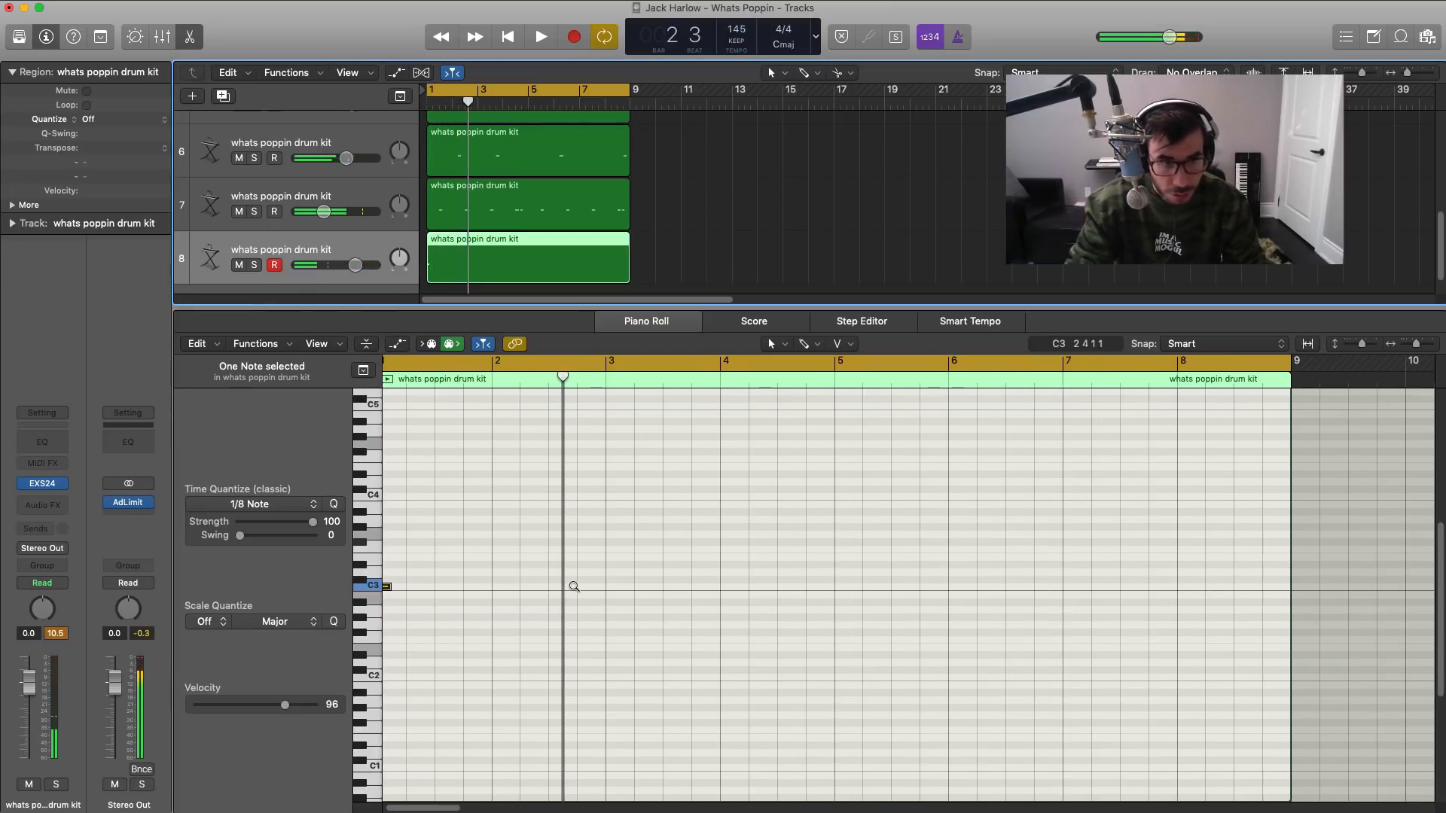
key(space)
scroll(575, 587, up, 5)
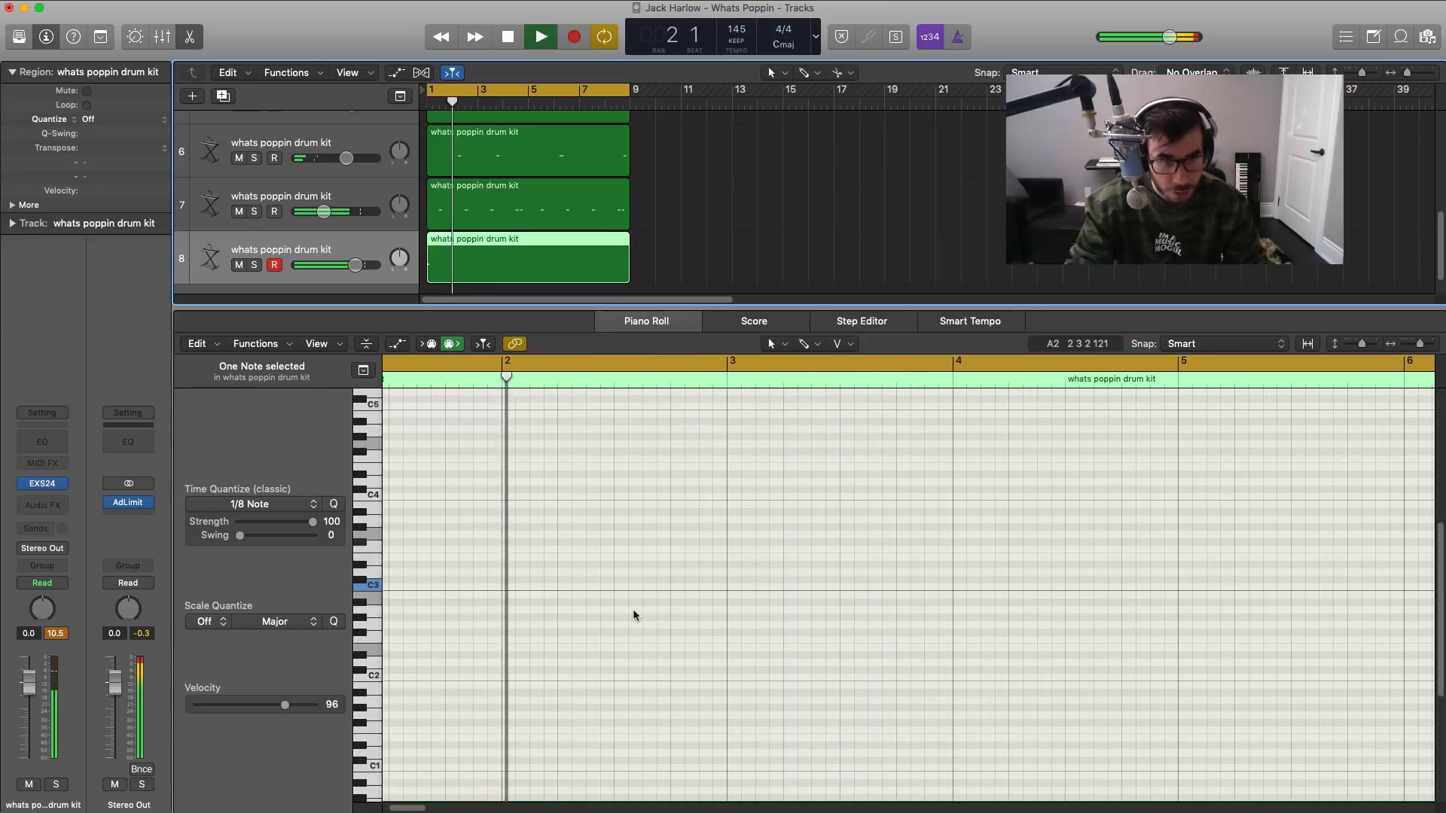
key(space)
super+click(650, 588)
key(space)
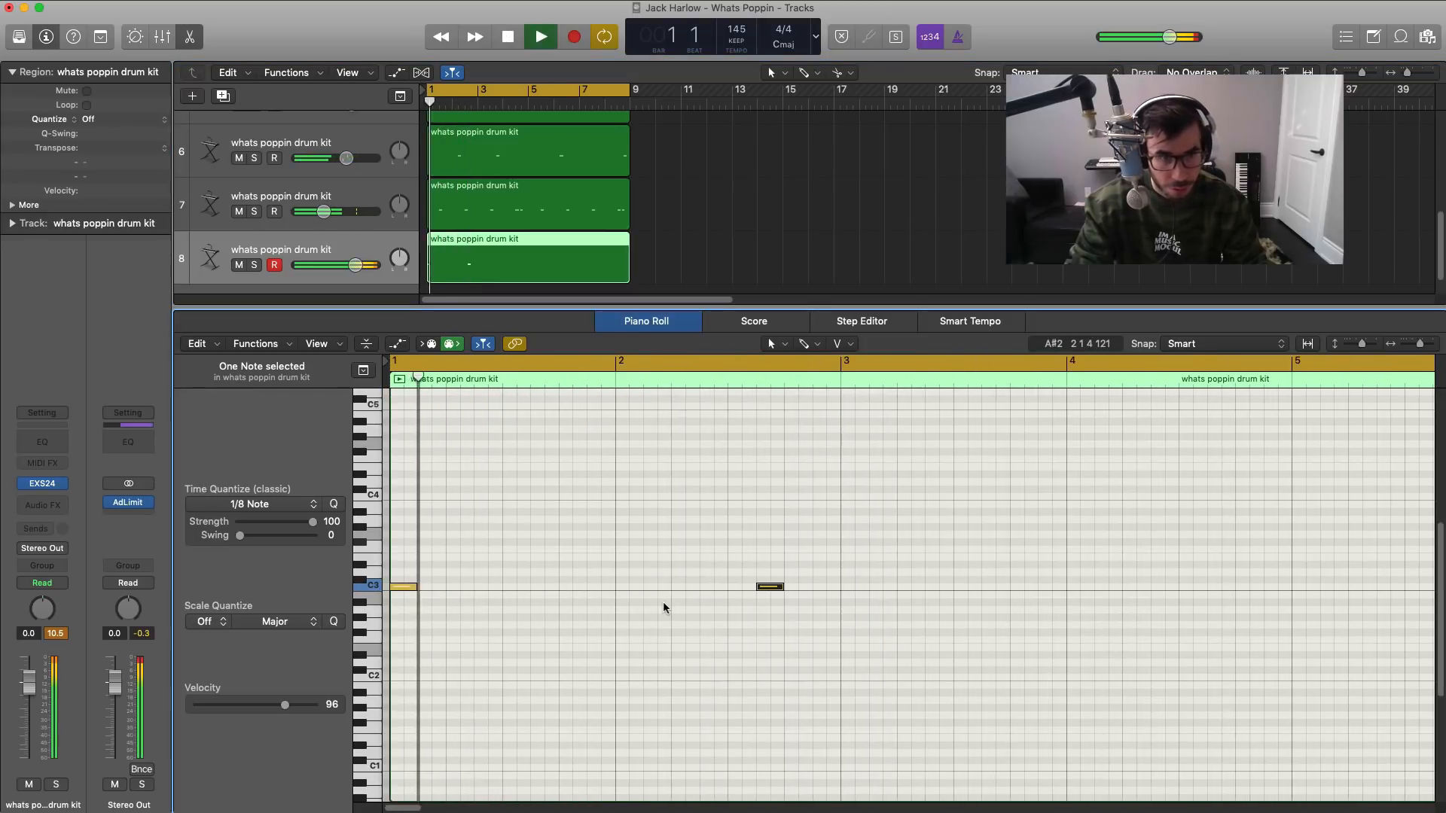
super+click(843, 588)
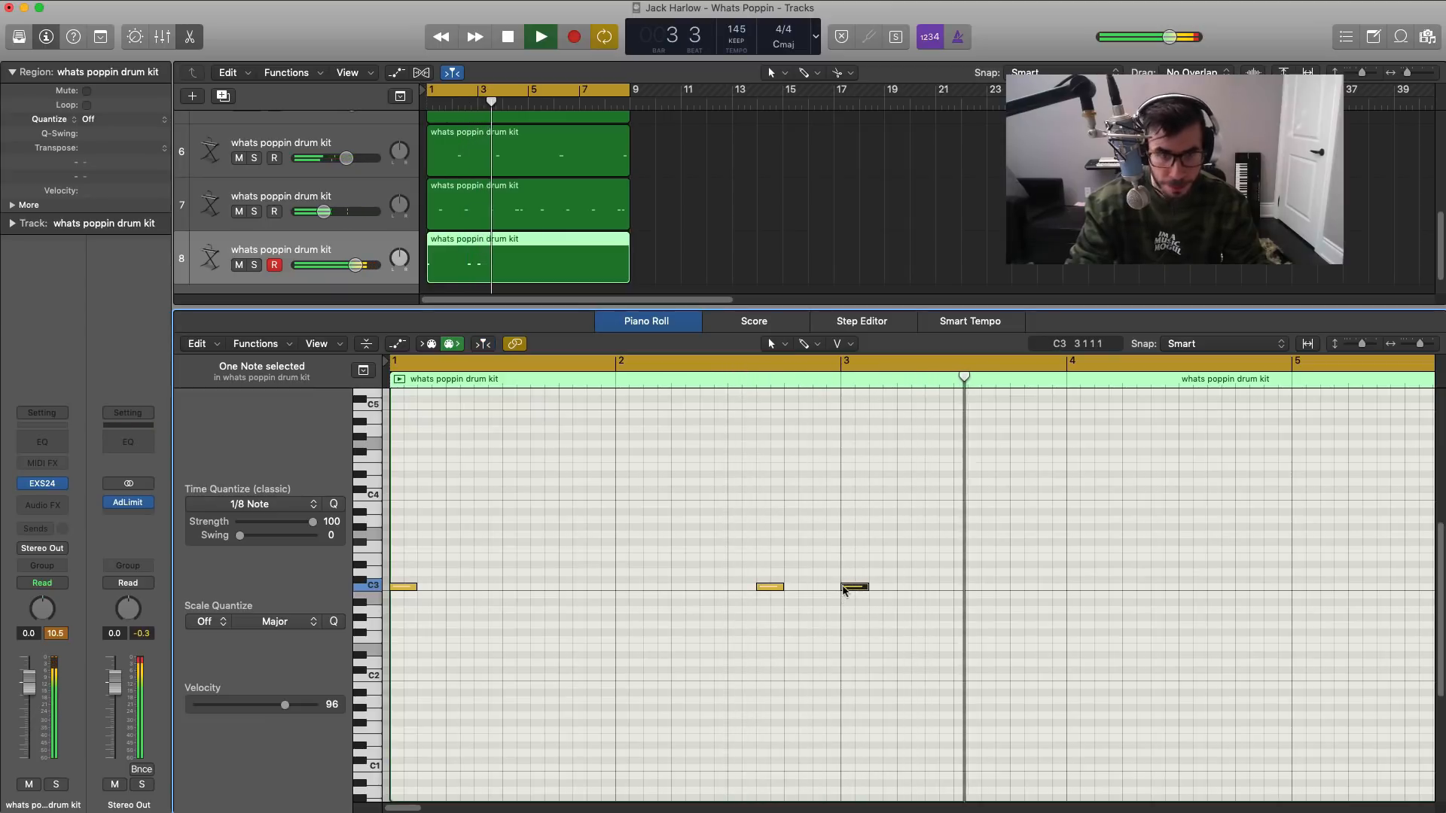
Step: Add a C3 note on beat 2 of bar 4 and play the pattern back
key(super+Left)
key(super+Left)
key(super+Left)
key(super+Left)
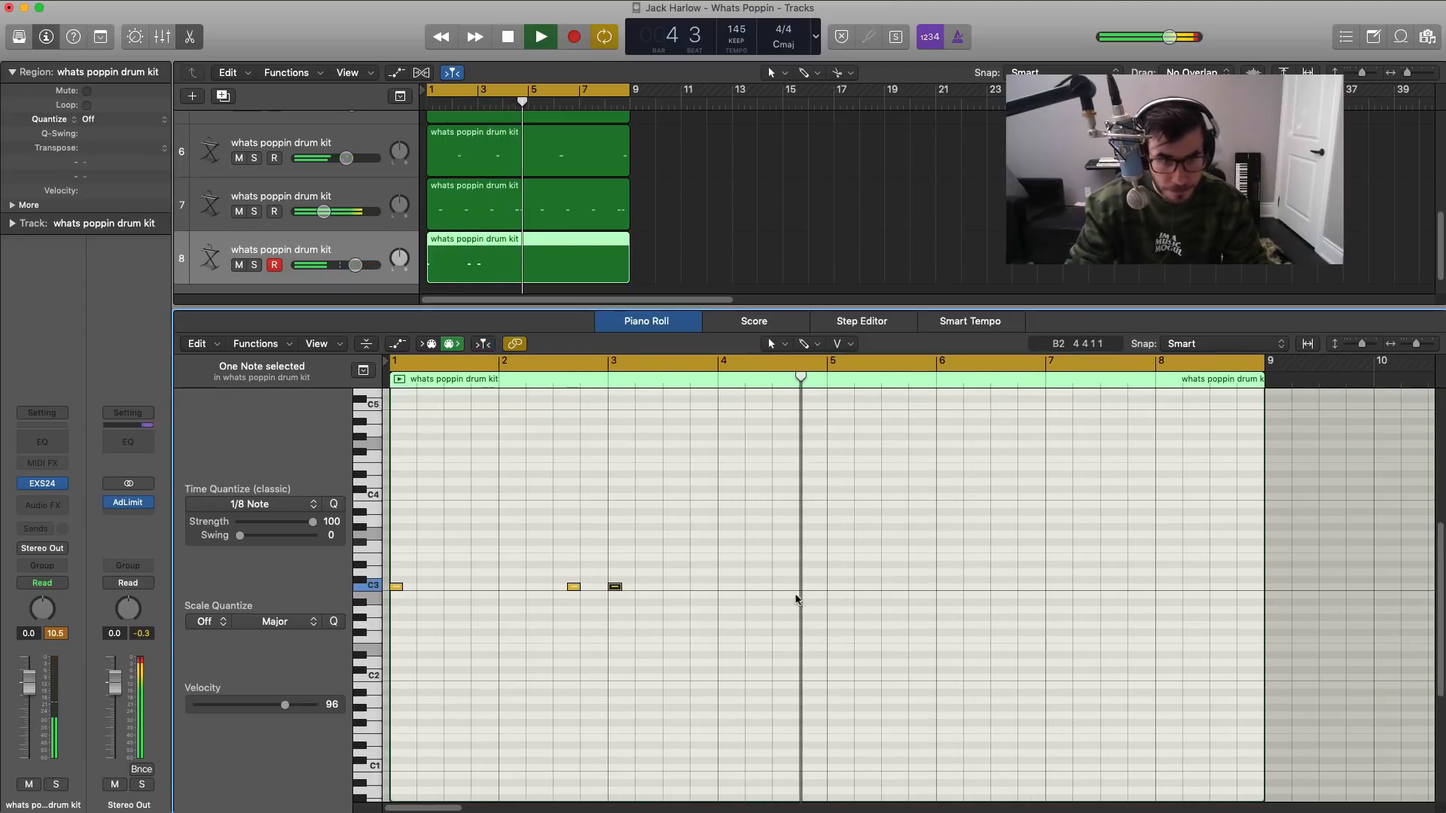
key(space)
key(super+Right)
key(super+Right)
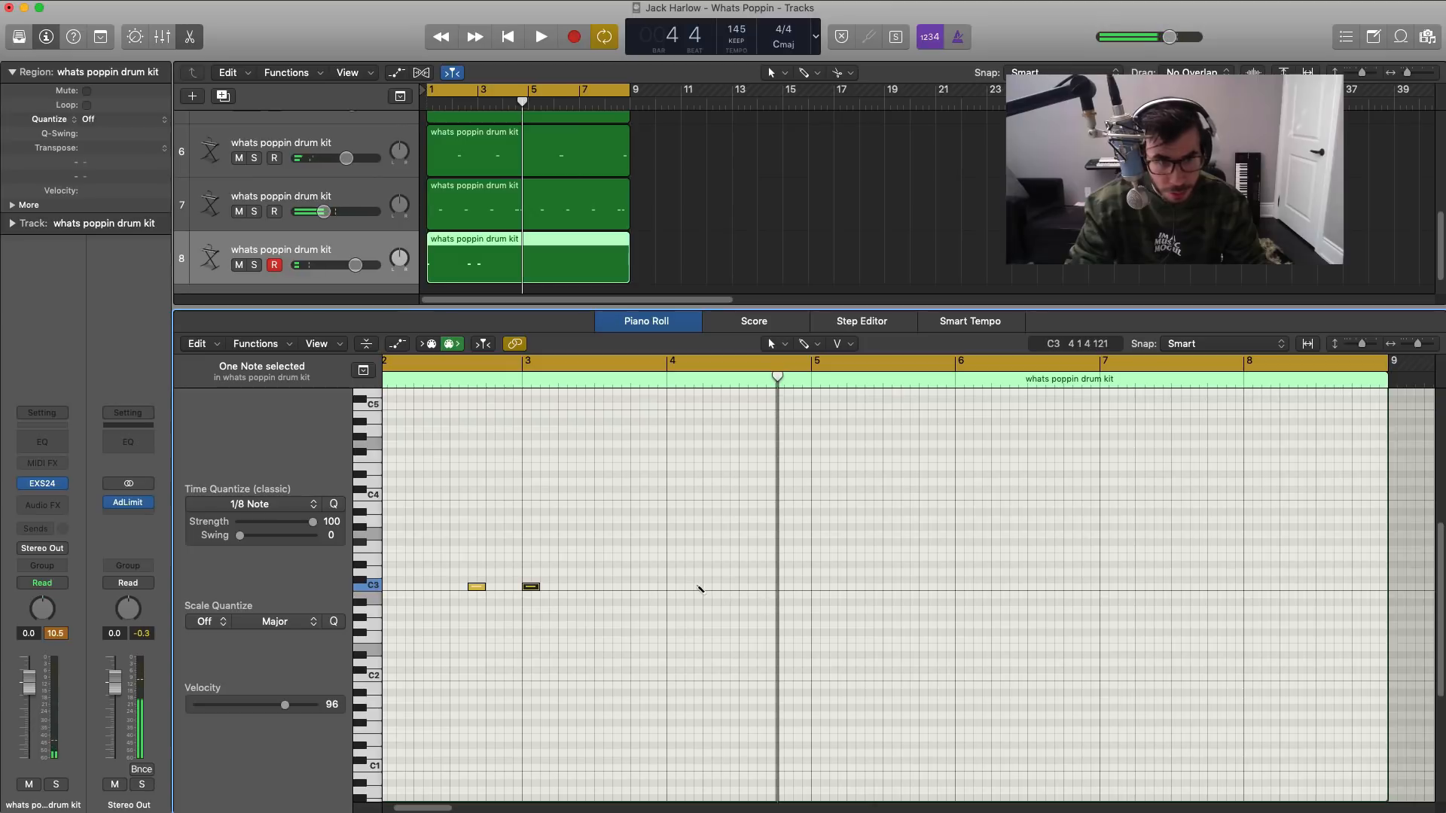
key(space)
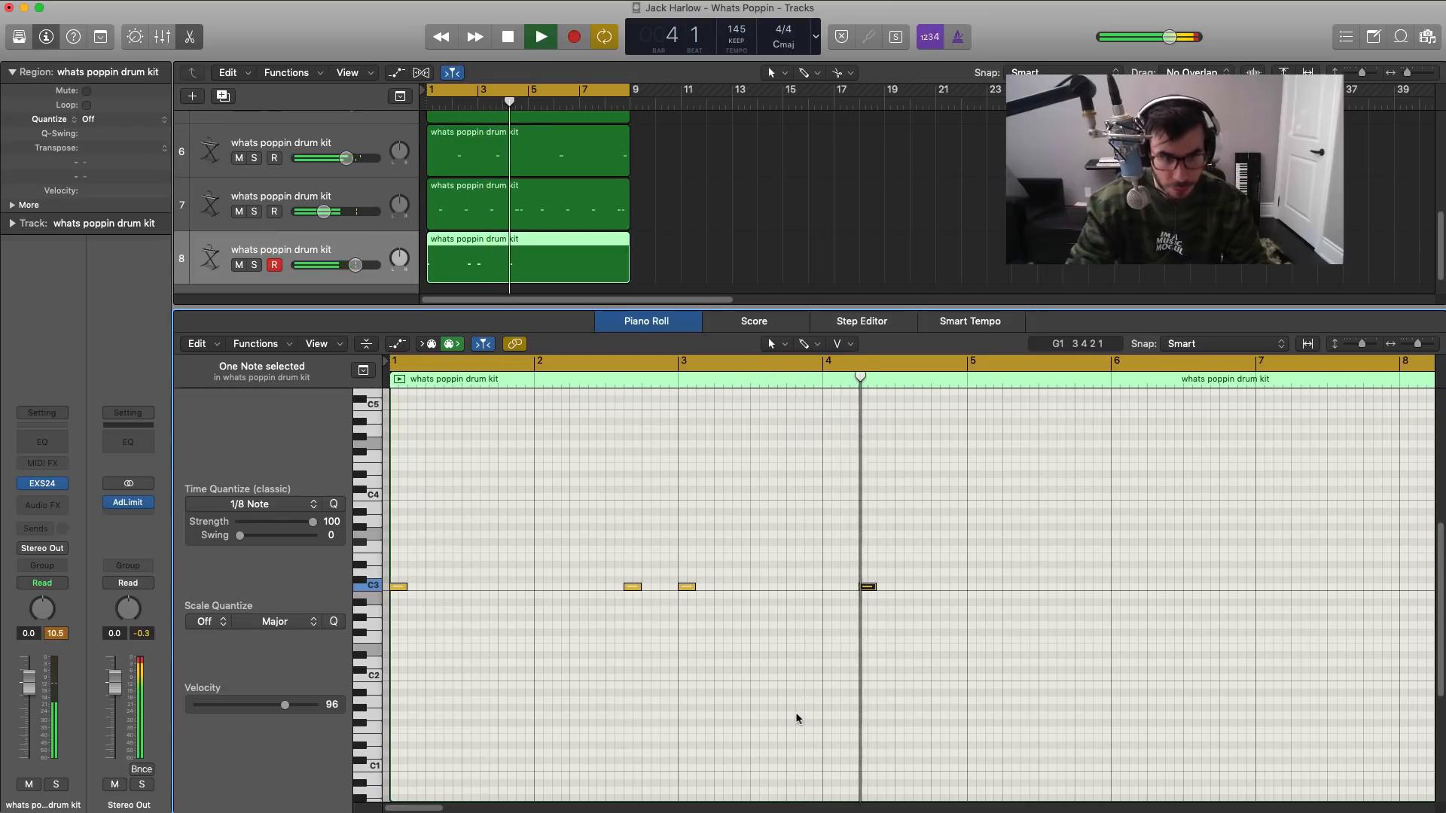
Step: Copy the four C3 notes from bars 1 through 4 into bars 5 through 8 and play the loop
key(space)
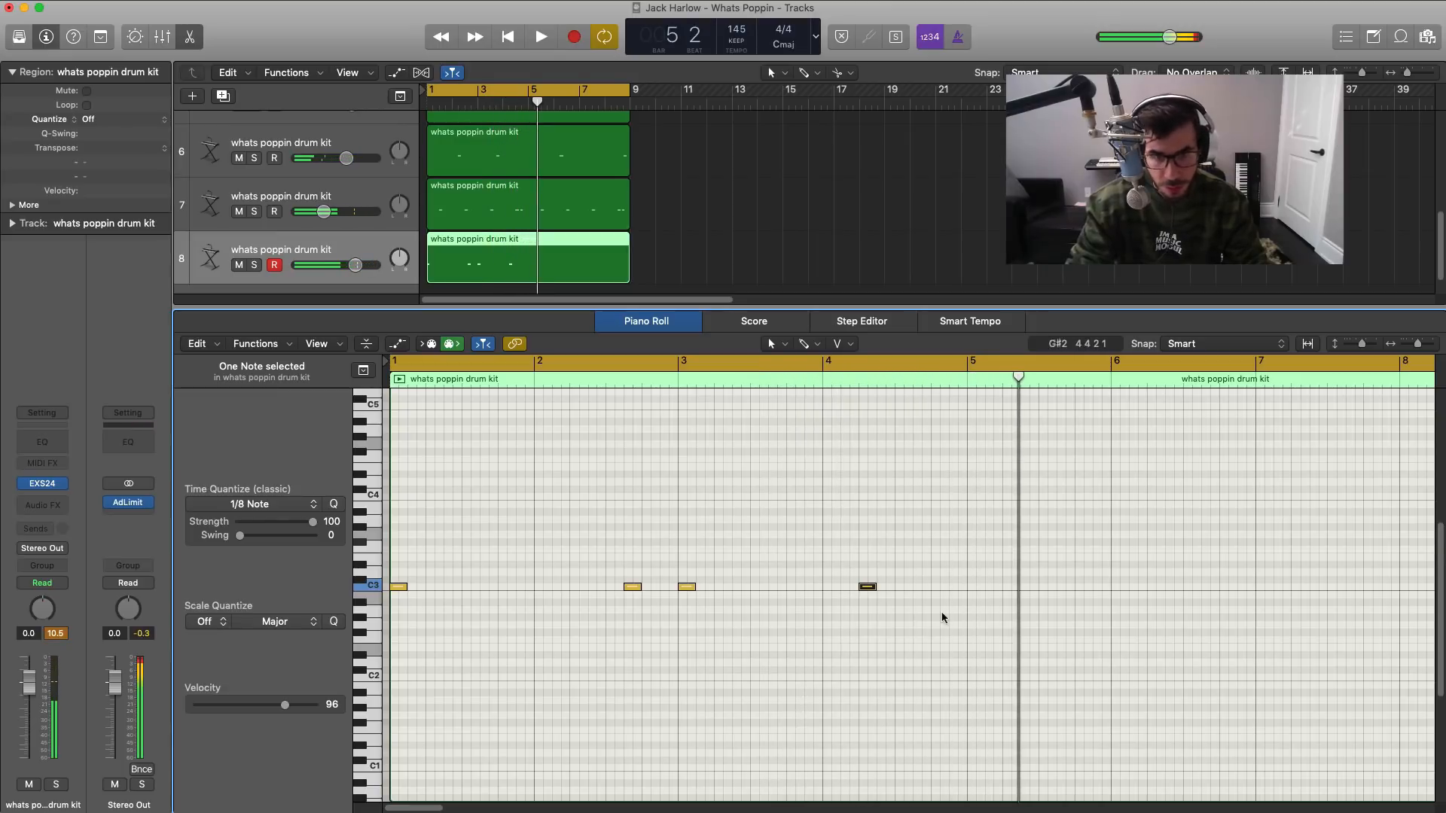
click(890, 586)
drag(951, 603, 384, 530)
key(space)
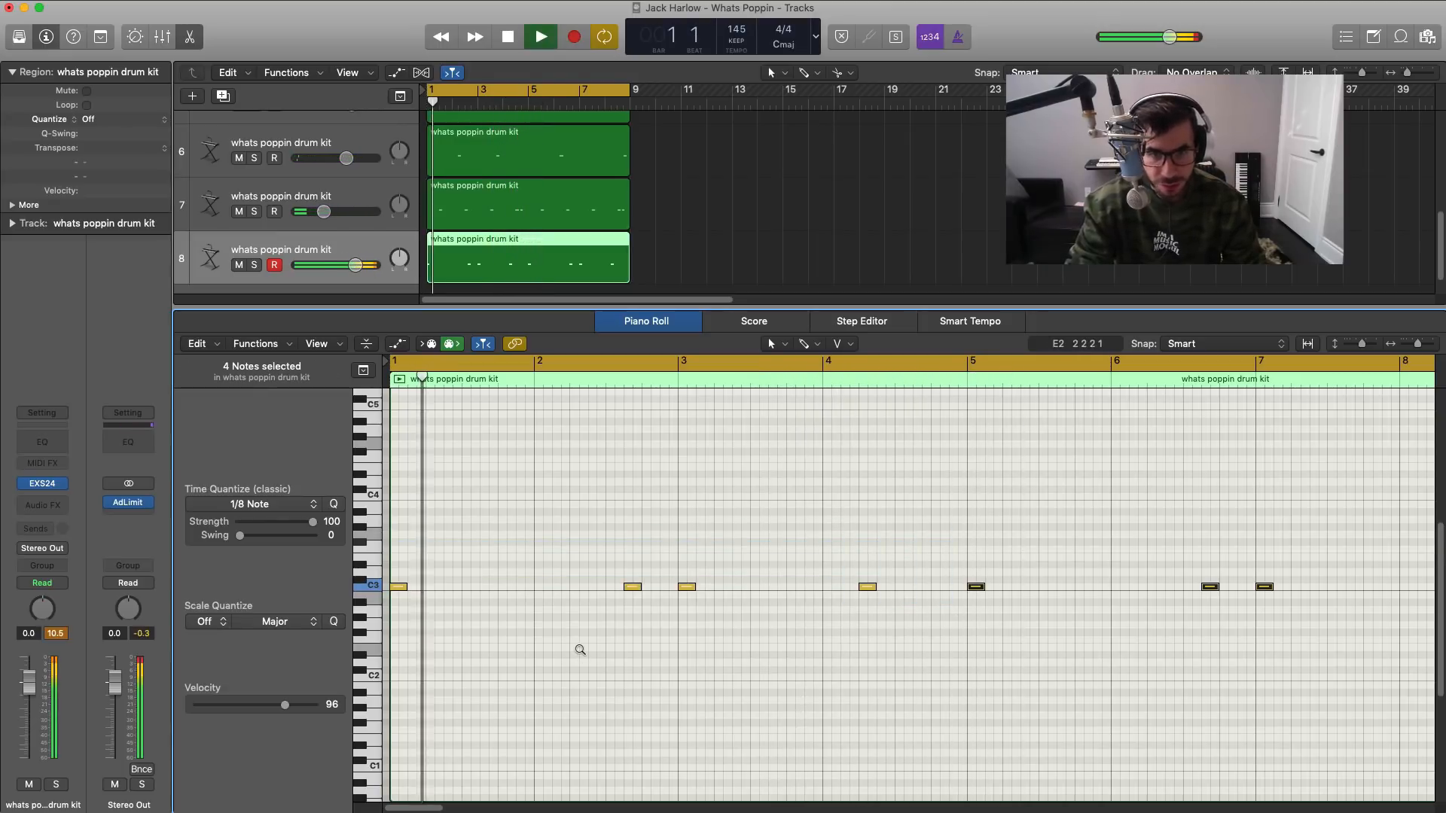
scroll(579, 650, down, 3)
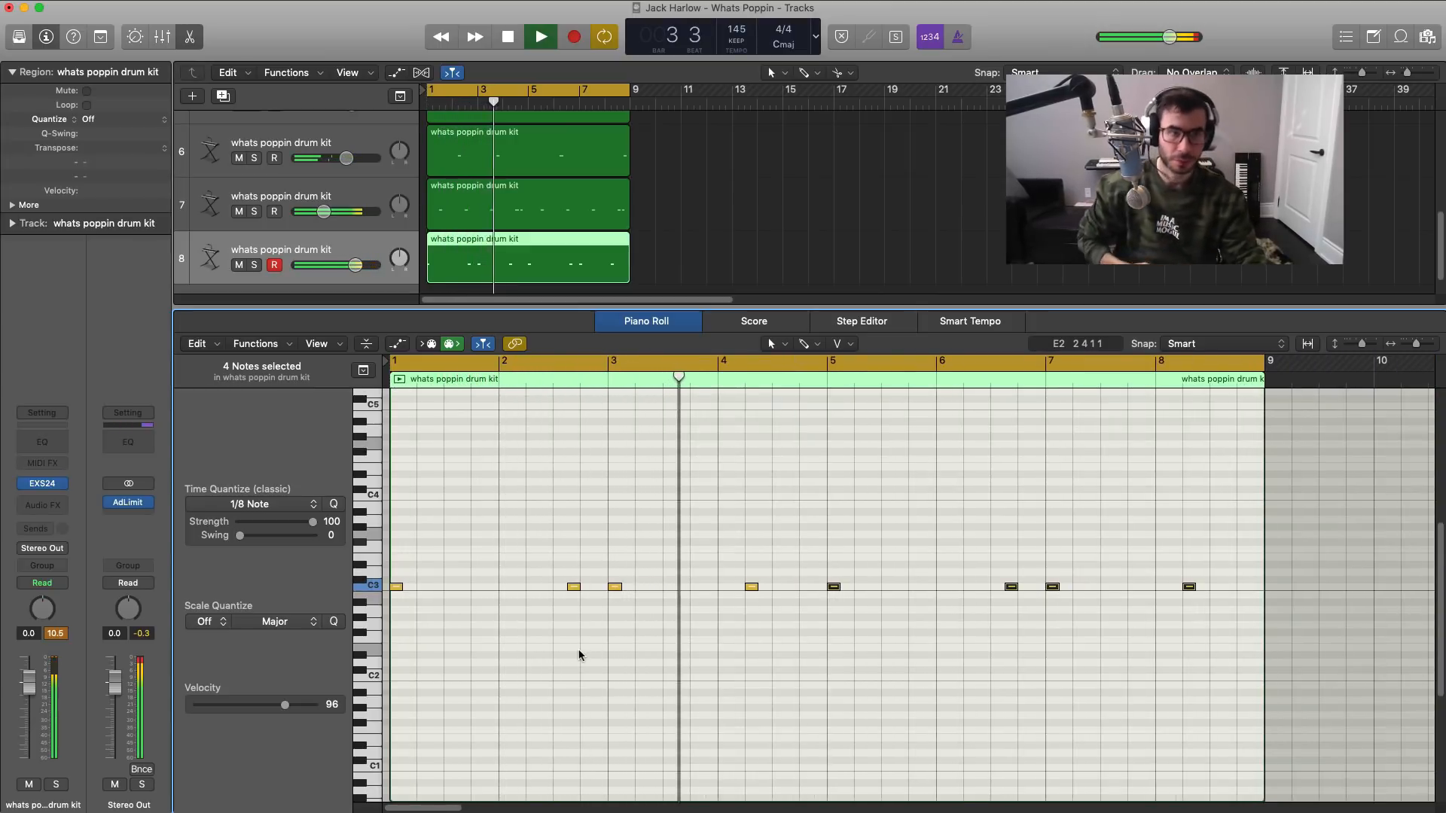
Step: Close the Piano Roll, stop playback, and move drum kit track 5 down to directly above track 8
key(p)
key(space)
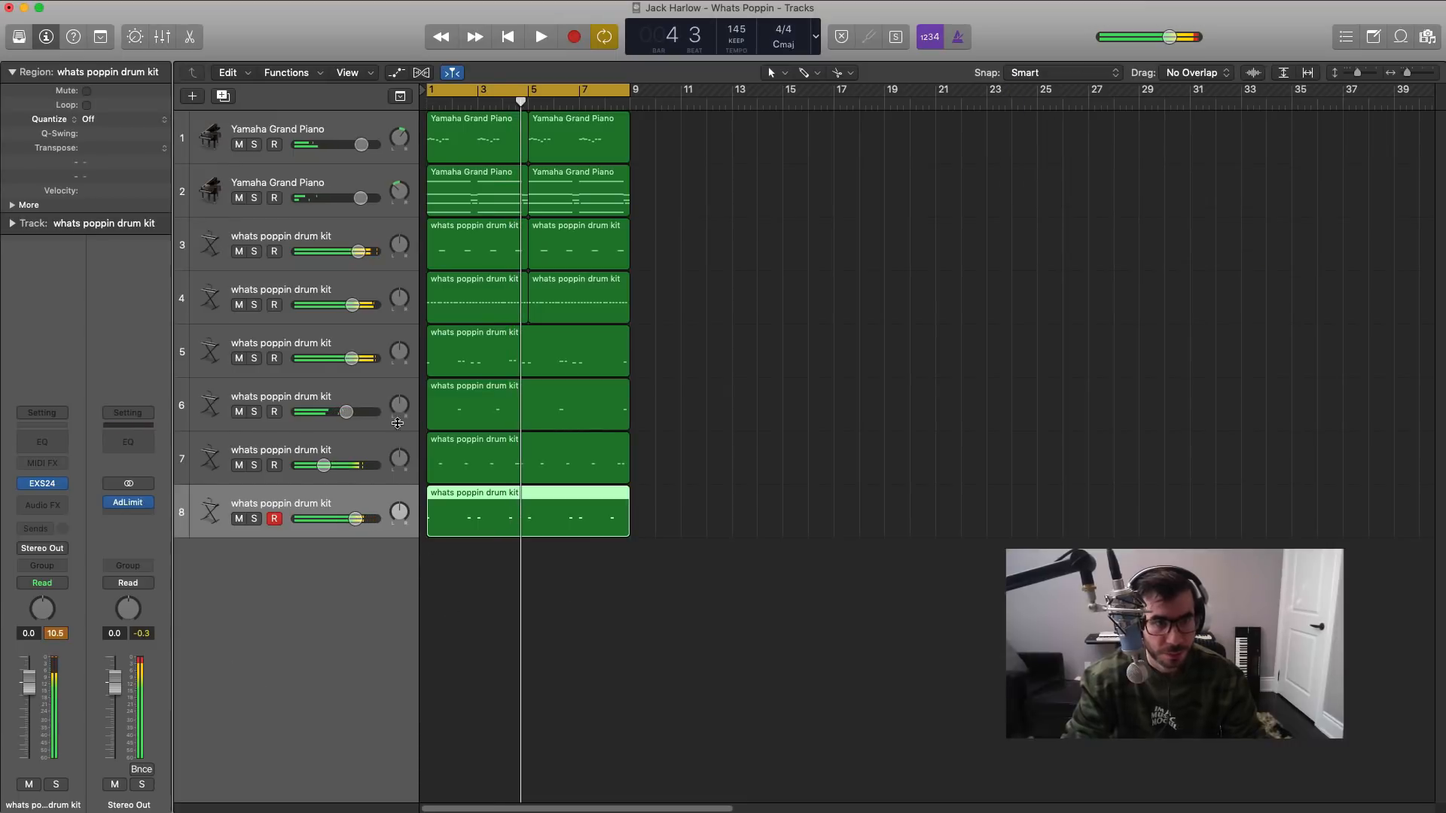
drag(311, 348, 329, 462)
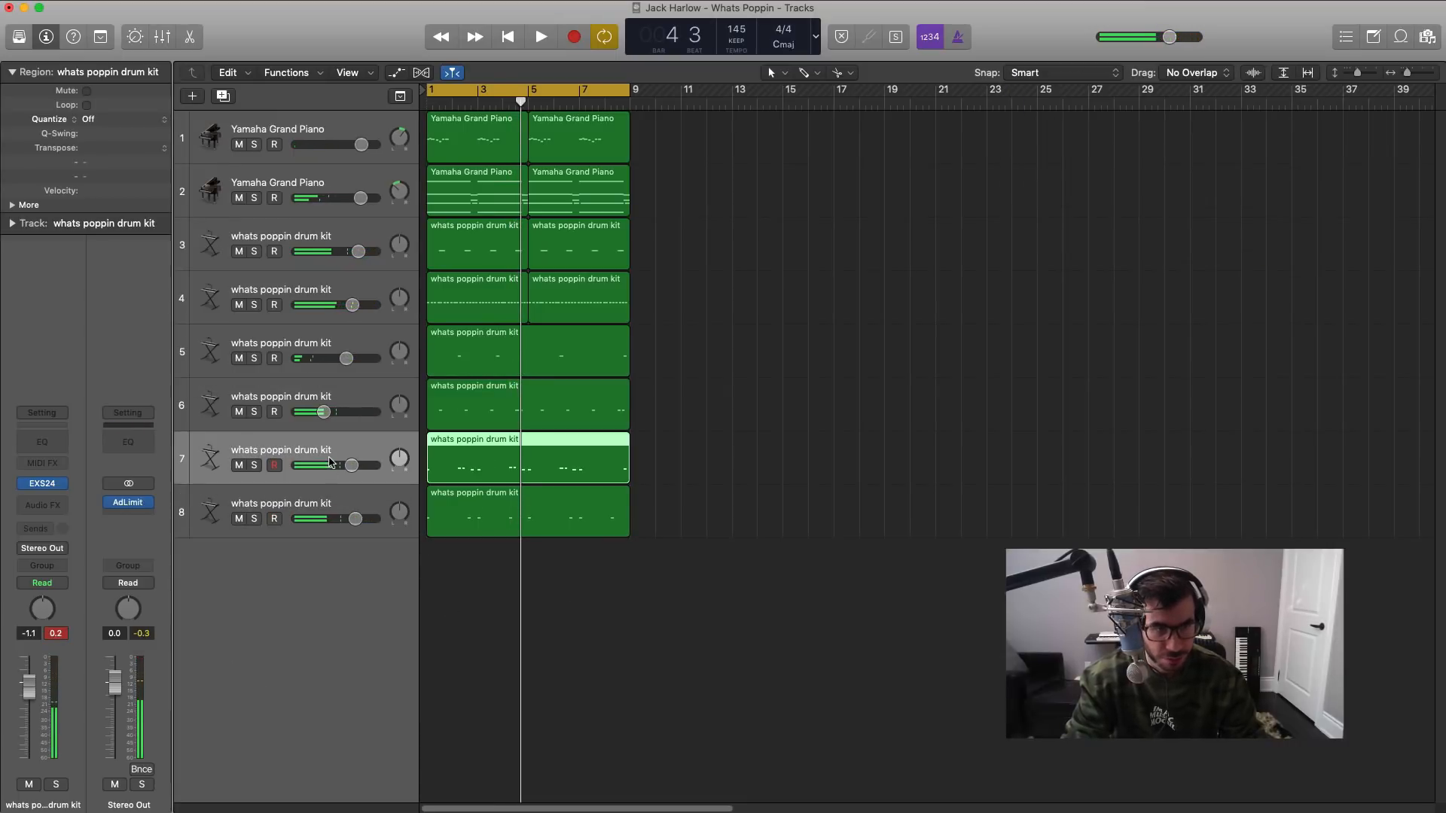
Step: Solo track 7 and add a Channel EQ with a 48 dB/Oct low cut at about 30 Hz
click(257, 464)
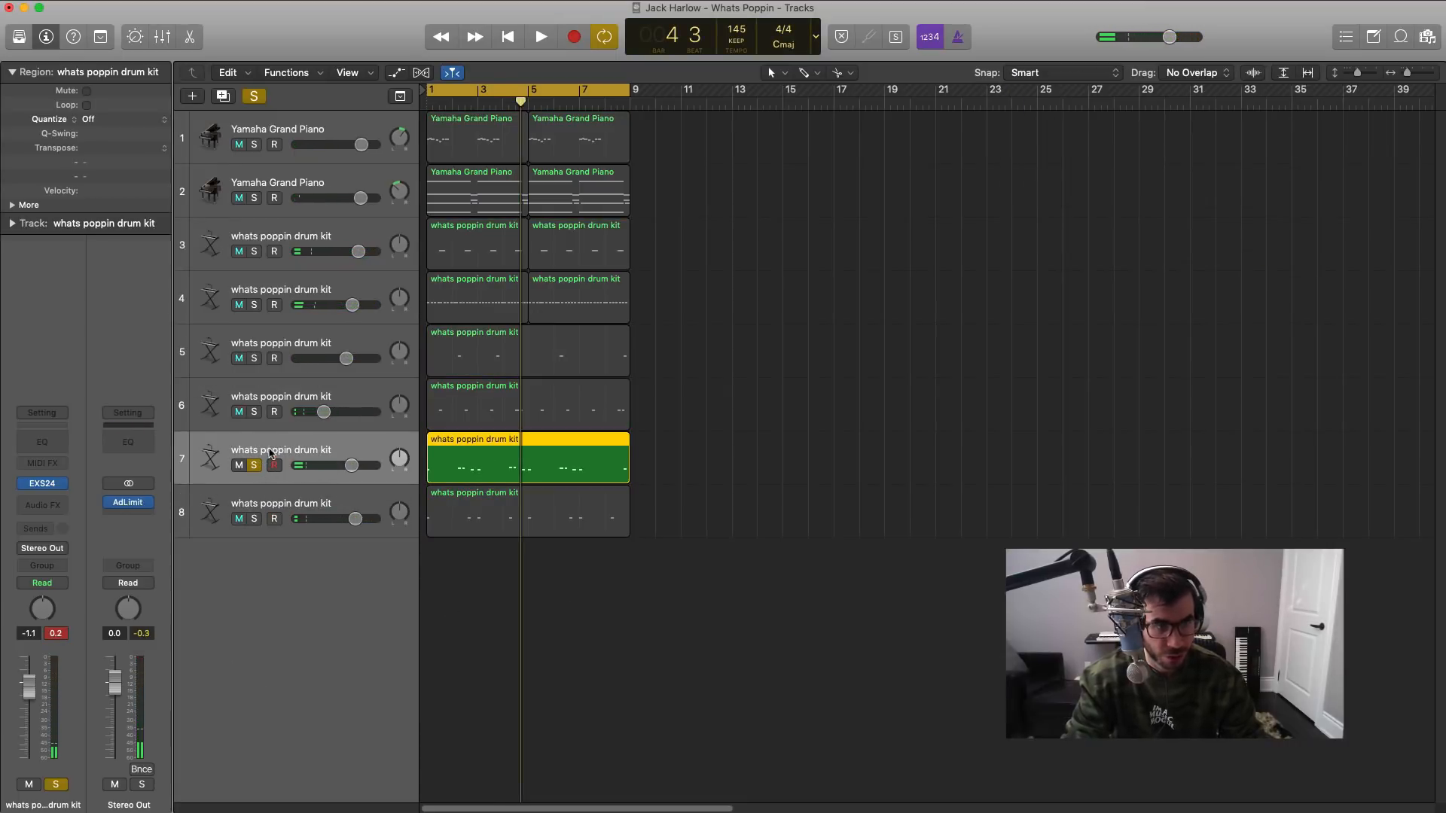
click(59, 446)
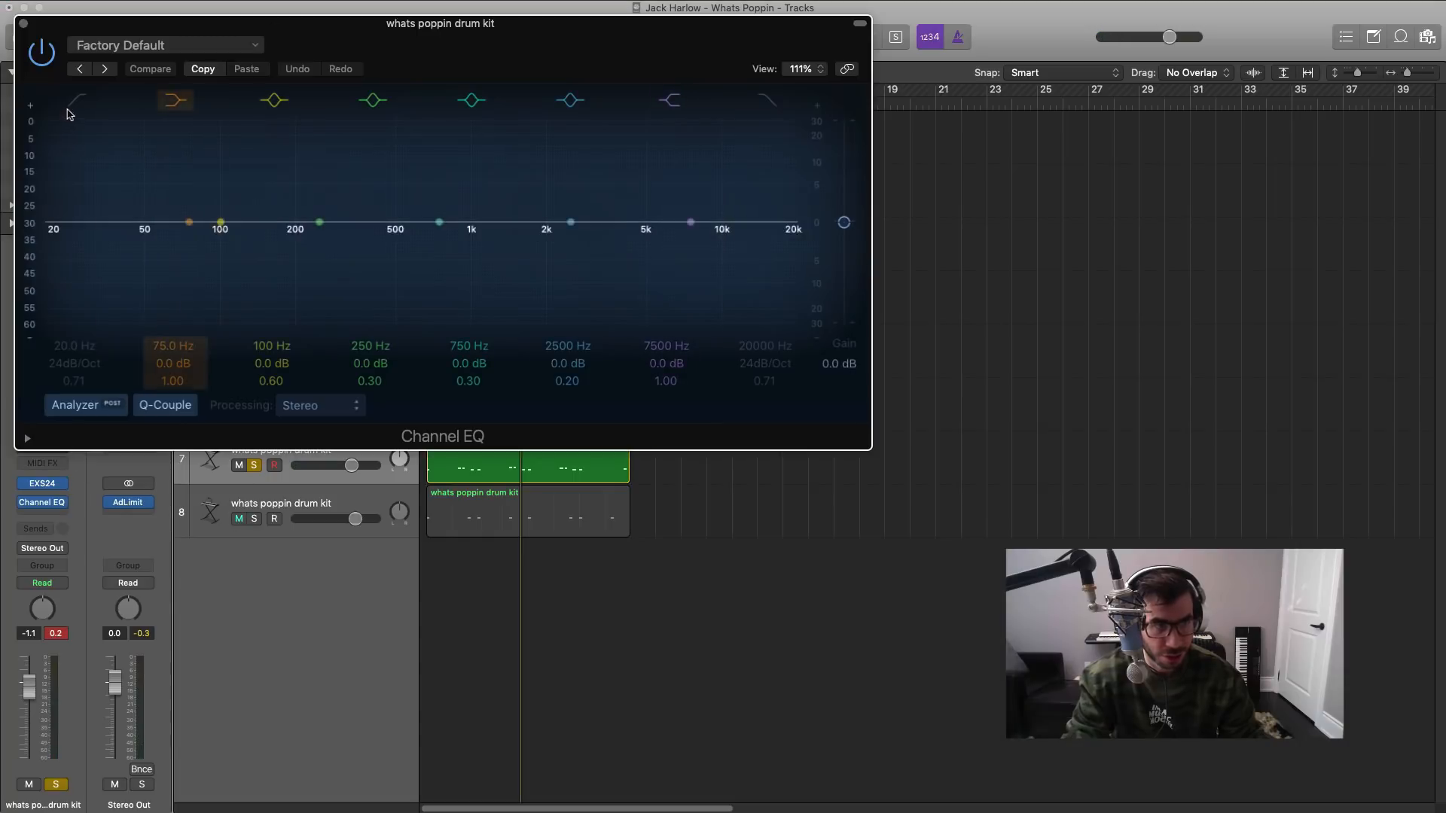
click(85, 321)
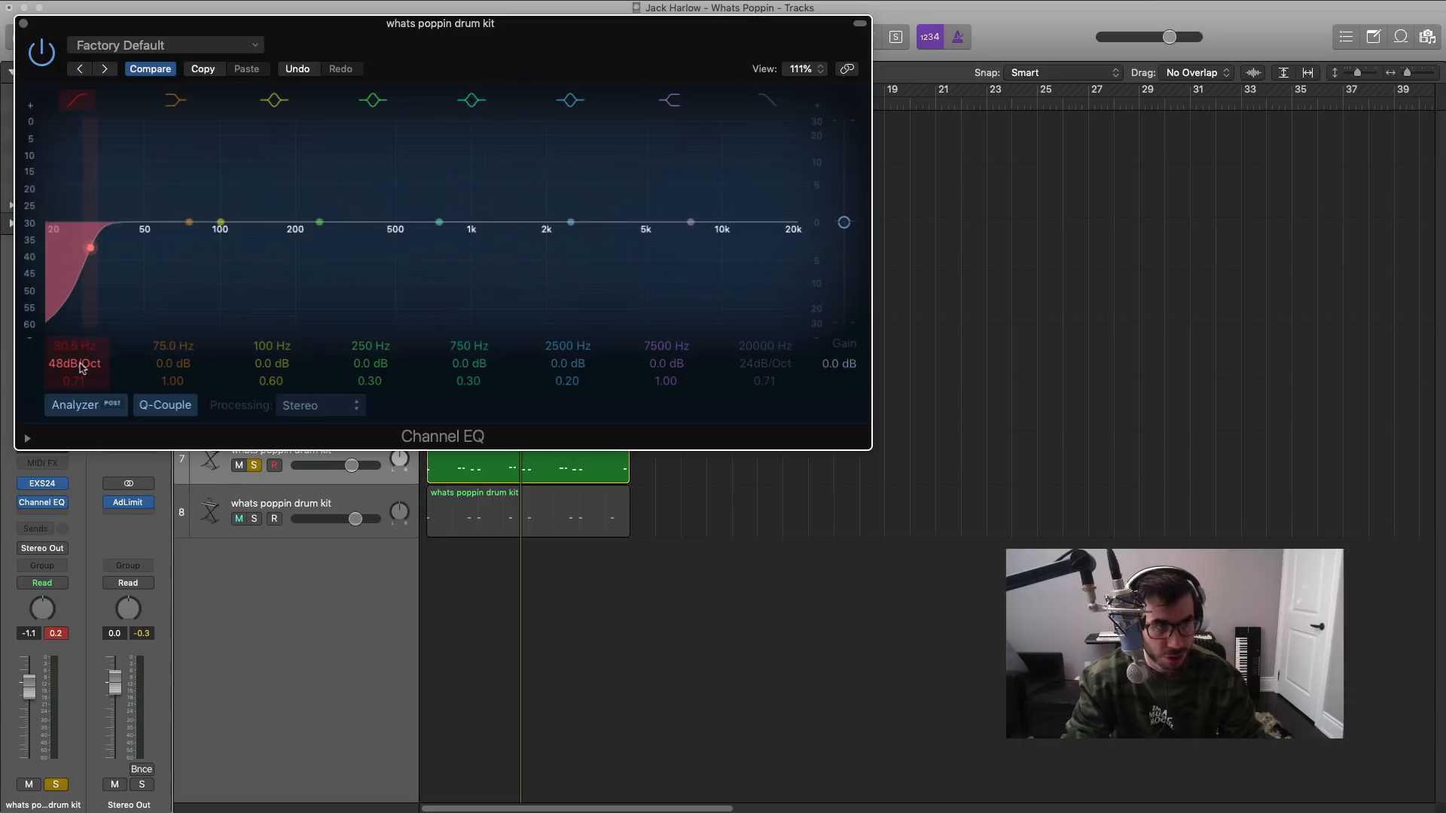
key(space)
key(super+w)
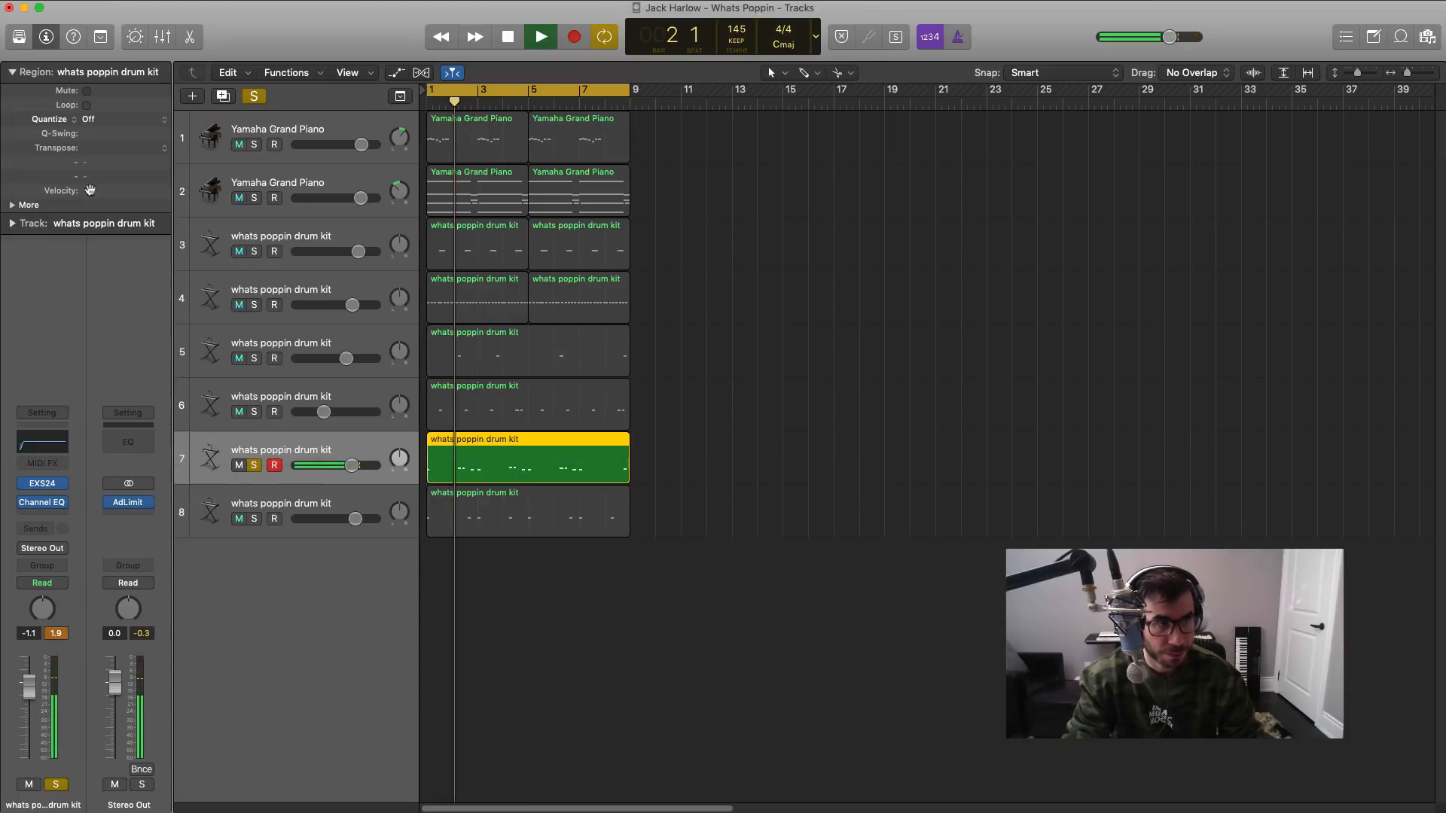
Step: Solo only track 8 and add a Channel EQ with a 48 dB/Oct low cut at 80 Hz
click(294, 522)
click(255, 518)
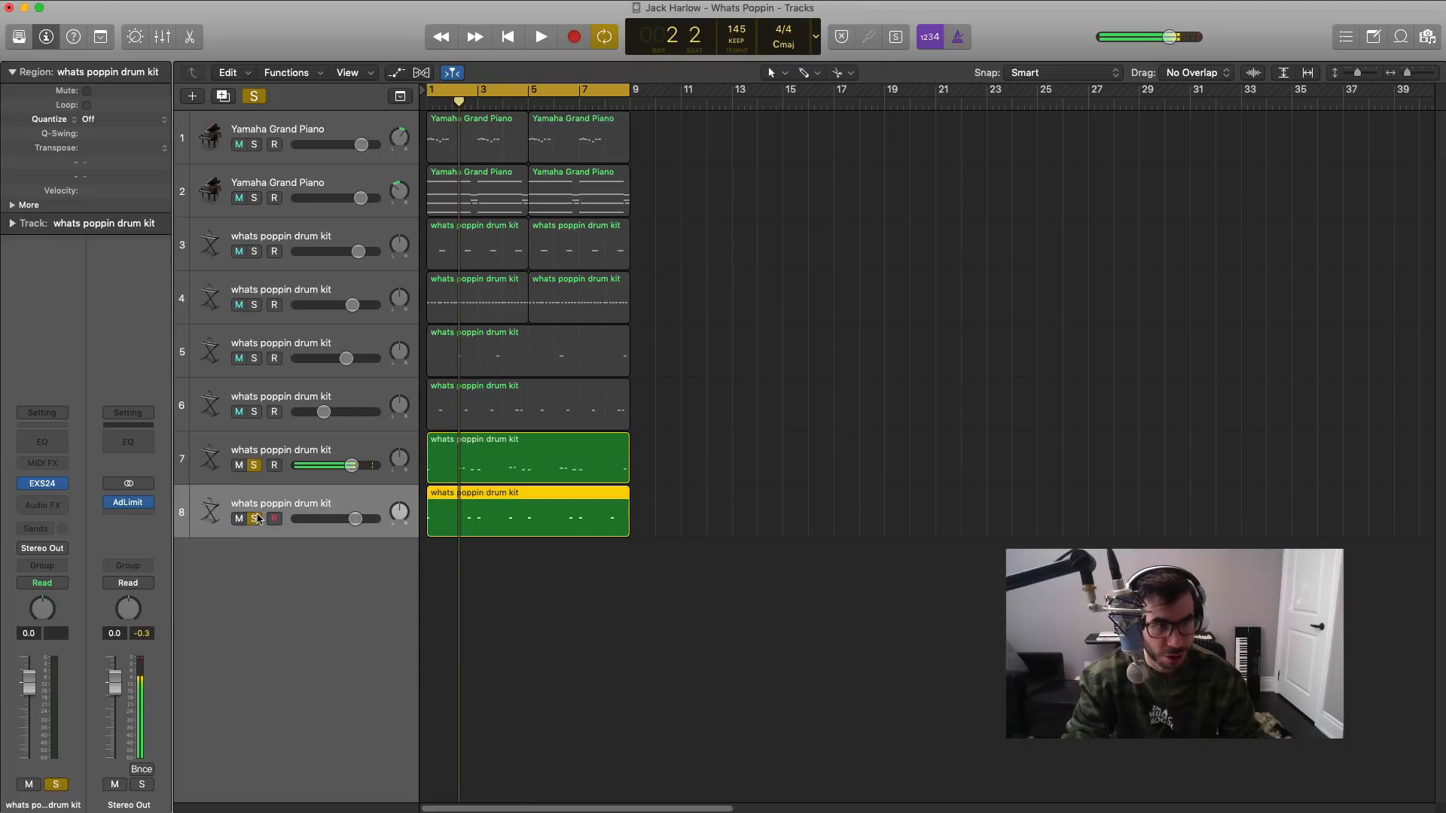
click(254, 465)
click(40, 448)
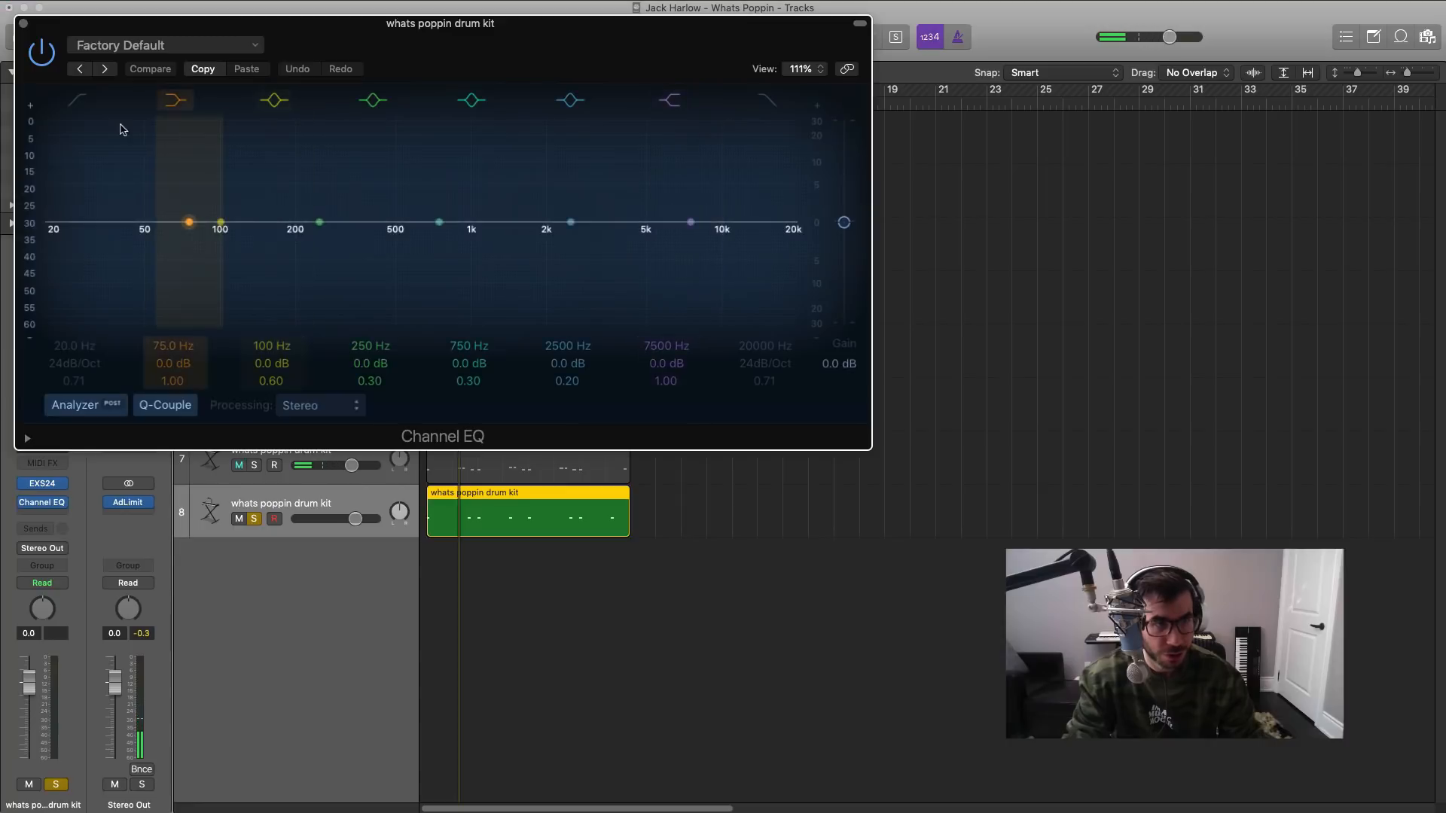
mouse_move(73, 346)
mouse_down()
mouse_move(69, 366)
mouse_move(89, 336)
mouse_up()
key(space)
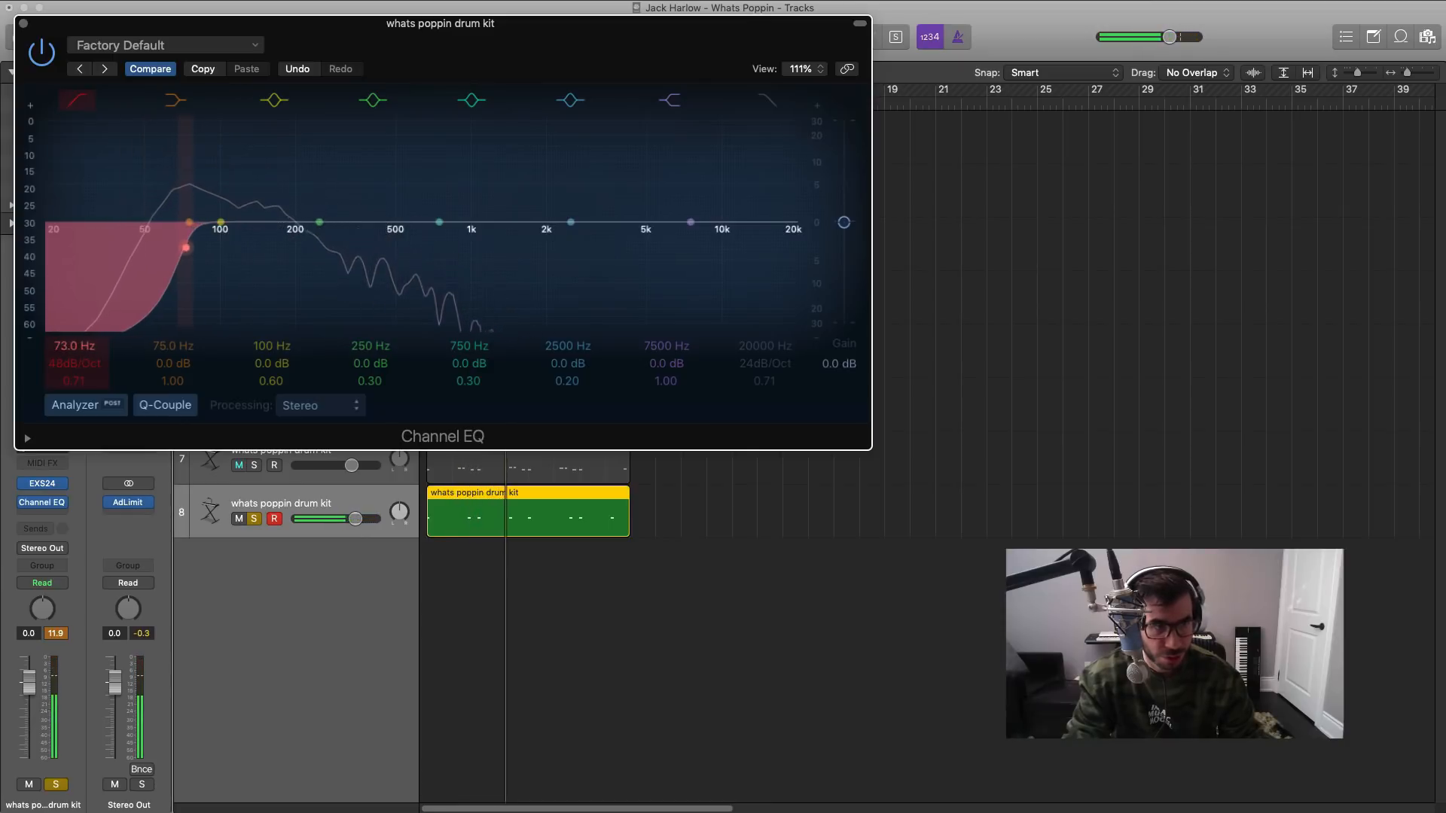
drag(89, 337, 89, 323)
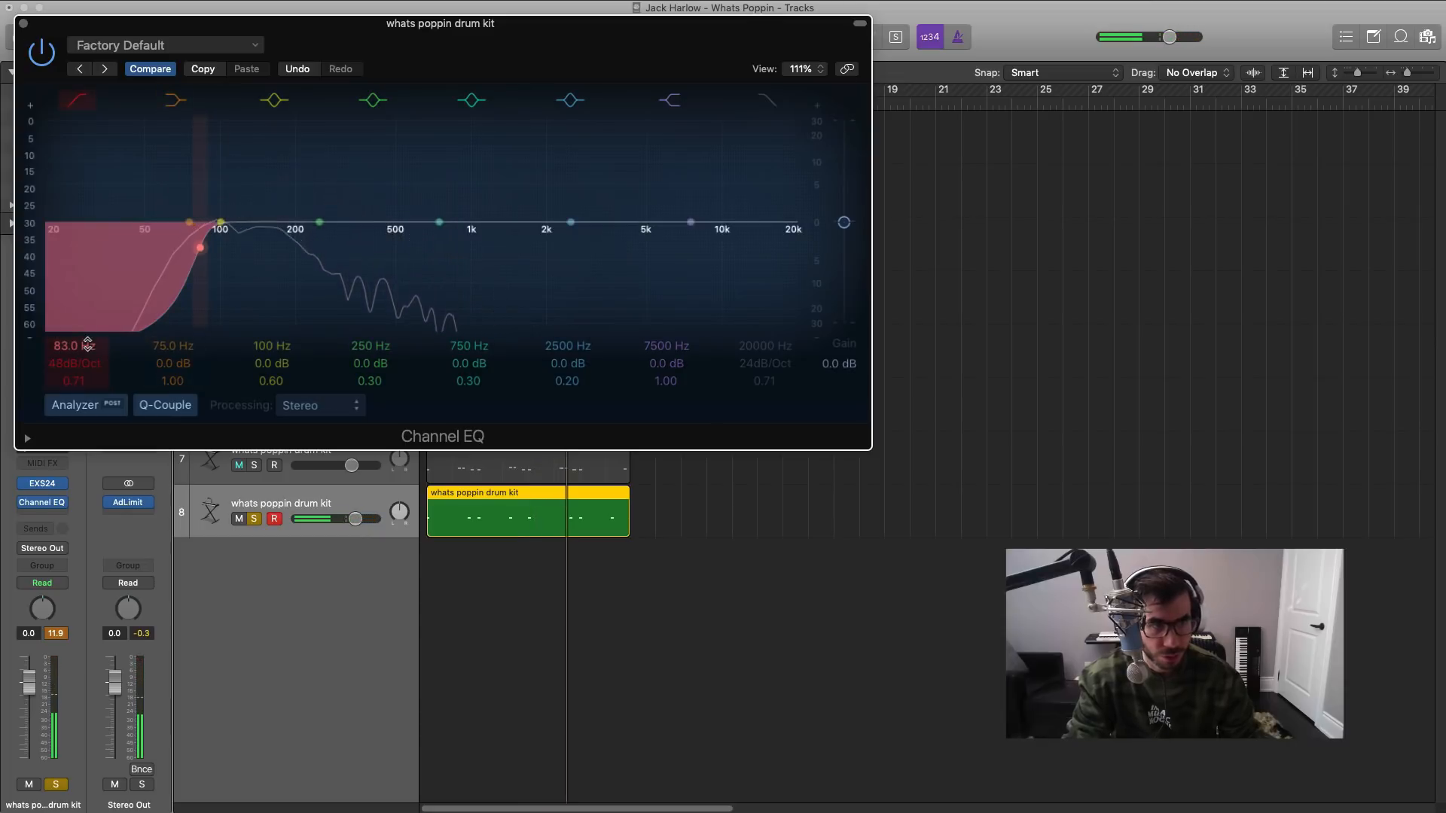
drag(87, 341, 87, 345)
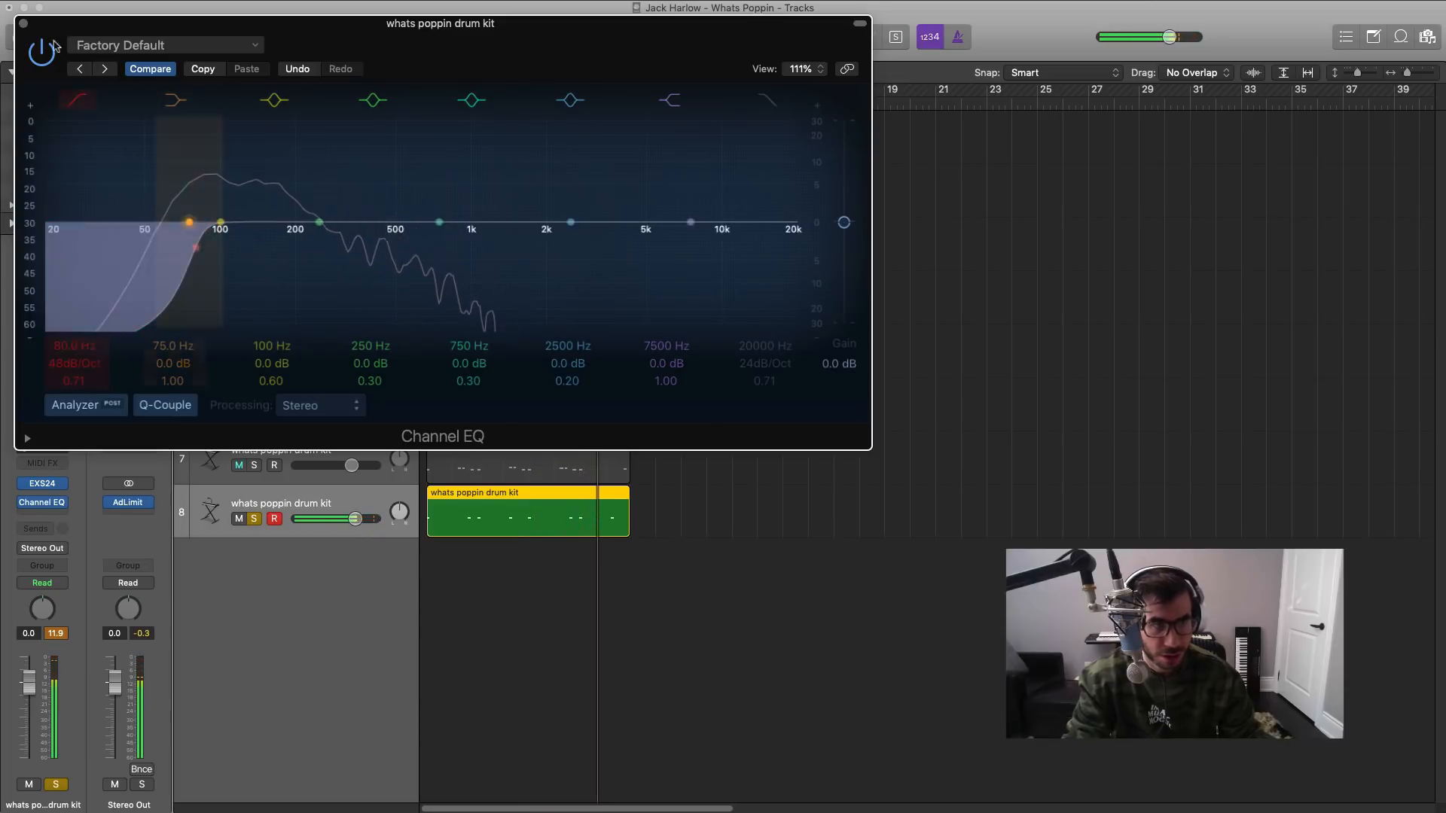
click(25, 26)
Step: Raise track 8's volume to +0.8 dB with track 7 also soloed, then clear all solos and play the full beat
click(255, 465)
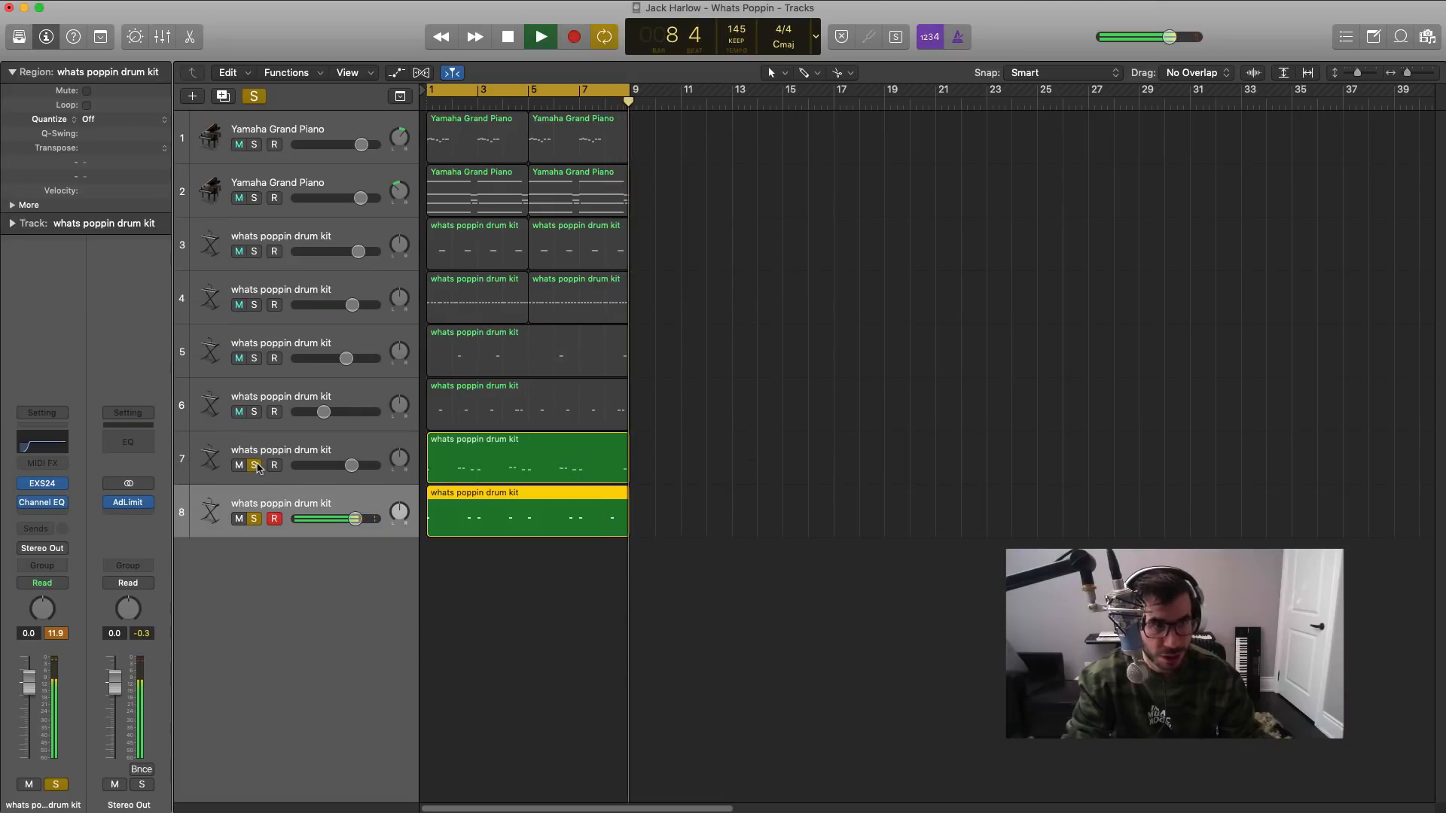
drag(354, 519, 362, 520)
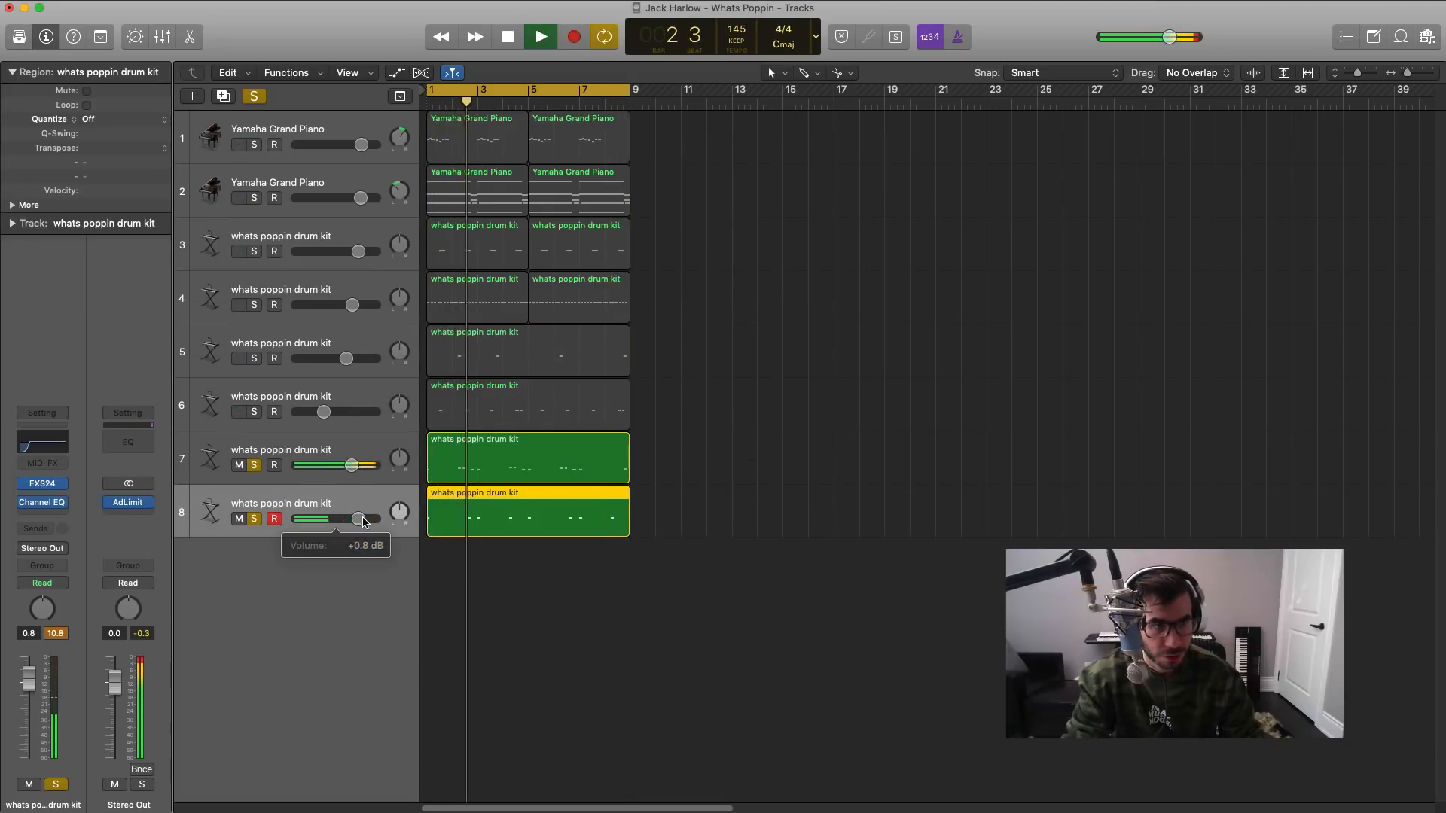
alt+click(256, 519)
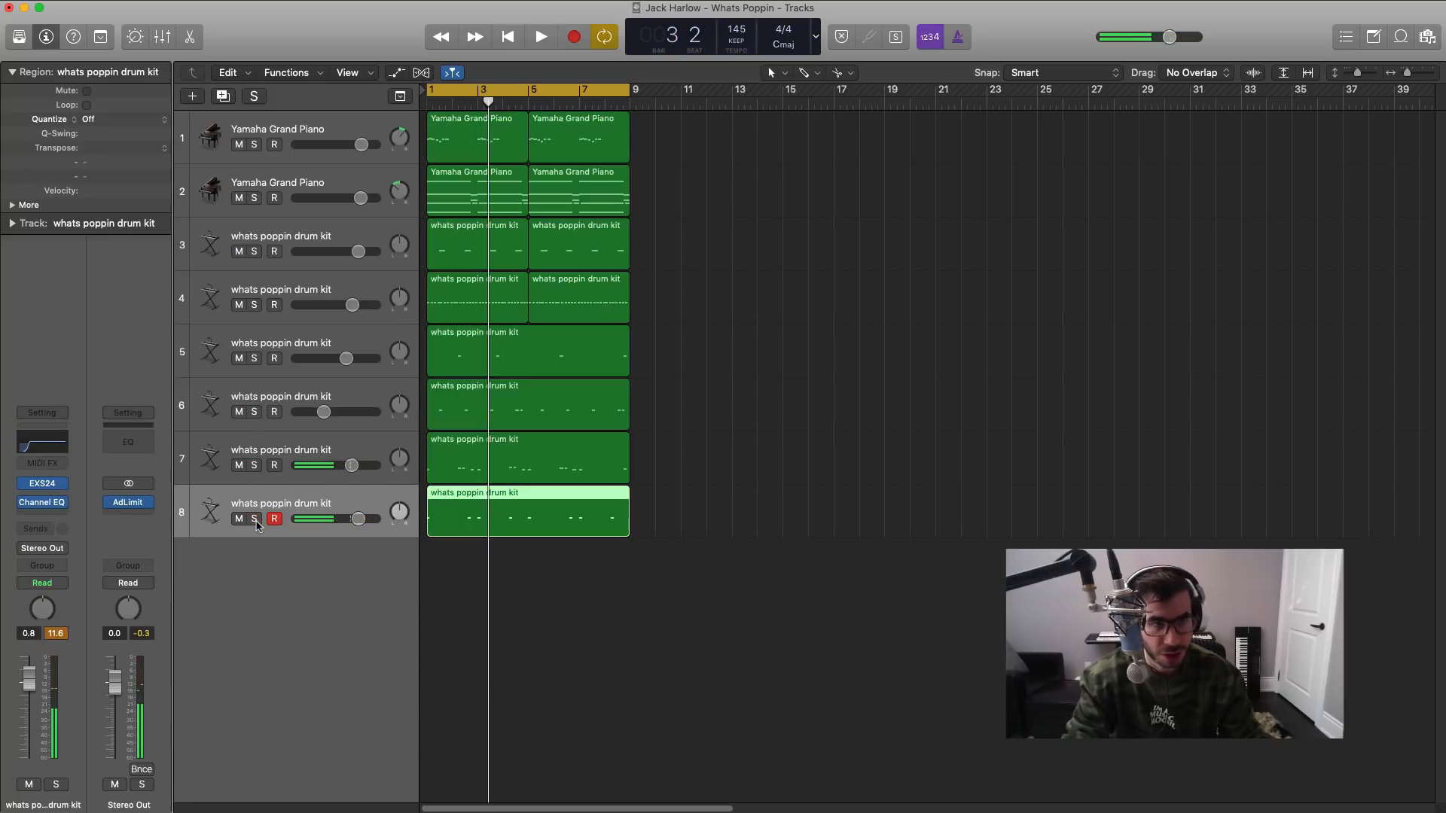
key(space)
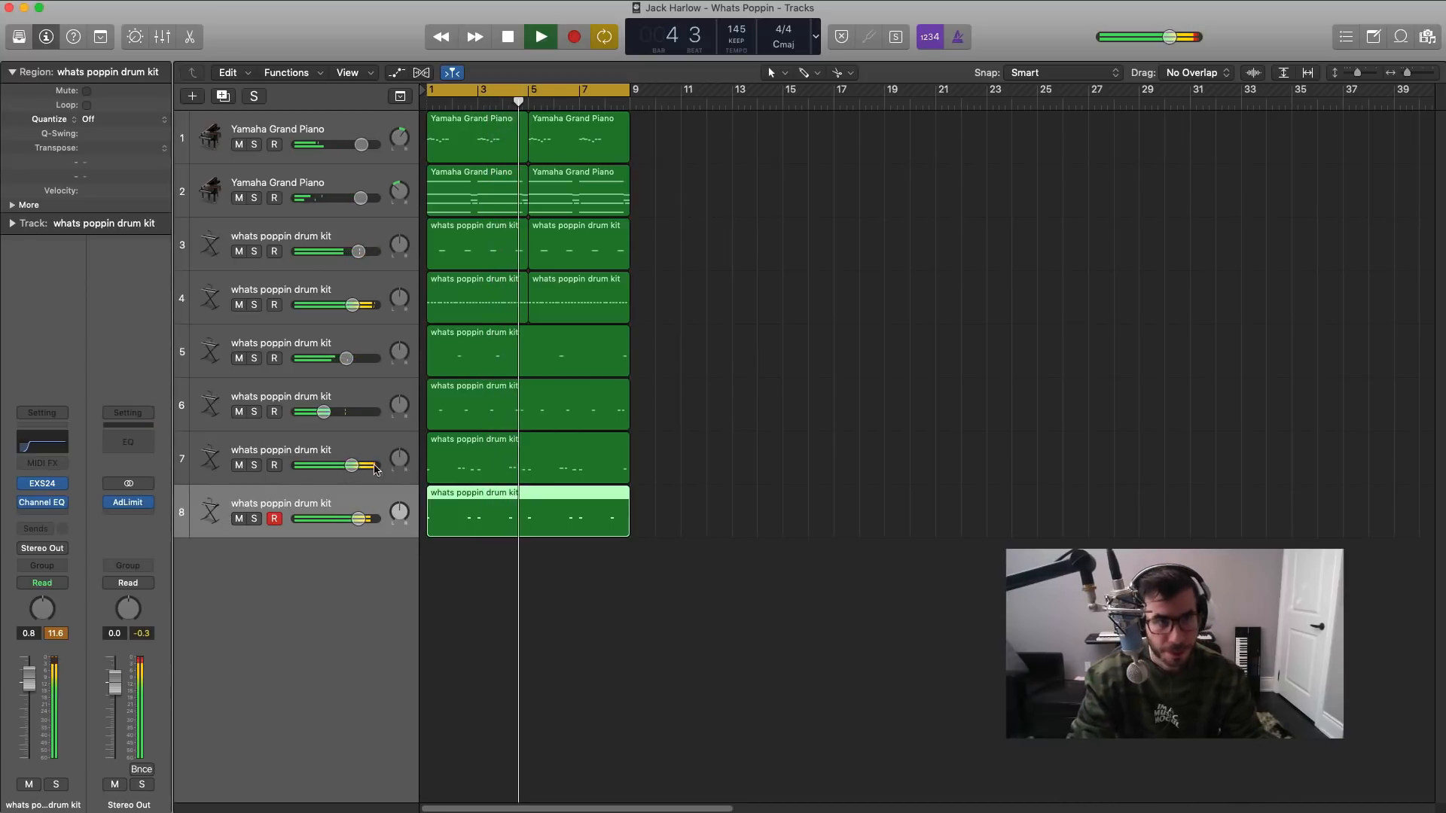
Step: Stop playback, repeat all eight tracks' regions once from bar 9, and move the cycle range to bars 9–17
key(space)
drag(704, 592, 447, 129)
key(super+r)
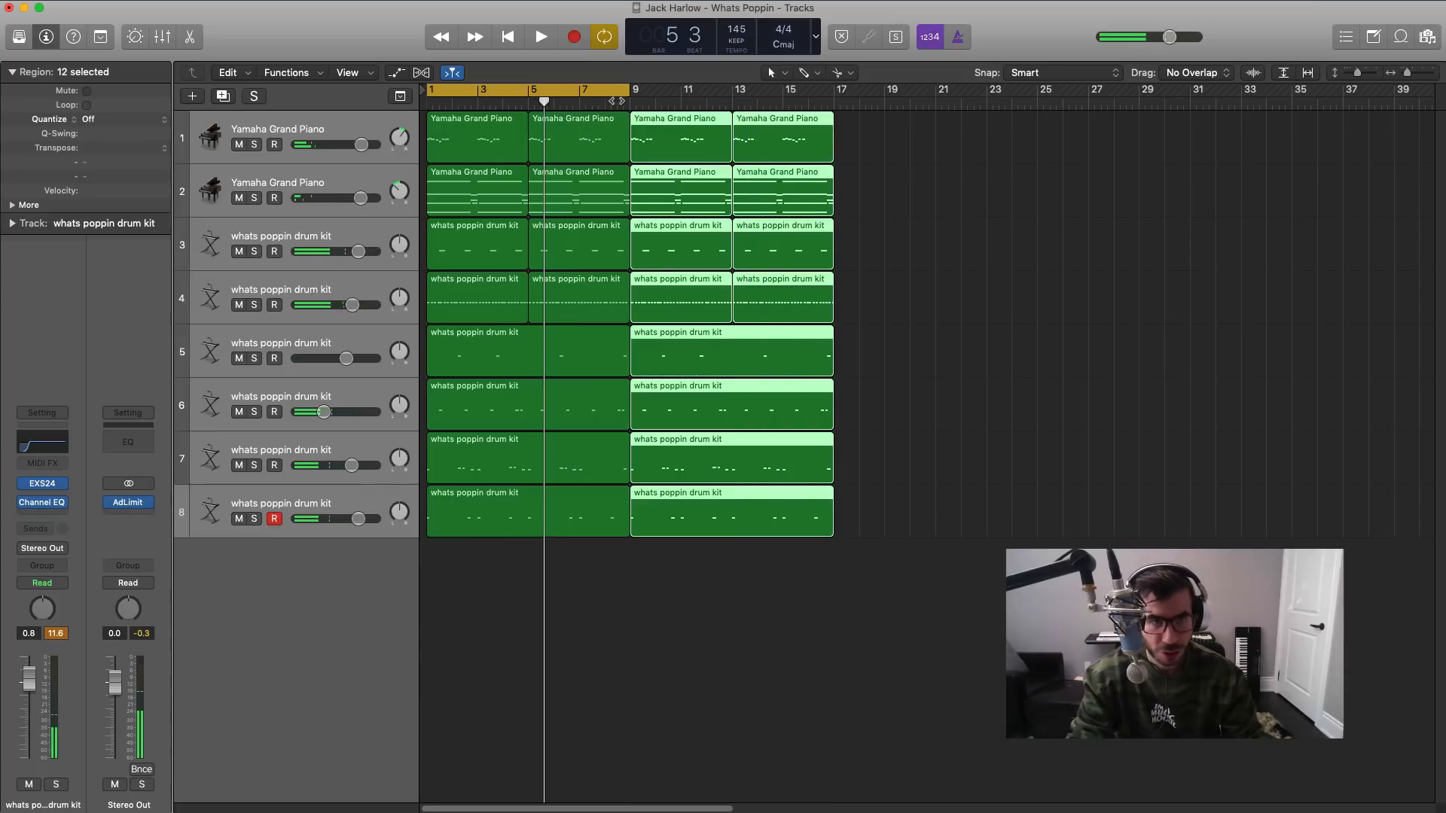
drag(599, 91, 801, 91)
click(892, 368)
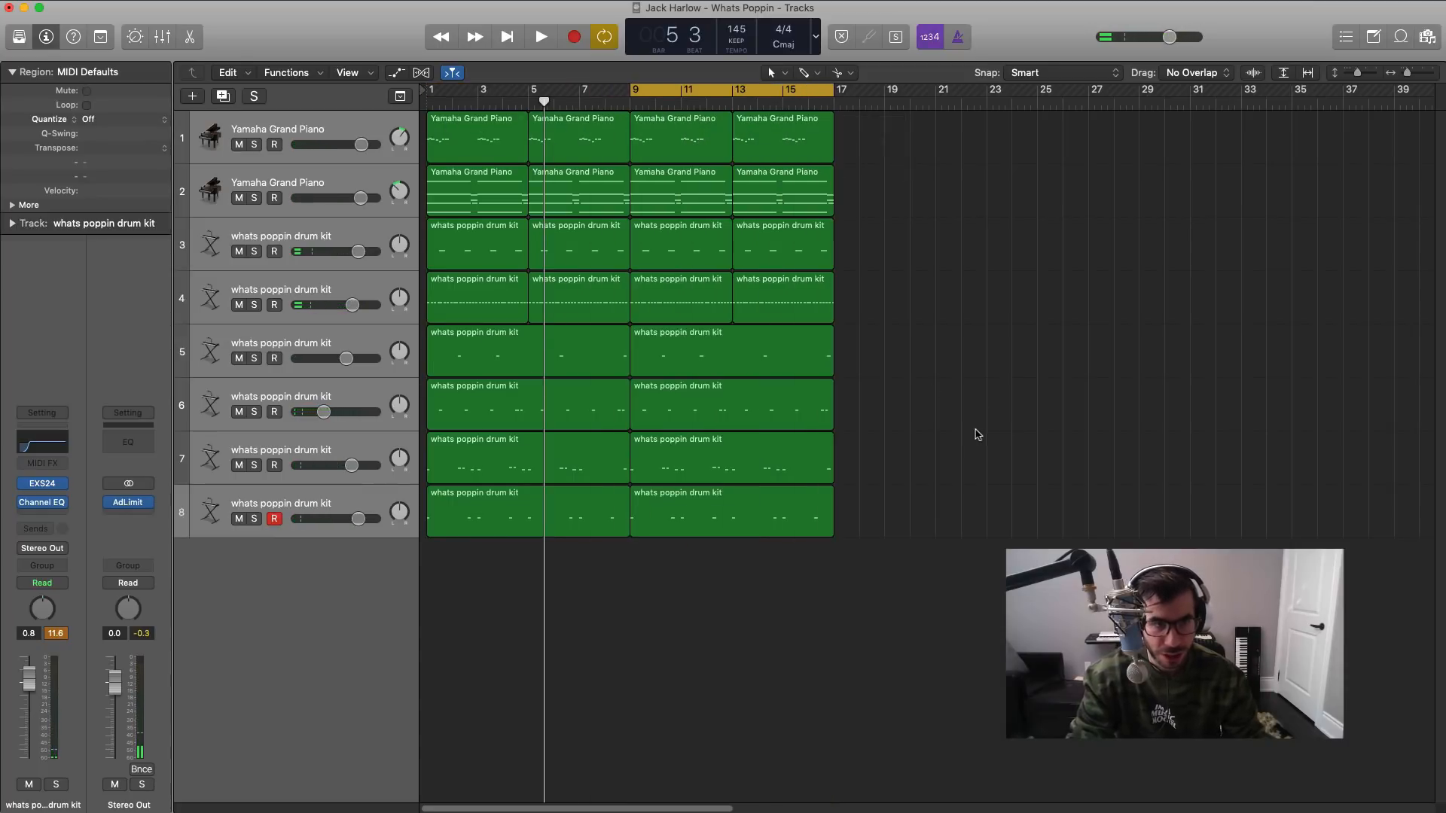
Step: Open track 7's second region in the Piano Roll and play only bar 16 with a one-bar cycle range
double_click(731, 470)
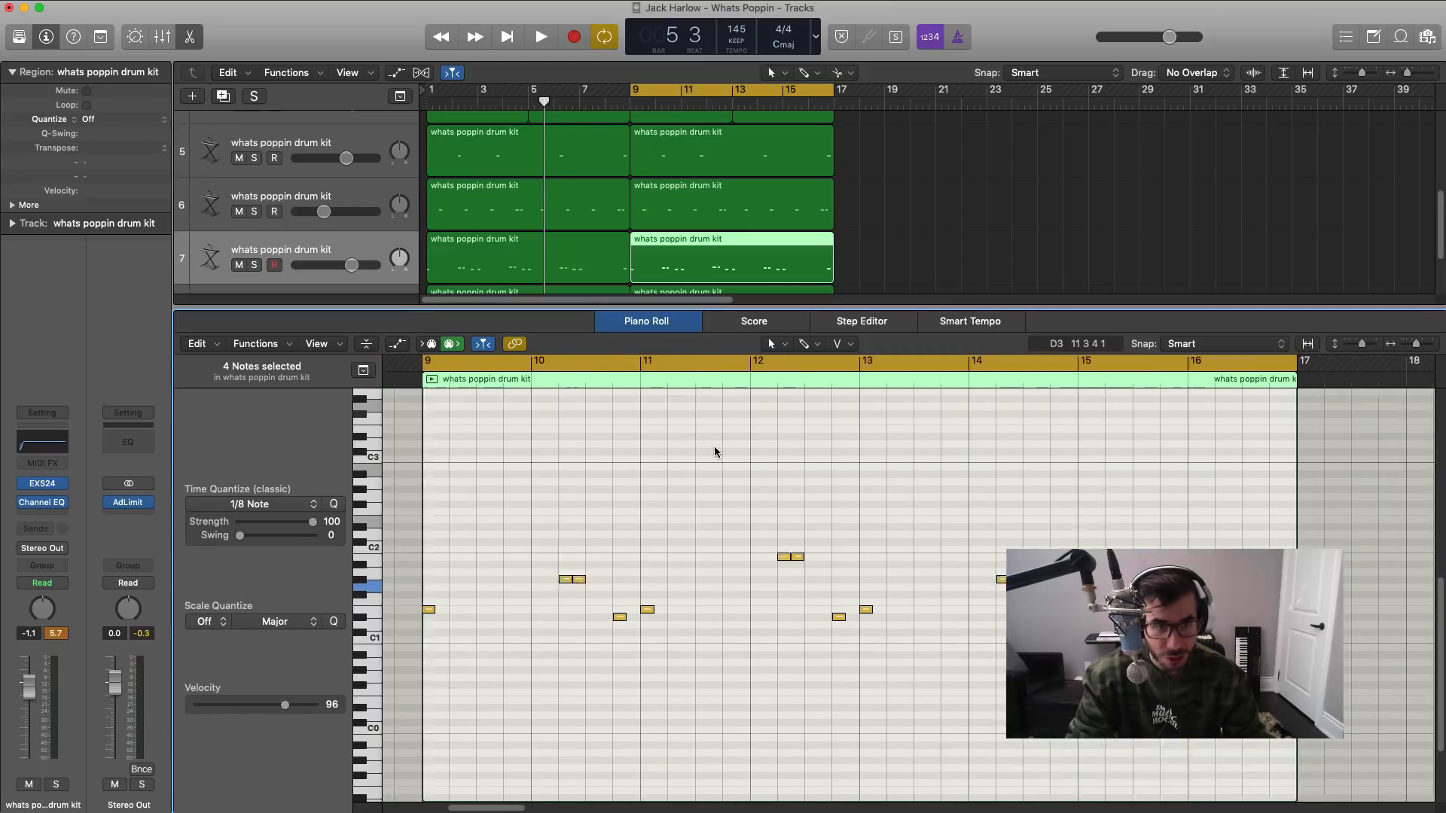
click(806, 91)
drag(807, 91, 833, 92)
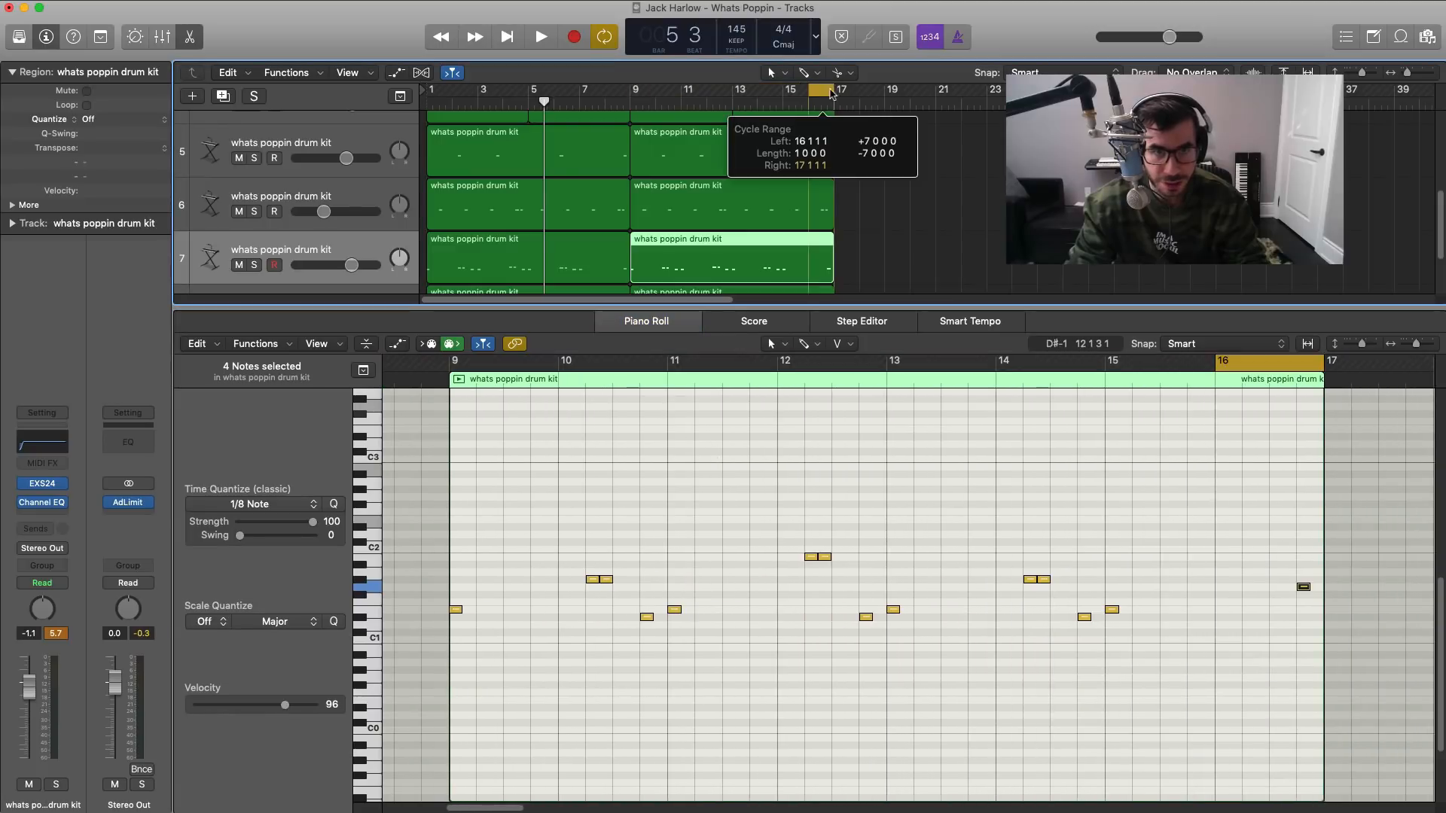
key(space)
ctrl+alt+click(1161, 538)
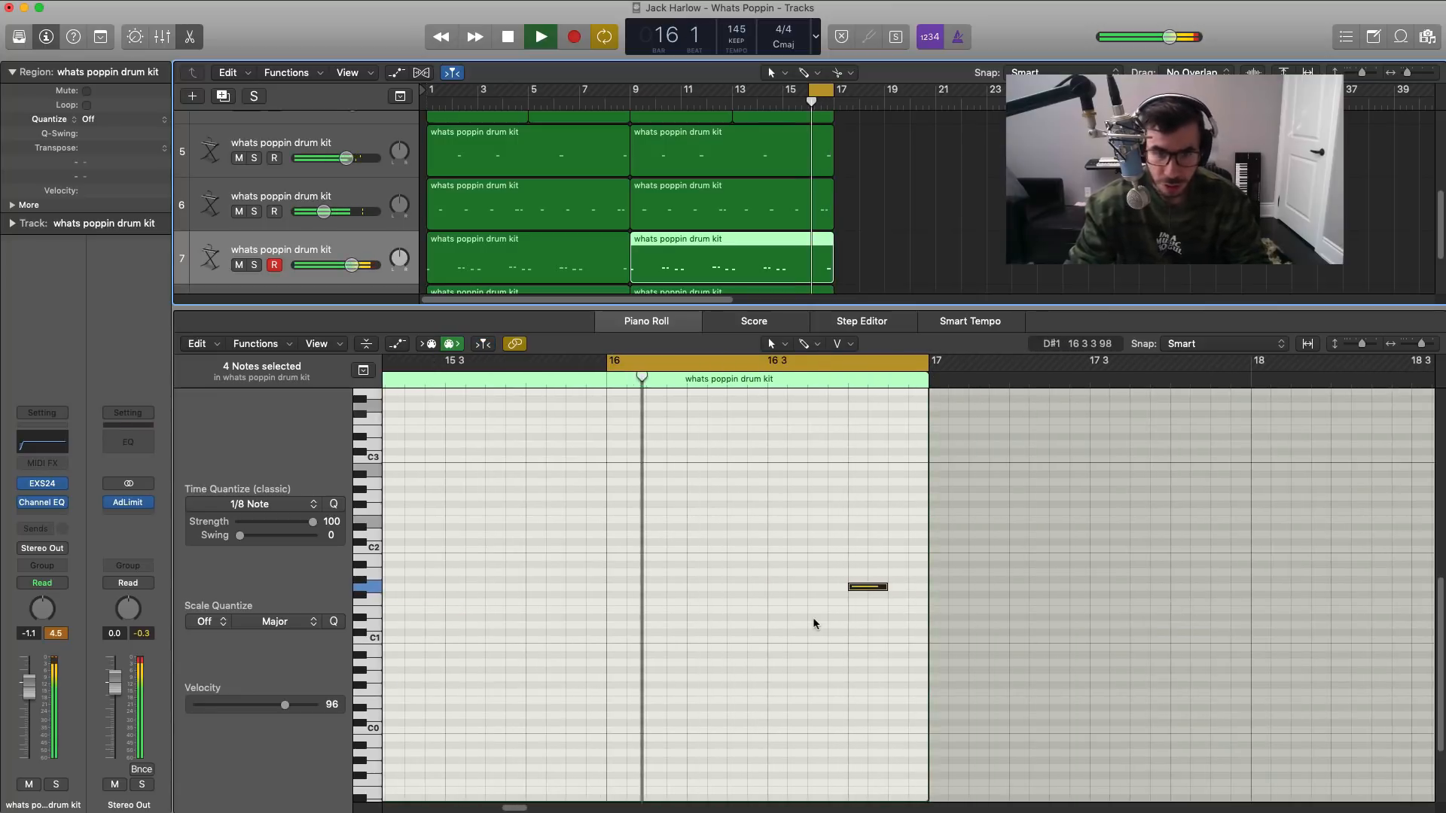
Step: Add a closing fill in bar 16 with notes E1 at 16 3 1, F#1 at 16 3 3 and G1 at 16 4 3
key(space)
click(772, 609)
key(space)
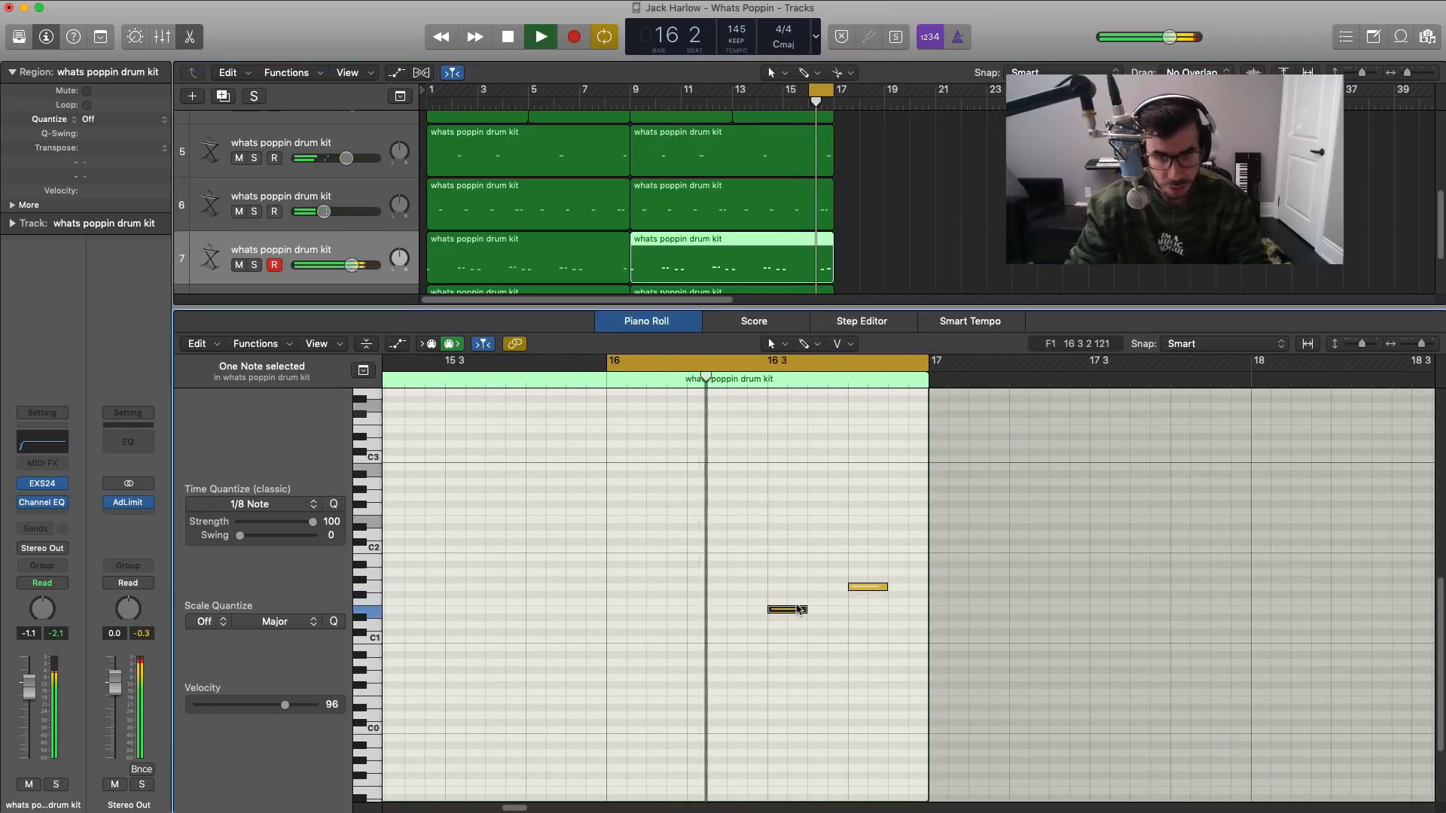
key(space)
click(812, 594)
key(space)
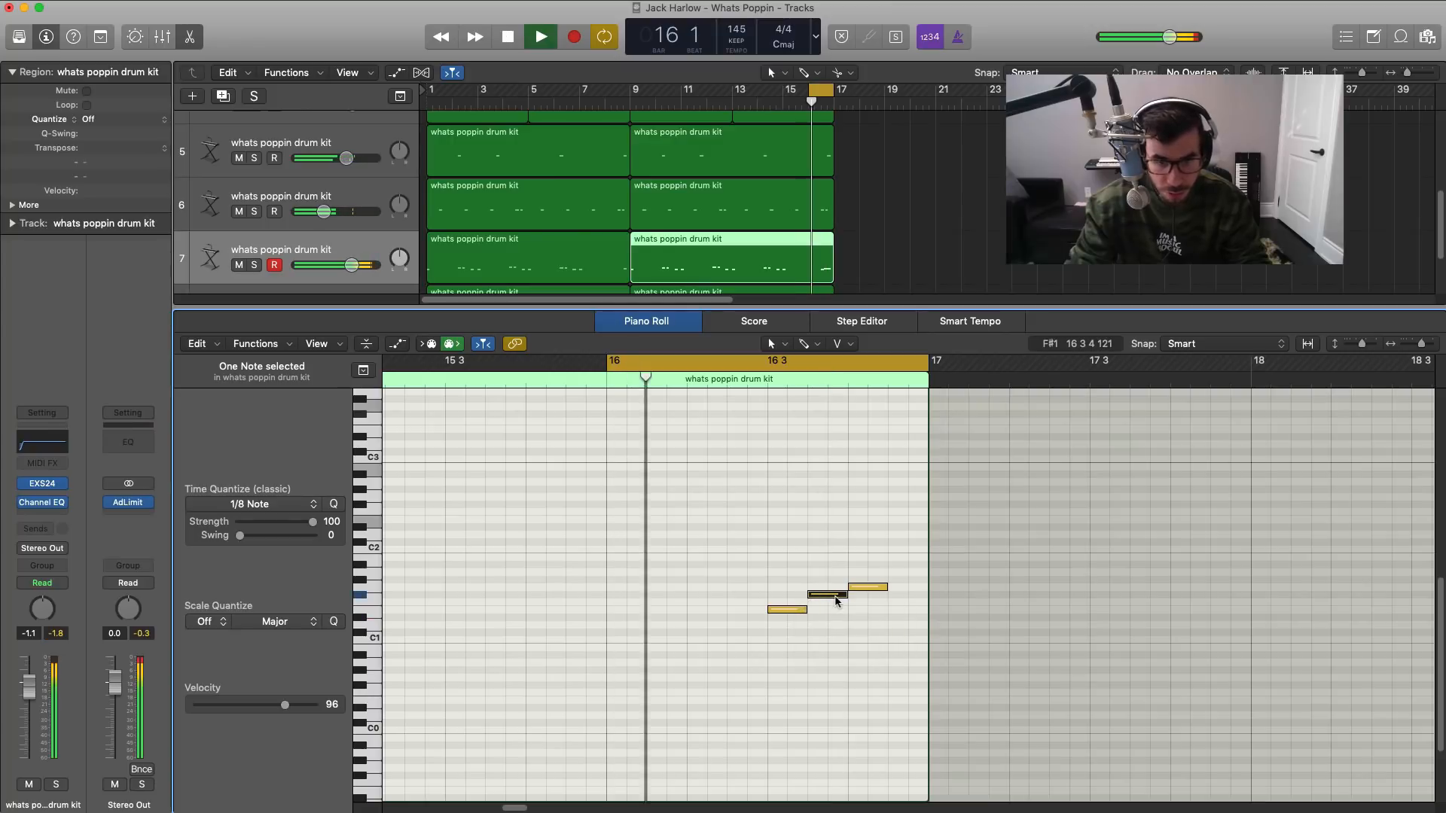
key(space)
click(895, 580)
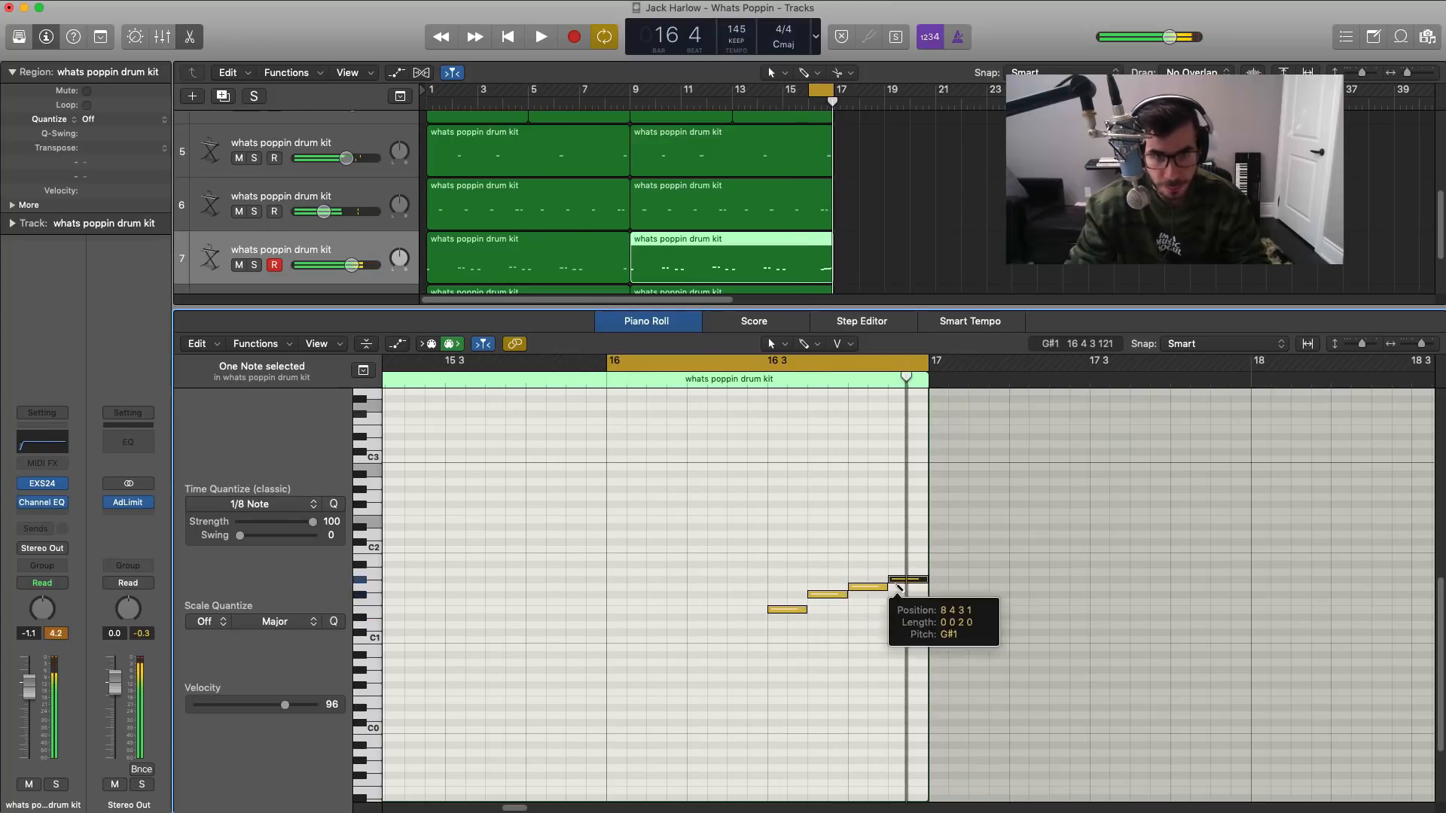
key(space)
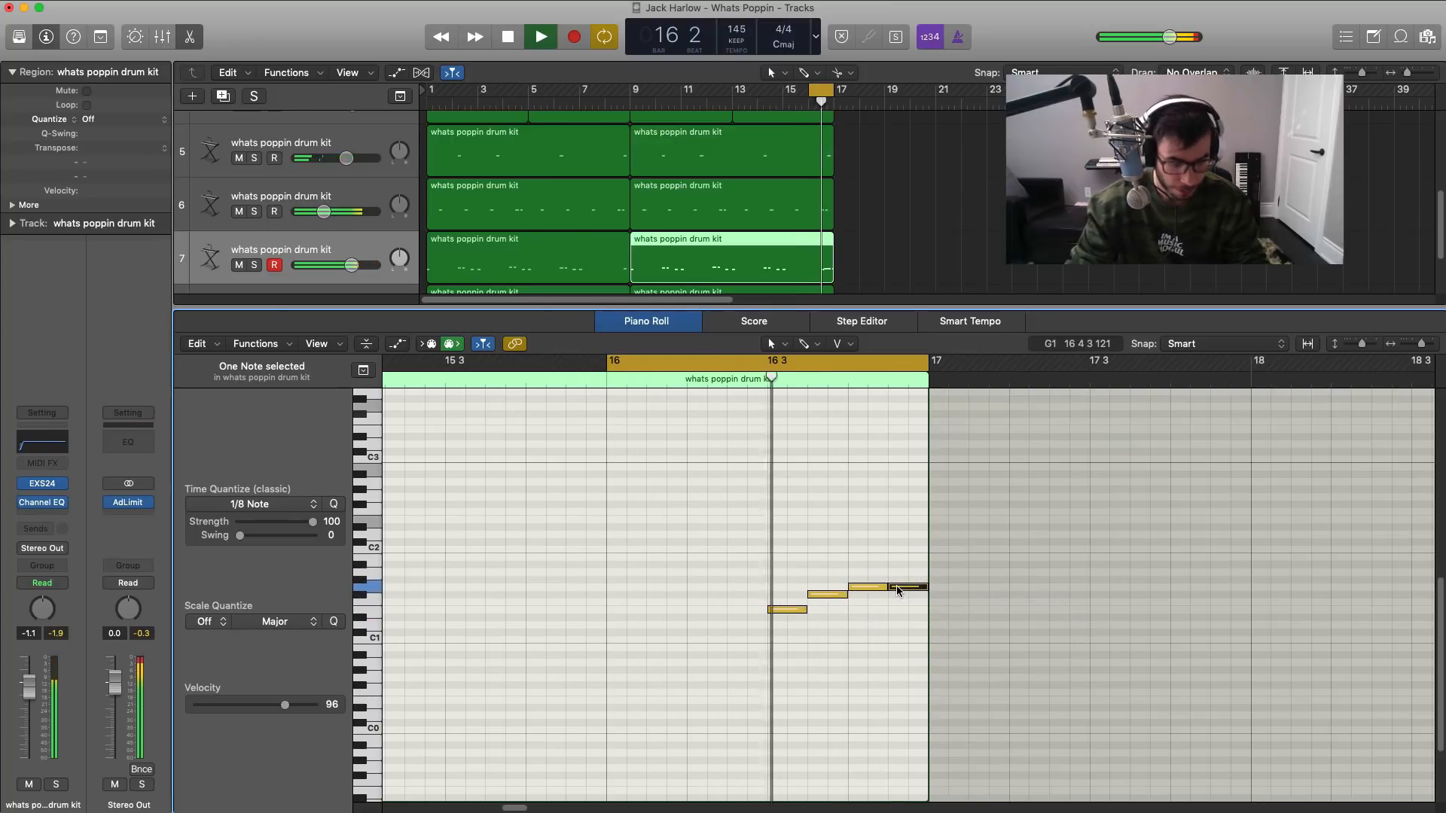
Step: Close the Piano Roll, play back bars 9–17 as a cycle, and turn off the cycle range
key(e)
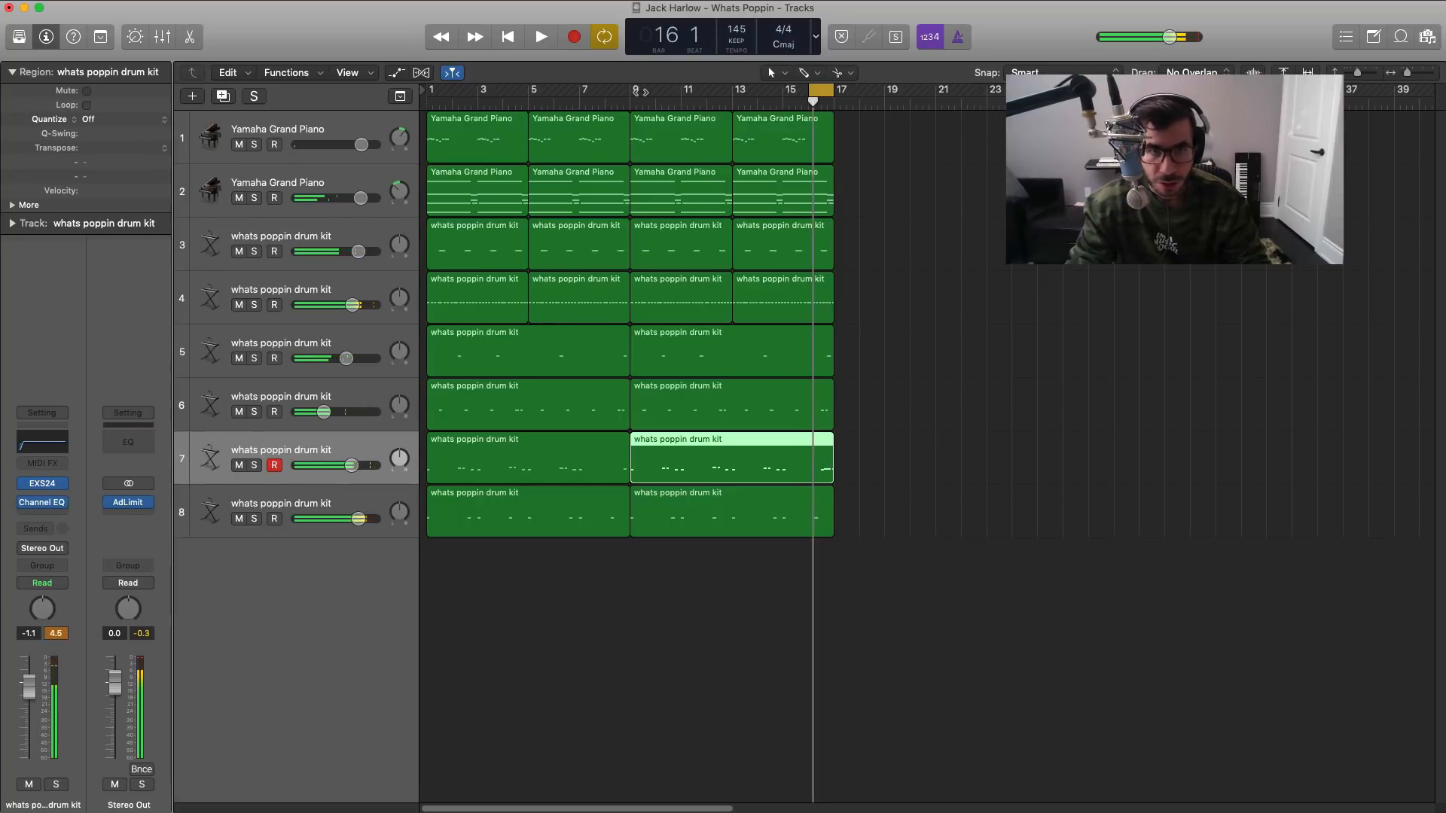
drag(636, 90, 834, 91)
key(space)
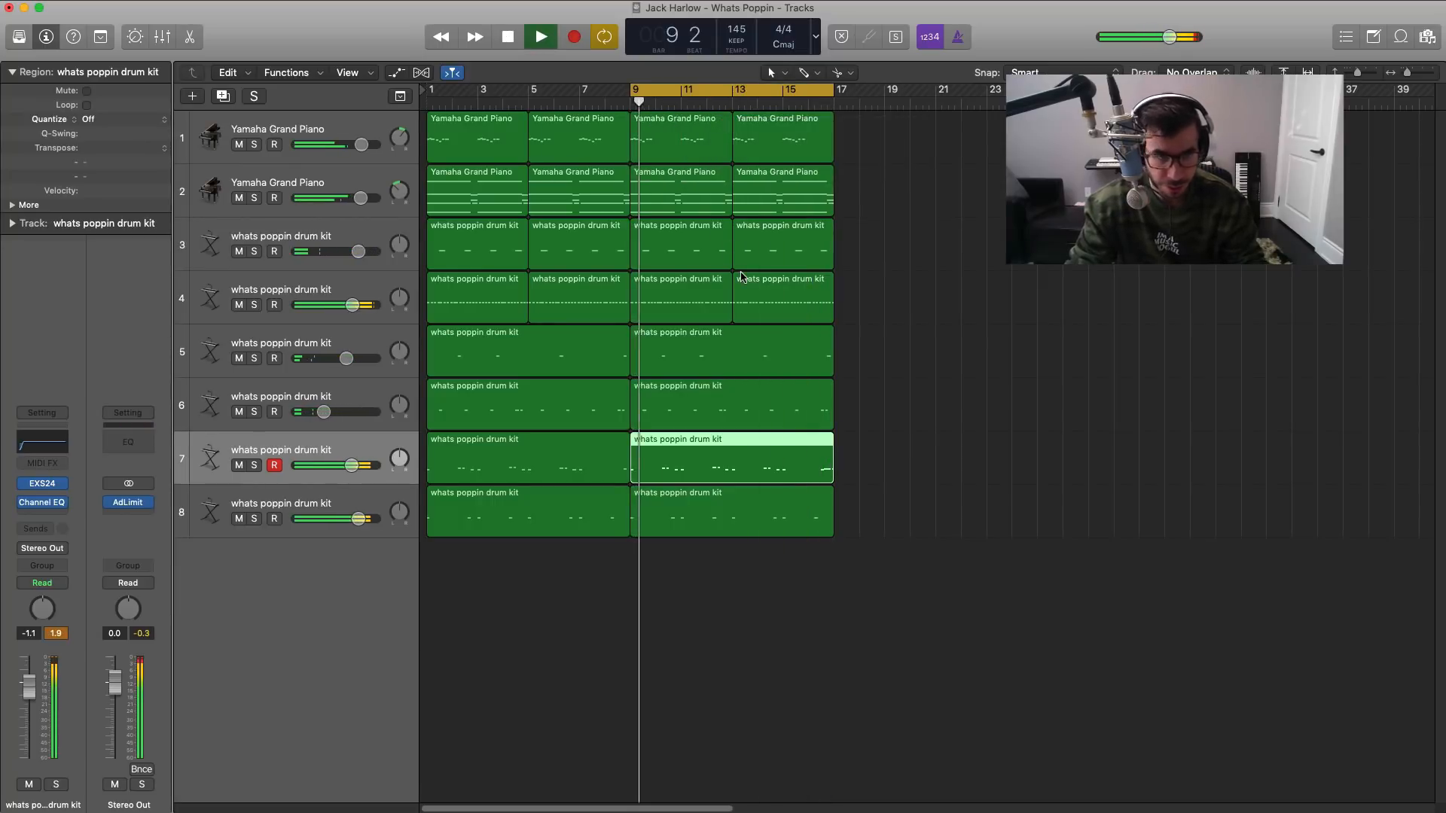
key(super+Left)
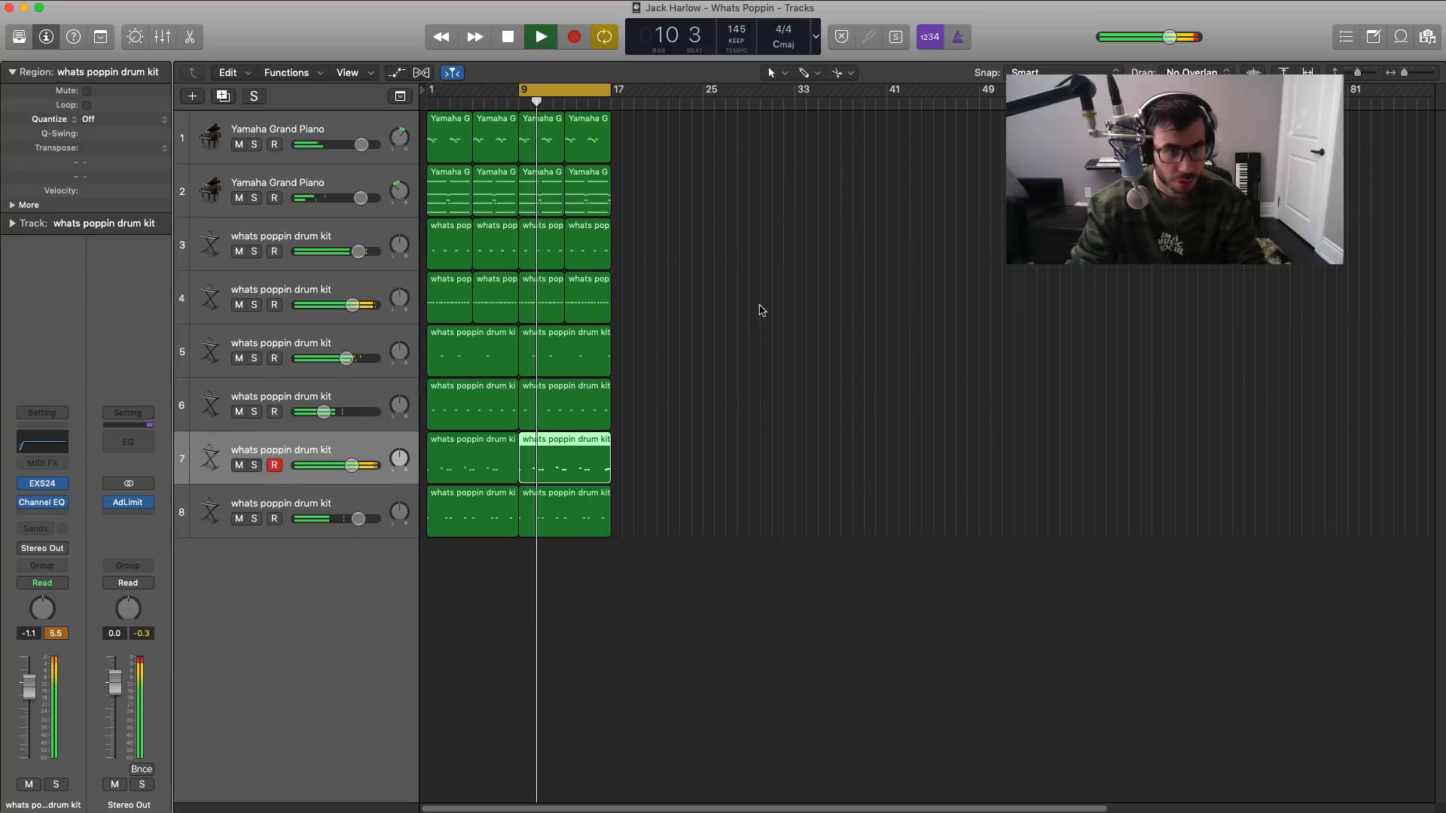
key(super+Up)
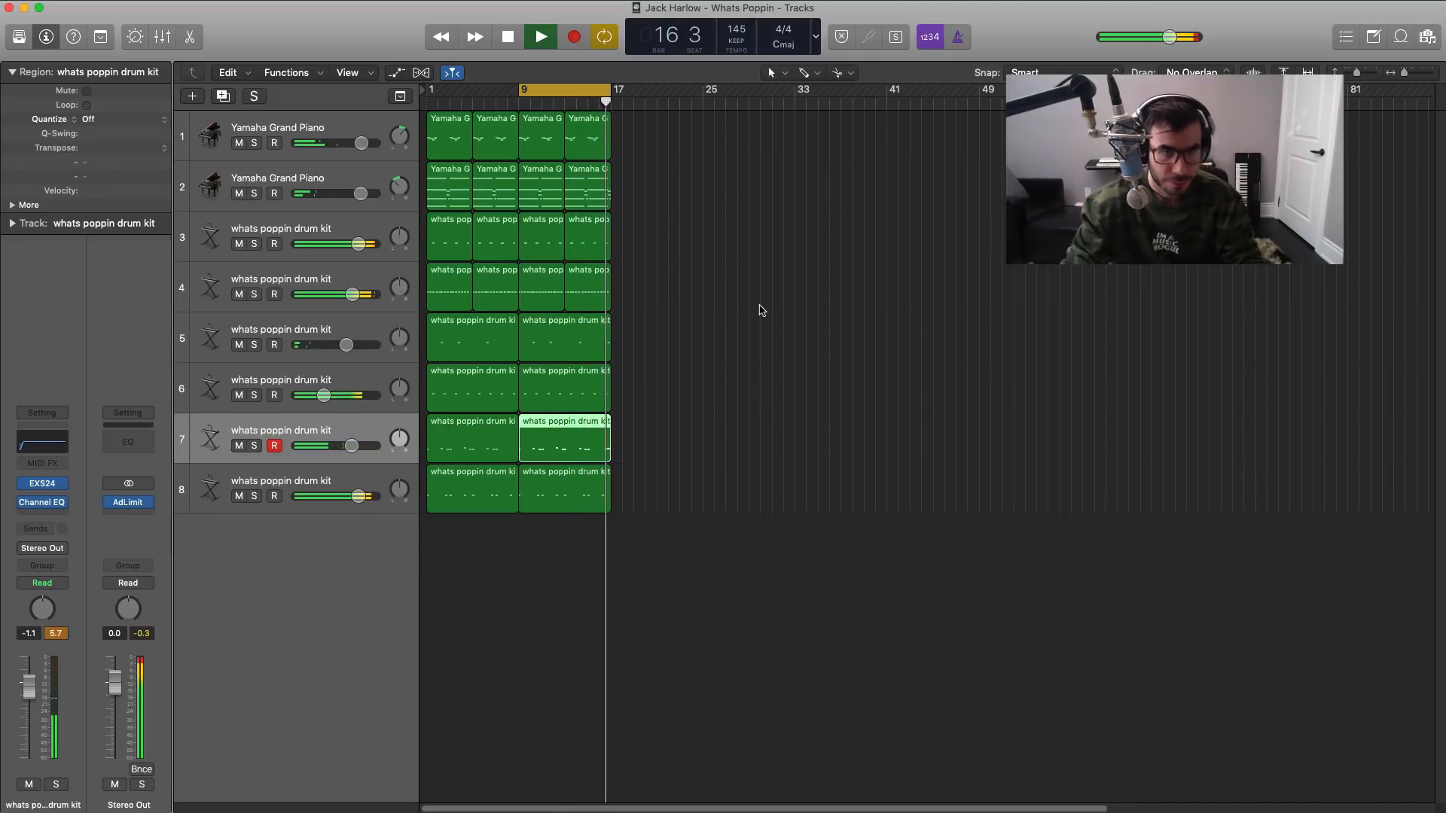
click(582, 92)
key(space)
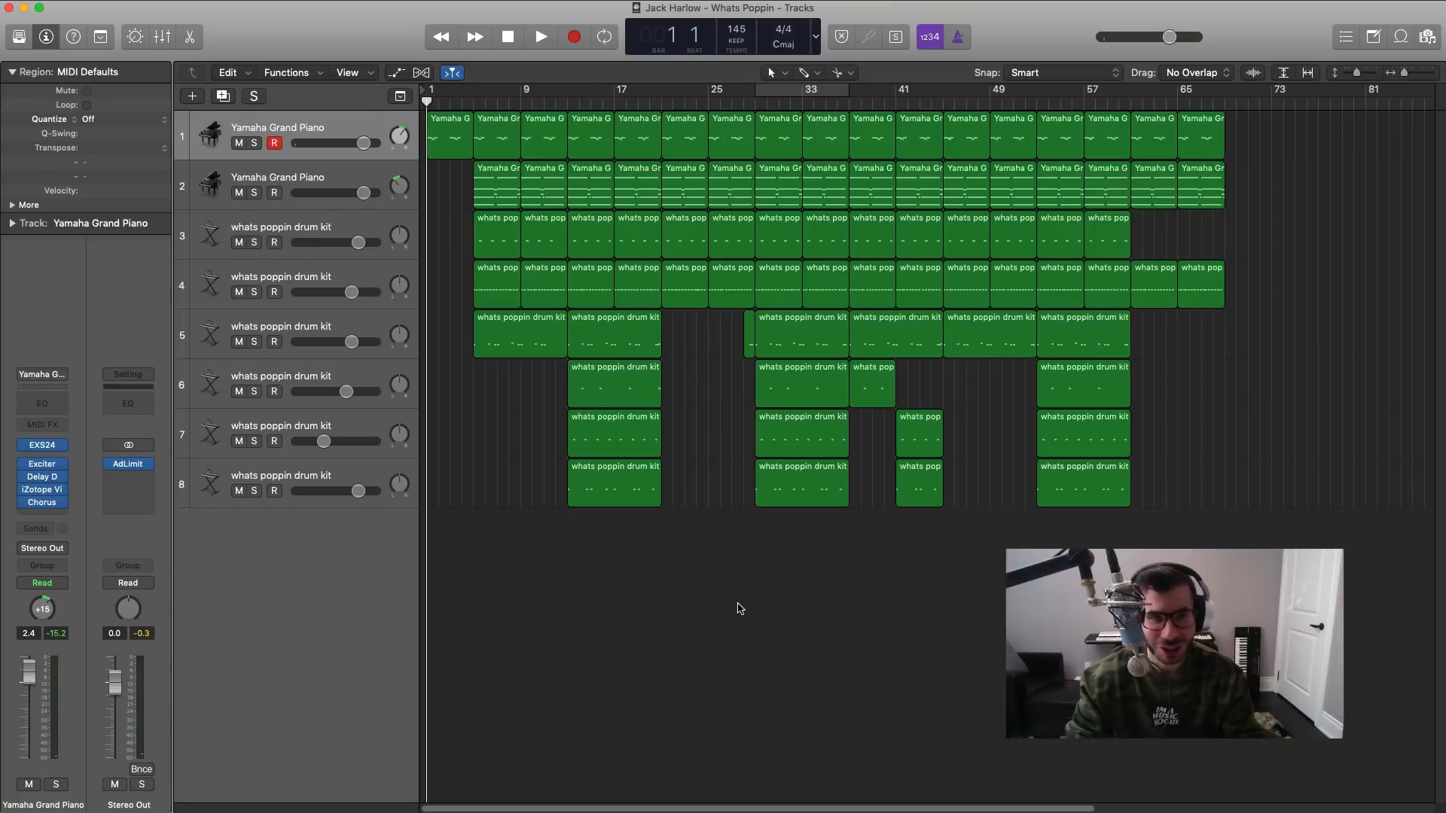
Step: Play the full arrangement from the beginning and pan drum kit track 6 slightly to the right during playback
scroll(738, 605, down, 1)
scroll(739, 605, down, 2)
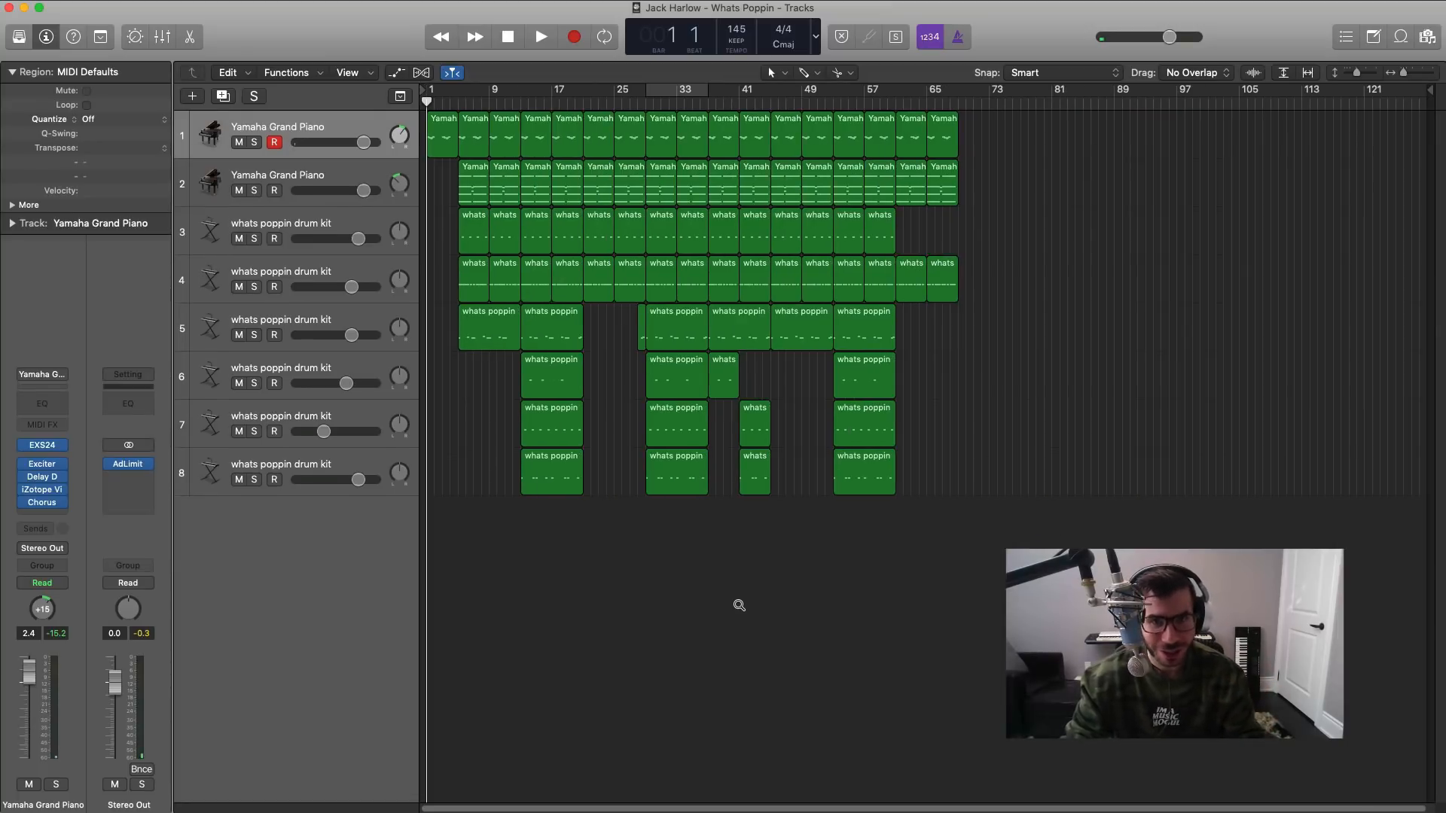
scroll(739, 605, up, 2)
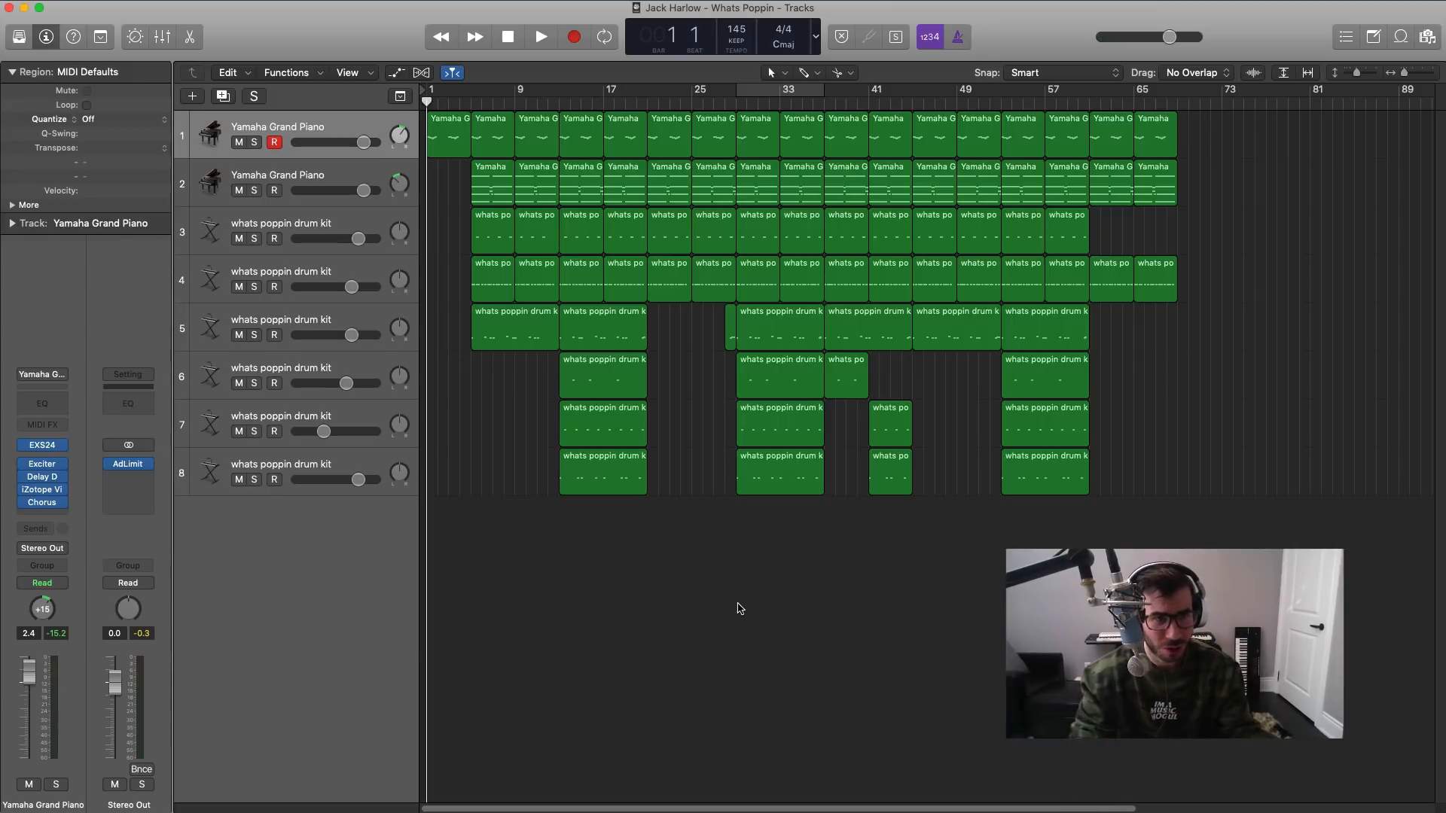
scroll(739, 606, up, 2)
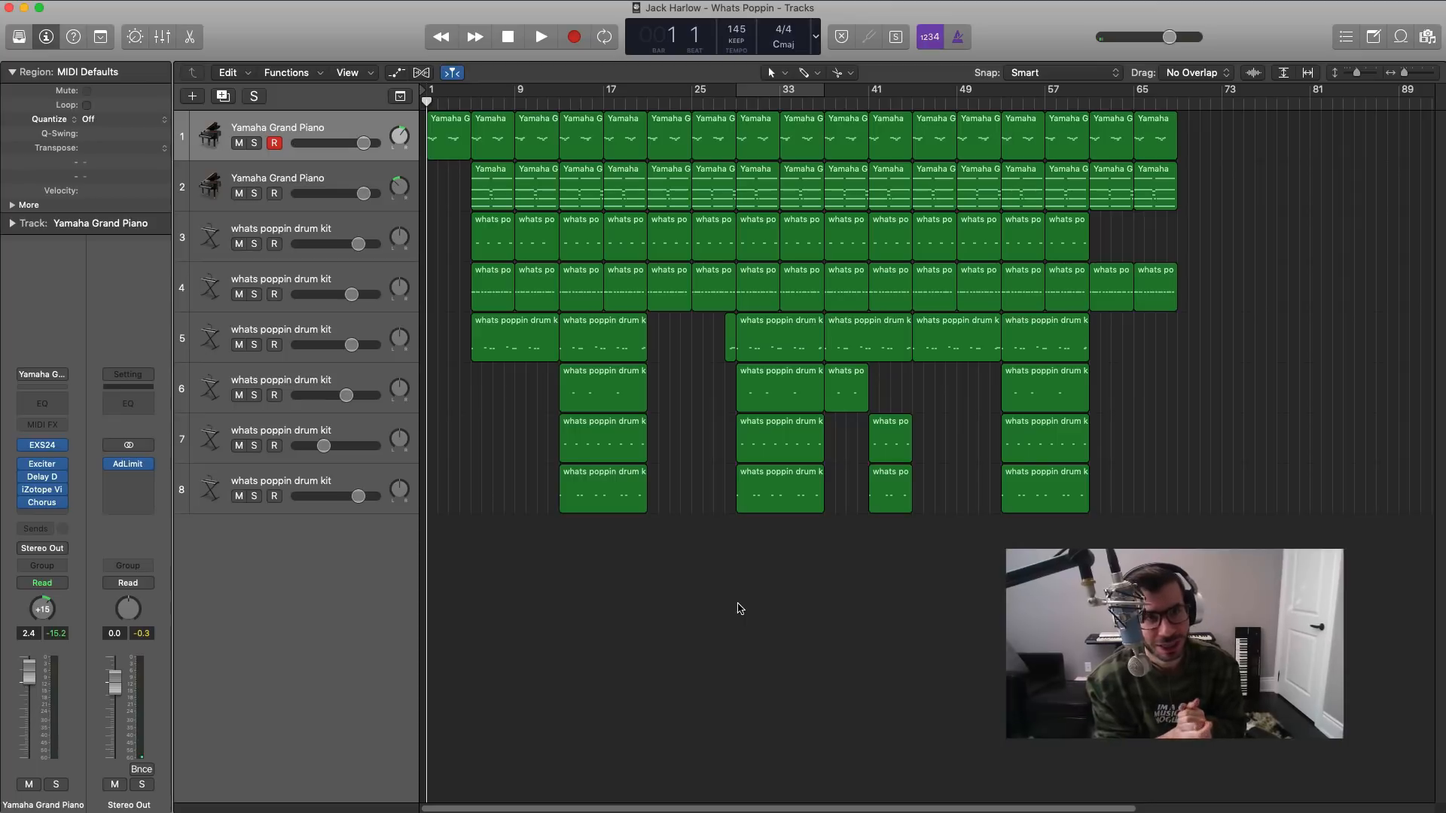
key(Down)
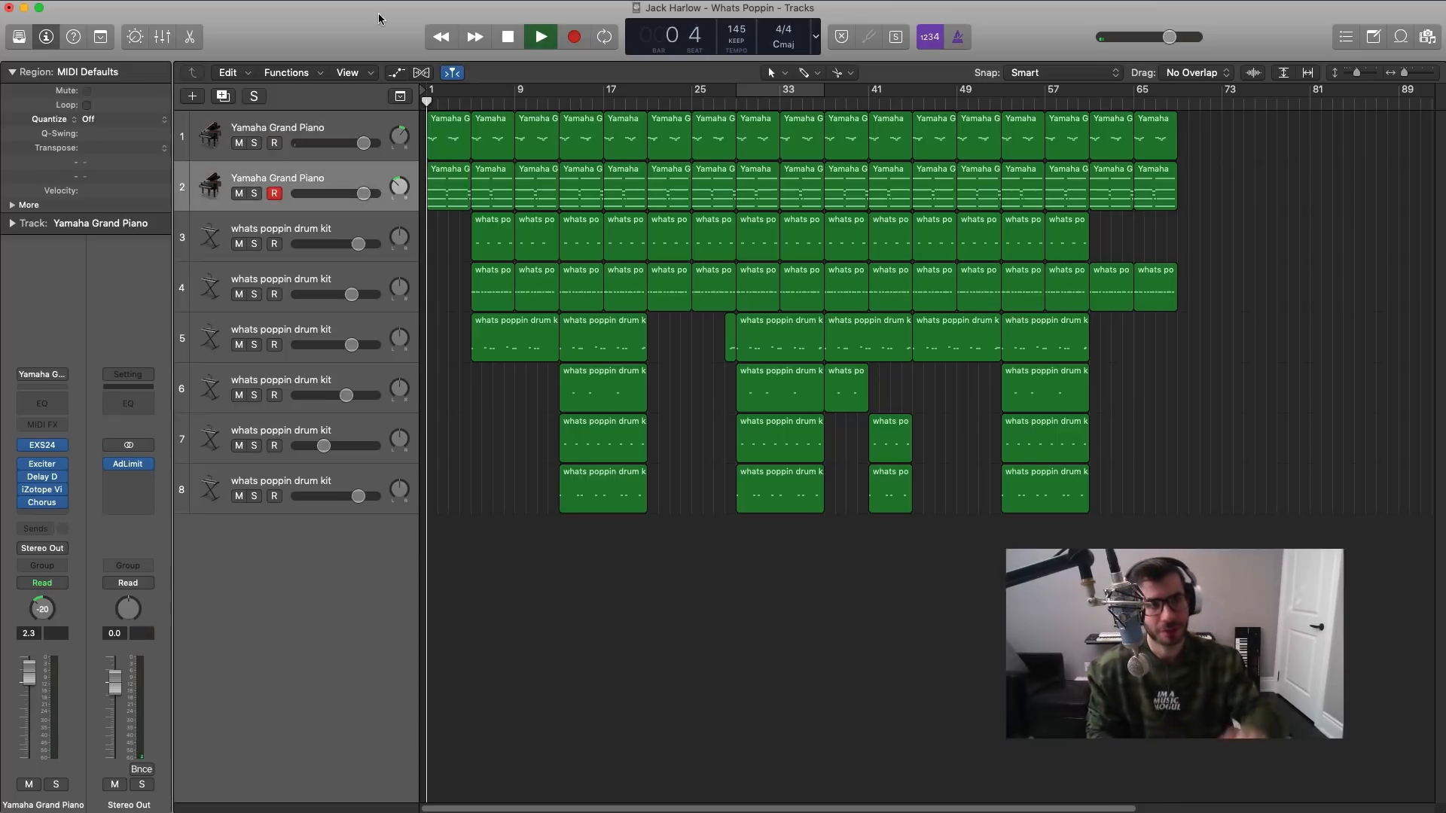
key(space)
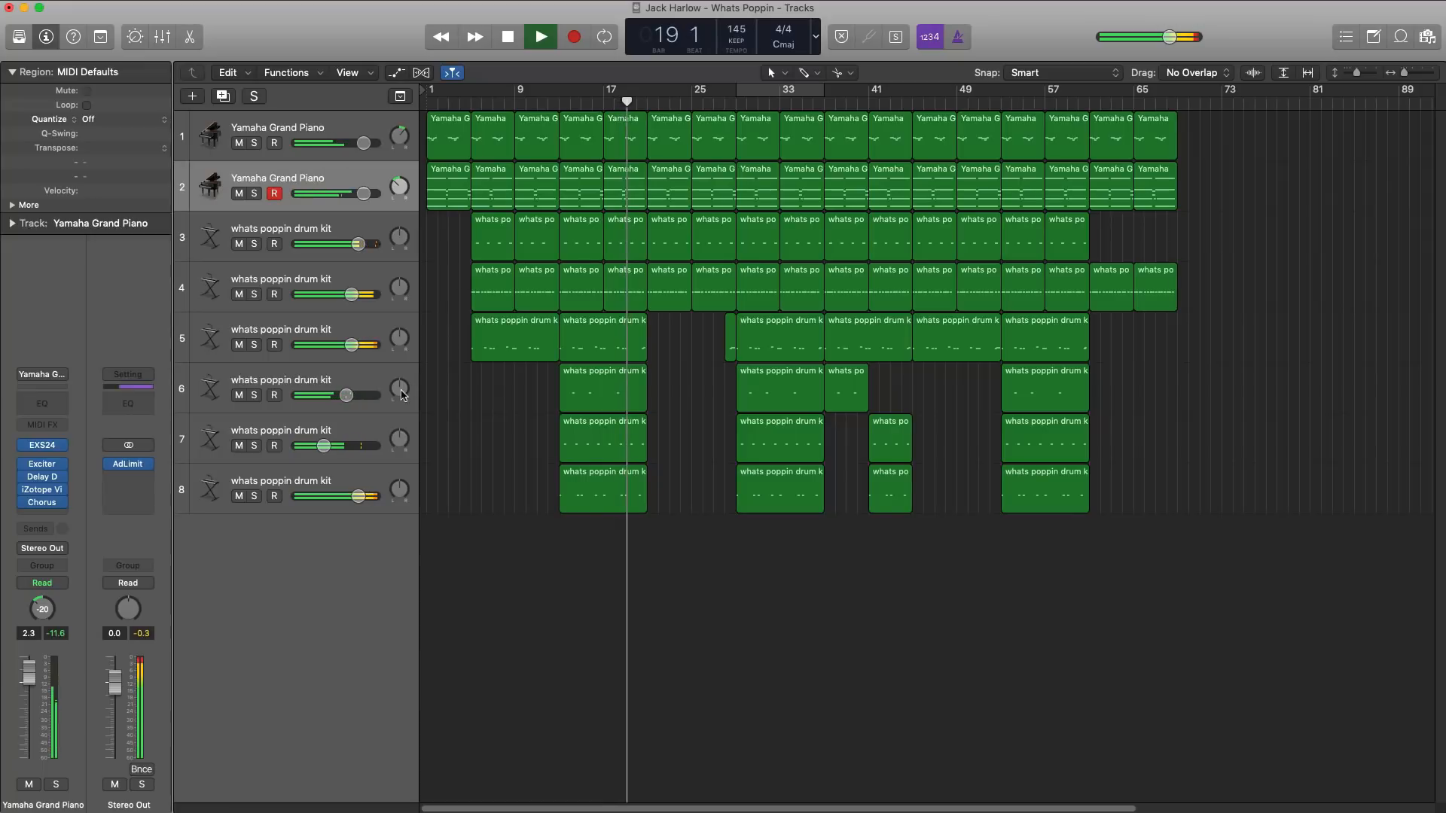
drag(399, 388, 399, 379)
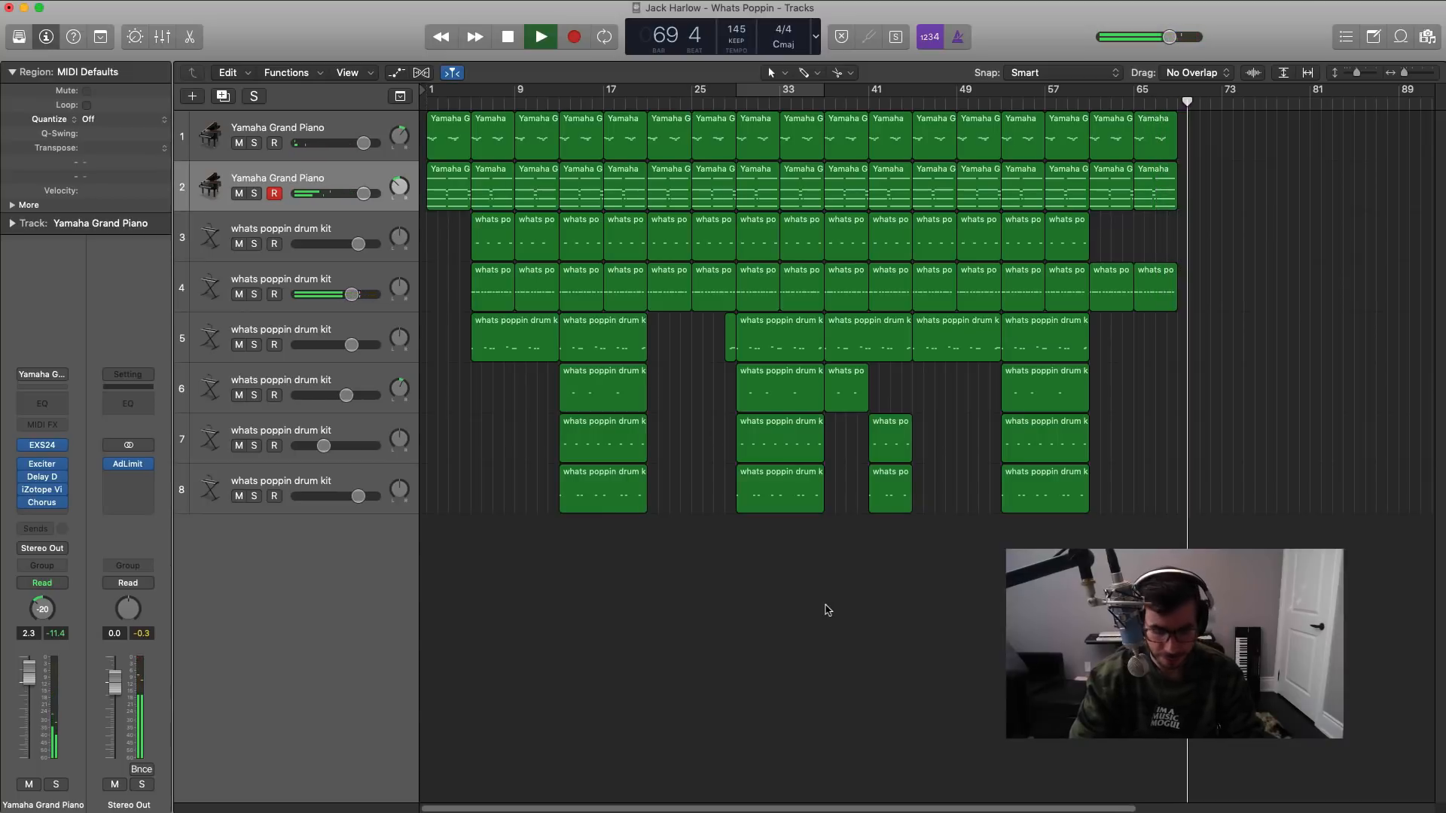
key(space)
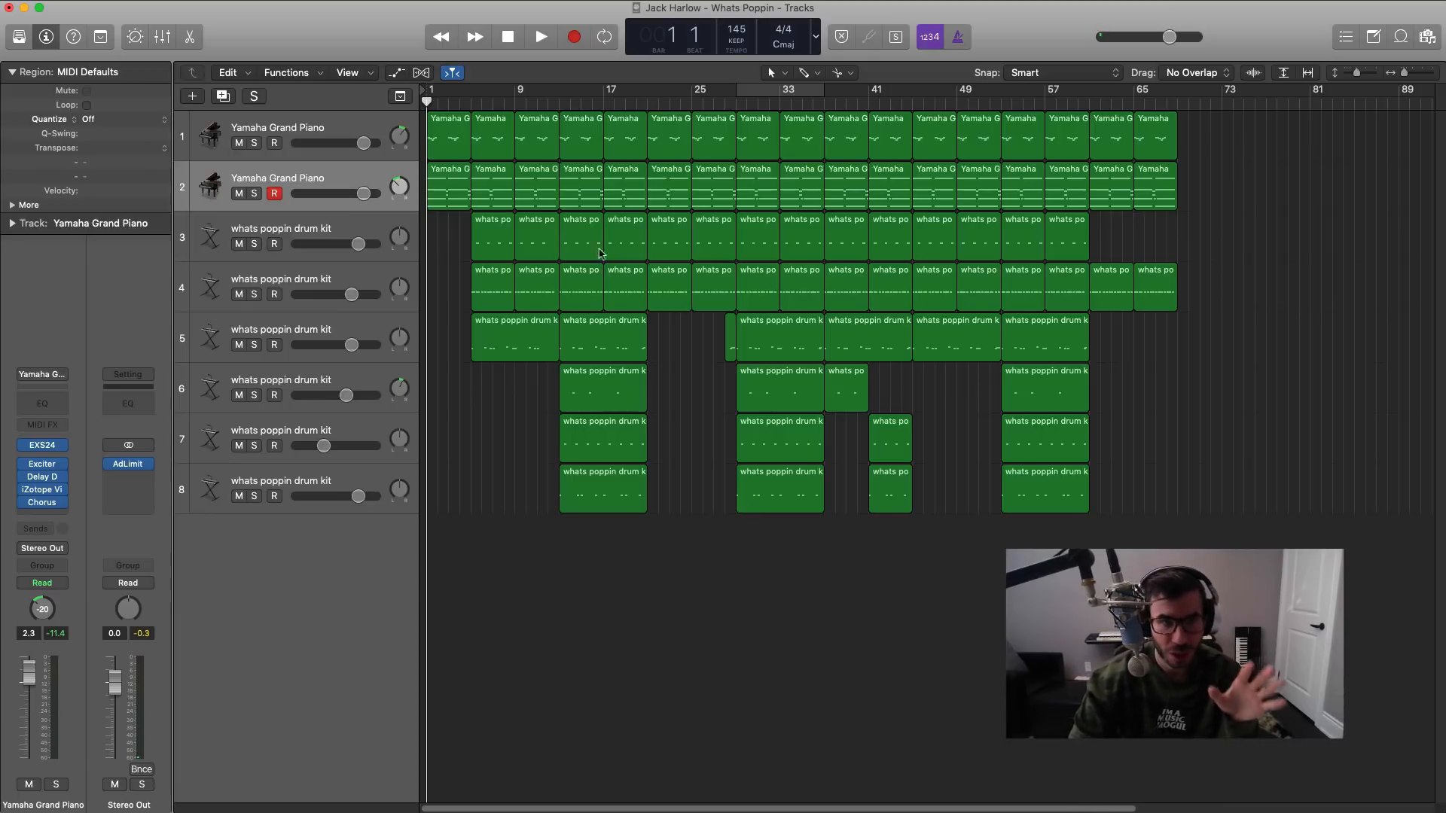
Step: Select the piano regions starting at bar 9 on tracks 1 and 2, one after the other
click(527, 142)
click(533, 188)
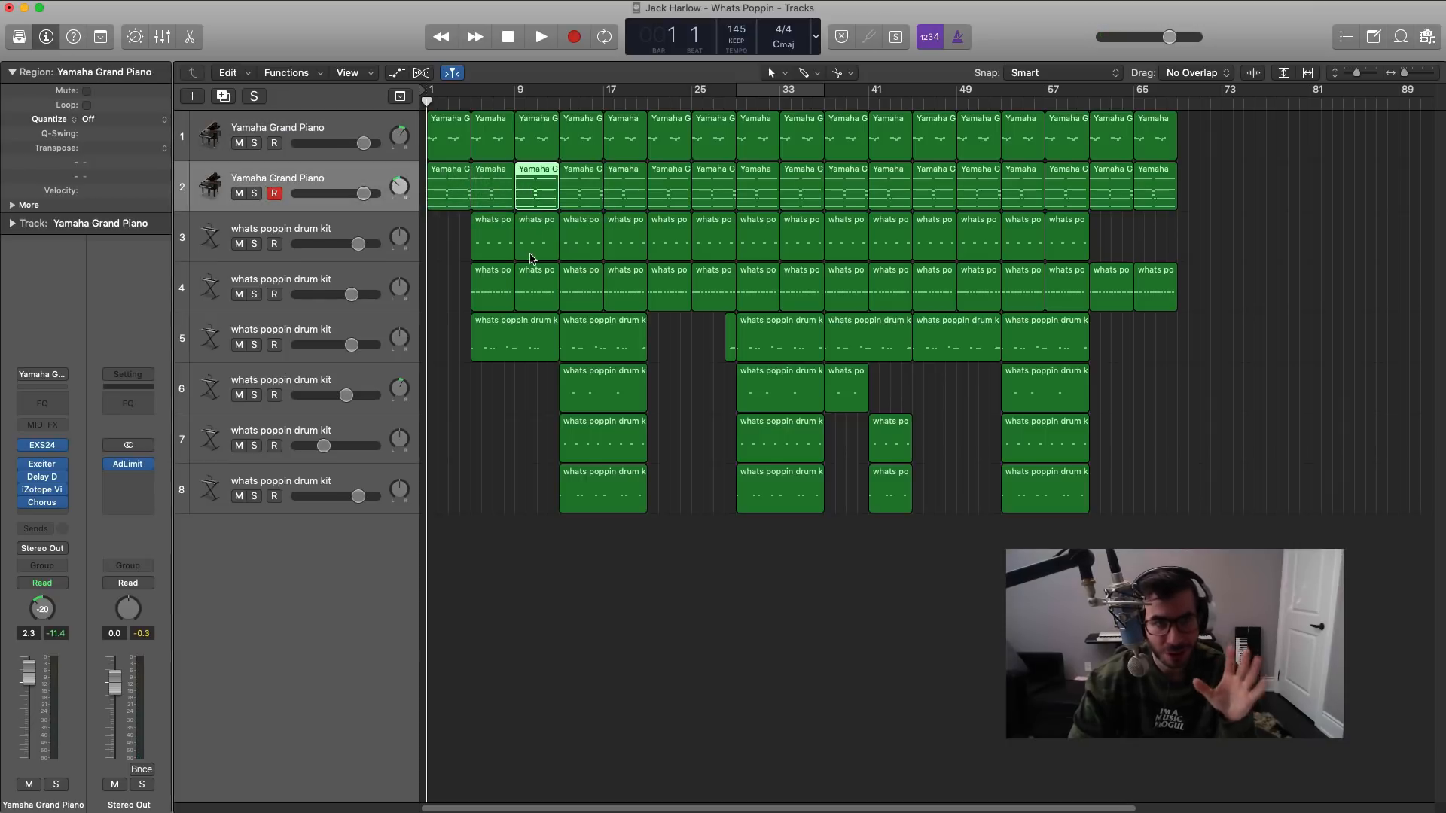